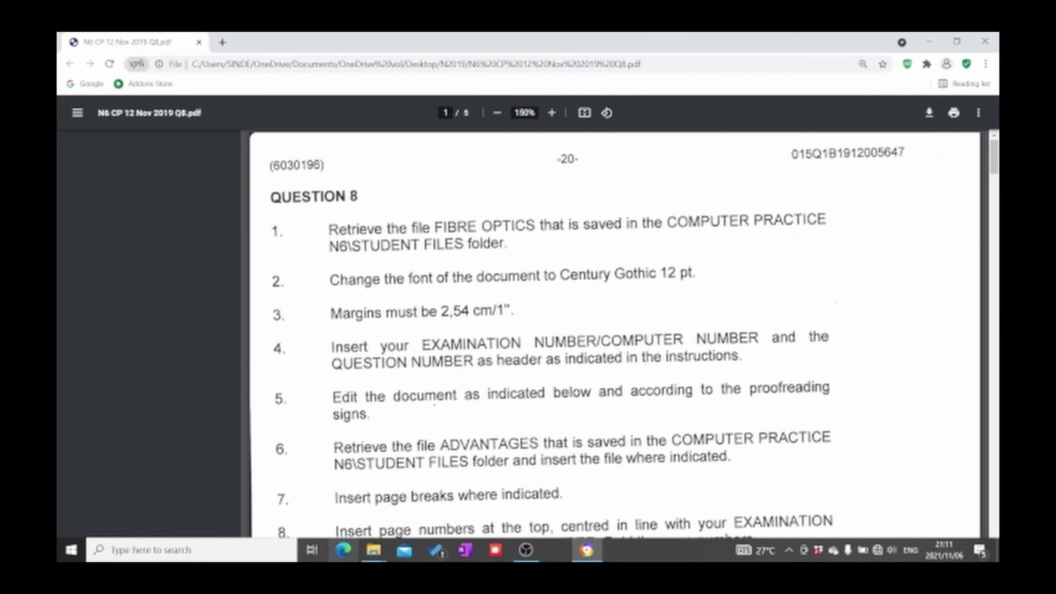
Open the FIBRE OPTICS.docx document from the N6 CP 12 NOV 2019 folder in File Explorer
{"action": "mouse_move", "coordinate": [376, 550]}
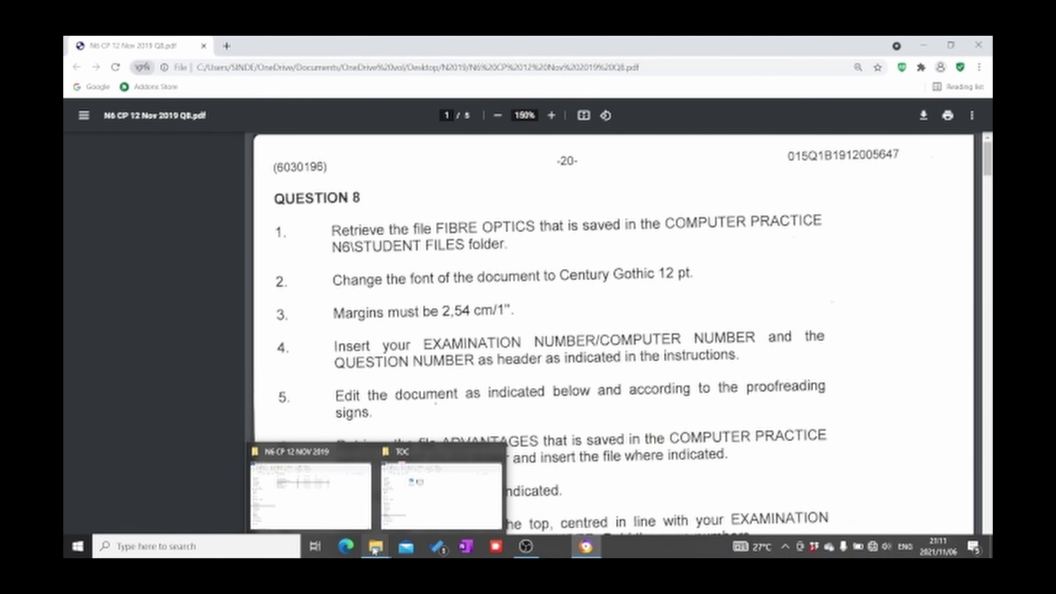
{"action": "left_click", "coordinate": [346, 521]}
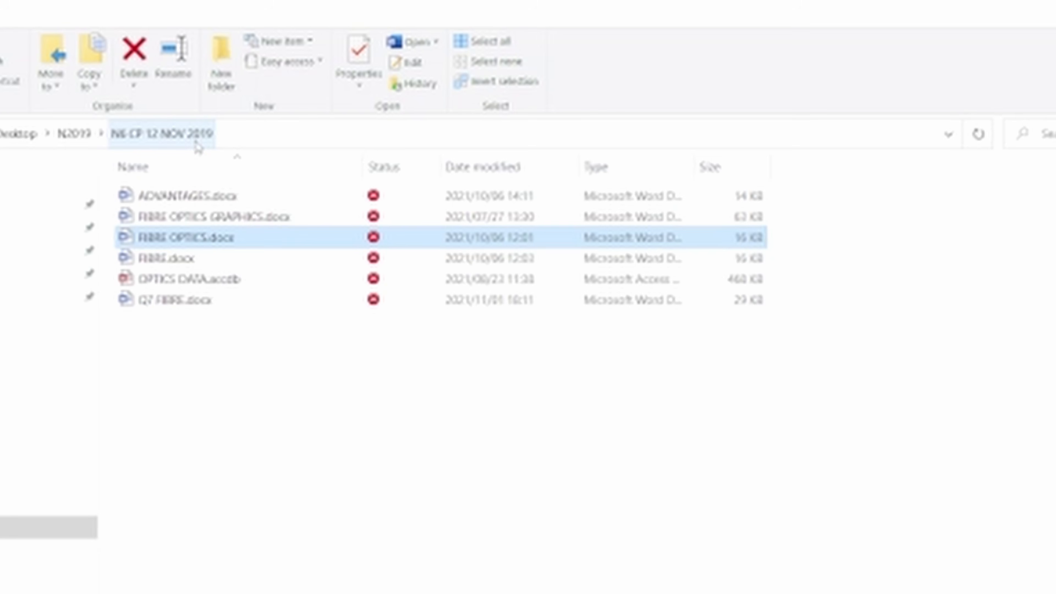
{"action": "double_click", "coordinate": [197, 240]}
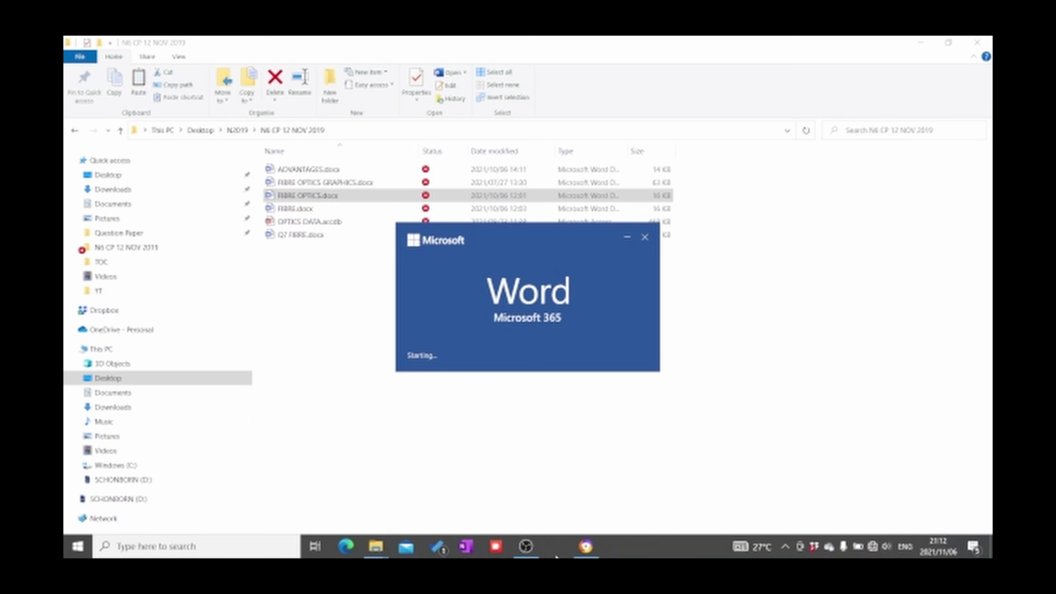
Consult the font instruction in the exam PDF and format the entire FIBRE OPTICS document in Century Gothic 12 pt
{"action": "left_click", "coordinate": [579, 549]}
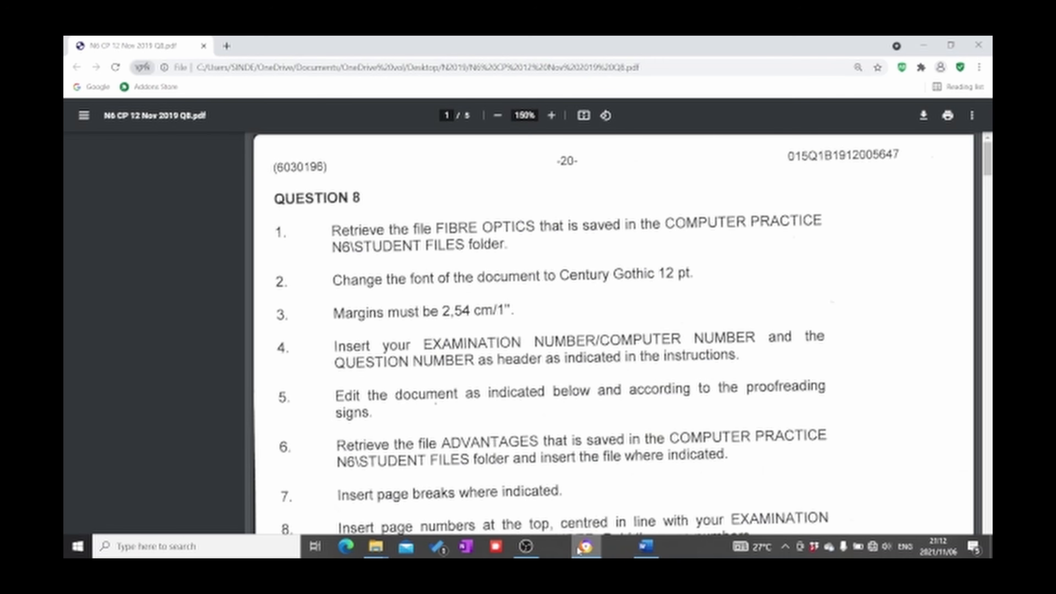
{"action": "left_click", "coordinate": [645, 548]}
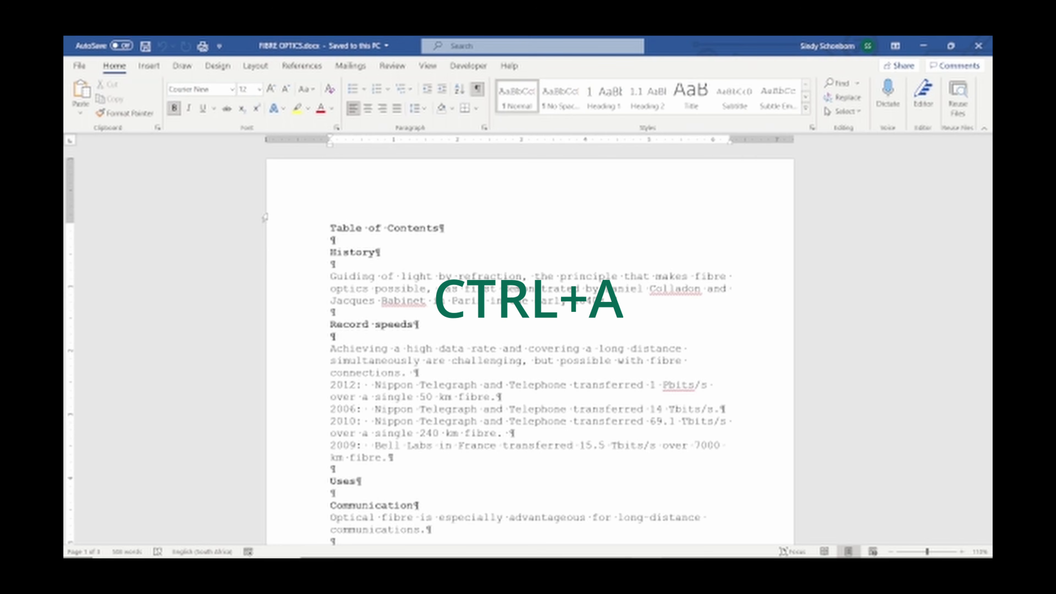
{"action": "key", "text": "ctrl+a"}
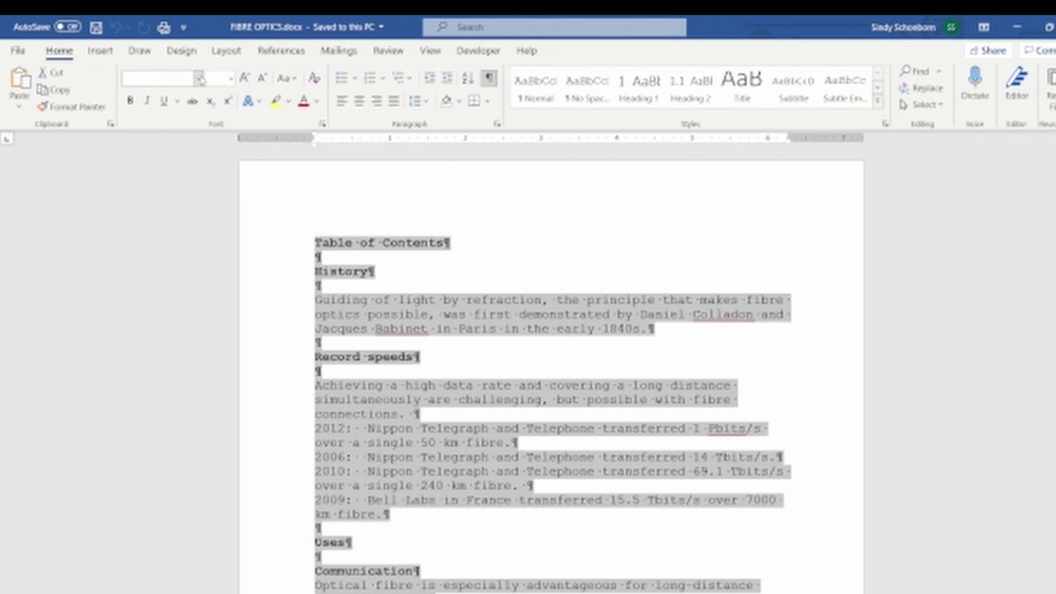
{"action": "left_click", "coordinate": [199, 78]}
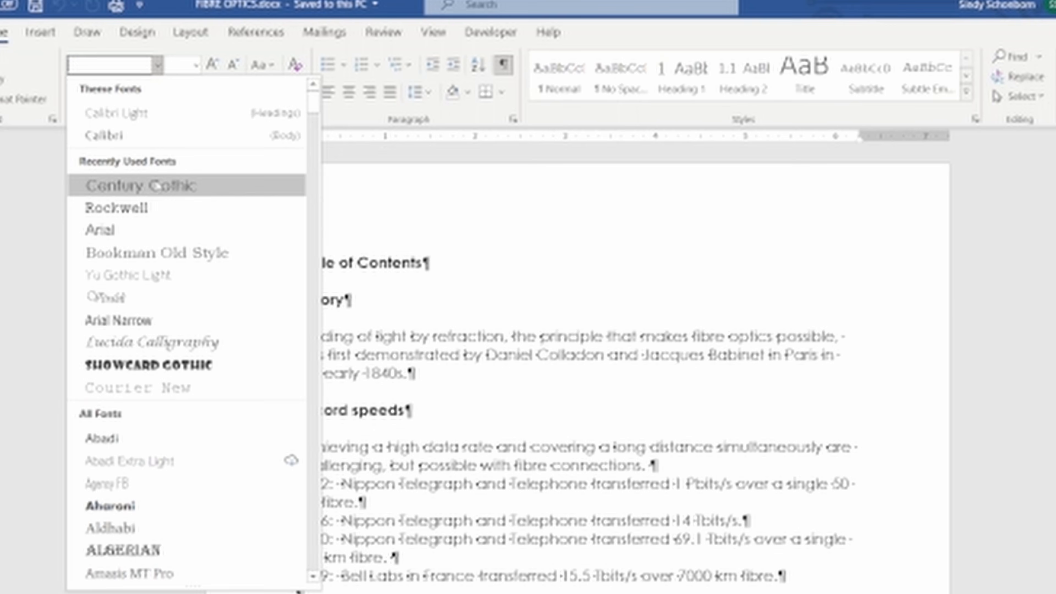
{"action": "left_click", "coordinate": [148, 183]}
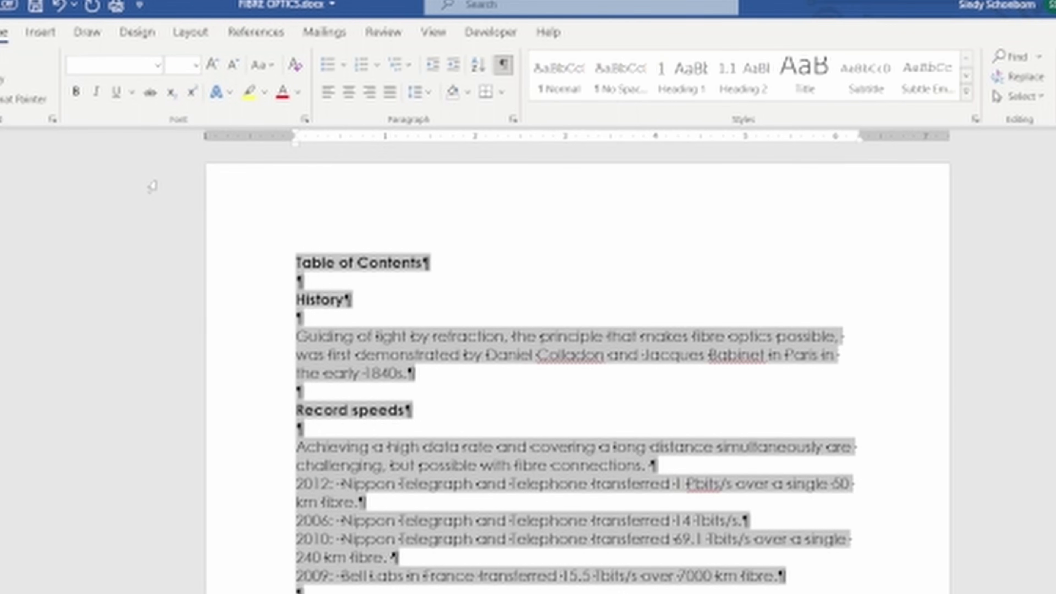
{"action": "left_click", "coordinate": [196, 66]}
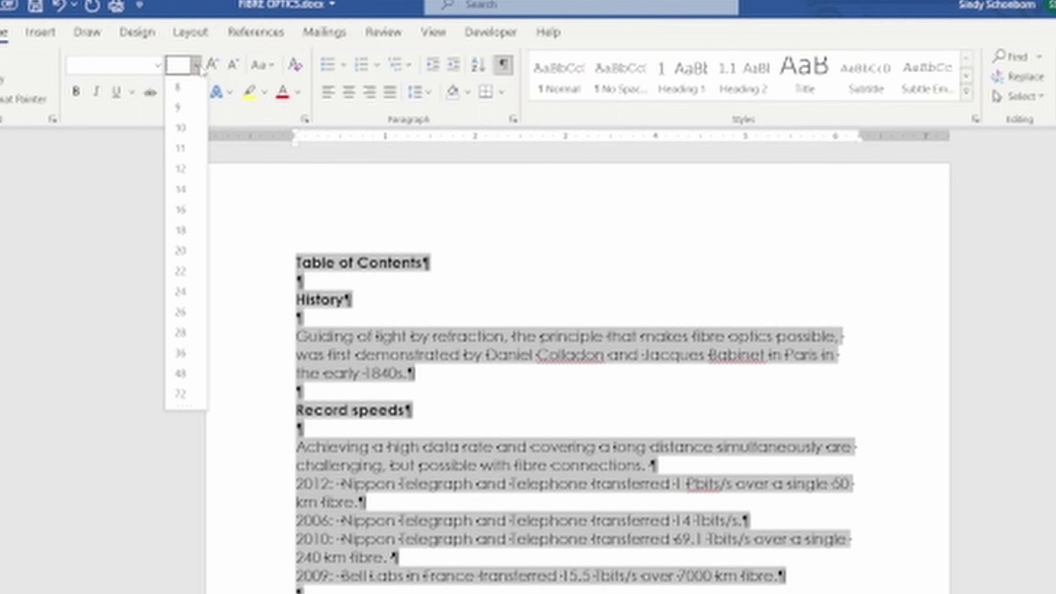
{"action": "left_click", "coordinate": [181, 169]}
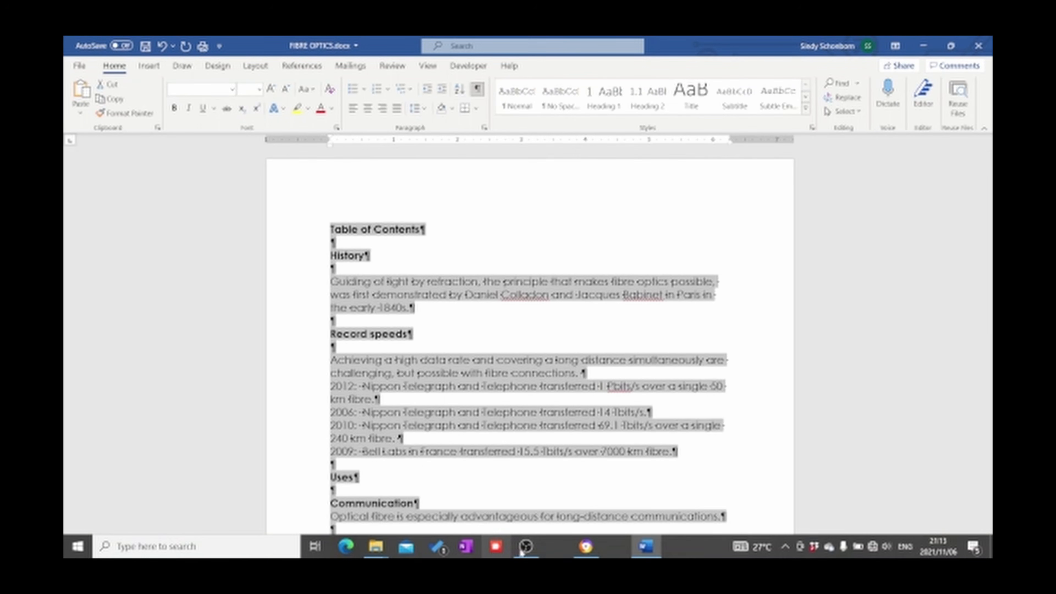
Read the margin instruction in the exam PDF and check the Word document's margins against the Normal 1" preset
{"action": "left_click", "coordinate": [587, 548]}
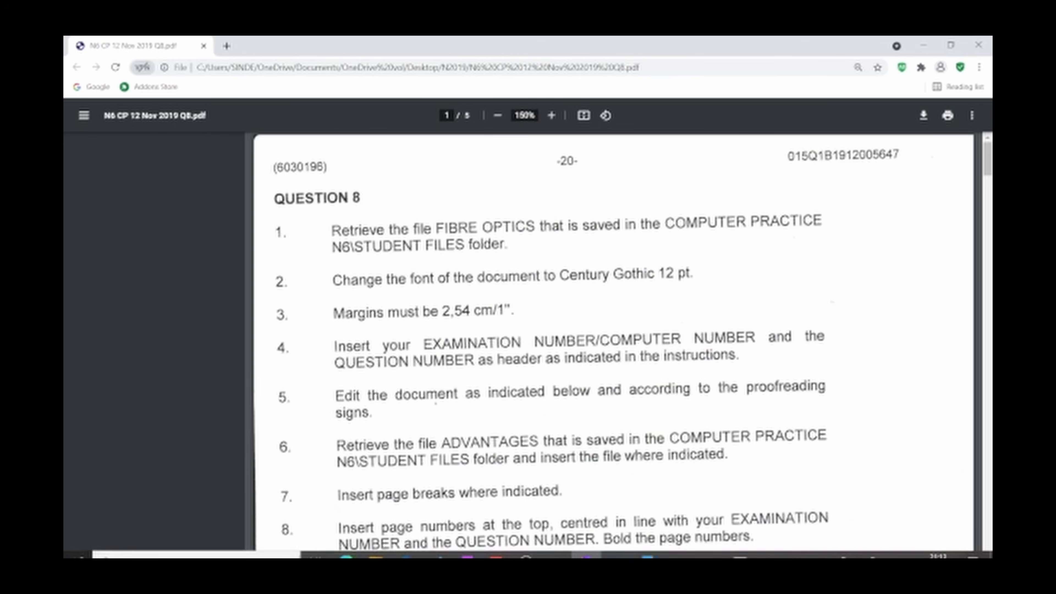
{"action": "mouse_move", "coordinate": [598, 551]}
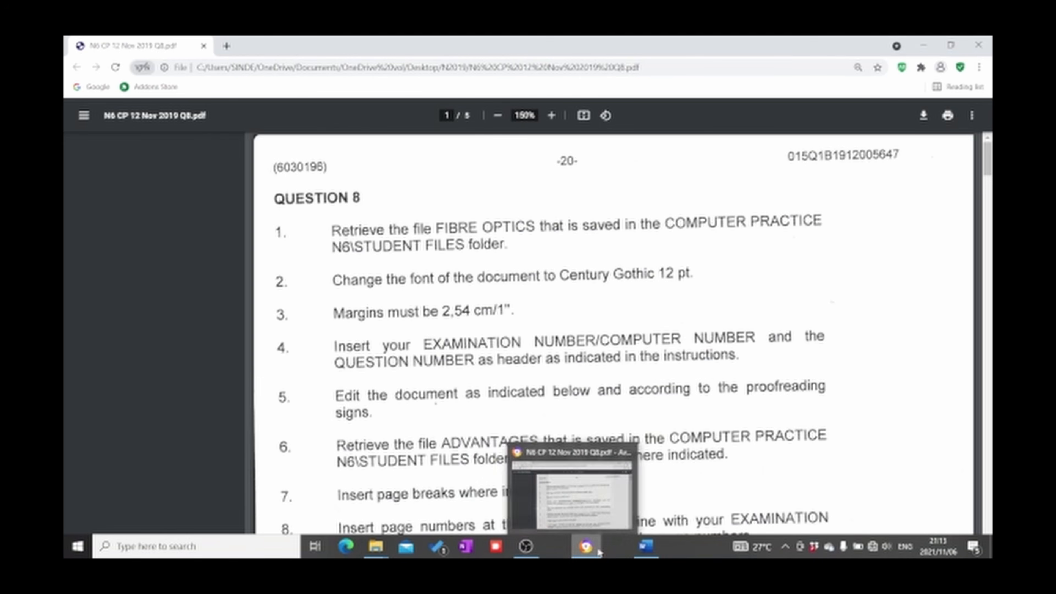
{"action": "left_click", "coordinate": [646, 549]}
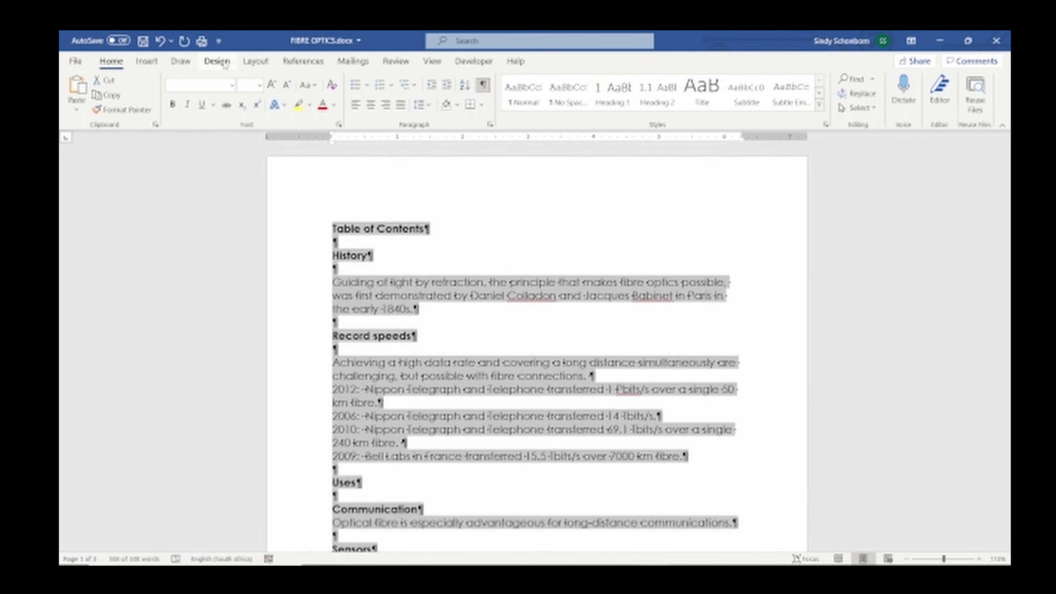
{"action": "left_click", "coordinate": [255, 66]}
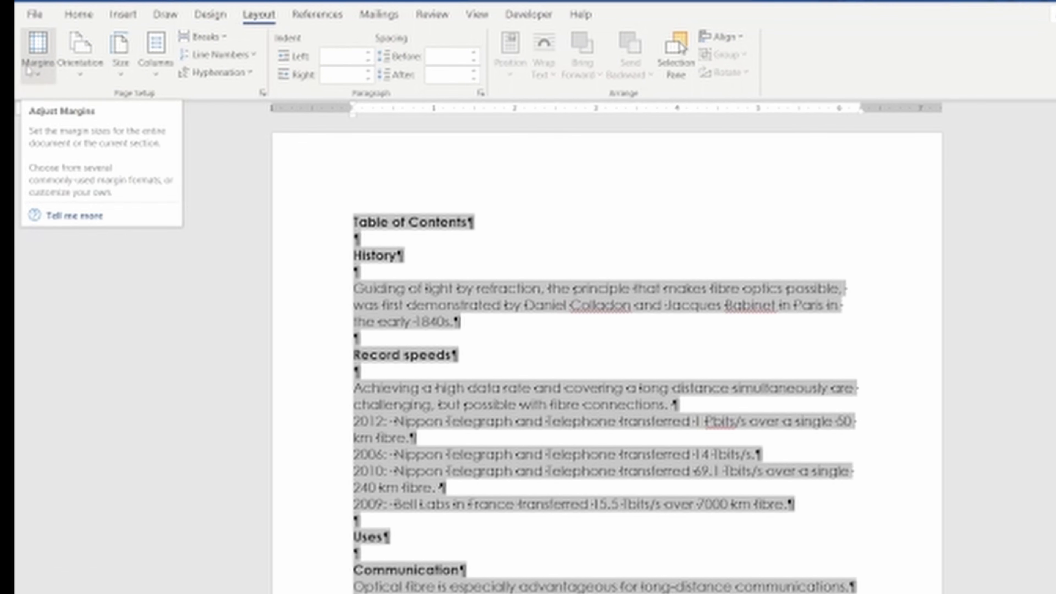
{"action": "left_click", "coordinate": [36, 72]}
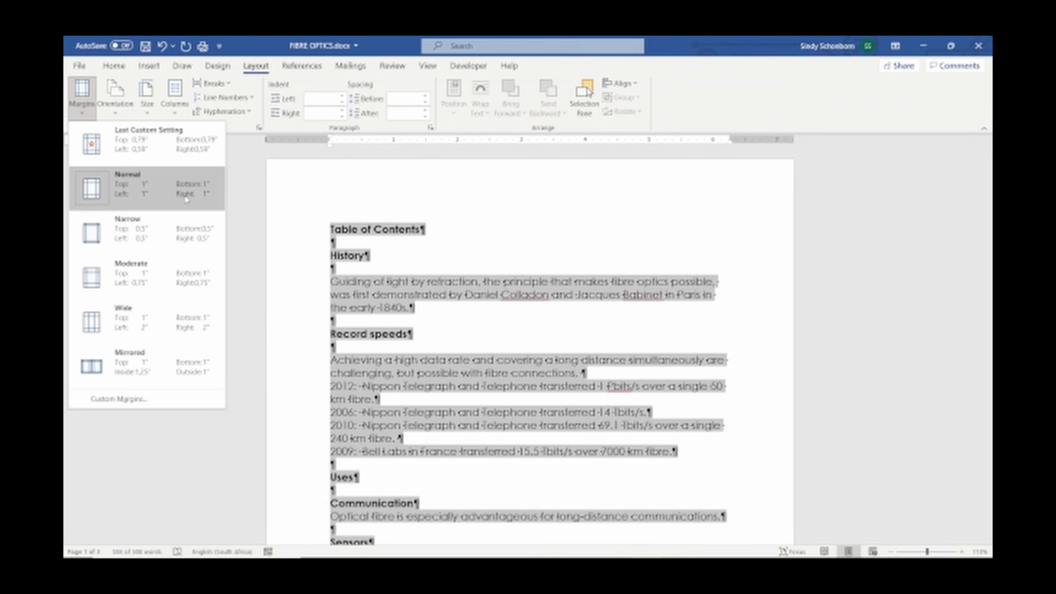
{"action": "left_click", "coordinate": [293, 170]}
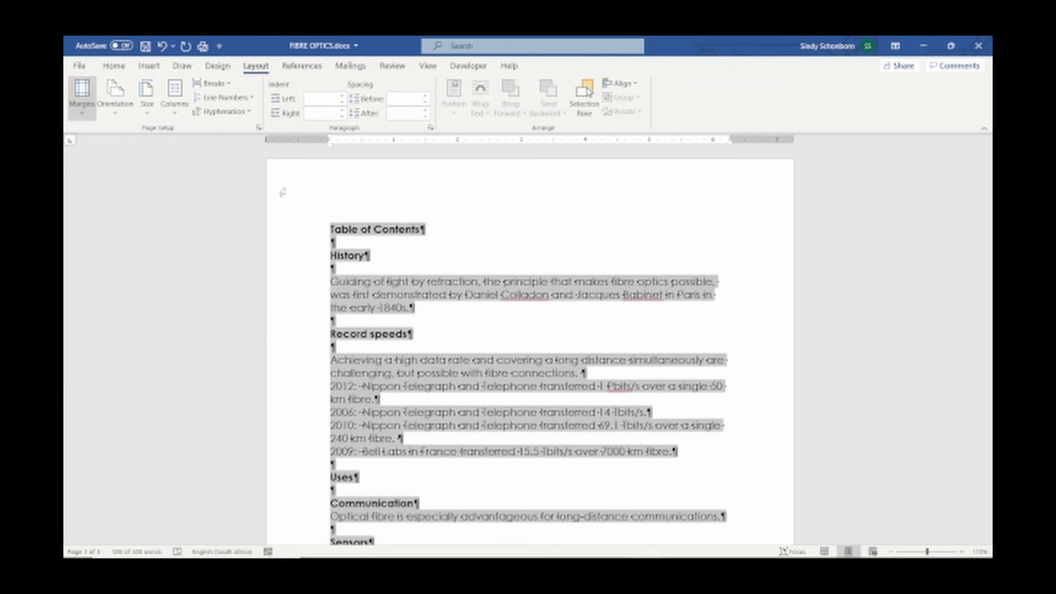
Consult the header instruction in the exam PDF and enter the examination number with the computer number in parentheses in the document header
{"action": "mouse_move", "coordinate": [527, 555]}
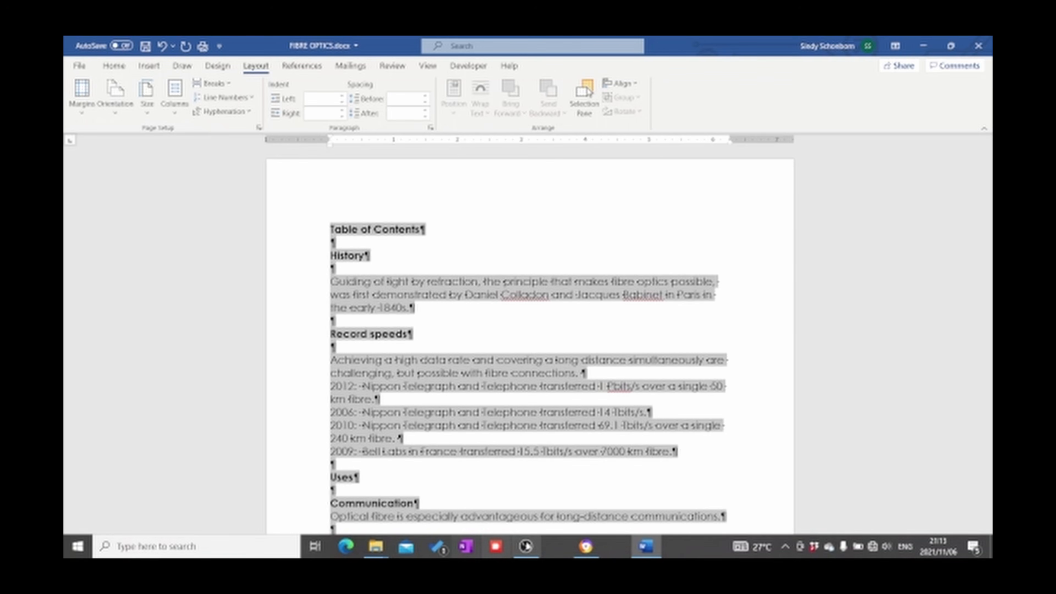
{"action": "left_click", "coordinate": [587, 547]}
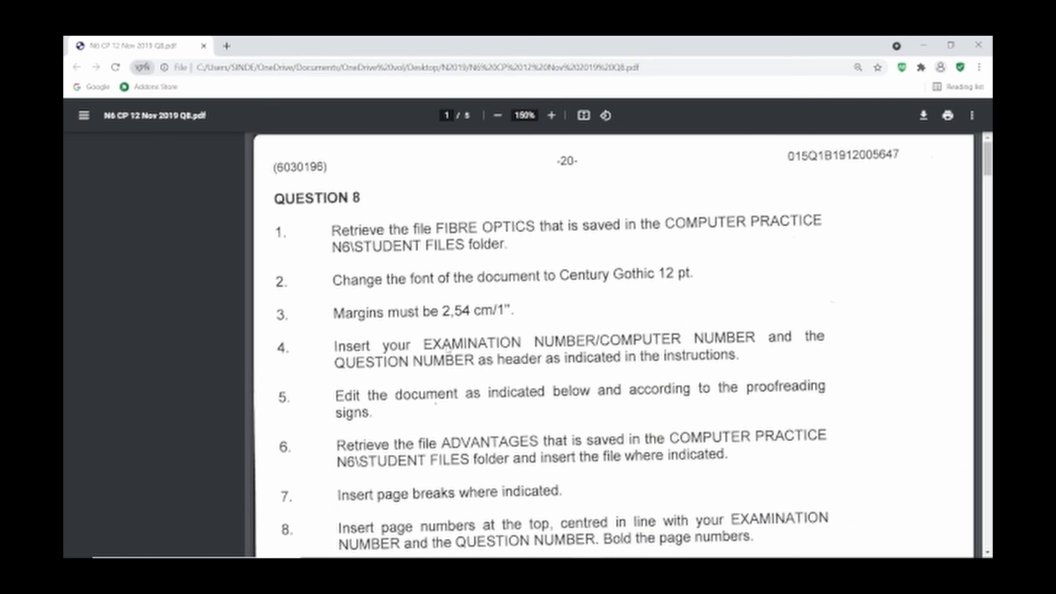
{"action": "mouse_move", "coordinate": [376, 557]}
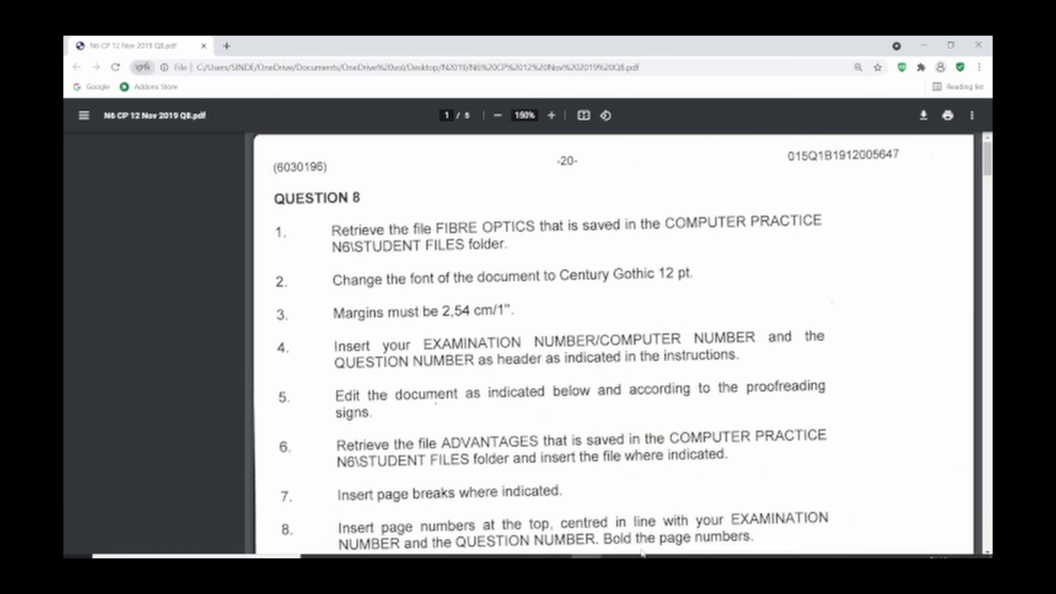
{"action": "left_click", "coordinate": [646, 546]}
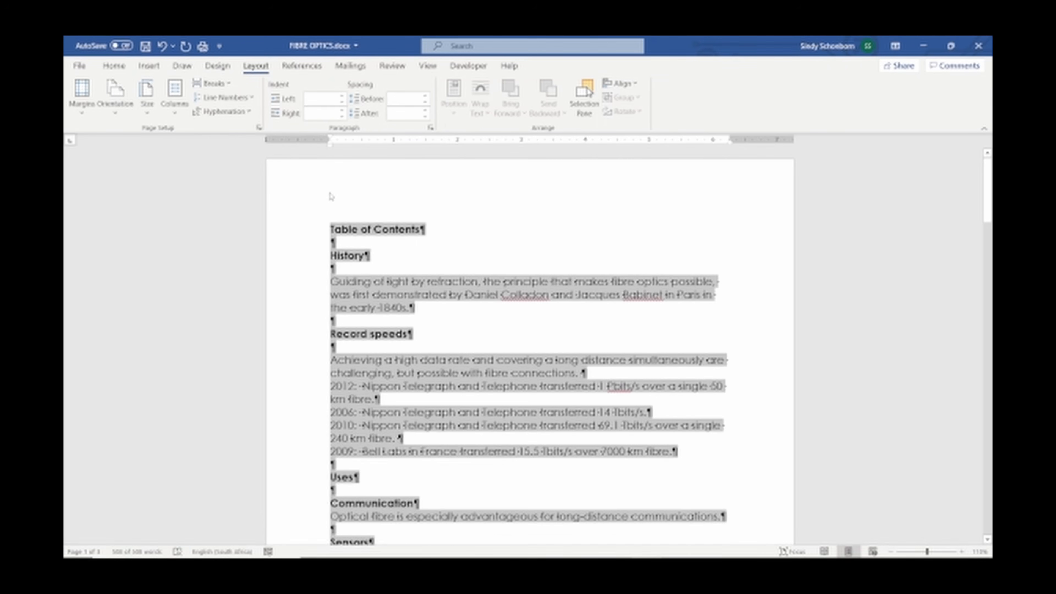
{"action": "double_click", "coordinate": [343, 201]}
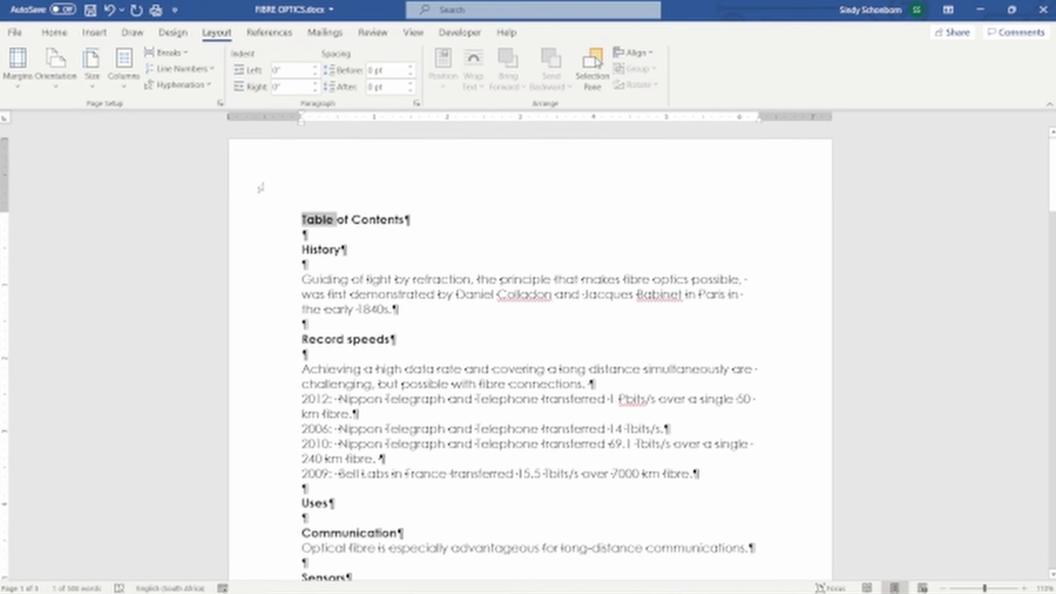
{"action": "double_click", "coordinate": [293, 197]}
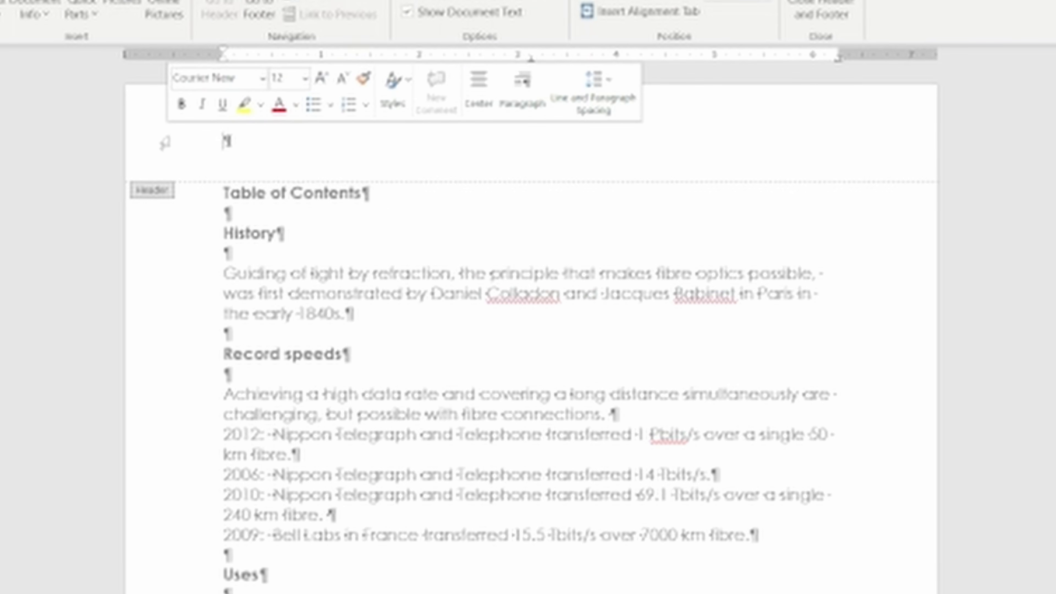
{"action": "type", "text": "0146"}
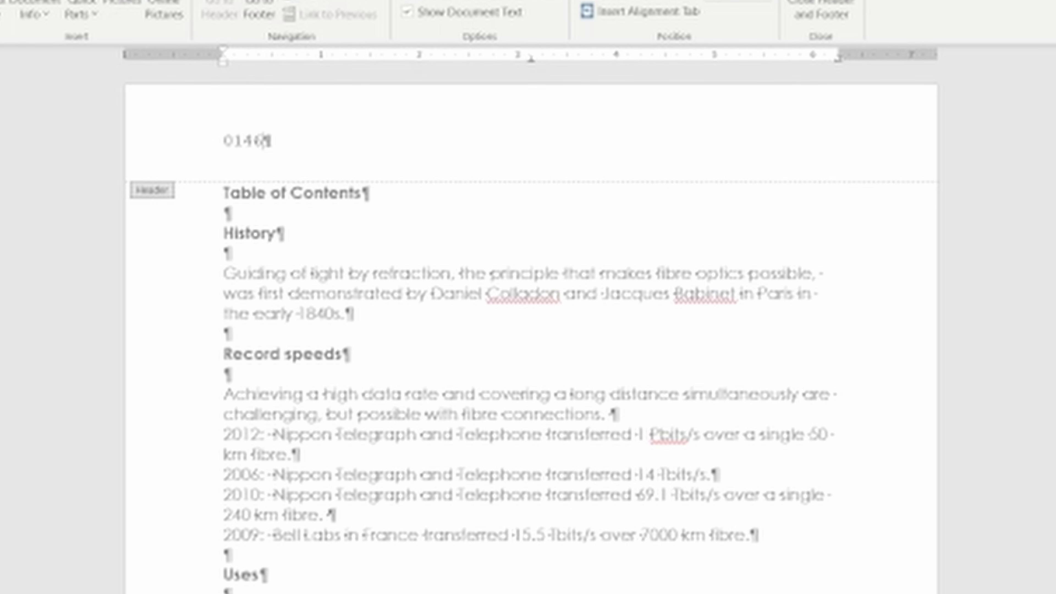
{"action": "key", "text": "BackSpace"}
{"action": "key", "text": "BackSpace"}
{"action": "key", "text": "BackSpace"}
{"action": "type", "text": "123456789 (a"}
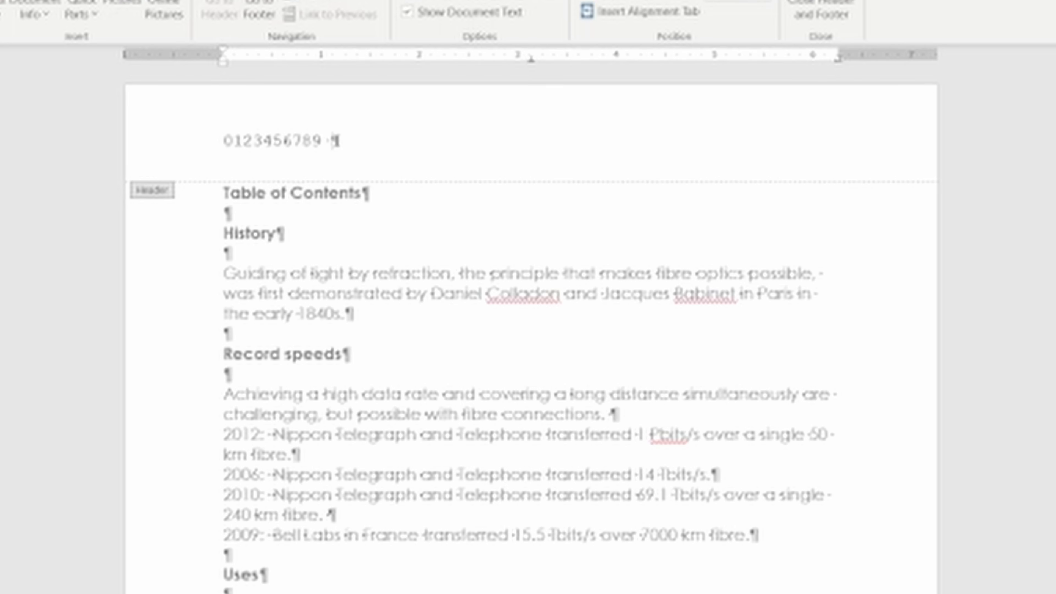
{"action": "key", "text": "BackSpace"}
{"action": "type", "text": "S31)"}
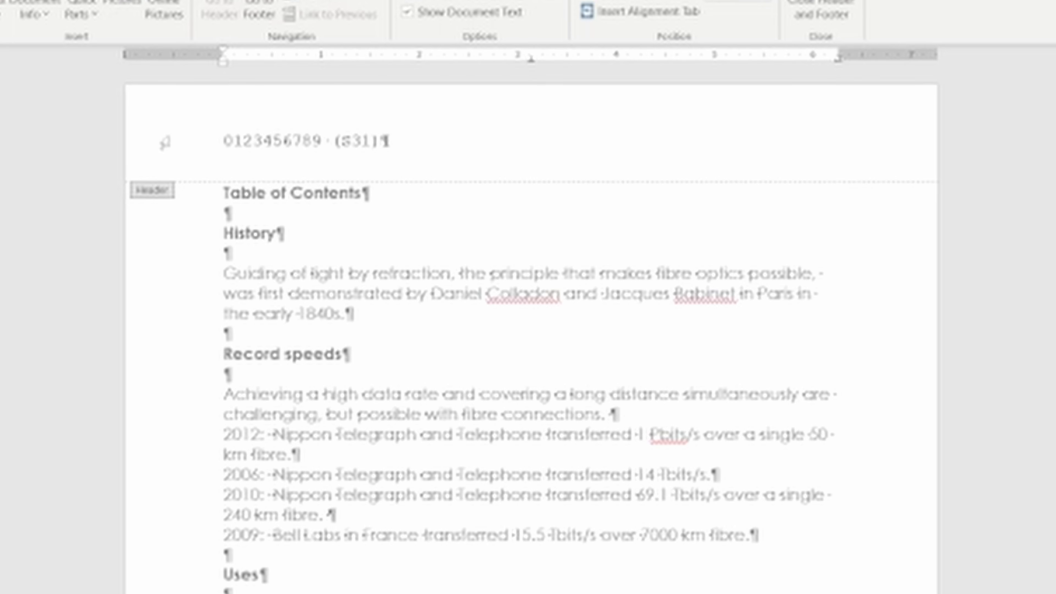
Add the question number as "QUESTION 8" at the right-aligned tab position of the header line
{"action": "key", "text": "Tab"}
{"action": "key", "text": "Tab"}
{"action": "type", "text": "Q1ES"}
{"action": "type", "text": "N 8"}
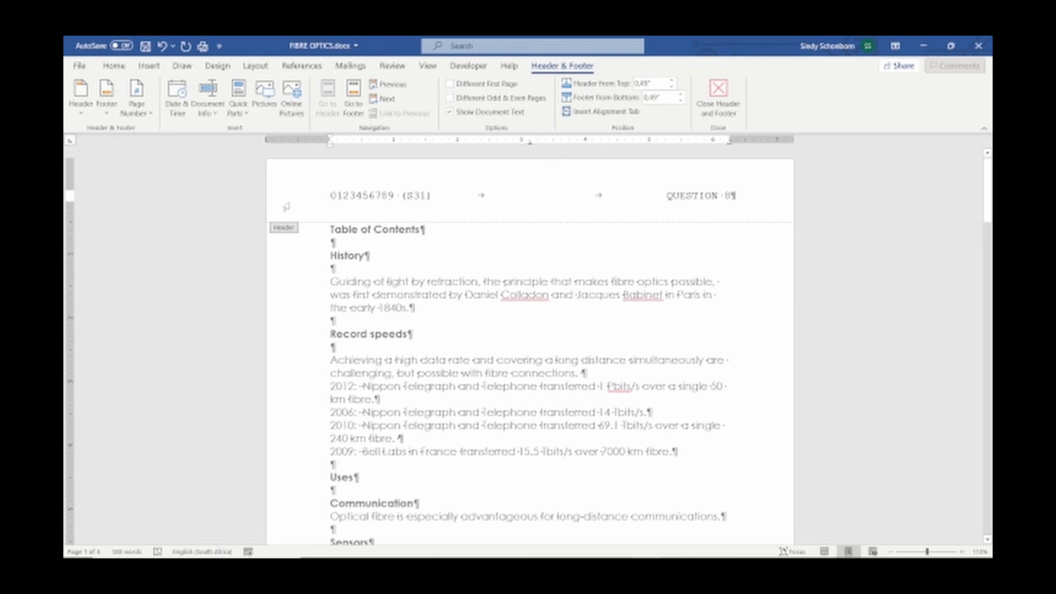
Change the font of the whole header line to Century Gothic and return to the document body
{"action": "left_click", "coordinate": [283, 205]}
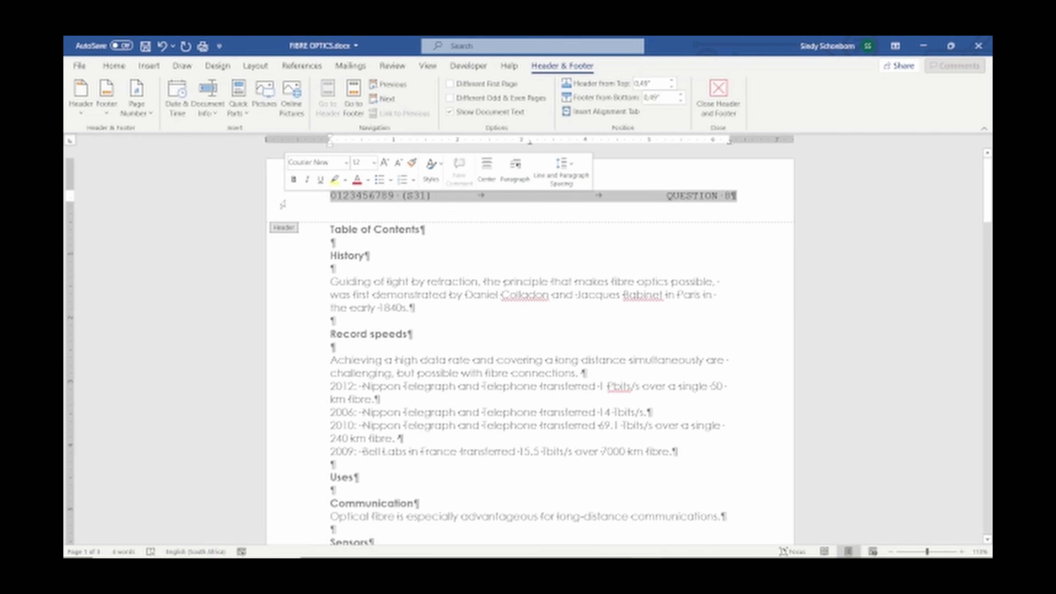
{"action": "left_click", "coordinate": [346, 163]}
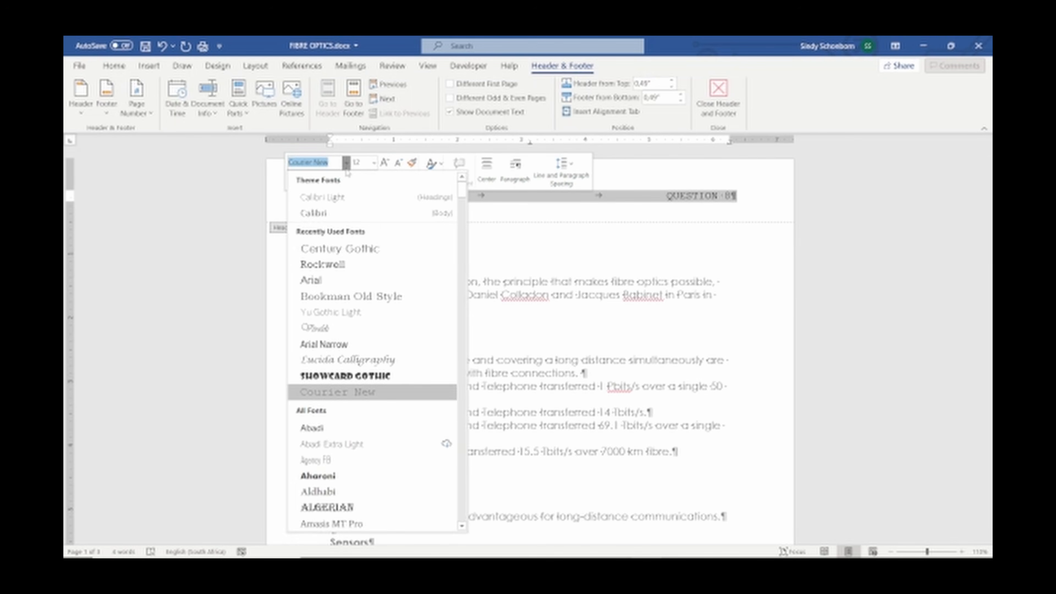
{"action": "left_click", "coordinate": [372, 249]}
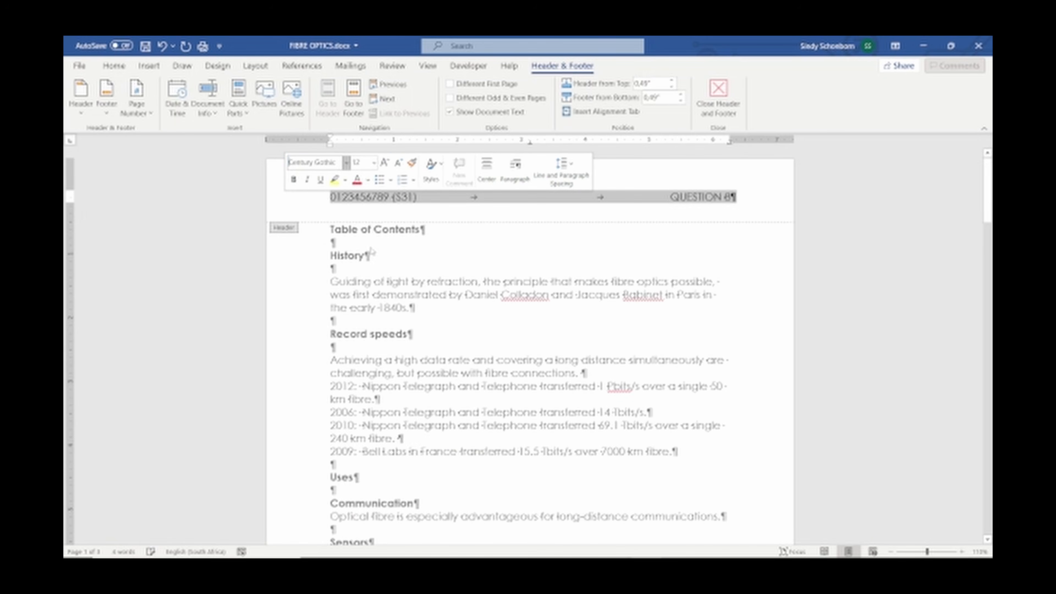
{"action": "double_click", "coordinate": [426, 267]}
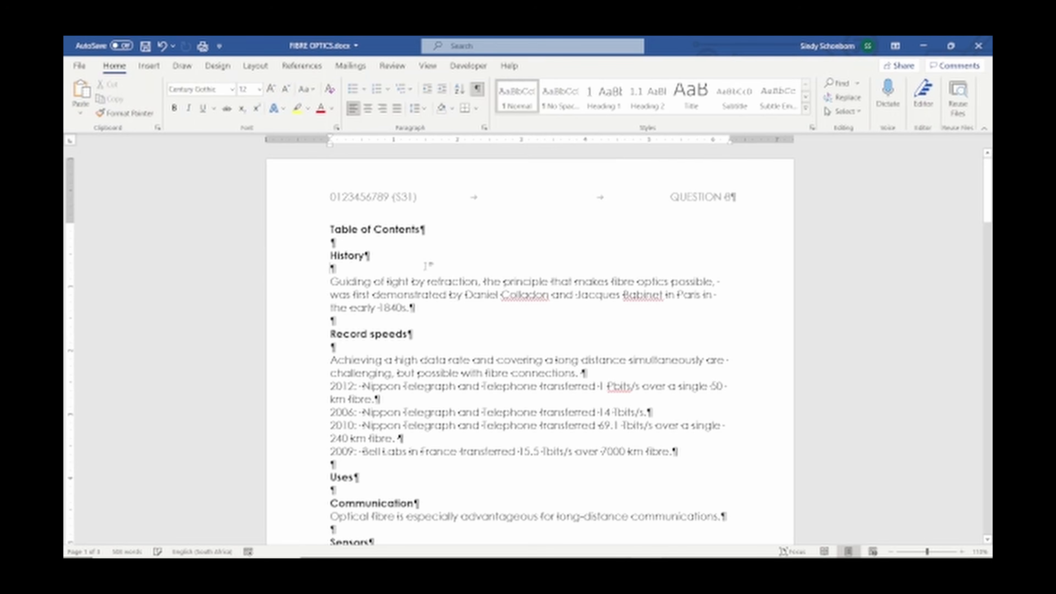
Switch to the exam PDF and read the instructions on editing, inserting ADVANTAGES, page breaks, page numbers and heading styles
{"action": "mouse_move", "coordinate": [407, 556]}
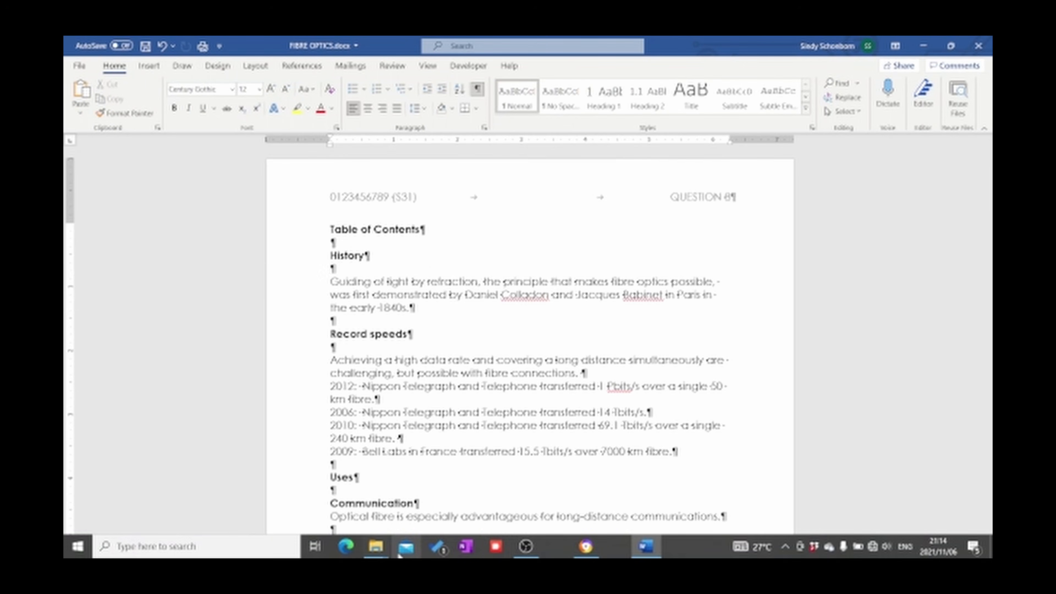
{"action": "left_click", "coordinate": [587, 549]}
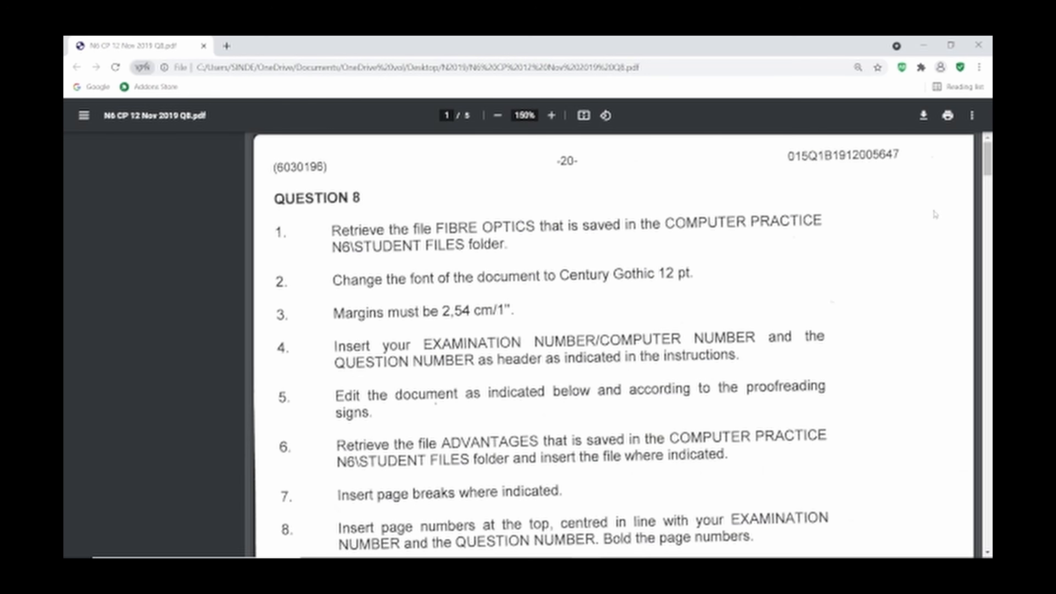
{"action": "left_click_drag", "start_coordinate": [987, 148], "coordinate": [987, 164]}
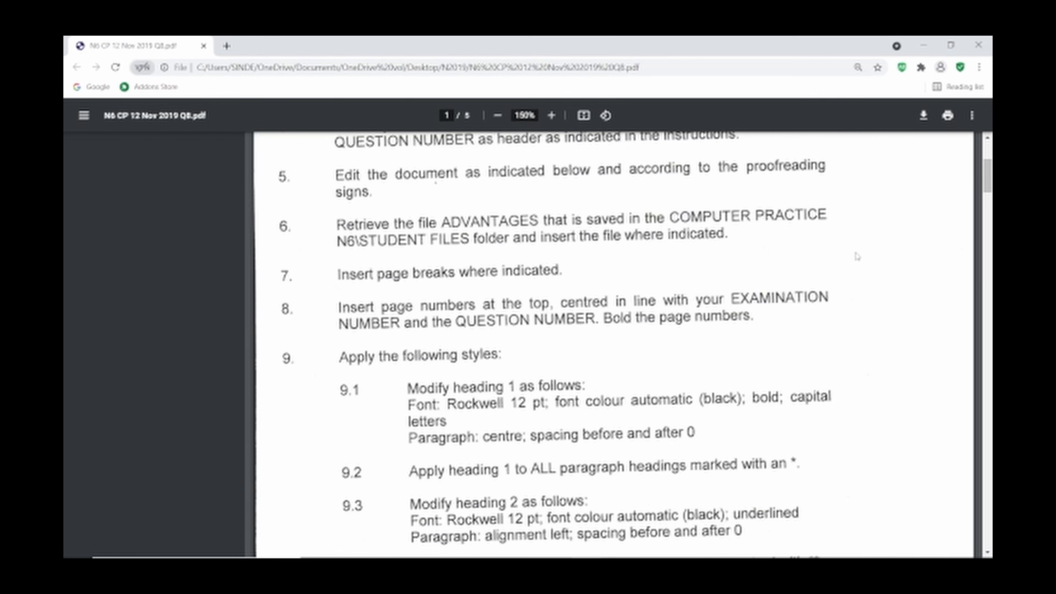
{"action": "left_click_drag", "start_coordinate": [988, 179], "coordinate": [966, 242]}
{"action": "scroll", "coordinate": [967, 242], "scroll_direction": "up", "scroll_amount": 10}
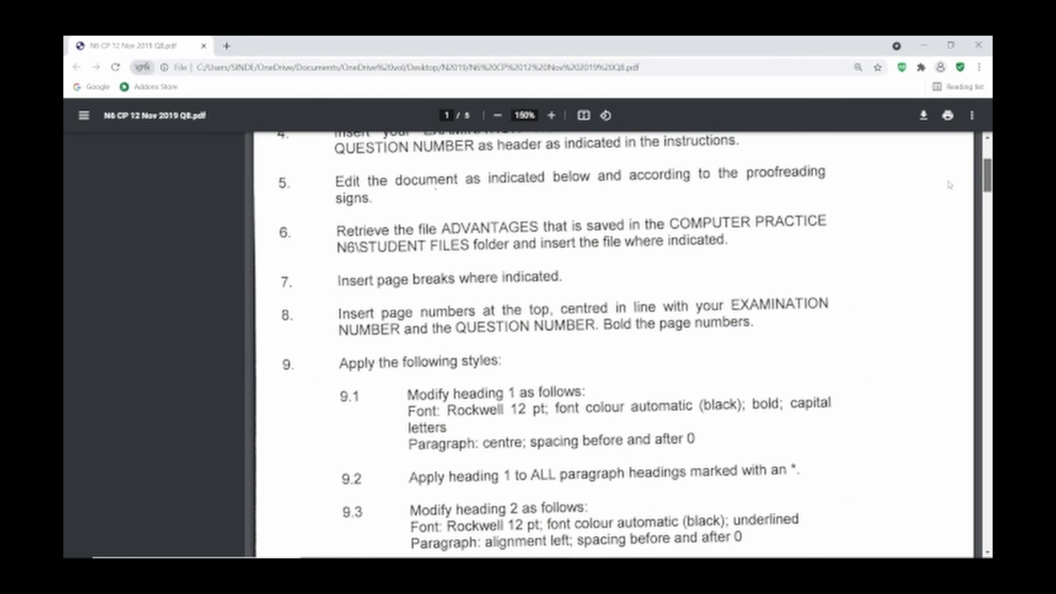
{"action": "scroll", "coordinate": [950, 184], "scroll_direction": "up", "scroll_amount": 1}
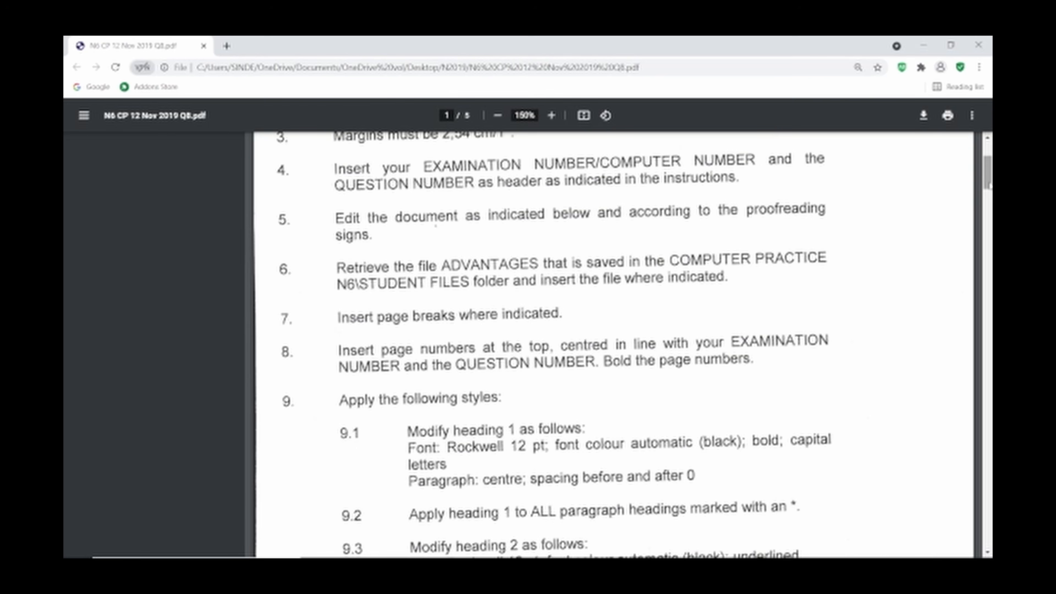
Find where the exam PDF places the ADVANTAGES file, then switch to File Explorer and open ADVANTAGES.docx from the N6 CP 12 NOV 2019 folder
{"action": "left_click_drag", "start_coordinate": [989, 184], "coordinate": [989, 367]}
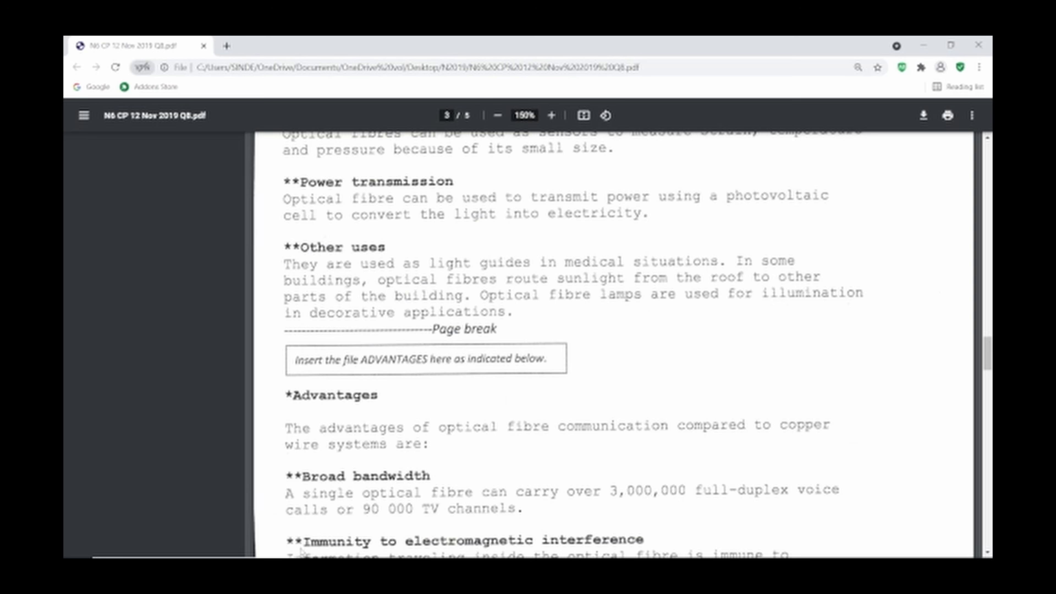
{"action": "mouse_move", "coordinate": [303, 556]}
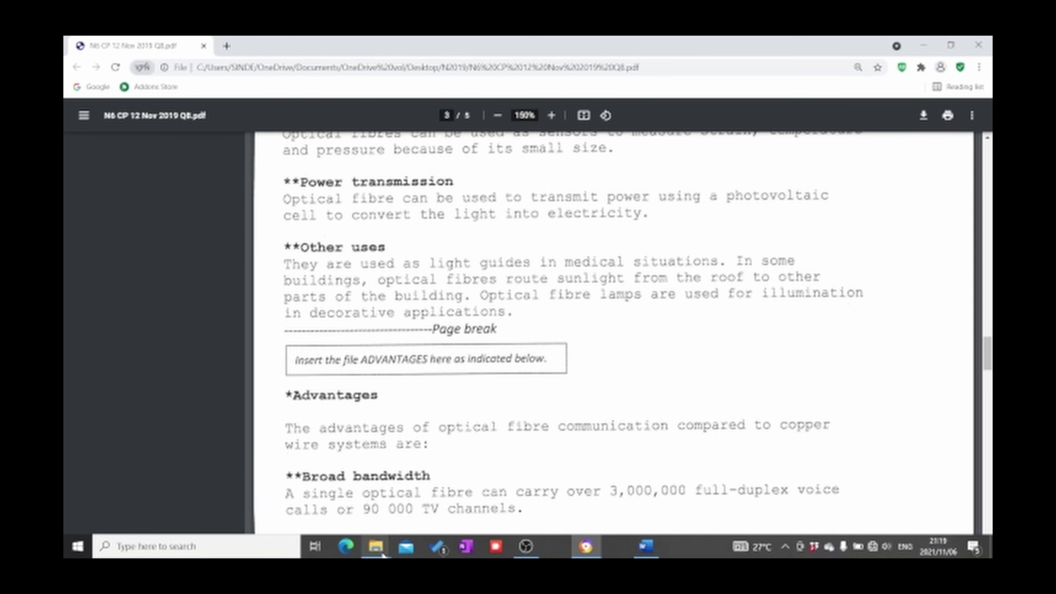
{"action": "mouse_move", "coordinate": [382, 556]}
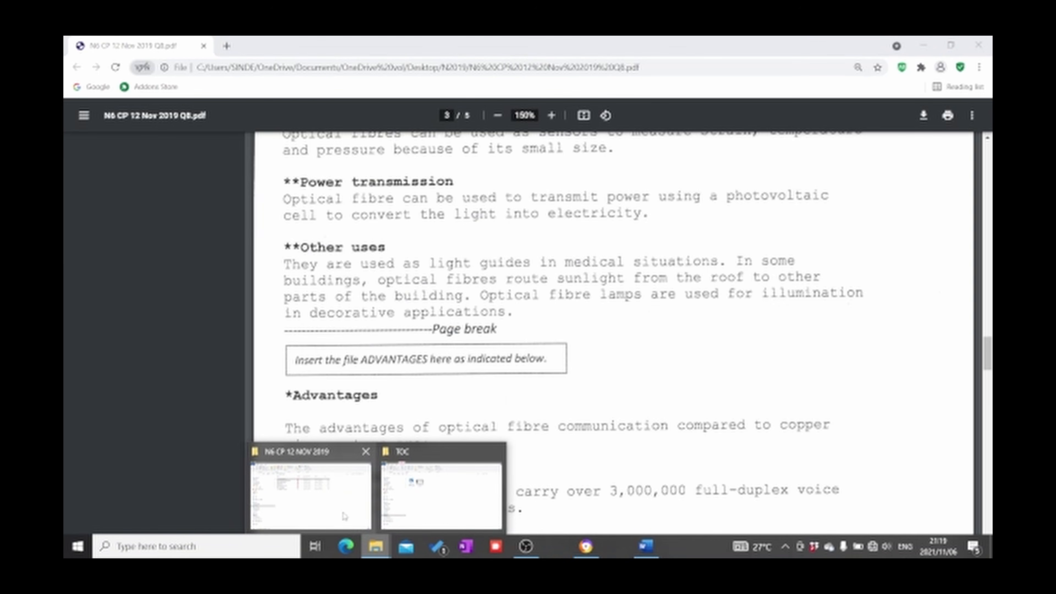
{"action": "mouse_move", "coordinate": [341, 512]}
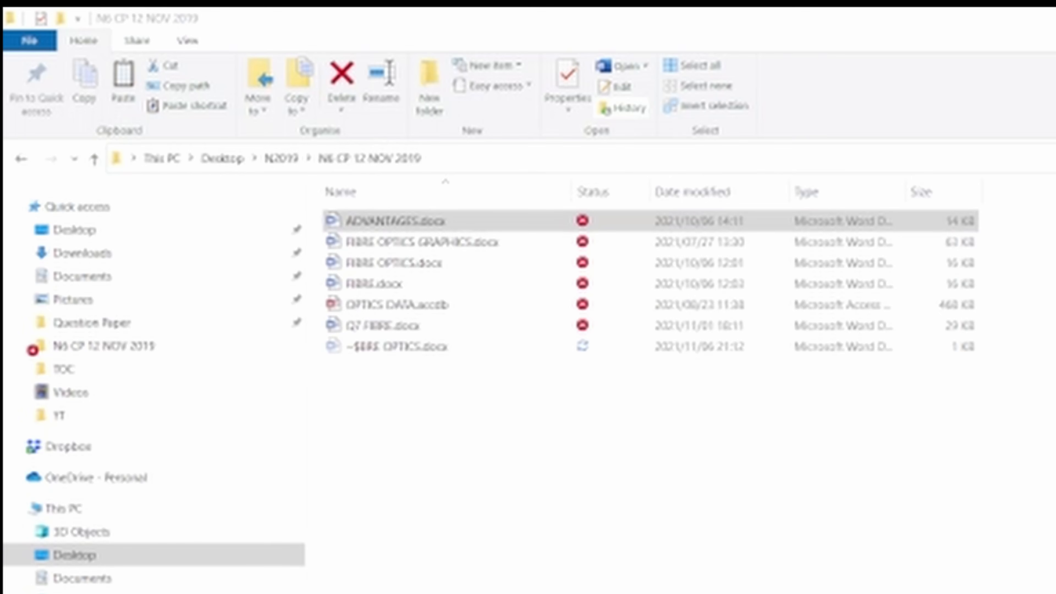
{"action": "left_click", "coordinate": [546, 593]}
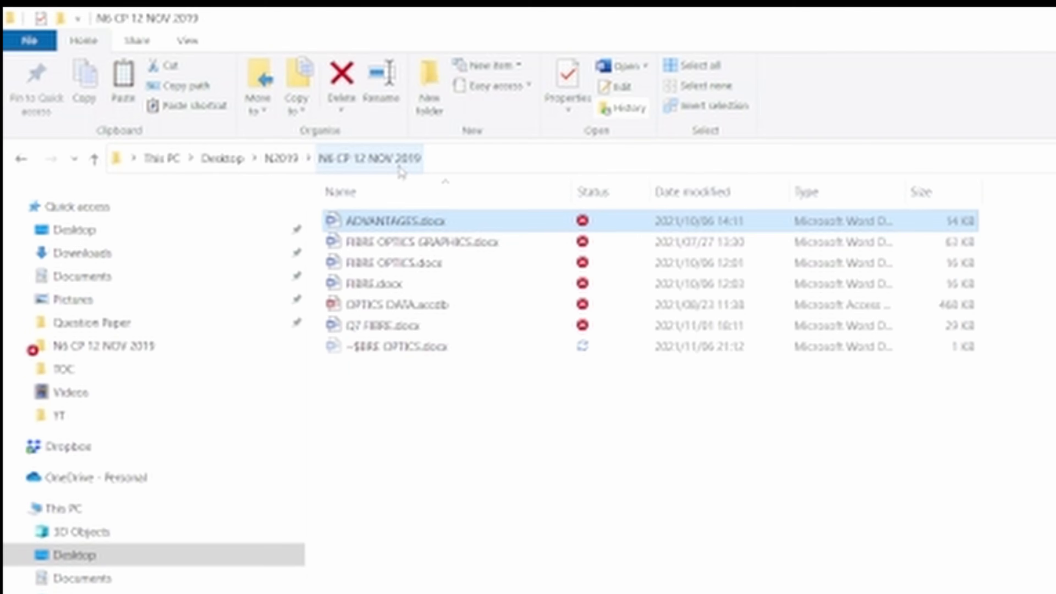
{"action": "right_click", "coordinate": [383, 228]}
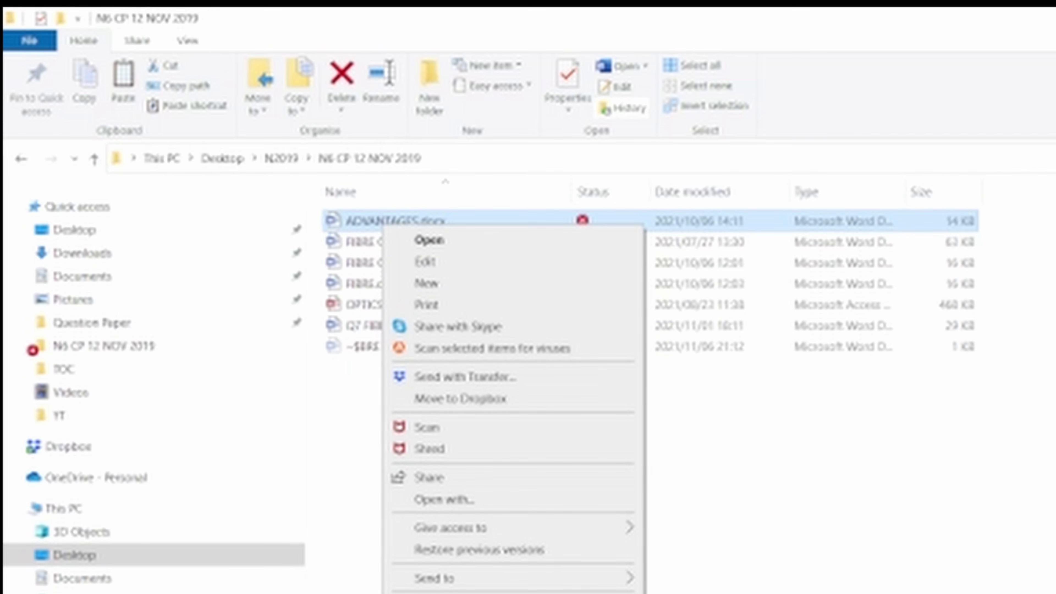
{"action": "left_click", "coordinate": [679, 587]}
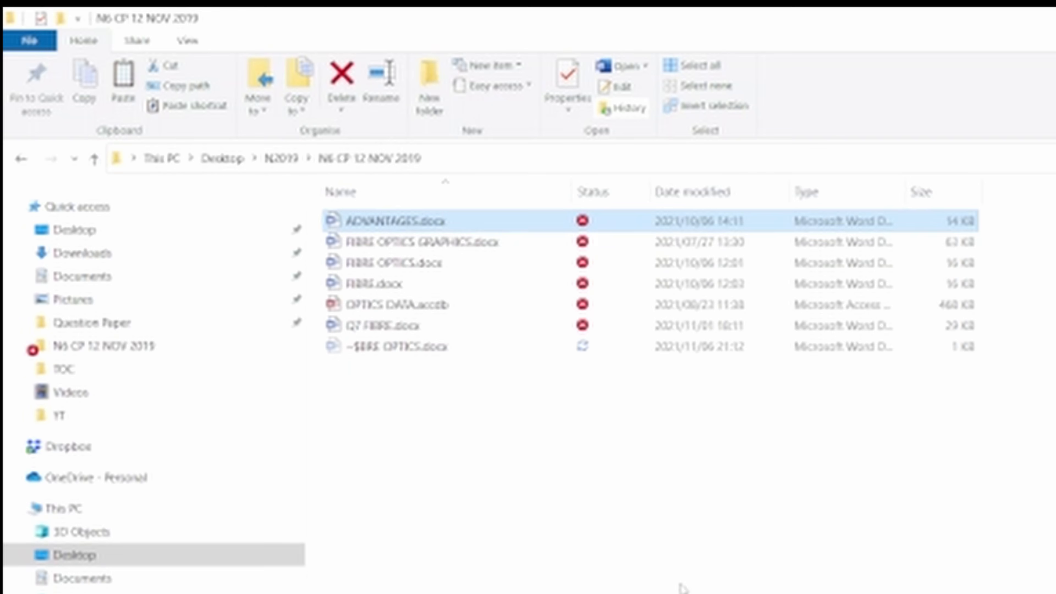
{"action": "double_click", "coordinate": [360, 221]}
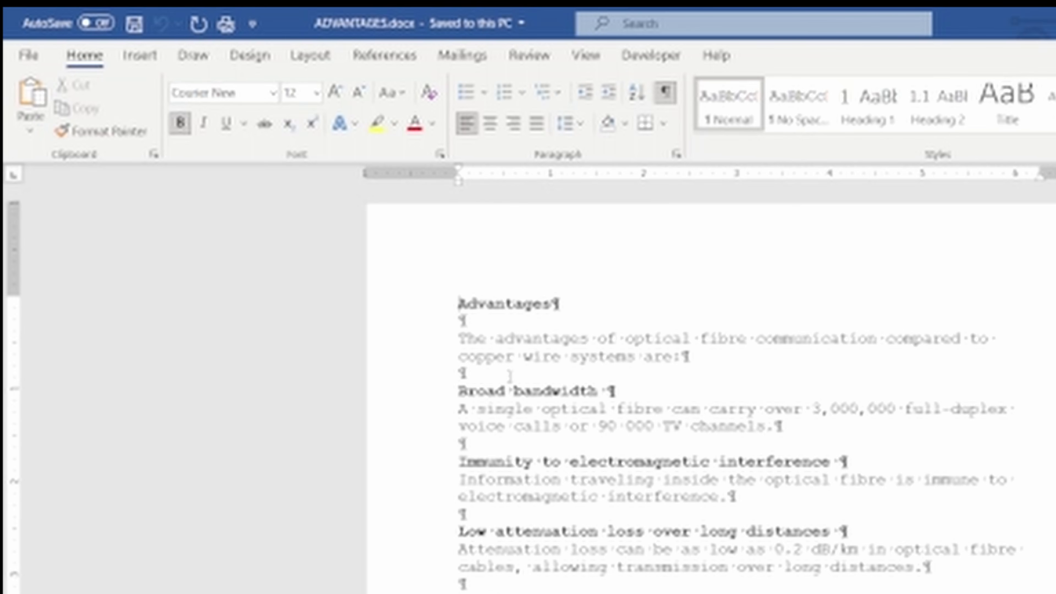
Change the font of all the text in ADVANTAGES.docx to Century Gothic
{"action": "left_click_drag", "start_coordinate": [434, 307], "coordinate": [437, 585]}
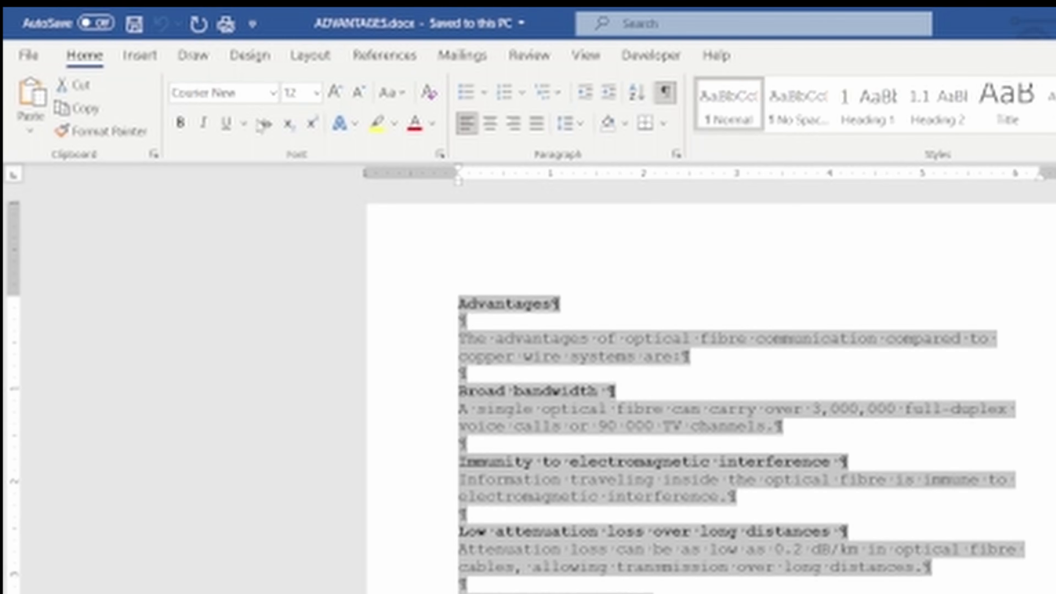
{"action": "left_click", "coordinate": [220, 92]}
{"action": "left_click", "coordinate": [273, 93]}
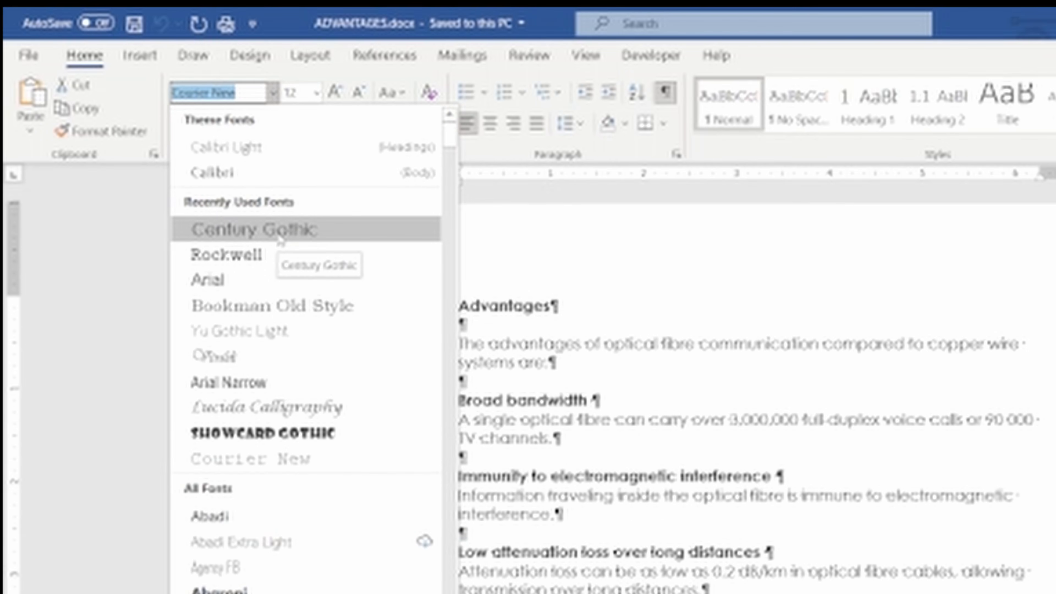
{"action": "left_click", "coordinate": [279, 236]}
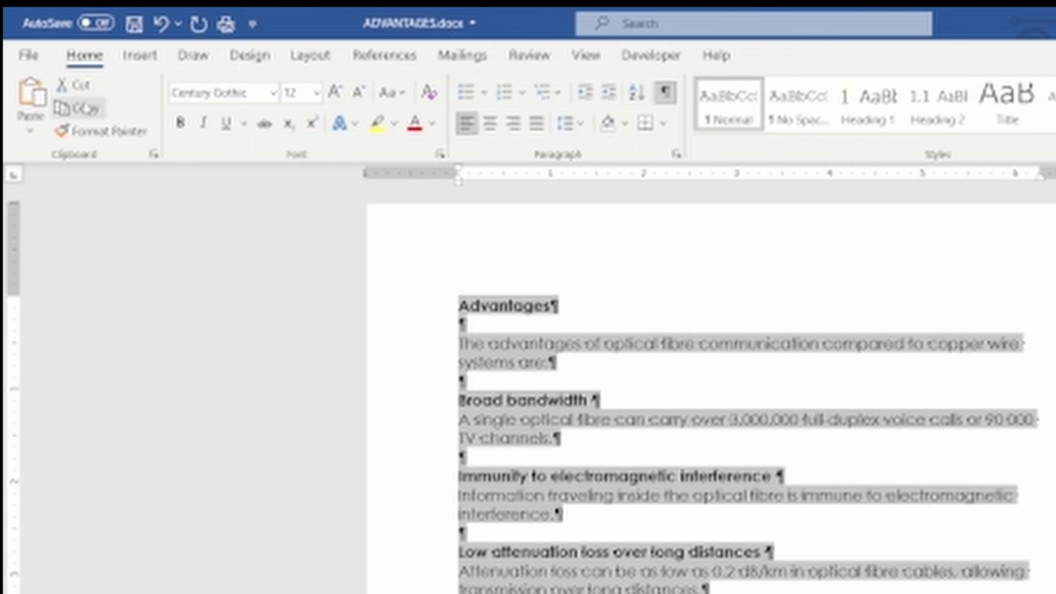
Copy the reformatted Advantages text and close ADVANTAGES.docx without saving the changes
{"action": "left_click", "coordinate": [88, 109]}
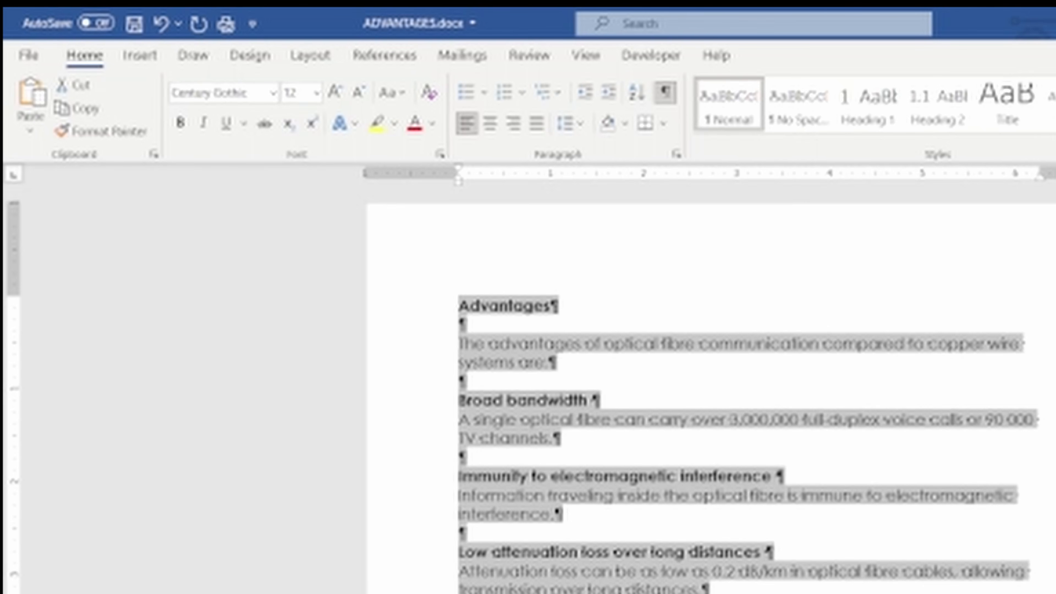
{"action": "key", "text": "alt+F4"}
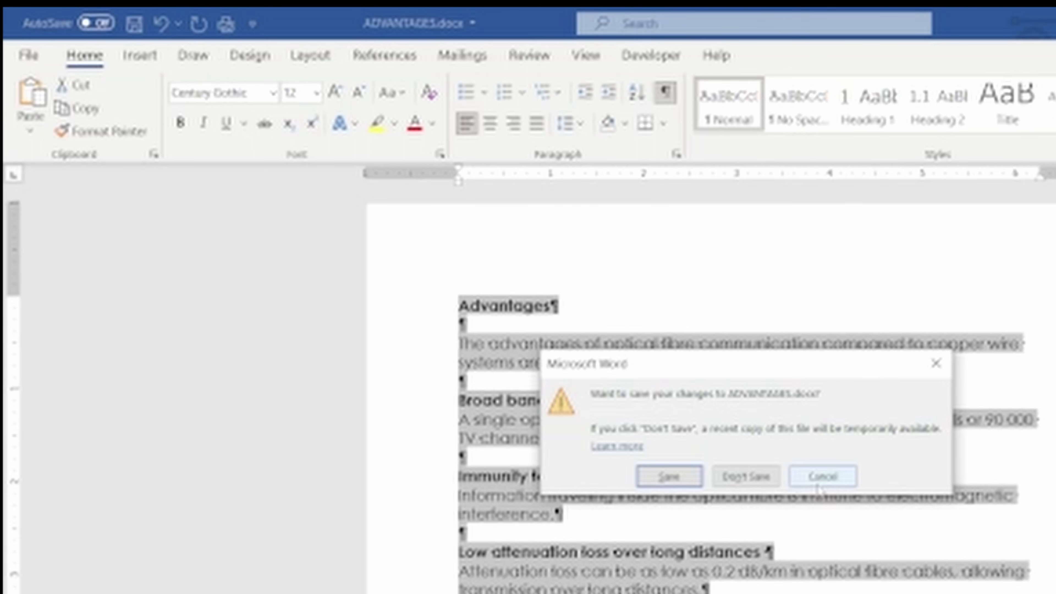
{"action": "left_click", "coordinate": [754, 483]}
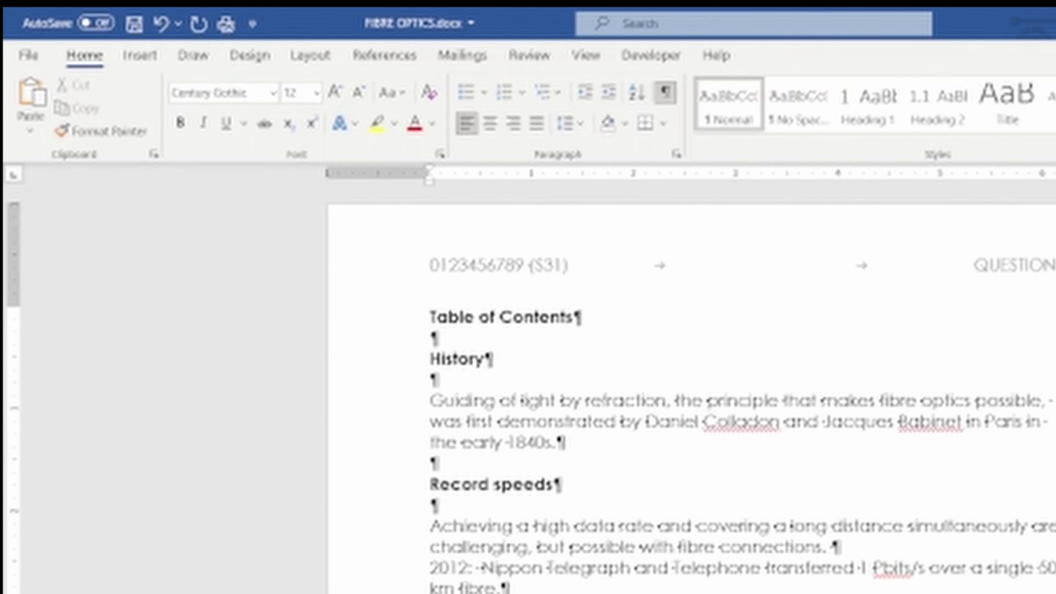
Check the insertion point in the exam PDF and paste the Advantages text between Other uses and Principles of operation in FIBRE OPTICS.docx
{"action": "key", "text": "alt+Tab"}
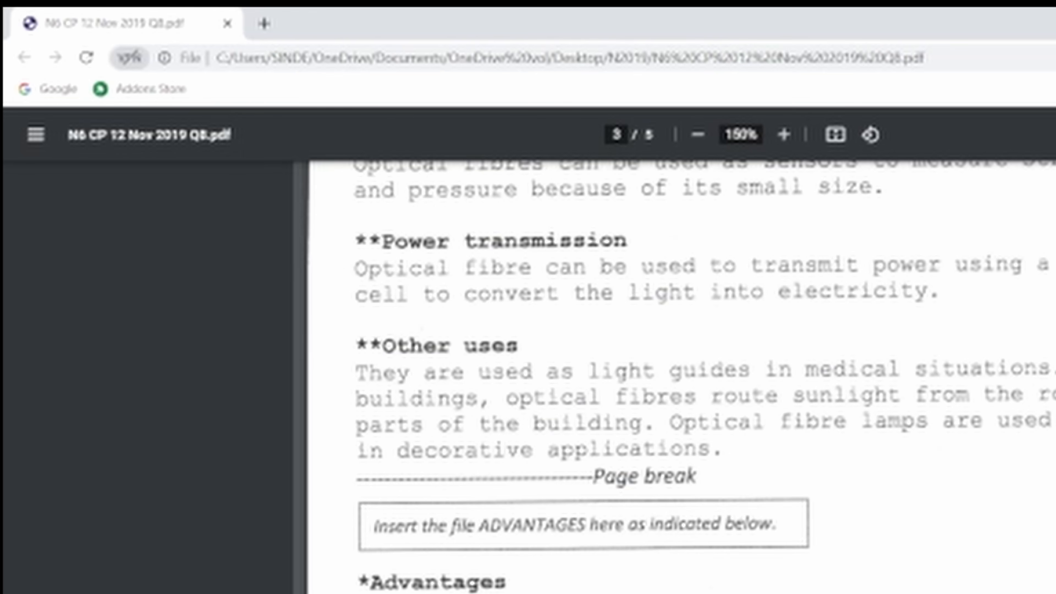
{"action": "key", "text": "alt+Tab"}
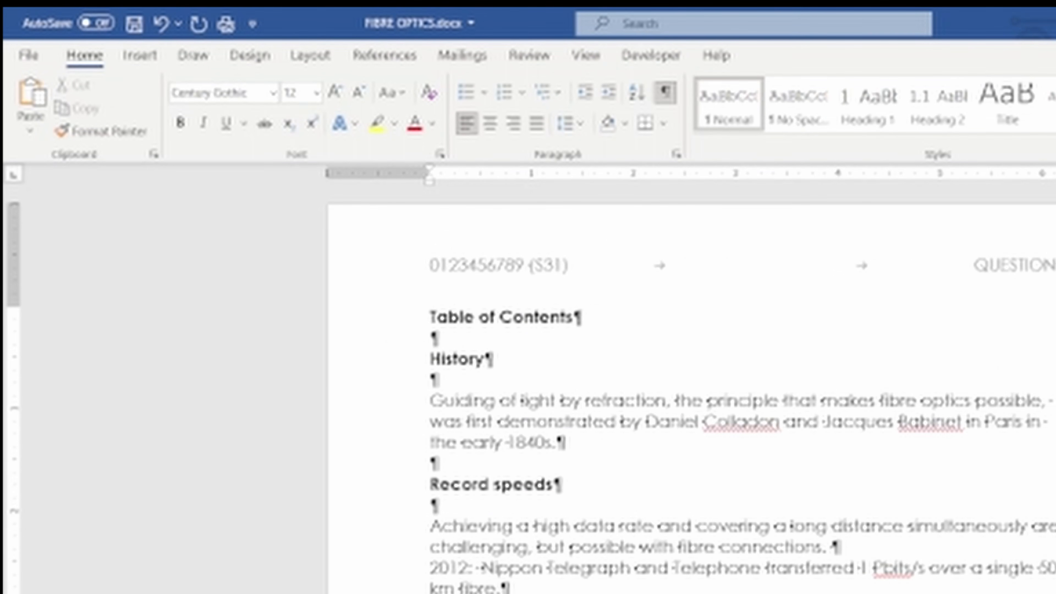
{"action": "scroll", "coordinate": [690, 387], "scroll_direction": "down", "scroll_amount": 8}
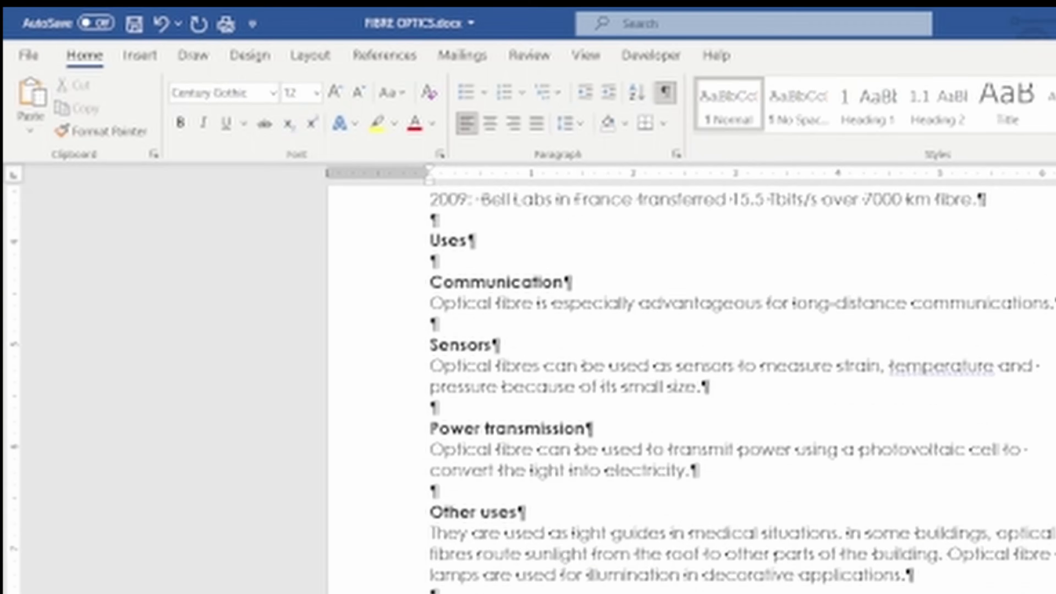
{"action": "scroll", "coordinate": [756, 545], "scroll_direction": "down", "scroll_amount": 4}
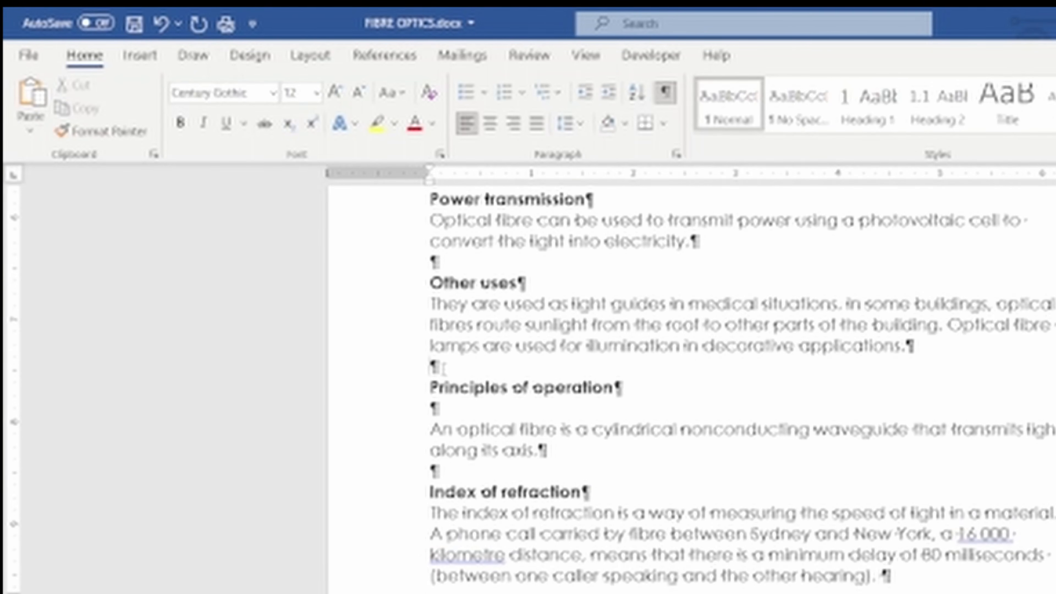
{"action": "key", "text": "Return"}
{"action": "key", "text": "Return"}
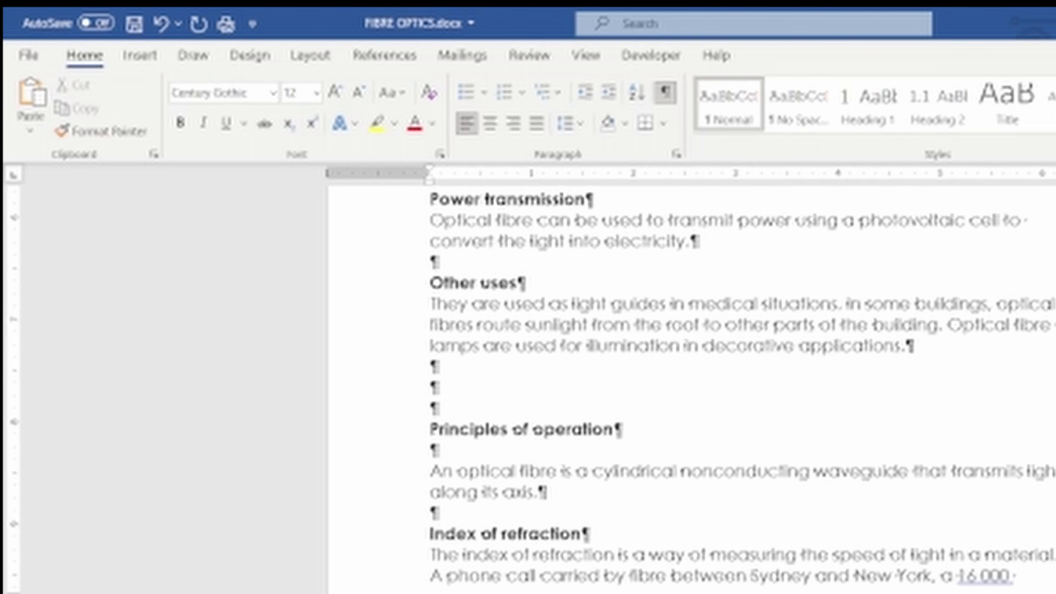
{"action": "key", "text": "Up"}
{"action": "scroll", "coordinate": [445, 370], "scroll_direction": "down", "scroll_amount": 10}
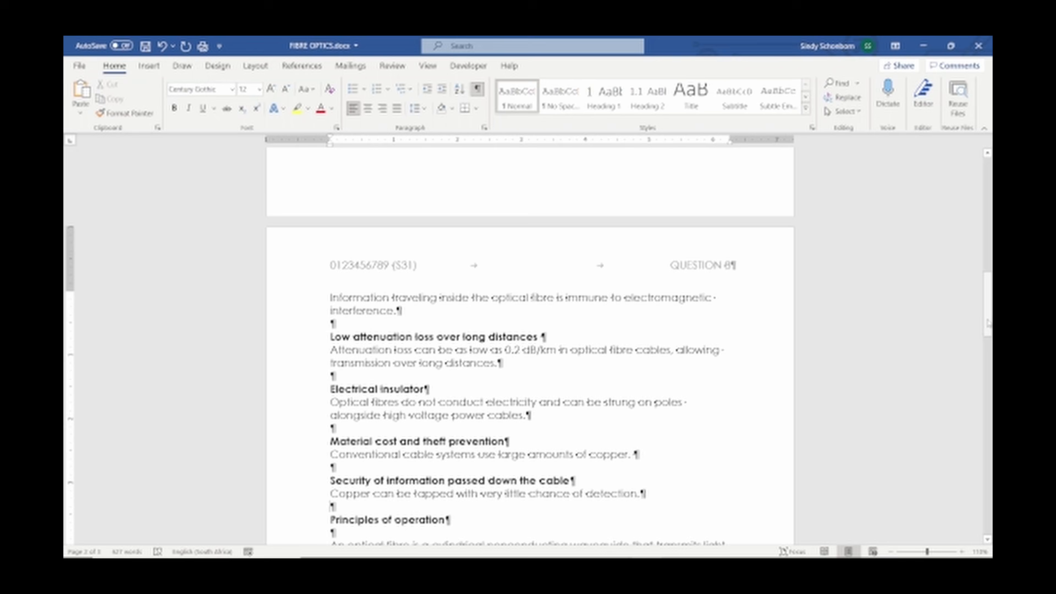
{"action": "left_click_drag", "start_coordinate": [988, 324], "coordinate": [979, 275]}
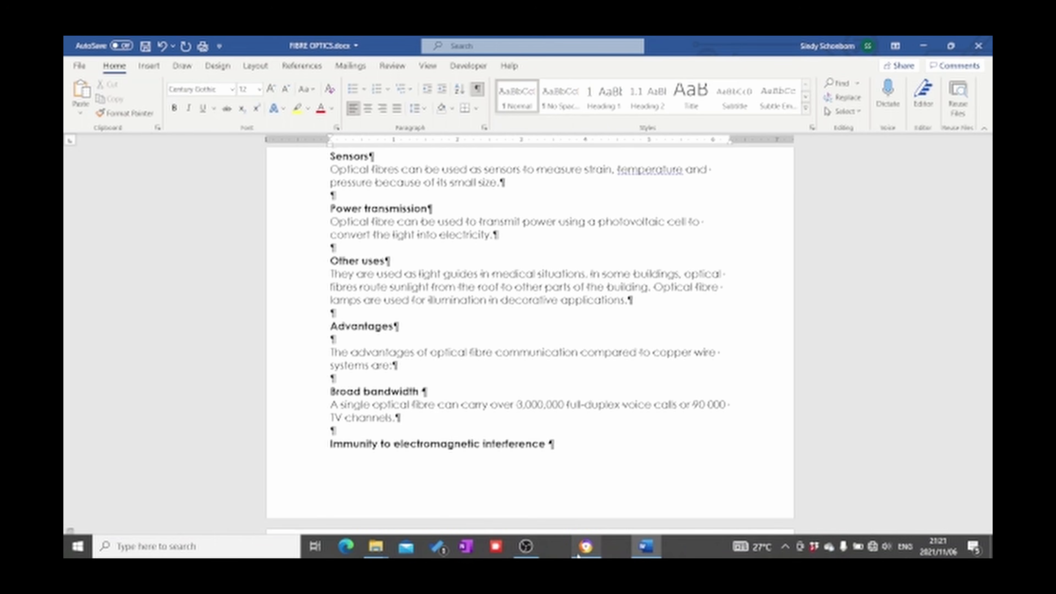
Read the page break, page number, style and heading instructions in the exam PDF, and set the Table of Contents heading to 16 pt
{"action": "left_click", "coordinate": [578, 555]}
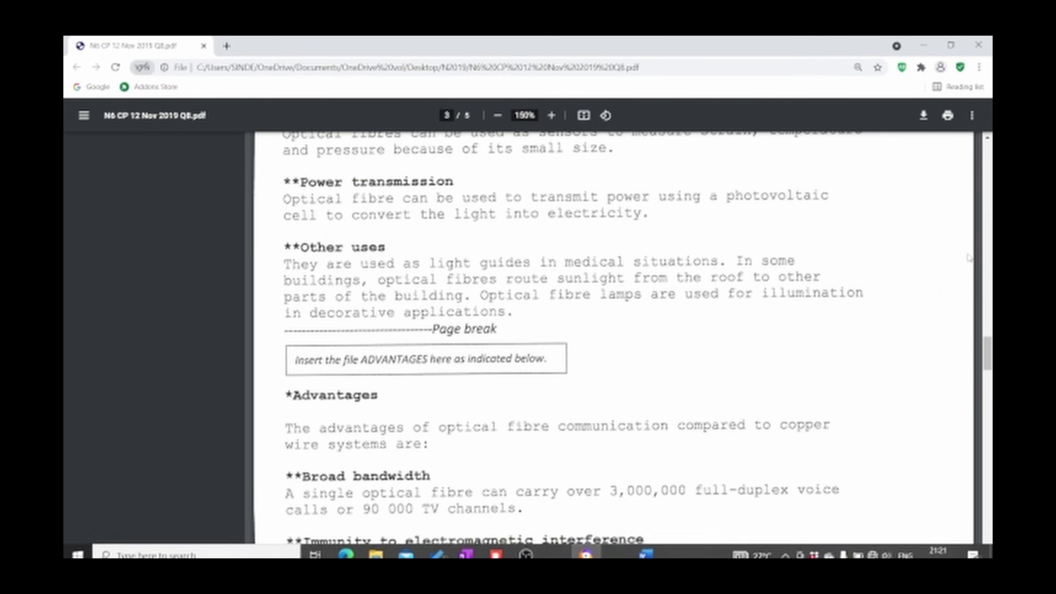
{"action": "left_click_drag", "start_coordinate": [988, 354], "coordinate": [930, 178]}
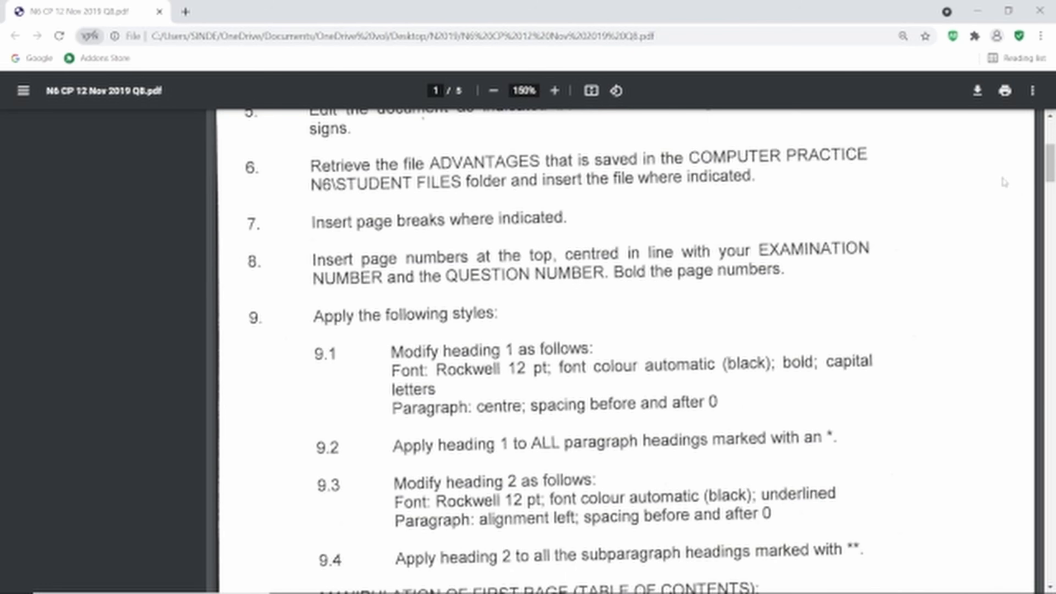
{"action": "left_click_drag", "start_coordinate": [1051, 178], "coordinate": [1051, 301]}
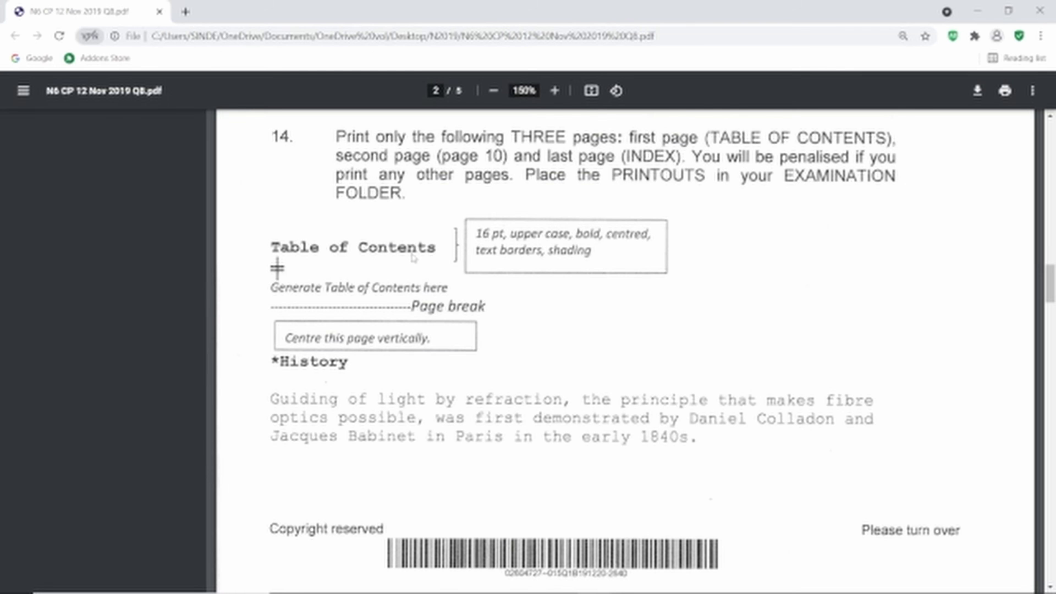
{"action": "mouse_move", "coordinate": [518, 592]}
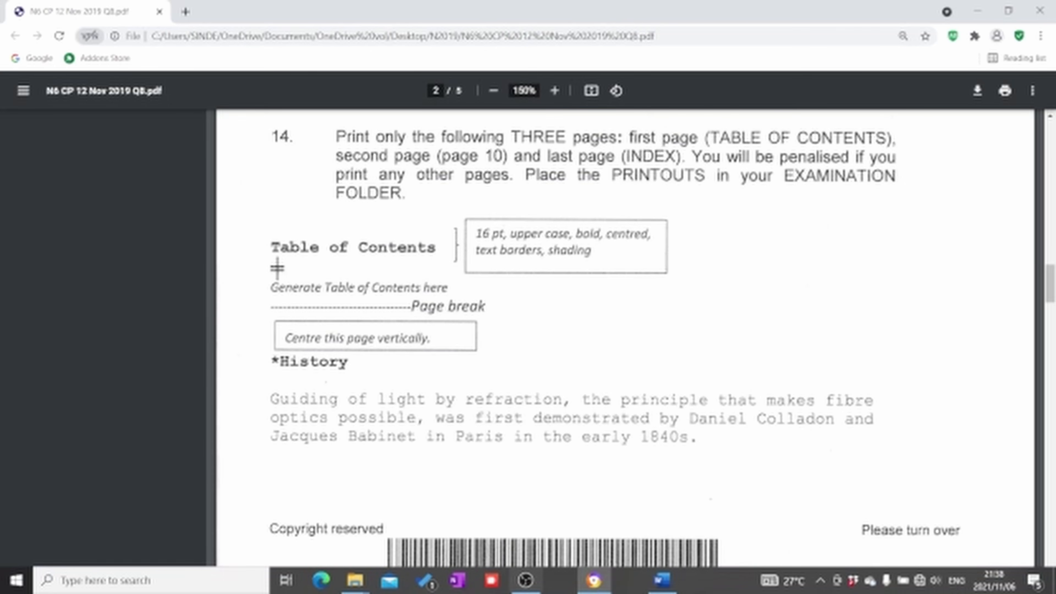
{"action": "left_click", "coordinate": [670, 591]}
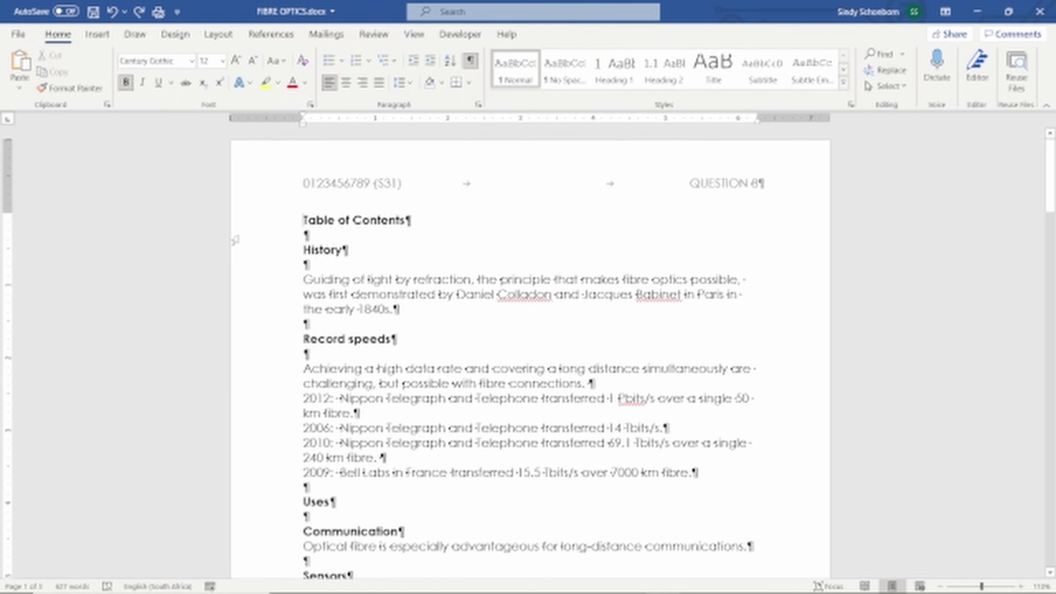
{"action": "left_click", "coordinate": [266, 228]}
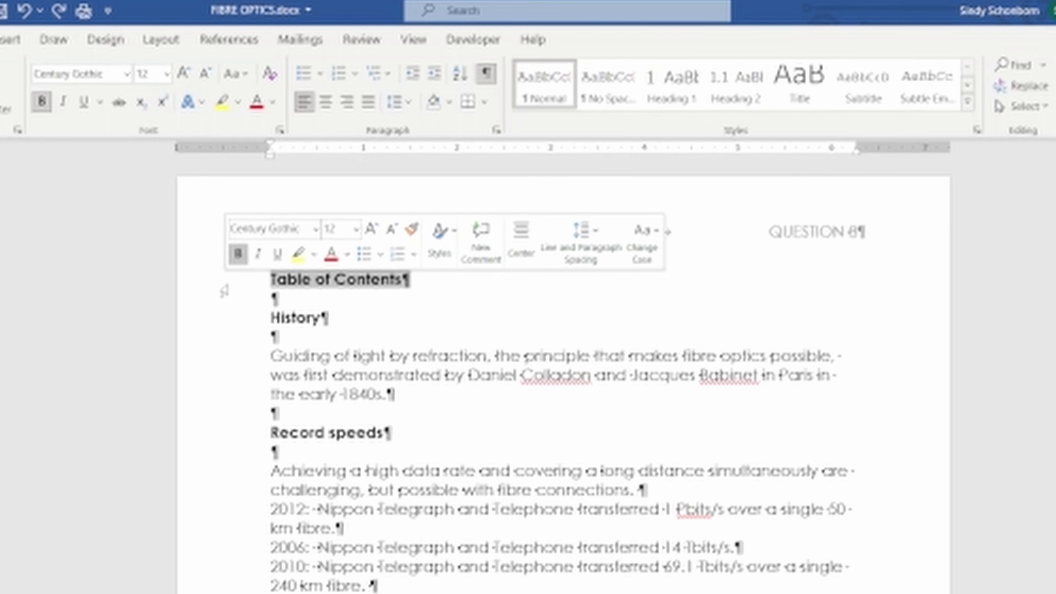
{"action": "left_click", "coordinate": [356, 229]}
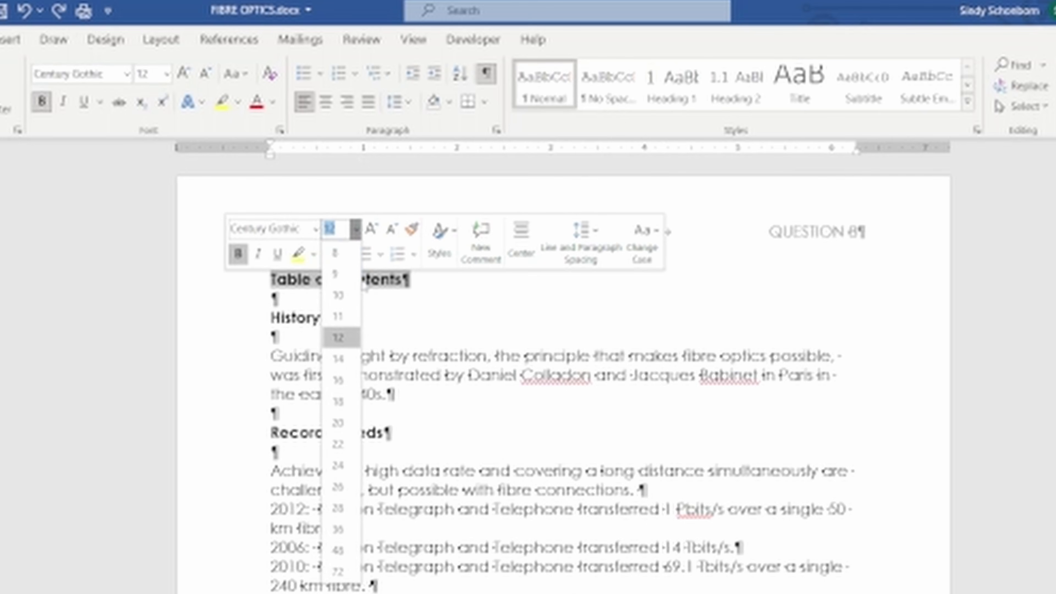
{"action": "left_click", "coordinate": [338, 379]}
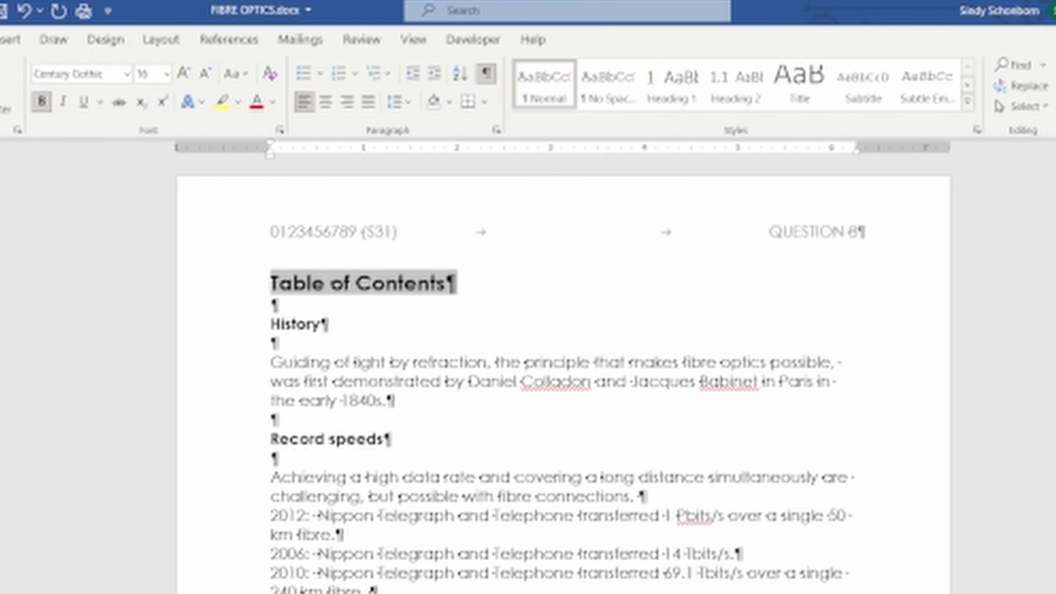
Recheck the heading note in the exam PDF, then convert the Table of Contents heading to uppercase and centre it
{"action": "left_click", "coordinate": [1, 3]}
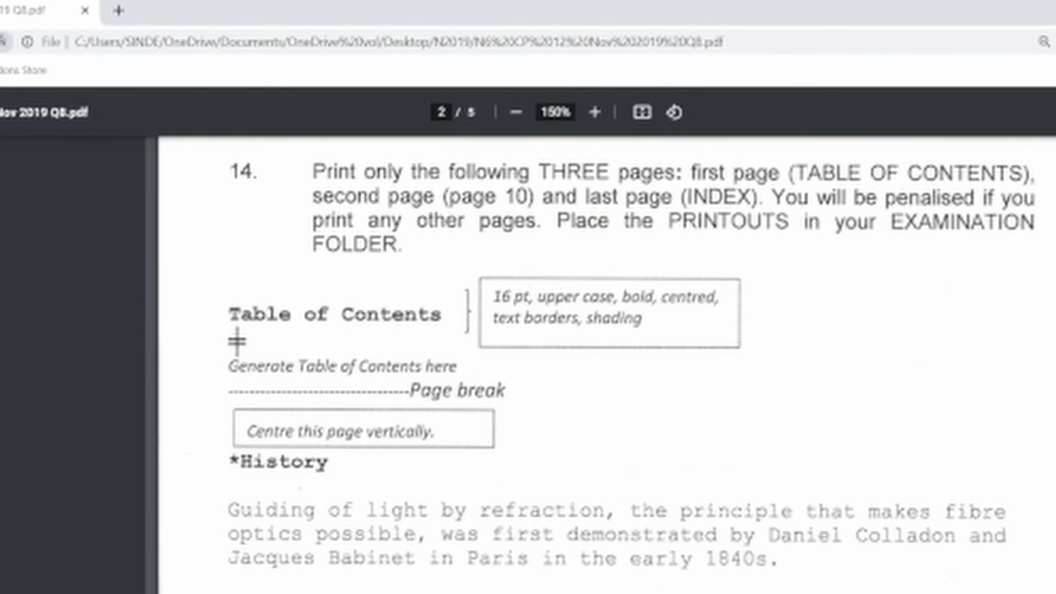
{"action": "key", "text": "alt+Tab"}
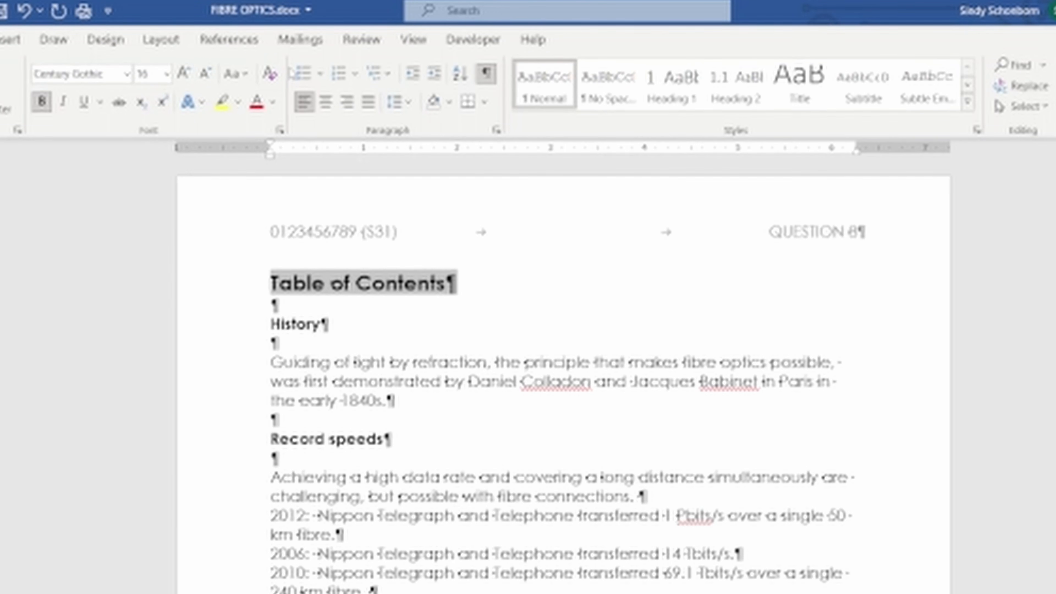
{"action": "left_click", "coordinate": [234, 74]}
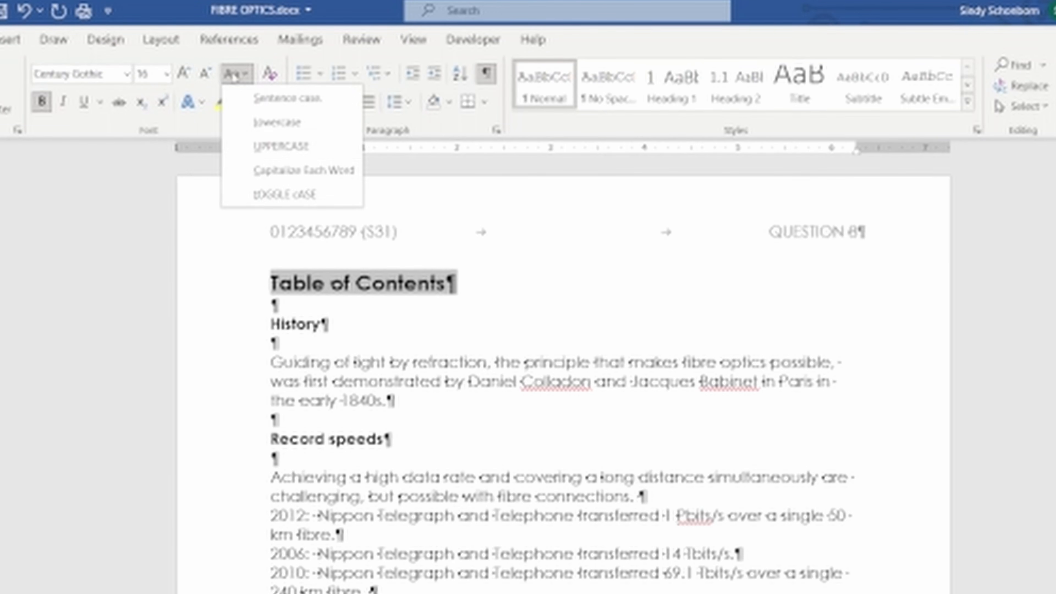
{"action": "left_click", "coordinate": [256, 146]}
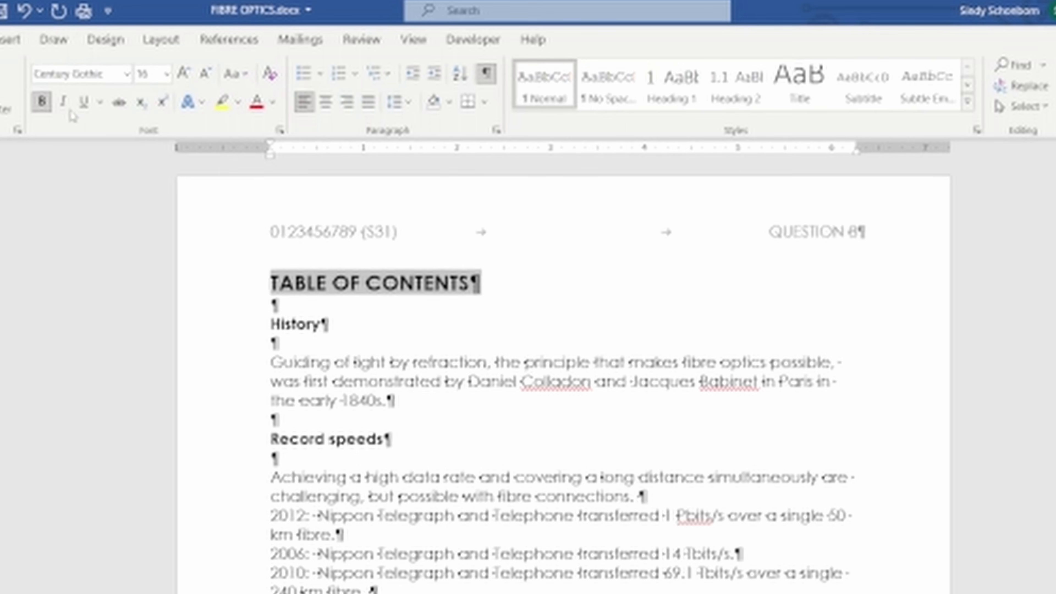
{"action": "left_click", "coordinate": [326, 103]}
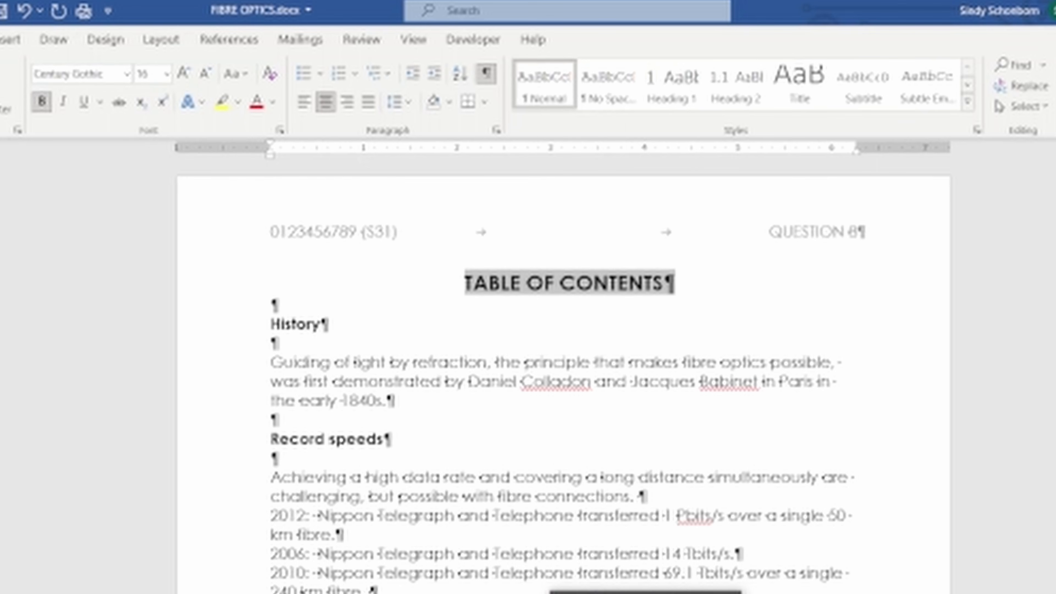
Recheck the heading note in the exam PDF and open the Borders and Shading settings for the Table of Contents heading
{"action": "left_click", "coordinate": [632, 592]}
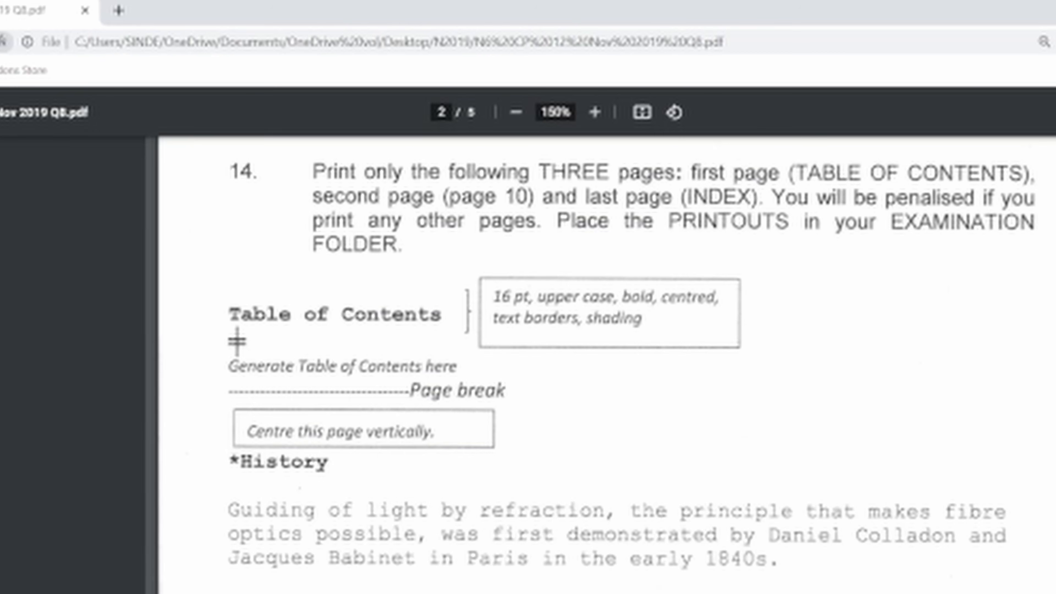
{"action": "mouse_move", "coordinate": [735, 593]}
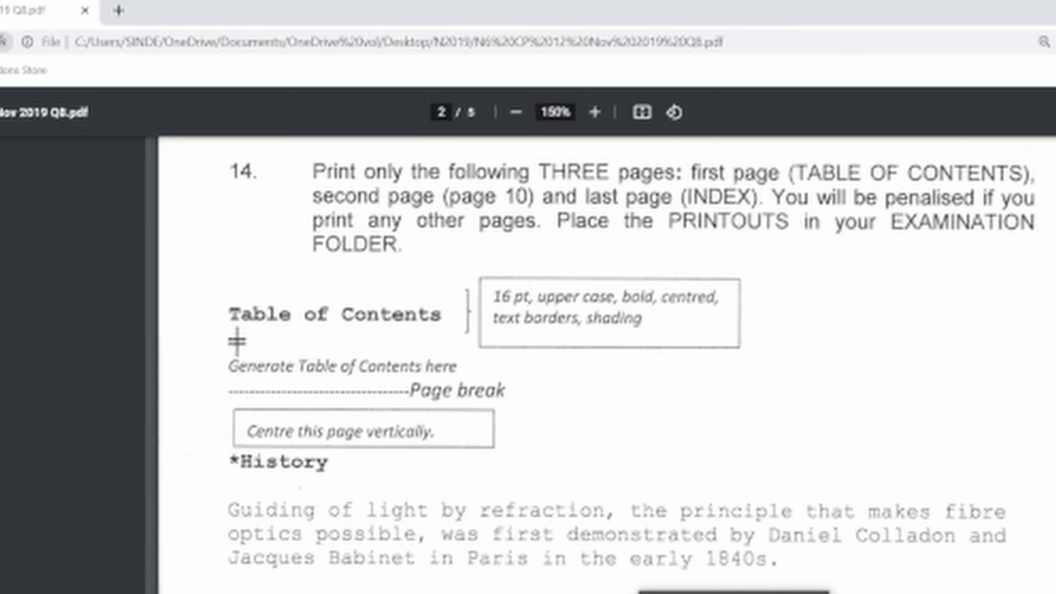
{"action": "left_click", "coordinate": [735, 593]}
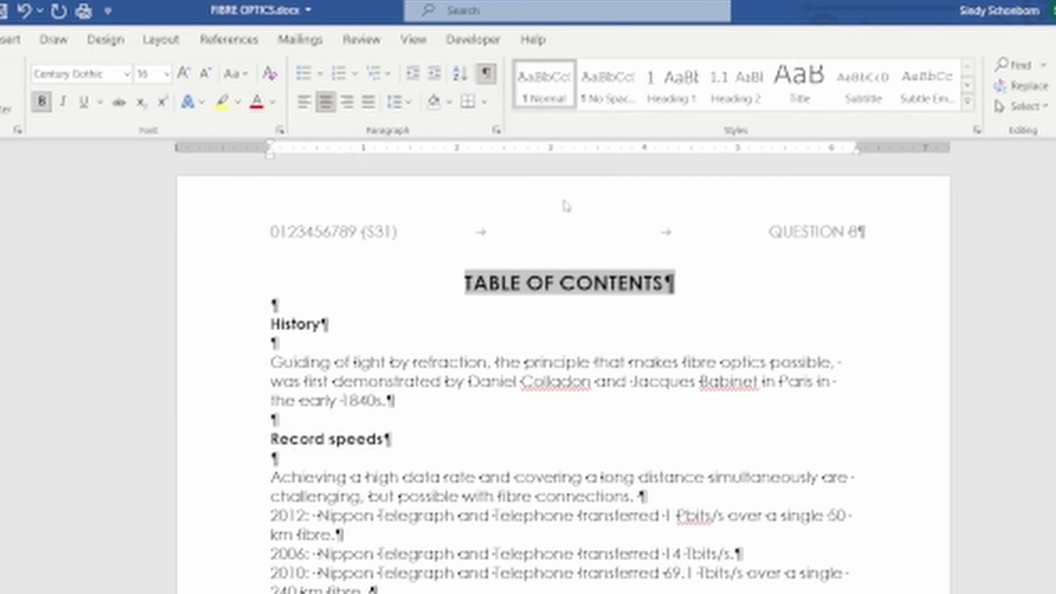
{"action": "left_click", "coordinate": [485, 104]}
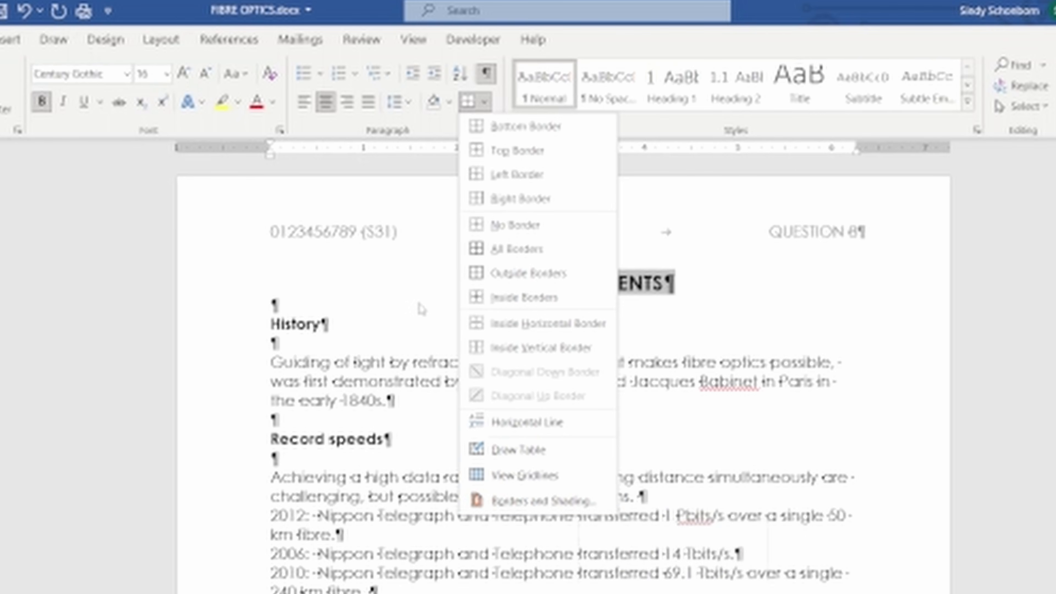
{"action": "left_click", "coordinate": [163, 44]}
{"action": "left_click", "coordinate": [163, 44]}
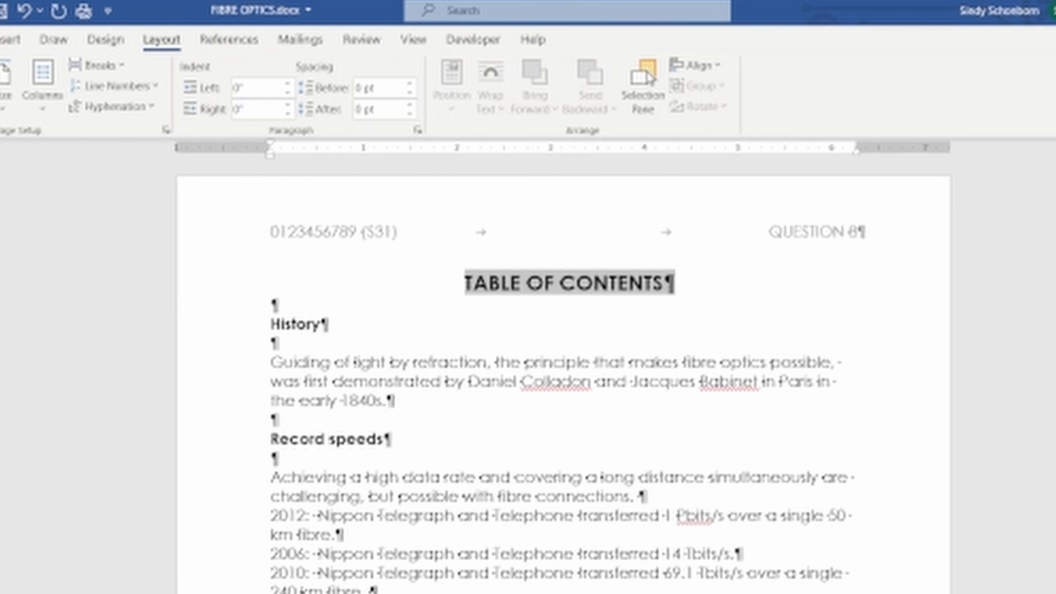
{"action": "left_click", "coordinate": [0, 39]}
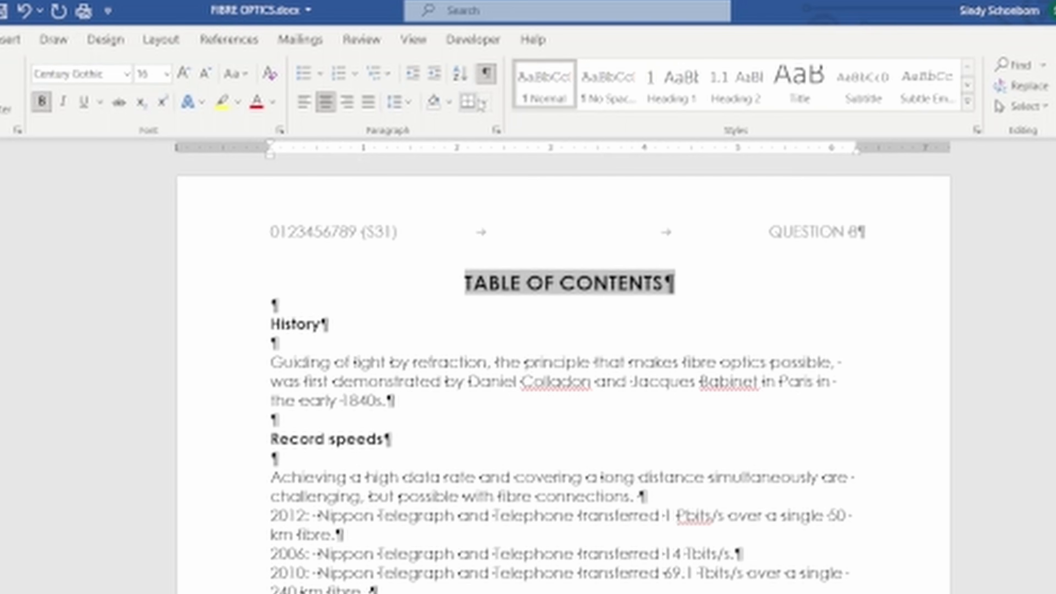
{"action": "left_click", "coordinate": [484, 102]}
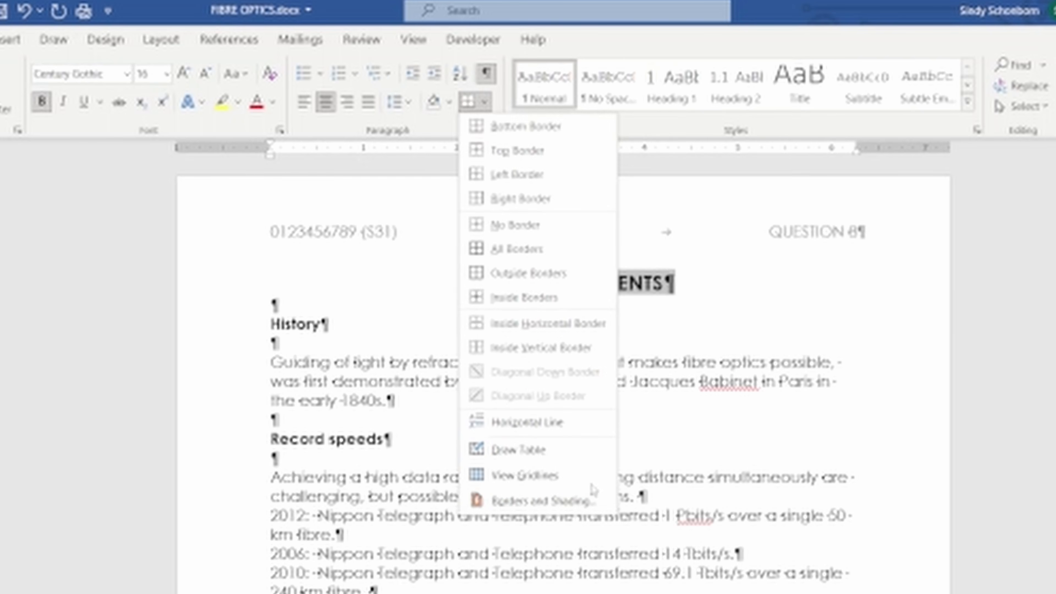
{"action": "left_click", "coordinate": [584, 504]}
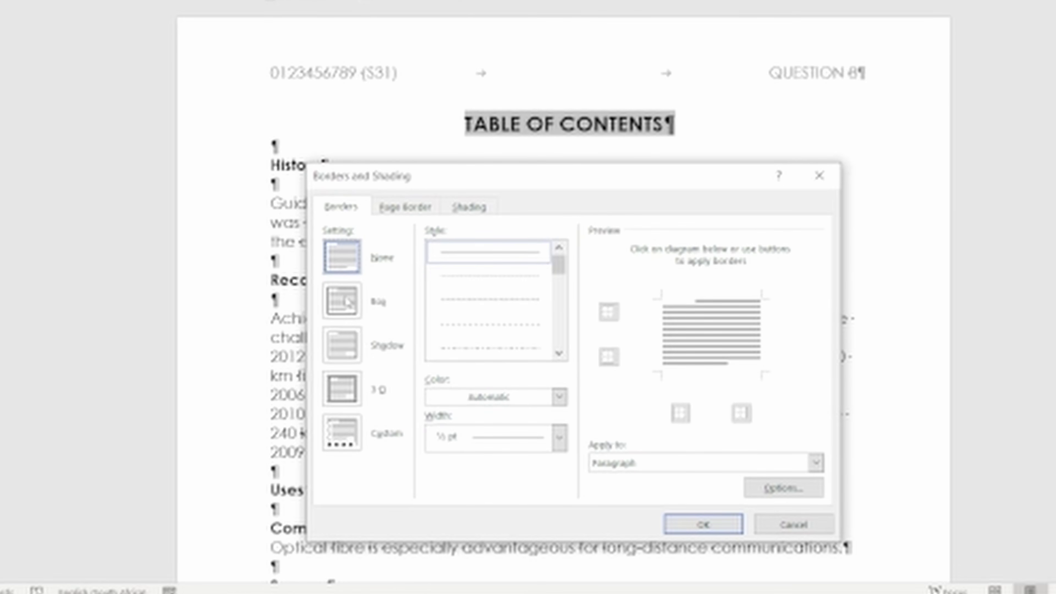
Give the Table of Contents heading a Box border applied to Text, checking the exam PDF for the required border type
{"action": "left_click", "coordinate": [349, 302]}
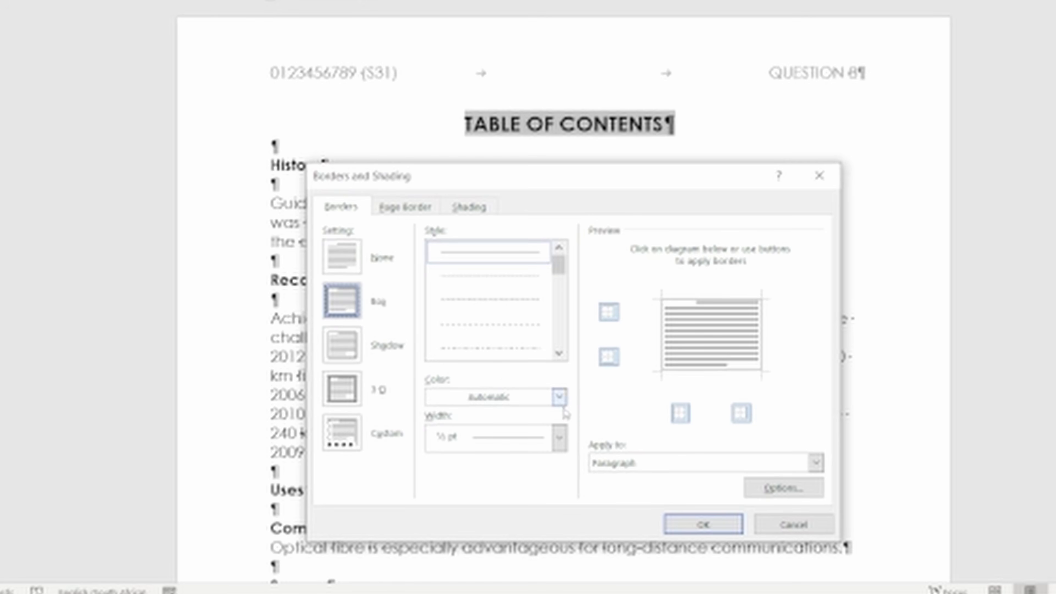
{"action": "left_click", "coordinate": [642, 472]}
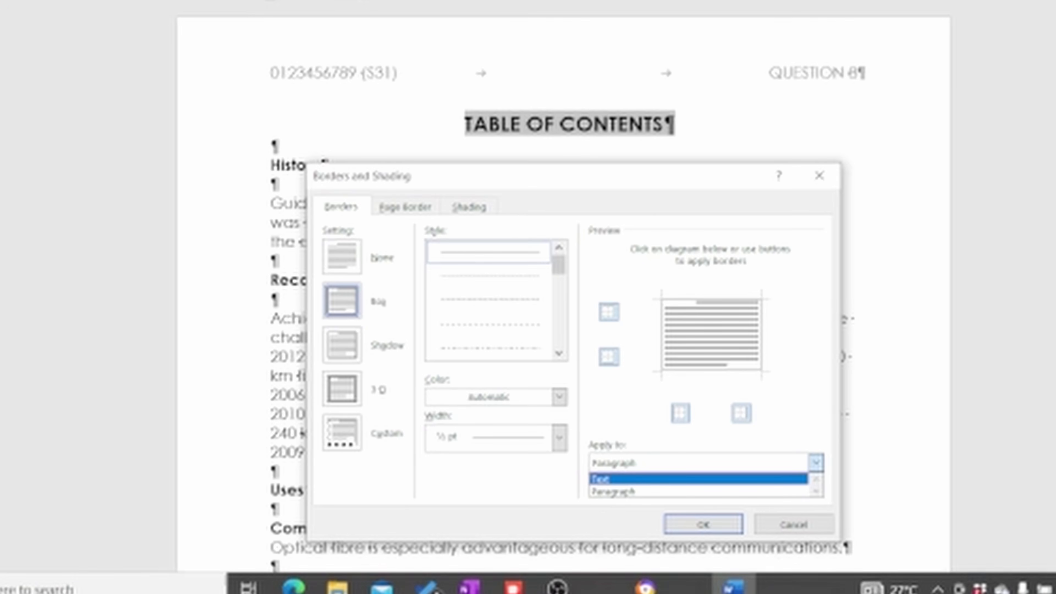
{"action": "left_click", "coordinate": [646, 585]}
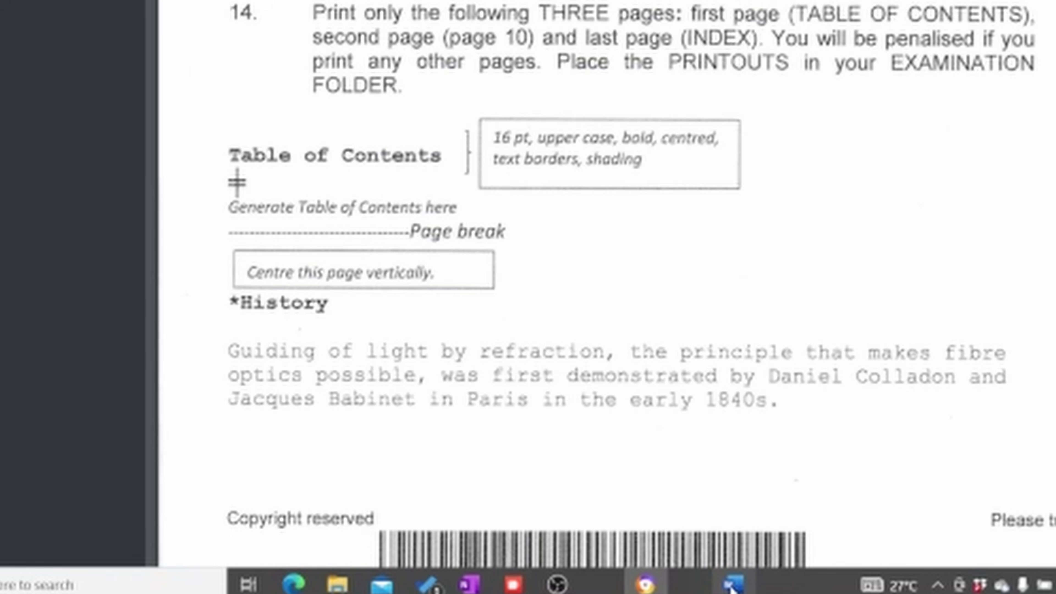
{"action": "left_click", "coordinate": [732, 585]}
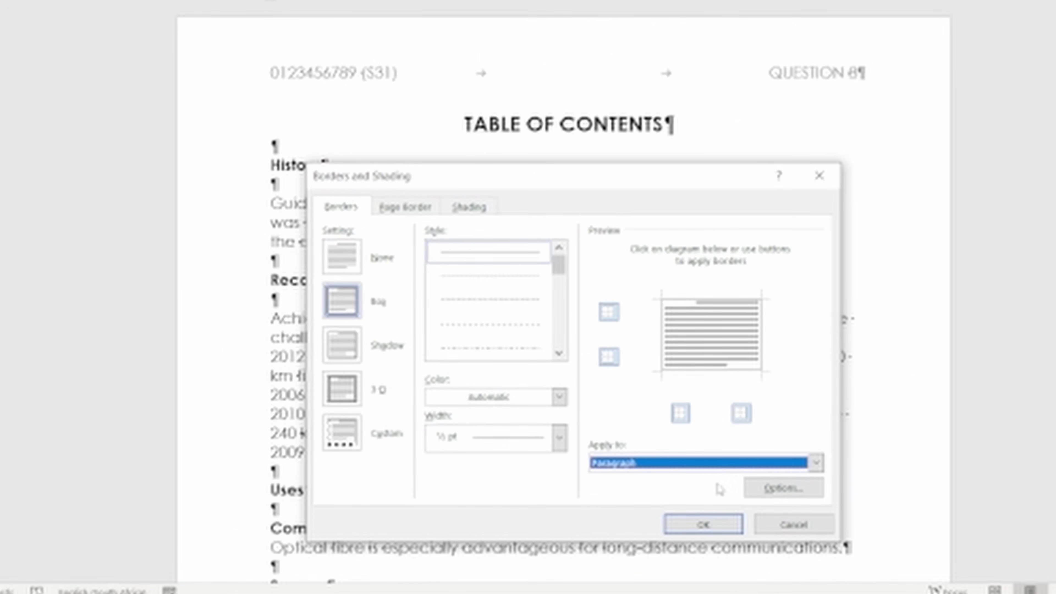
{"action": "left_click", "coordinate": [674, 463]}
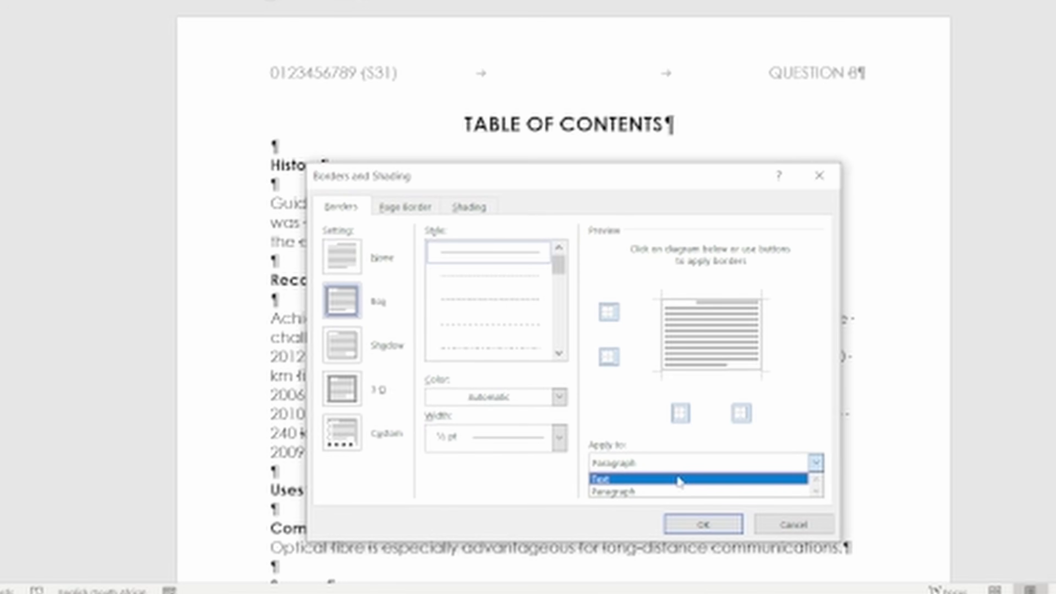
{"action": "left_click", "coordinate": [678, 480]}
Check the shading requirement in the exam PDF and shade the Table of Contents heading text with White, Background 1, Darker 25%
{"action": "mouse_move", "coordinate": [703, 591]}
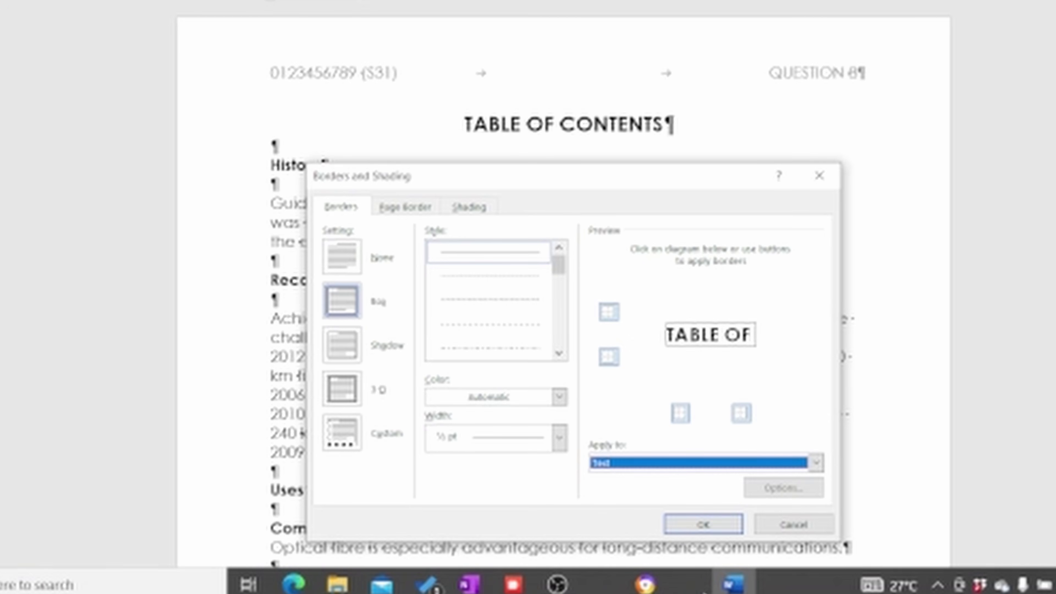
{"action": "left_click", "coordinate": [646, 585]}
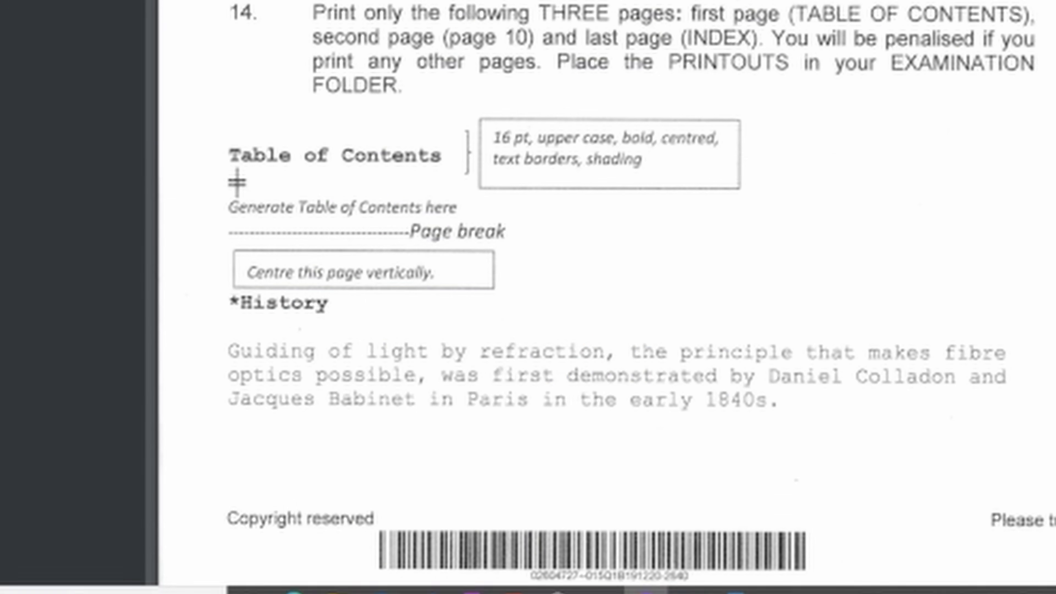
{"action": "left_click", "coordinate": [737, 586]}
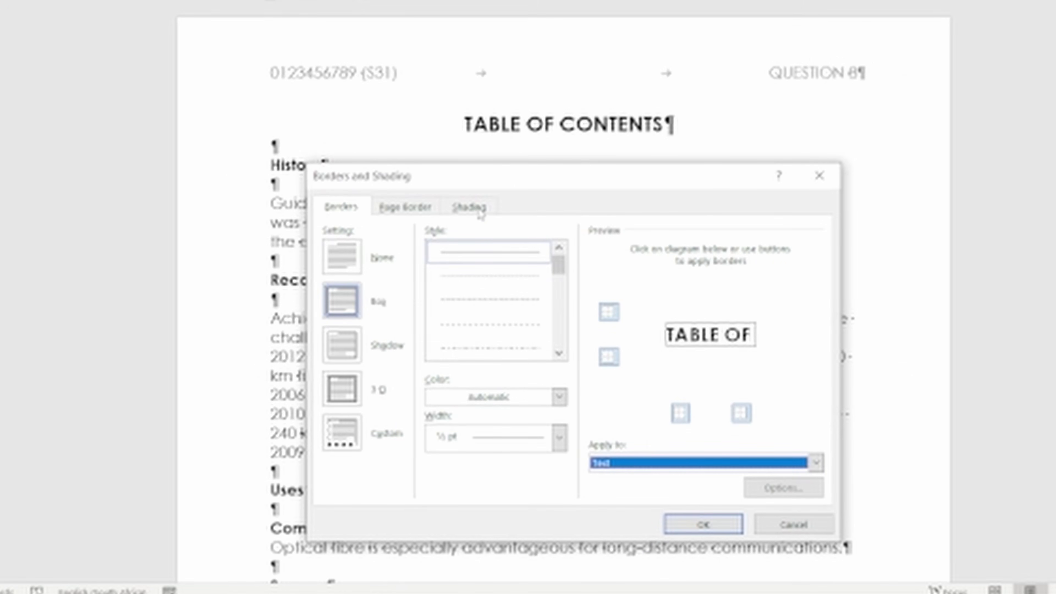
{"action": "left_click", "coordinate": [480, 215]}
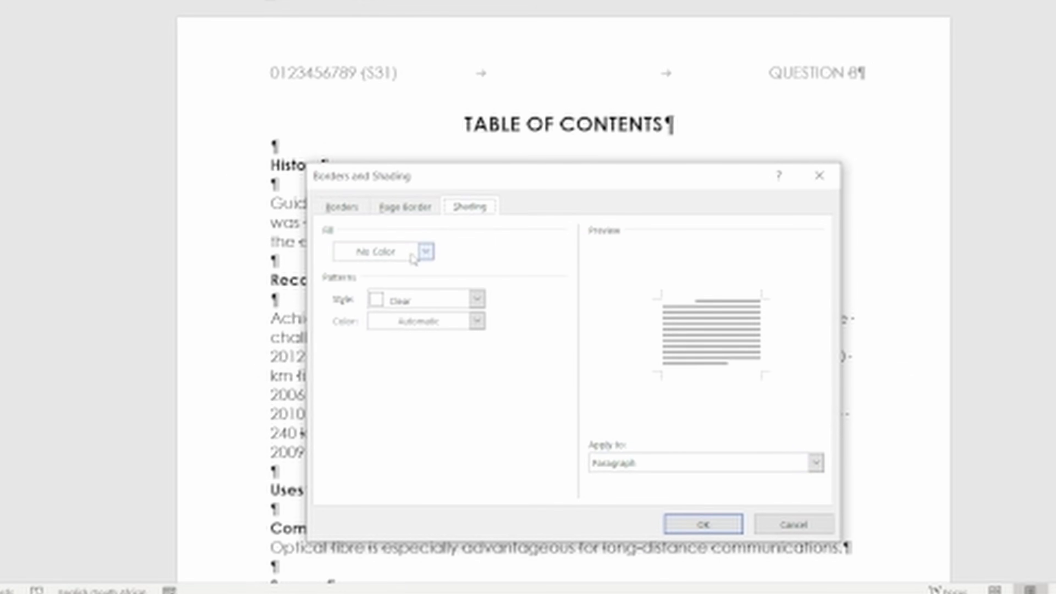
{"action": "left_click", "coordinate": [426, 252]}
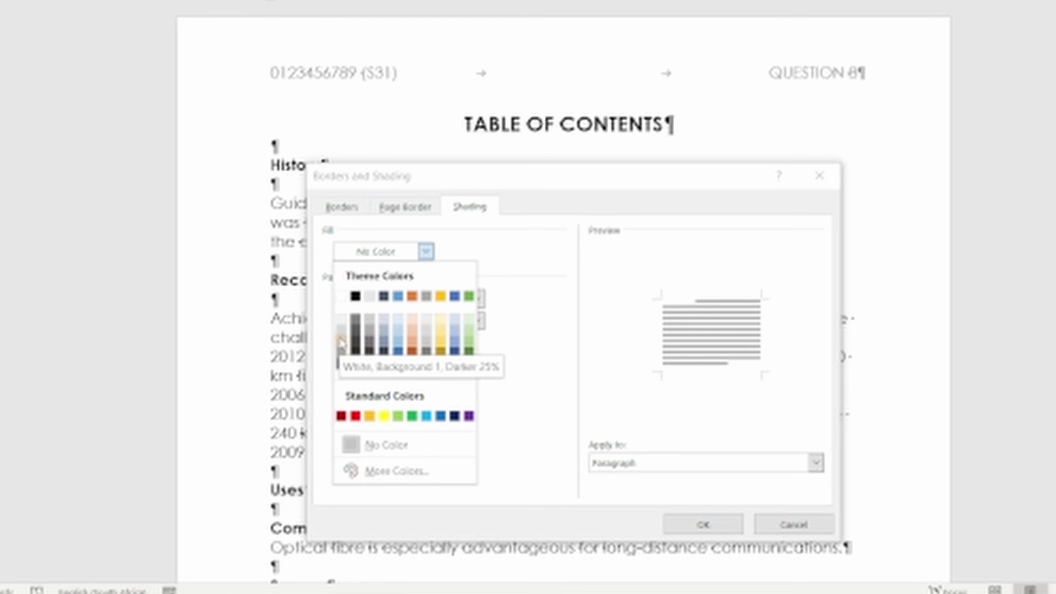
{"action": "left_click", "coordinate": [341, 342]}
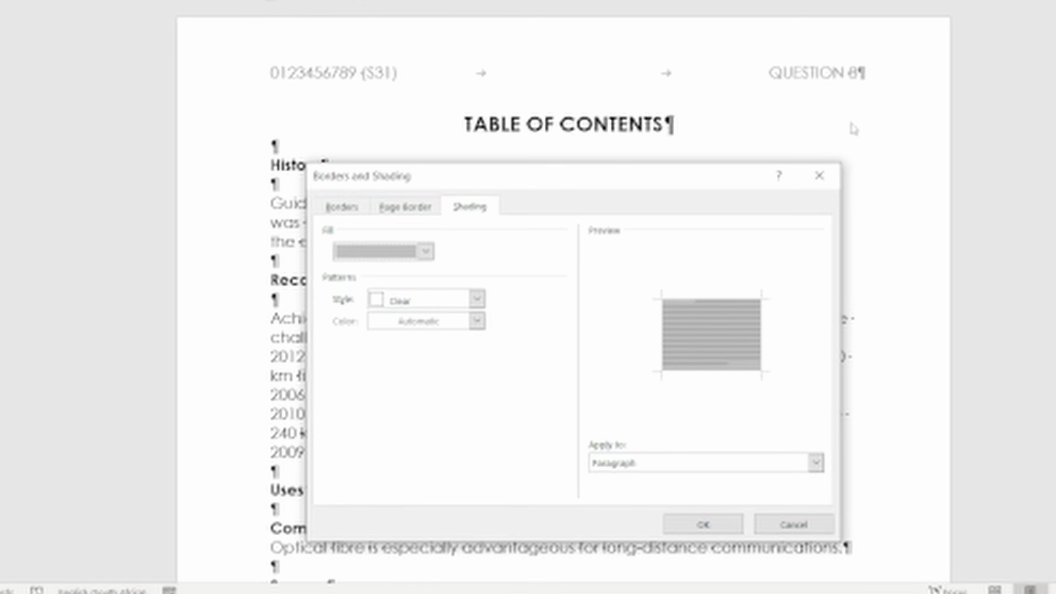
{"action": "left_click", "coordinate": [648, 468]}
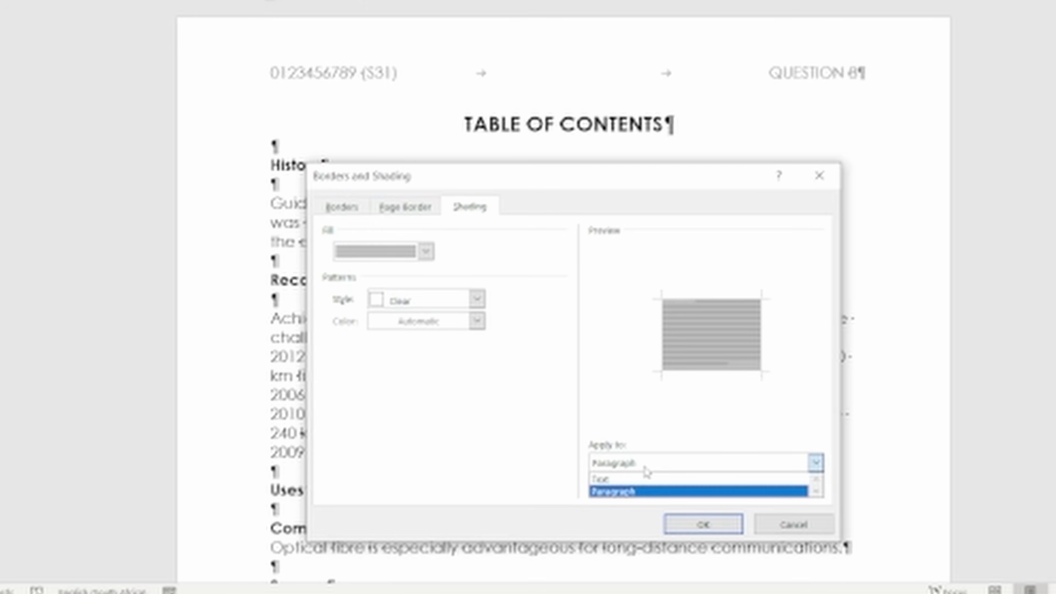
{"action": "left_click", "coordinate": [639, 479]}
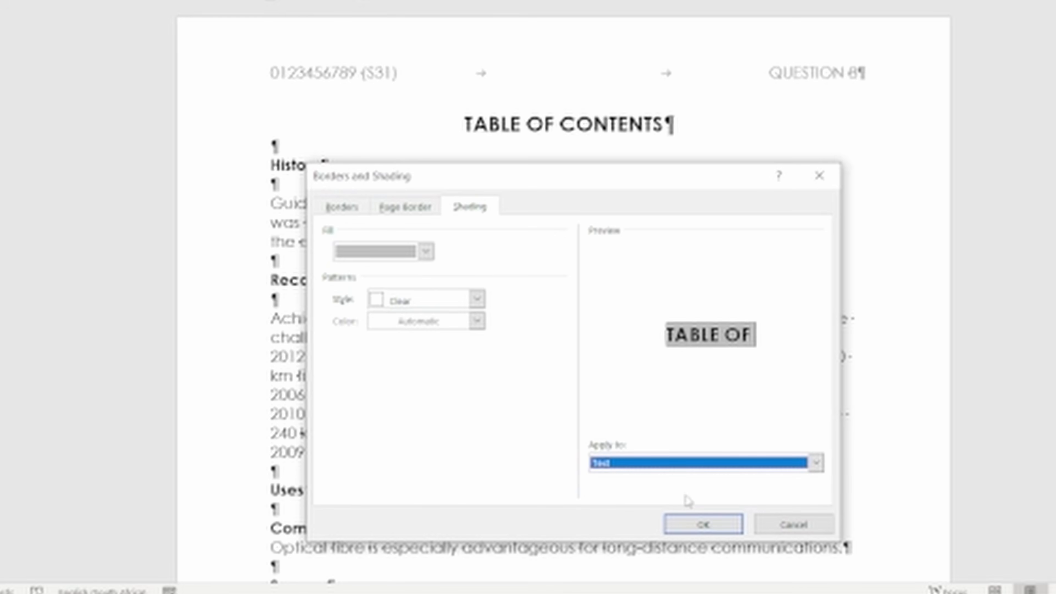
{"action": "left_click", "coordinate": [711, 525]}
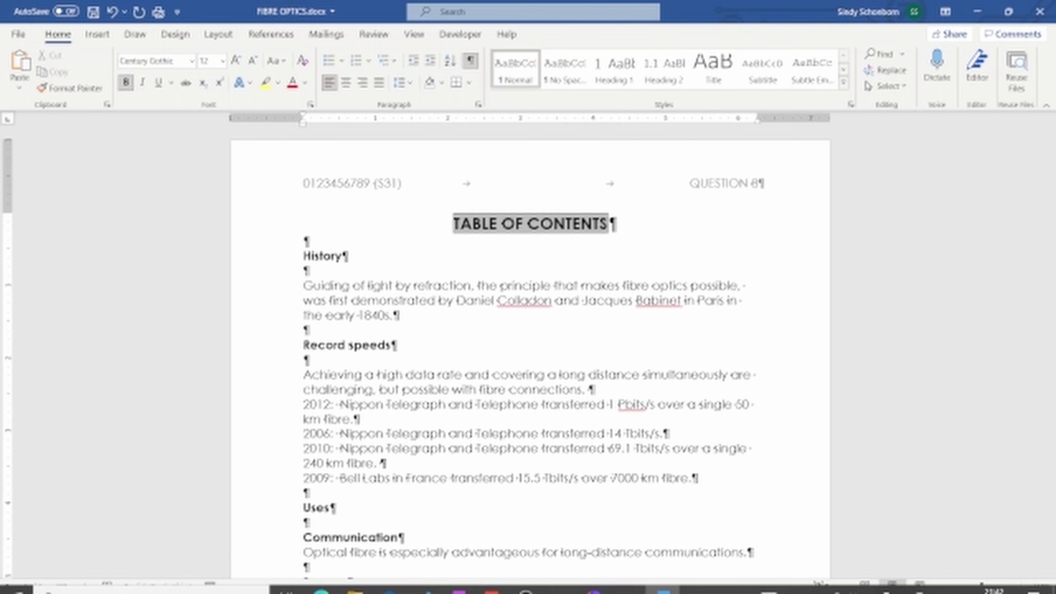
Check the layout below the Table of Contents heading in the exam PDF and add two blank lines above the History heading
{"action": "left_click", "coordinate": [591, 581]}
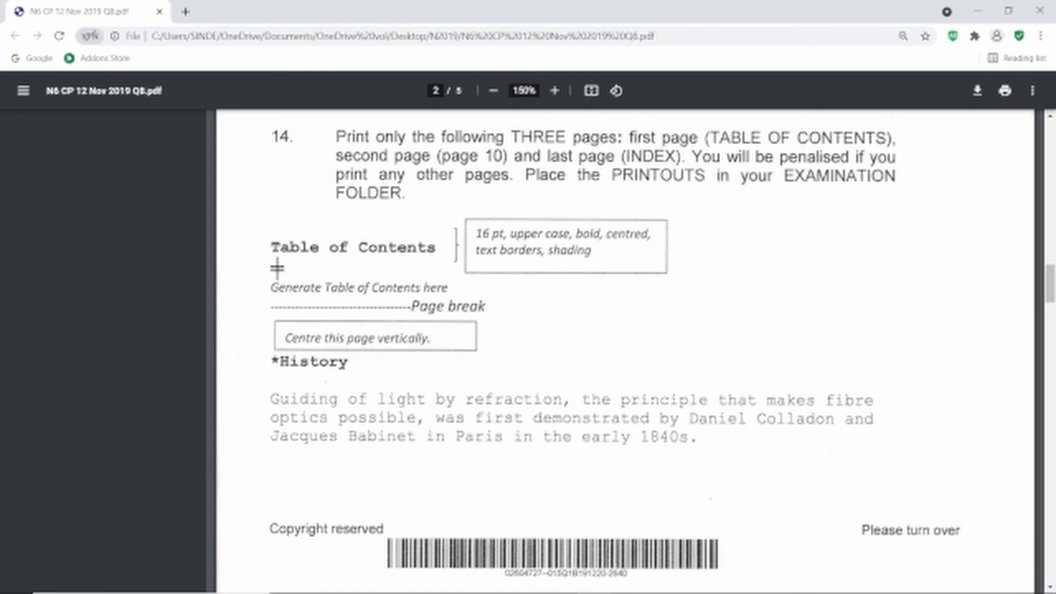
{"action": "left_click", "coordinate": [665, 586]}
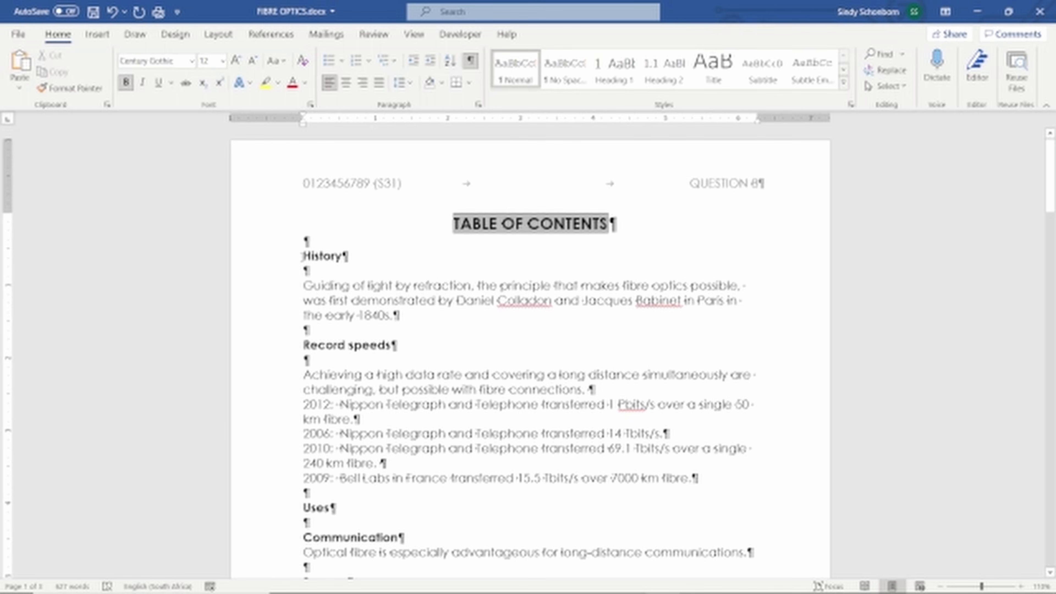
{"action": "key", "text": "Return"}
{"action": "key", "text": "Return"}
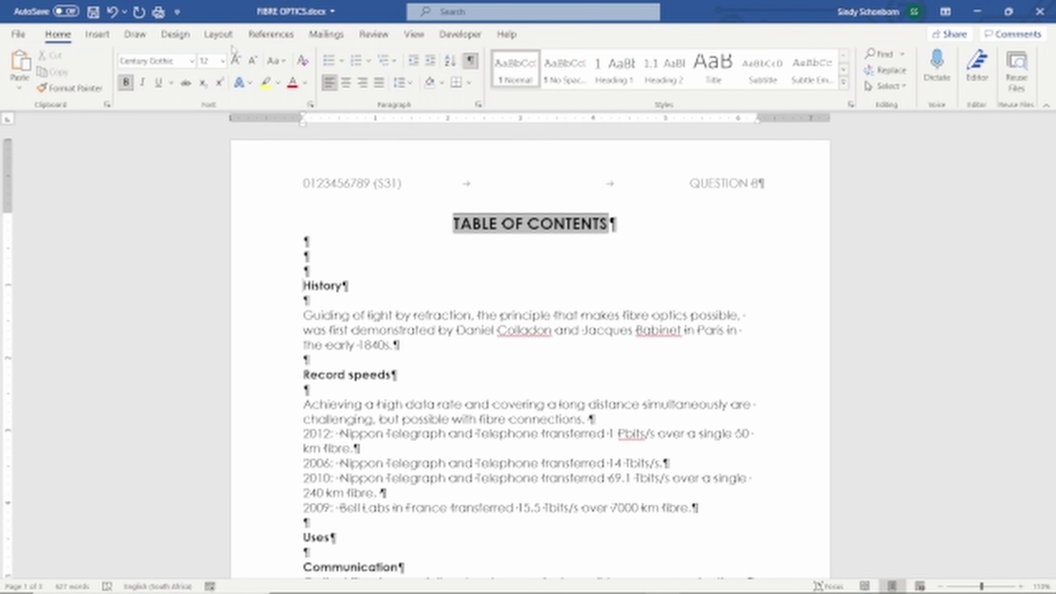
Insert a Next Page section break directly before the History heading and check where the History text starts
{"action": "left_click", "coordinate": [219, 34]}
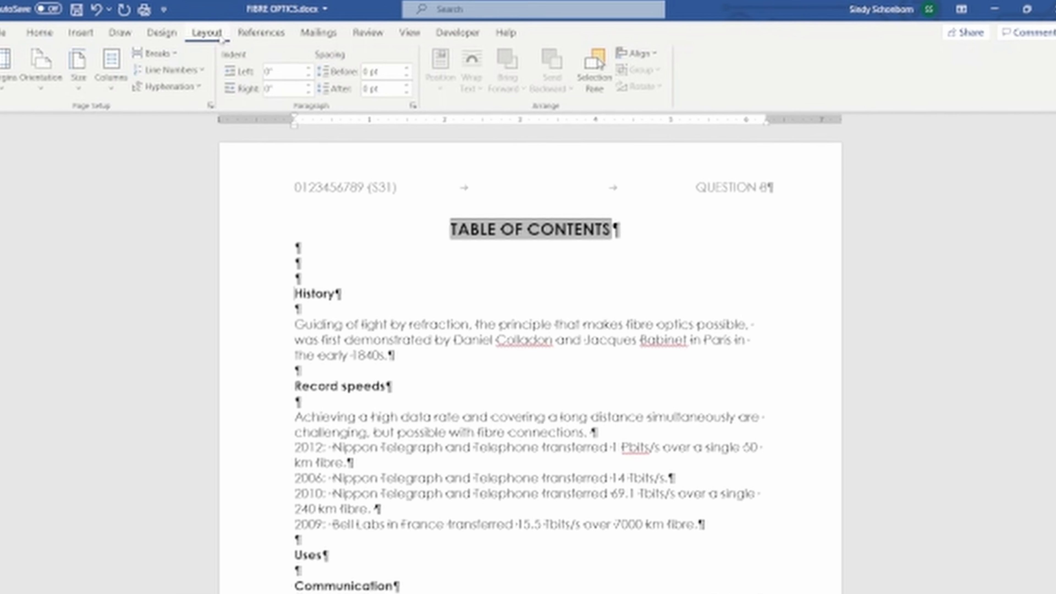
{"action": "left_click", "coordinate": [185, 54]}
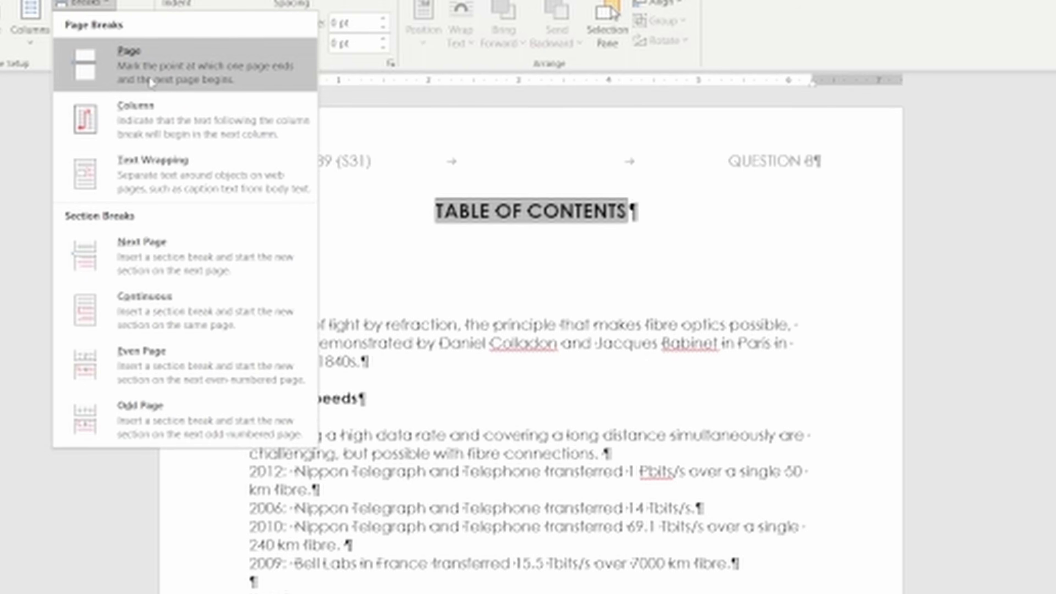
{"action": "left_click", "coordinate": [164, 251]}
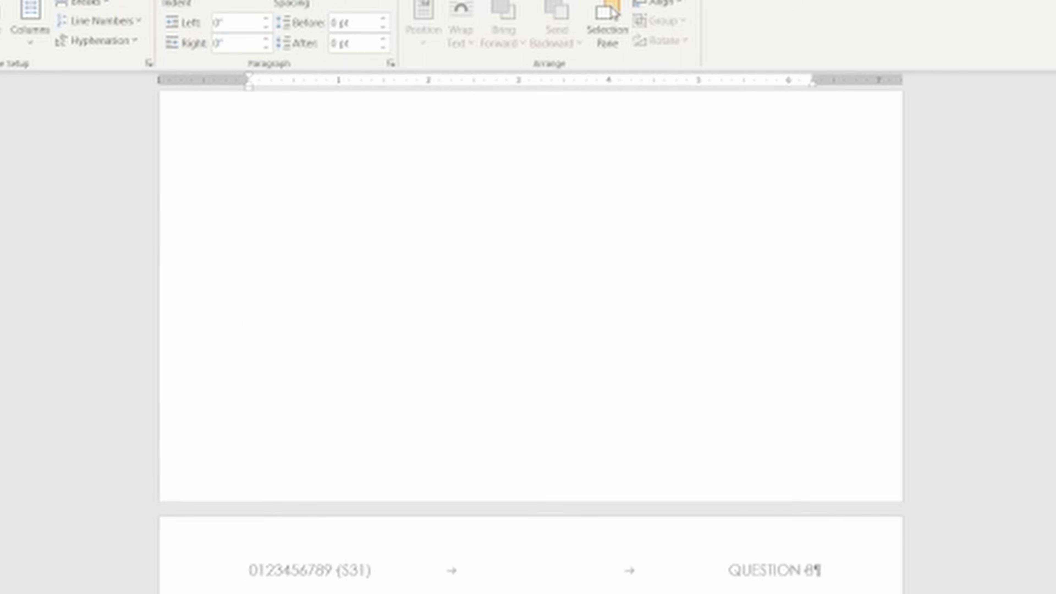
{"action": "left_click_drag", "start_coordinate": [1051, 221], "coordinate": [1050, 283]}
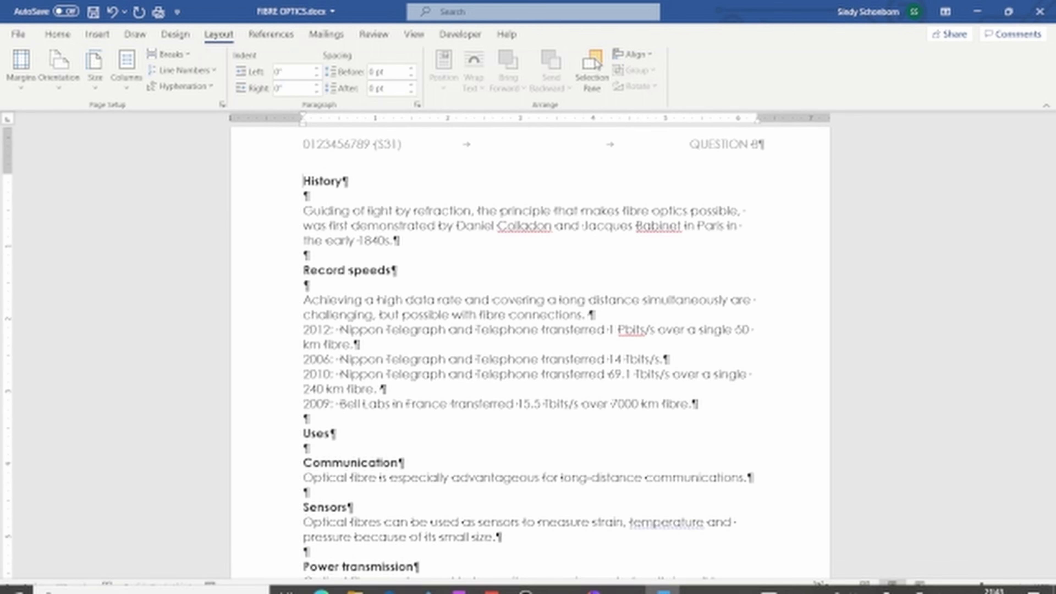
Read the exam PDF from the History section to Record speeds for instructions on the dated entries, and return to FIBRE OPTICS.docx
{"action": "mouse_move", "coordinate": [654, 583]}
{"action": "left_click", "coordinate": [595, 580]}
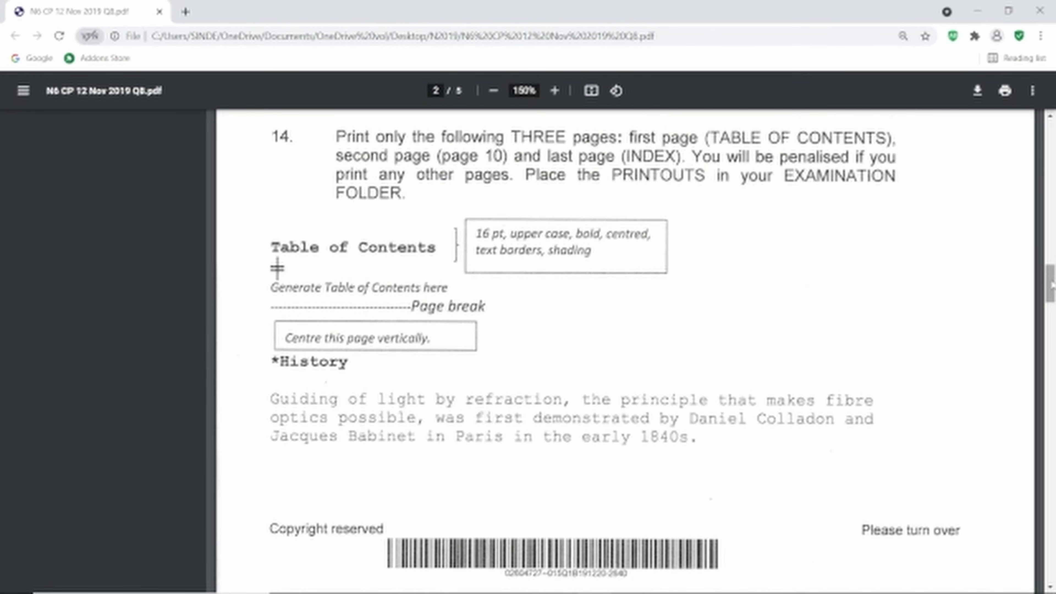
{"action": "scroll", "coordinate": [1050, 283], "scroll_direction": "down", "scroll_amount": 1}
{"action": "scroll", "coordinate": [626, 349], "scroll_direction": "down", "scroll_amount": 10}
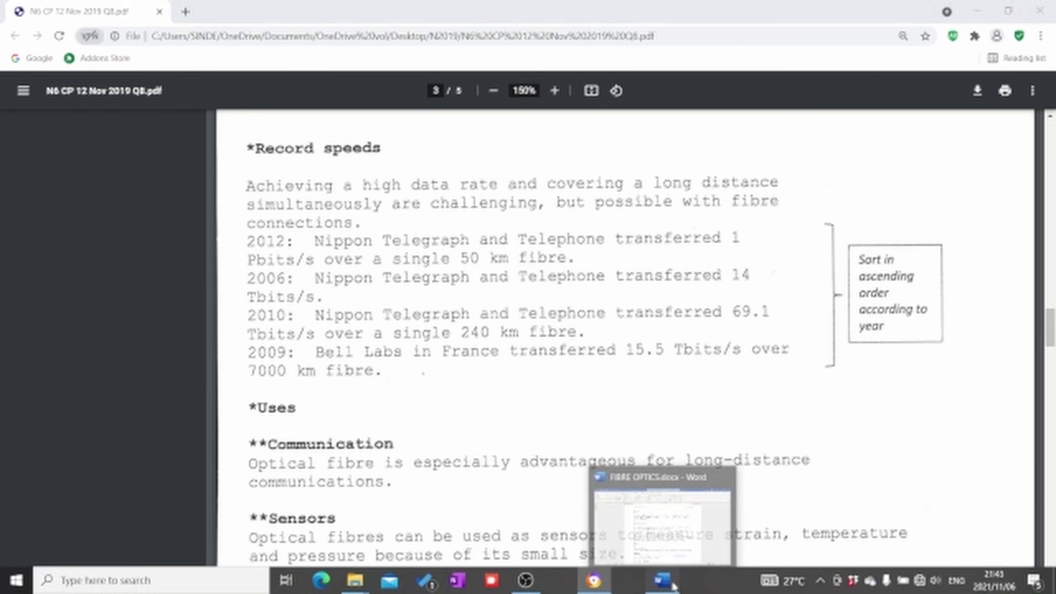
{"action": "left_click", "coordinate": [673, 586]}
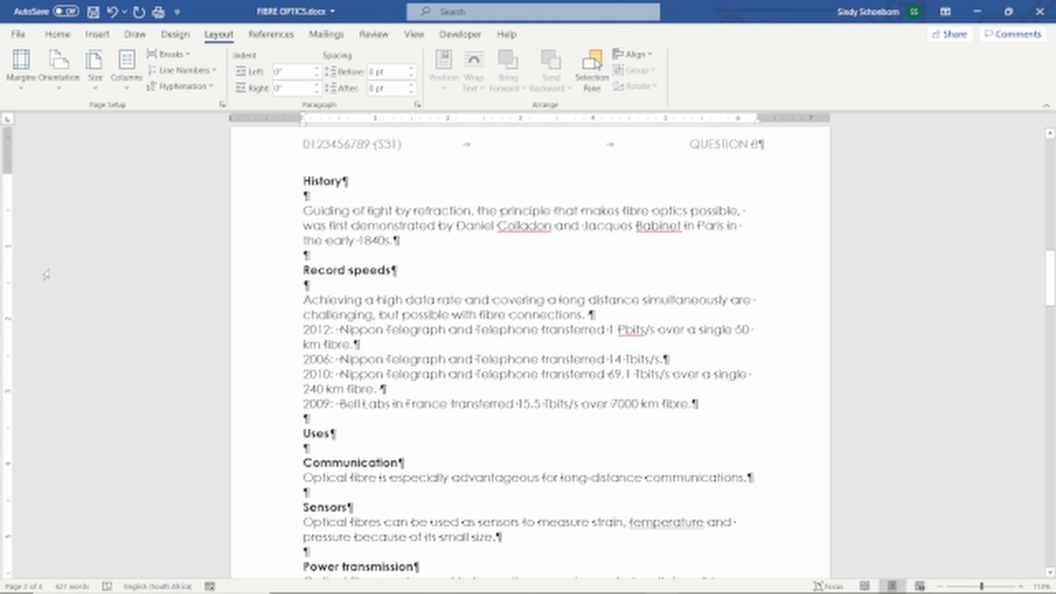
Sort the four dated entries under Record speeds as paragraphs by text in ascending order, with no header row
{"action": "left_click_drag", "start_coordinate": [307, 331], "coordinate": [712, 402]}
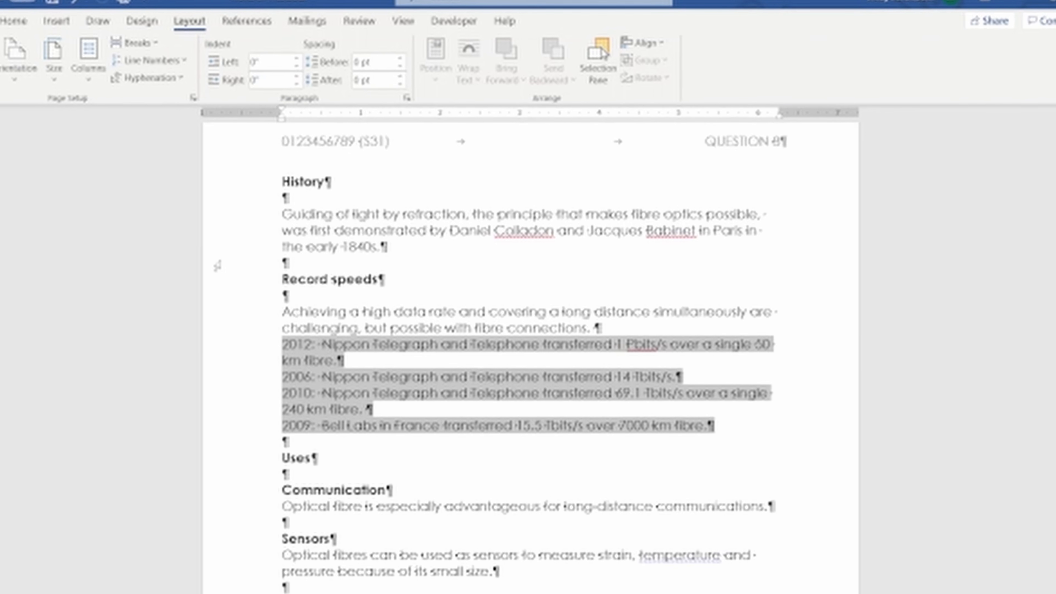
{"action": "left_click", "coordinate": [2, 11]}
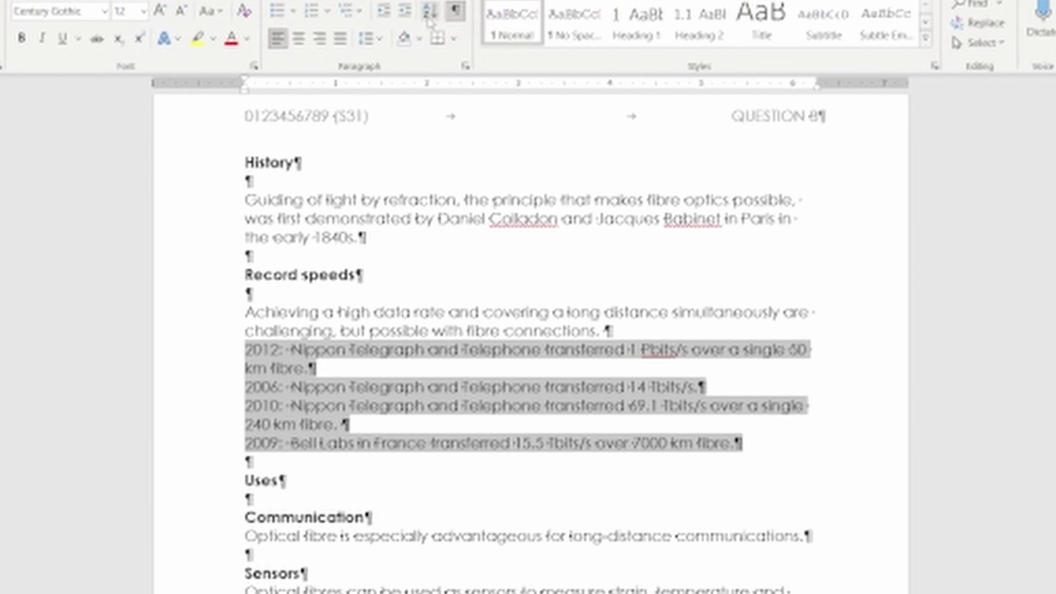
{"action": "left_click", "coordinate": [433, 19]}
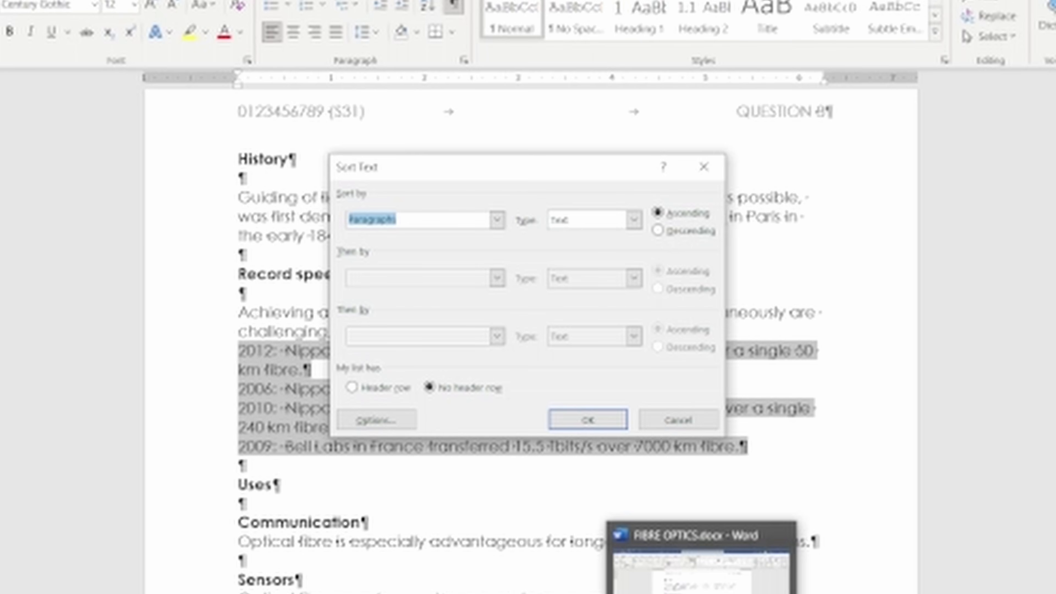
{"action": "mouse_move", "coordinate": [613, 593]}
{"action": "mouse_move", "coordinate": [649, 585]}
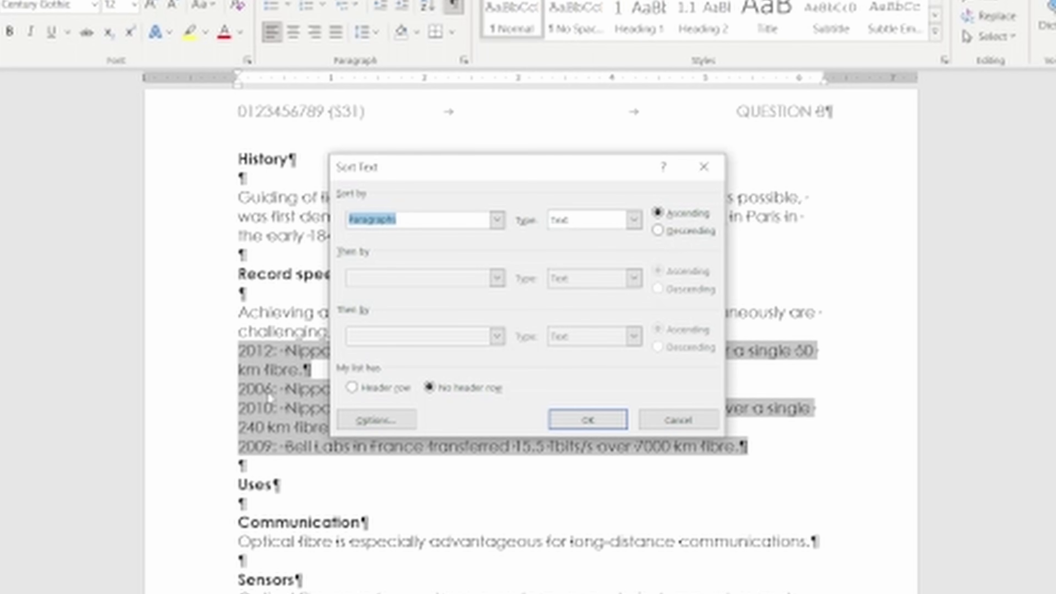
{"action": "left_click", "coordinate": [617, 425]}
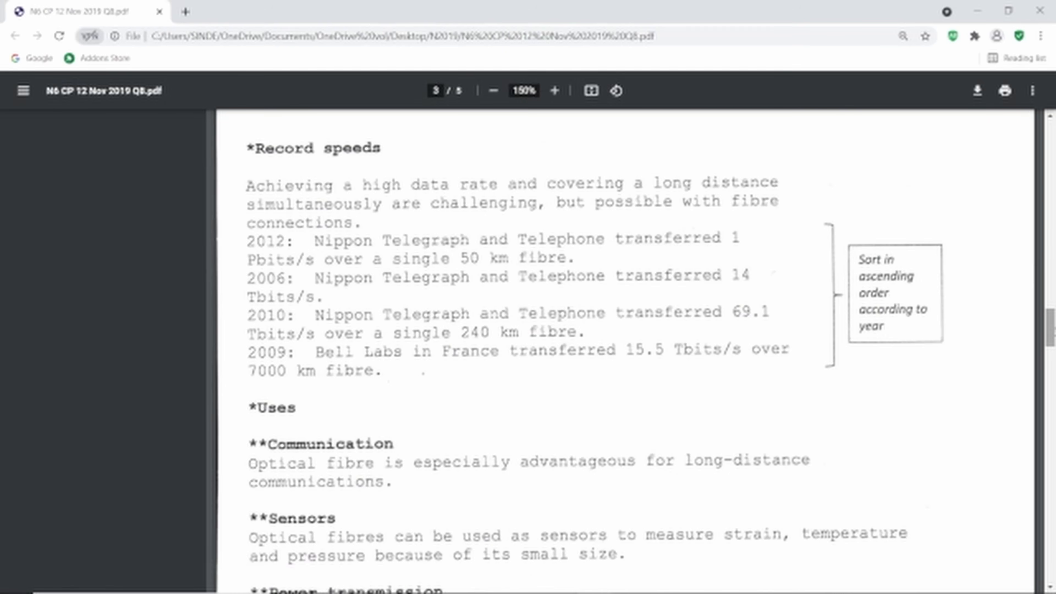
Read the exam PDF from Record speeds to Advantages for page breaks, and insert a Next Page section break before the Advantages heading in FIBRE OPTICS.docx
{"action": "scroll", "coordinate": [624, 354], "scroll_direction": "down", "scroll_amount": 9}
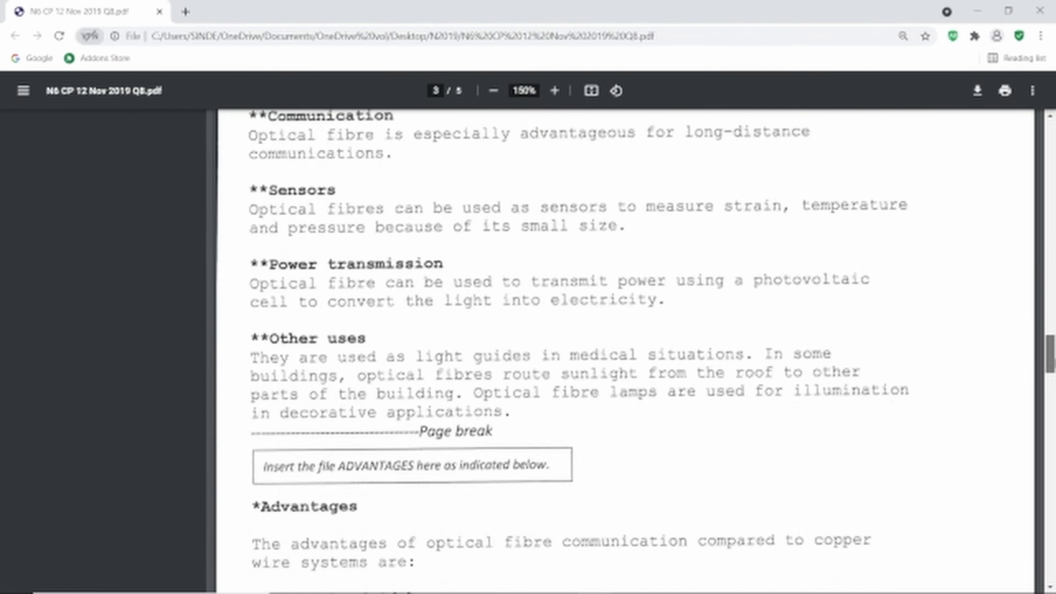
{"action": "scroll", "coordinate": [624, 354], "scroll_direction": "up", "scroll_amount": 5}
{"action": "scroll", "coordinate": [624, 354], "scroll_direction": "down", "scroll_amount": 7}
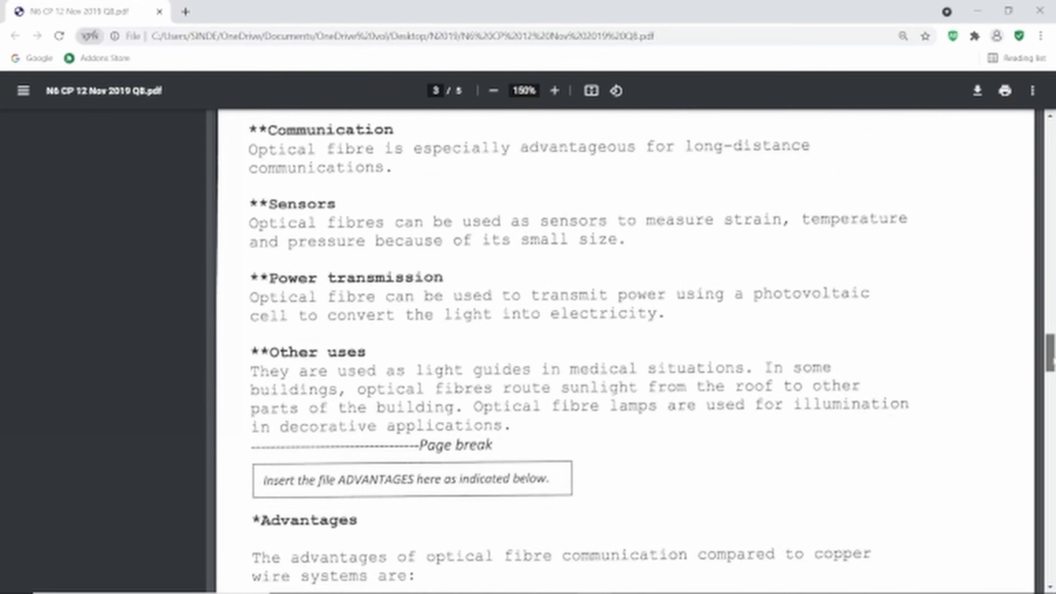
{"action": "scroll", "coordinate": [620, 287], "scroll_direction": "down", "scroll_amount": 2}
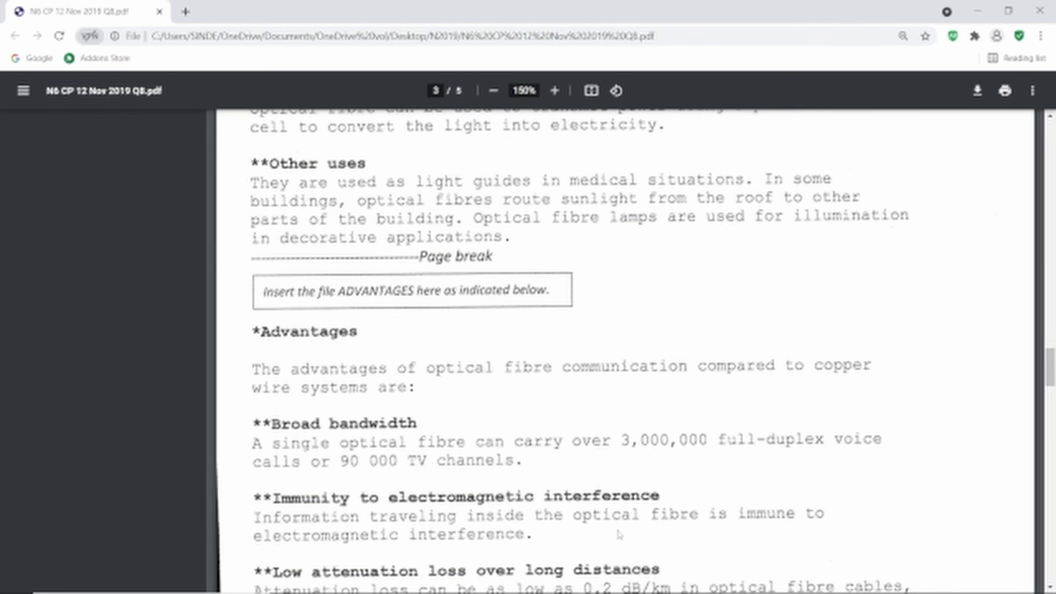
{"action": "mouse_move", "coordinate": [593, 591]}
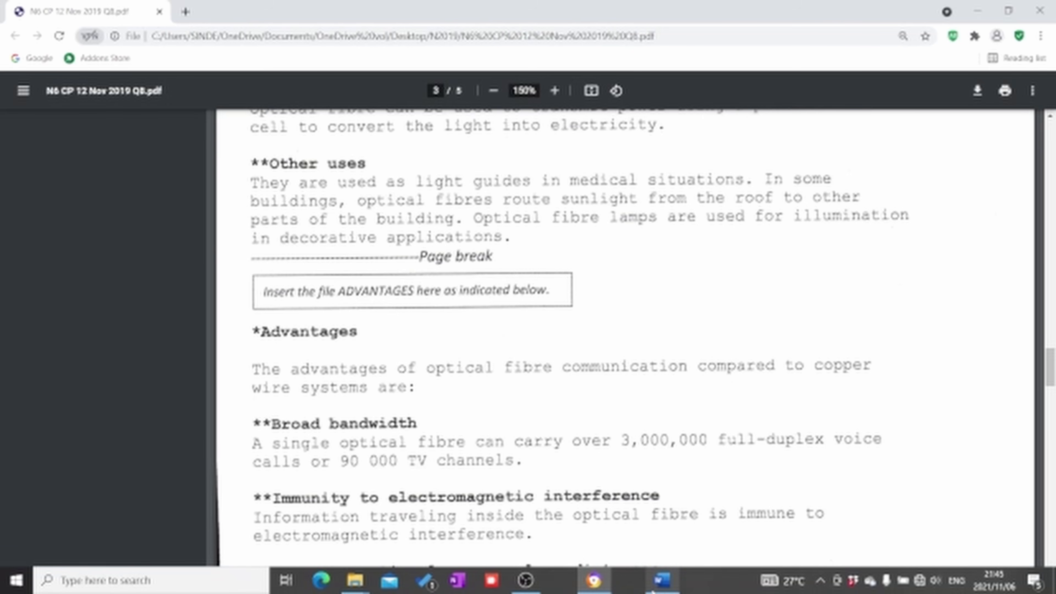
{"action": "left_click", "coordinate": [663, 580]}
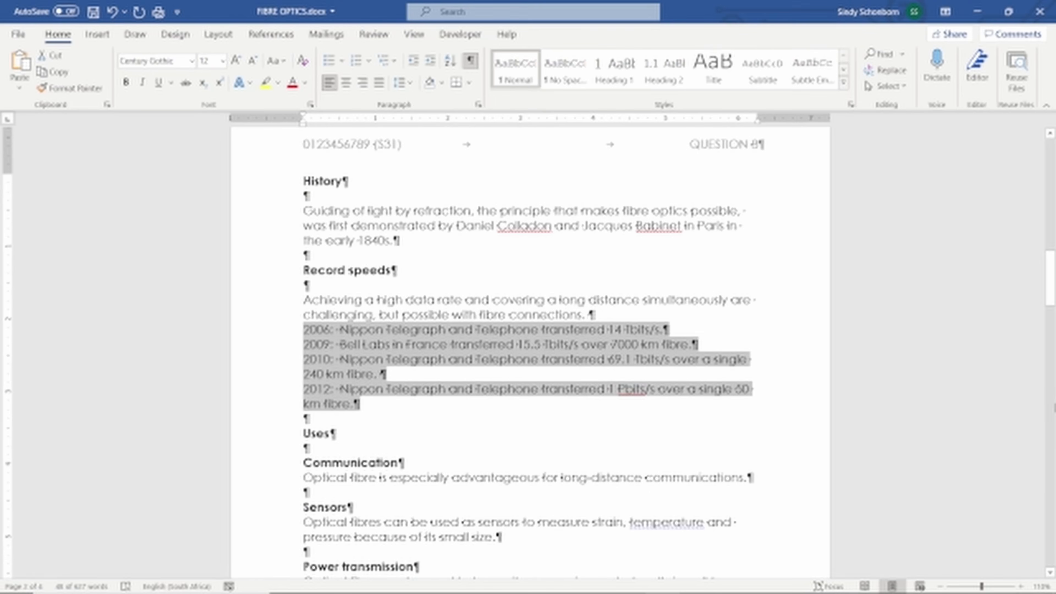
{"action": "left_click_drag", "start_coordinate": [1051, 284], "coordinate": [1051, 338]}
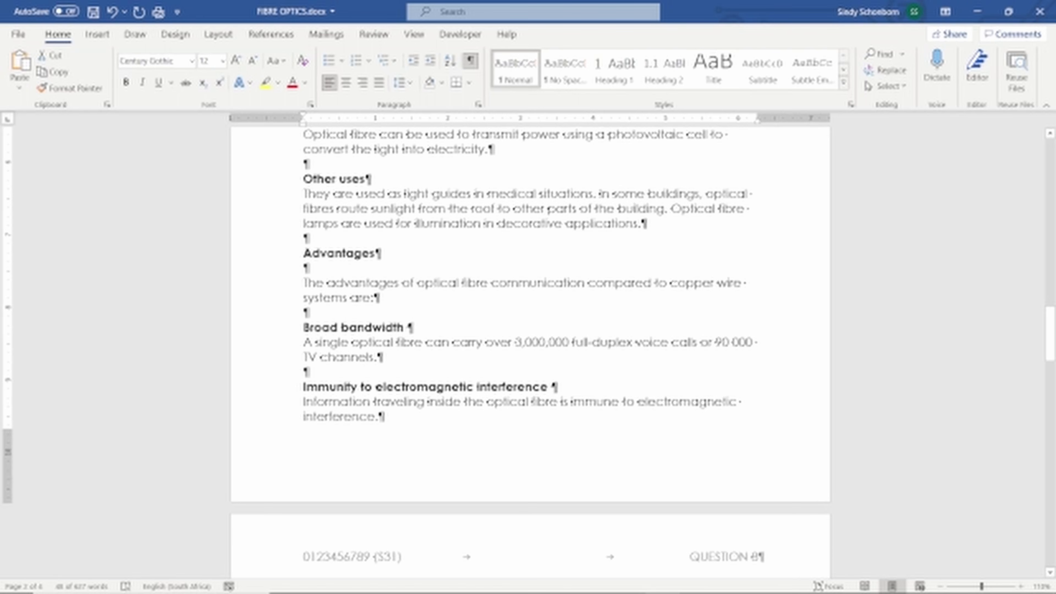
{"action": "left_click", "coordinate": [305, 254]}
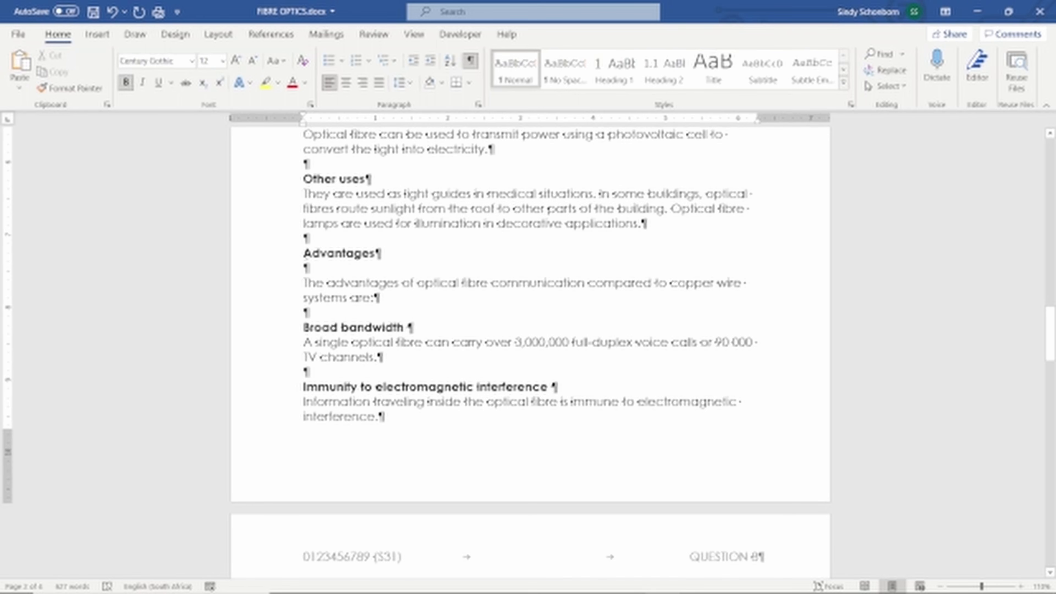
{"action": "left_click", "coordinate": [214, 37]}
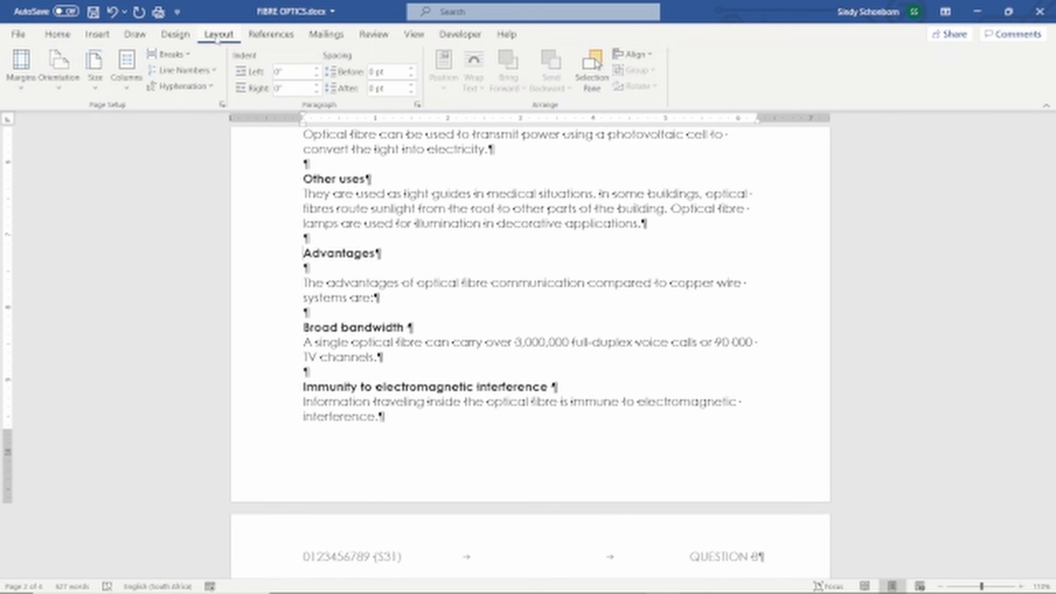
{"action": "left_click", "coordinate": [168, 54]}
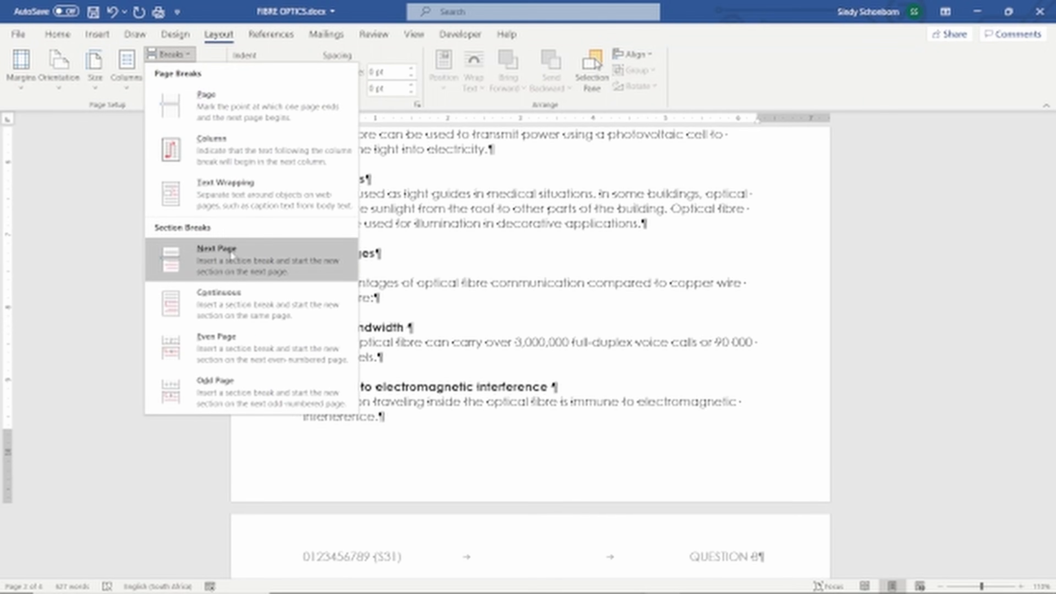
{"action": "left_click", "coordinate": [231, 260]}
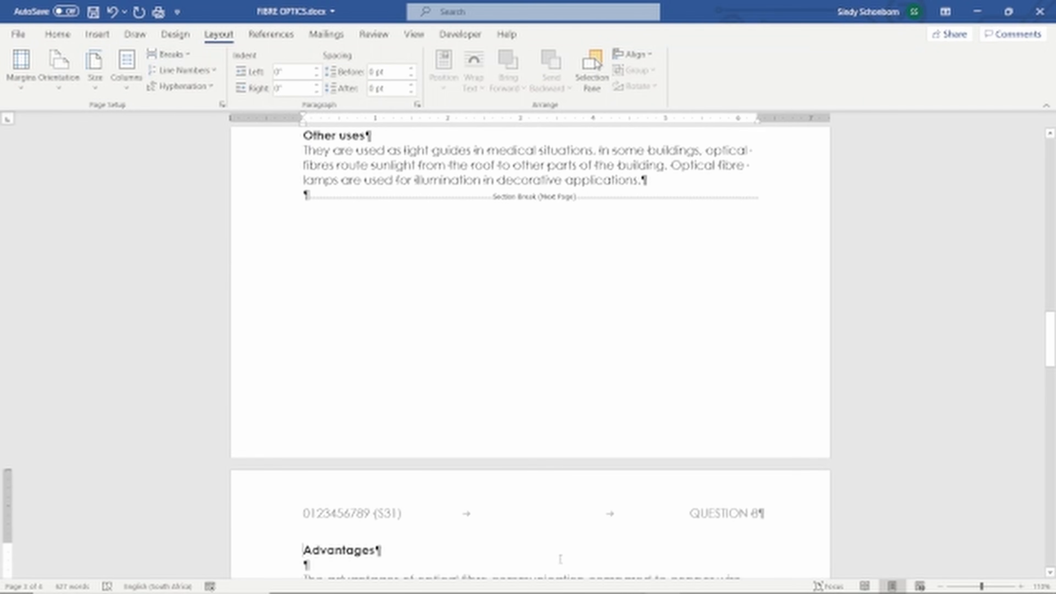
Find the next page break after Advantages in the exam PDF and insert a Next Page section break directly before the Principles of operation heading in Word
{"action": "left_click", "coordinate": [594, 585]}
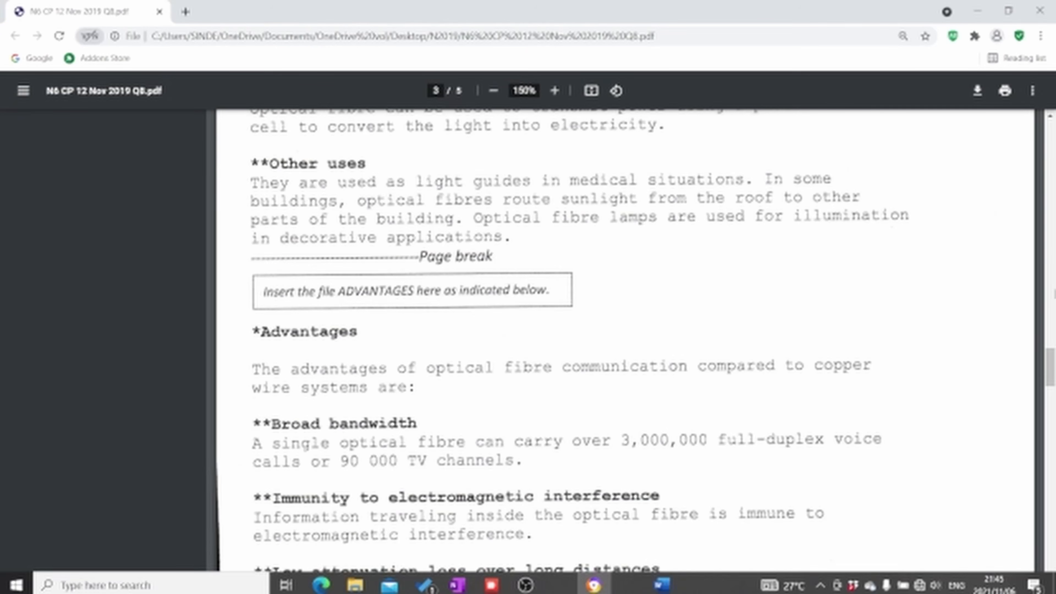
{"action": "scroll", "coordinate": [624, 350], "scroll_direction": "down", "scroll_amount": 5}
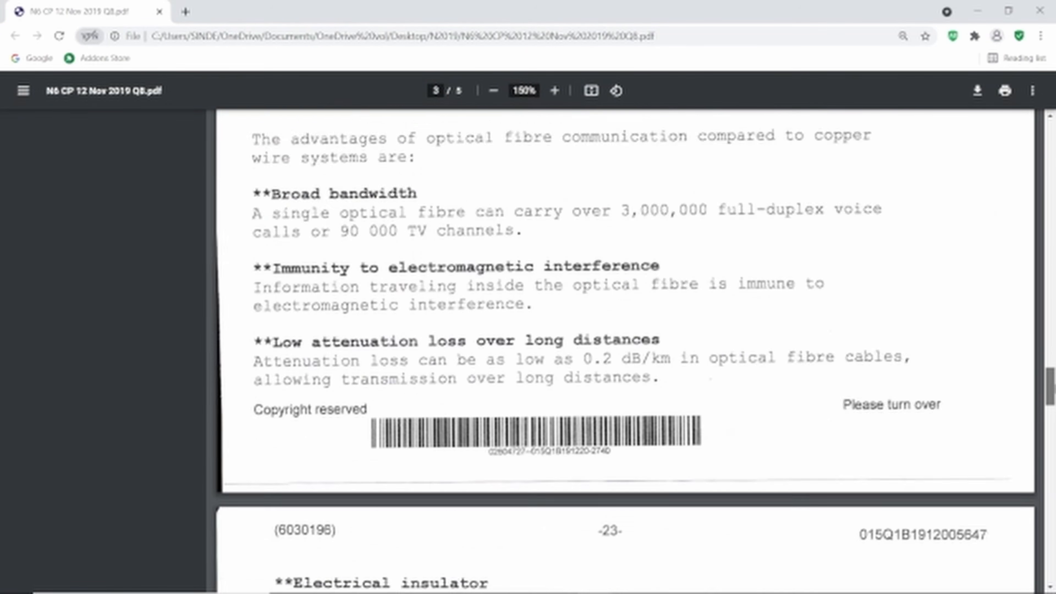
{"action": "scroll", "coordinate": [623, 350], "scroll_direction": "down", "scroll_amount": 8}
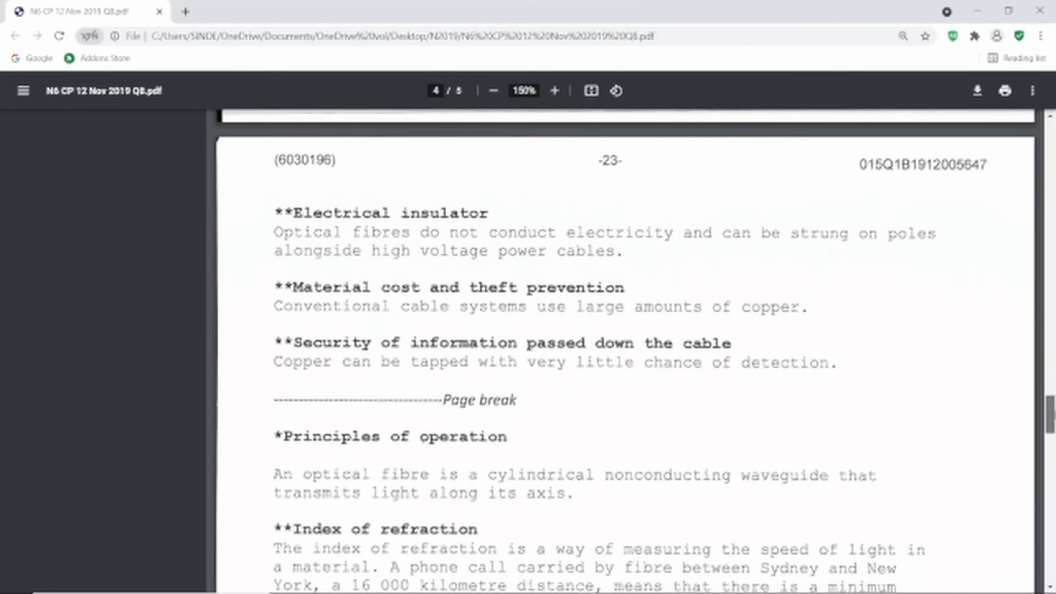
{"action": "scroll", "coordinate": [624, 350], "scroll_direction": "down", "scroll_amount": 4}
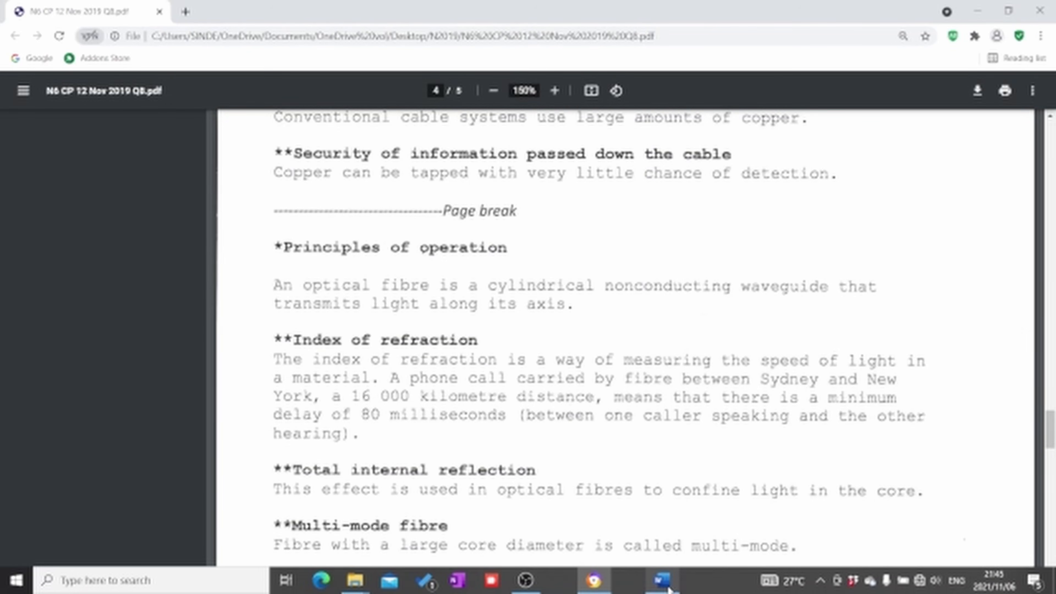
{"action": "left_click", "coordinate": [672, 587]}
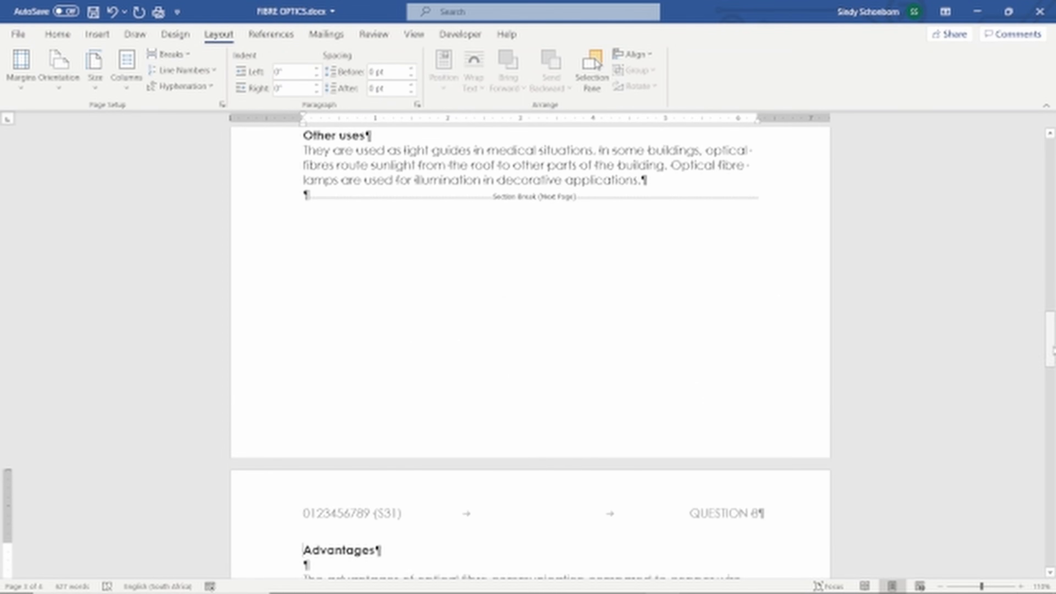
{"action": "scroll", "coordinate": [531, 350], "scroll_direction": "down", "scroll_amount": 10}
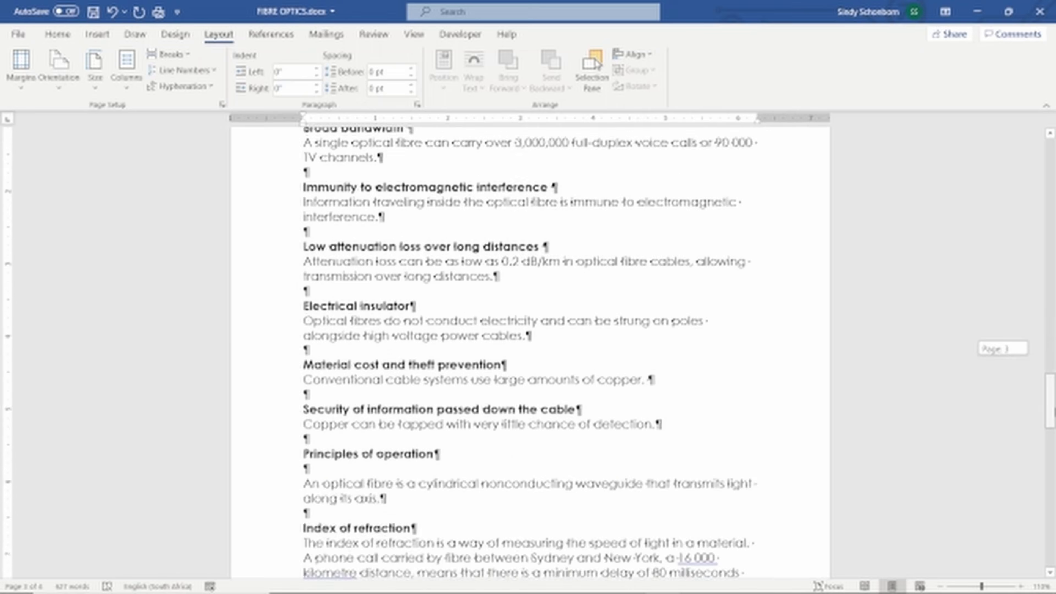
{"action": "scroll", "coordinate": [652, 327], "scroll_direction": "down", "scroll_amount": 5}
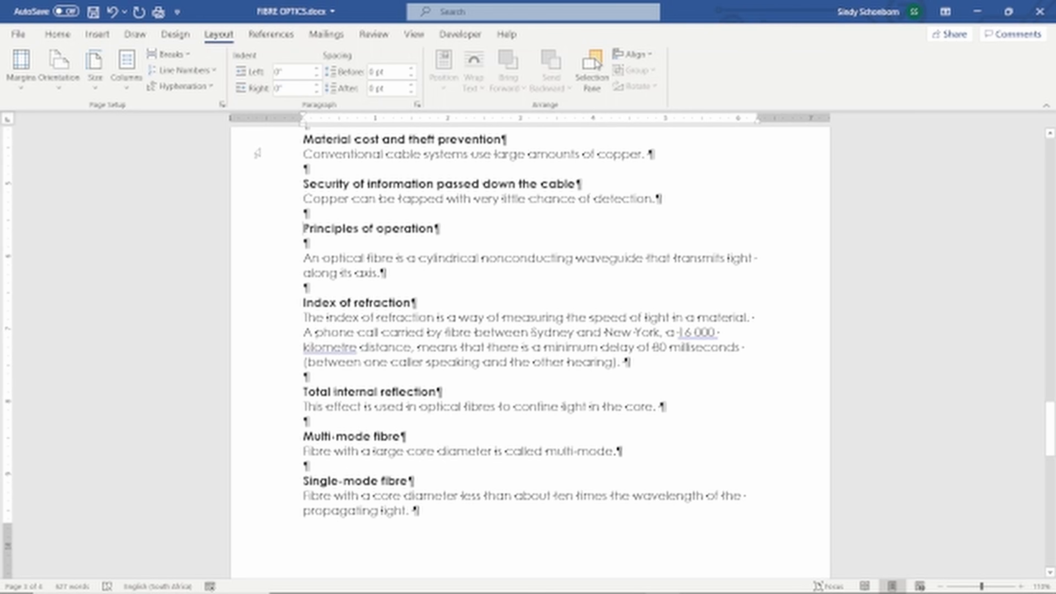
{"action": "left_click", "coordinate": [179, 57]}
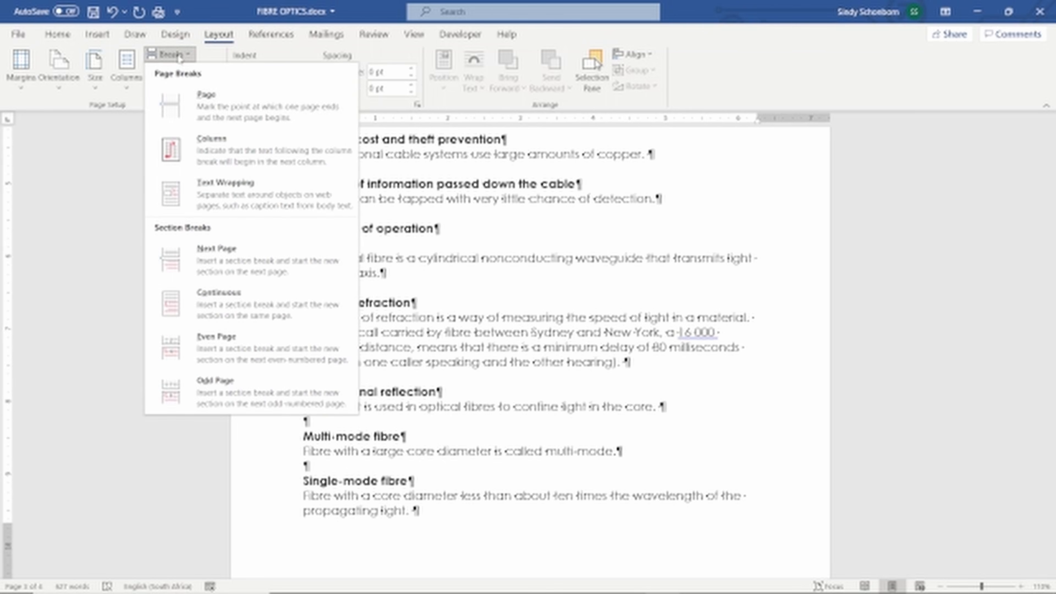
{"action": "left_click", "coordinate": [233, 252]}
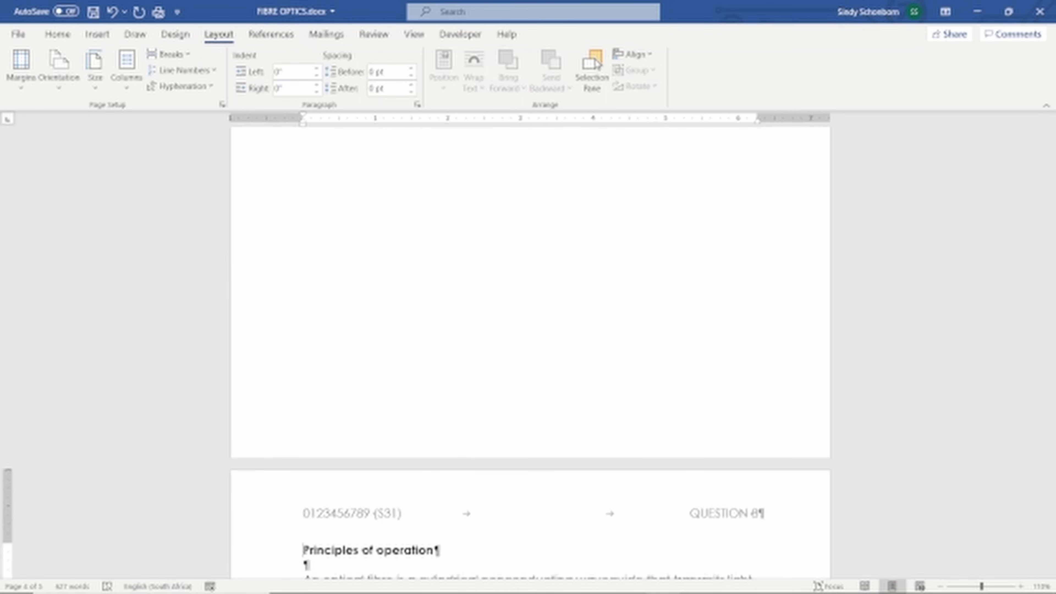
Check the exam PDF below Principles of operation and insert a Next Page section break directly before the Practical issues heading in Word
{"action": "left_click", "coordinate": [594, 580]}
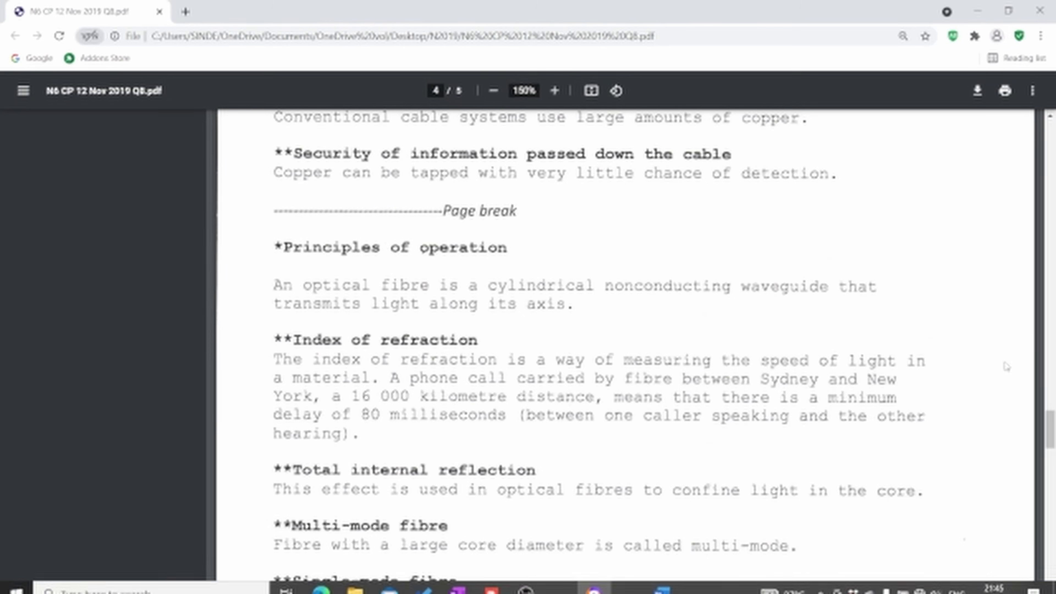
{"action": "scroll", "coordinate": [1052, 436], "scroll_direction": "down", "scroll_amount": 10}
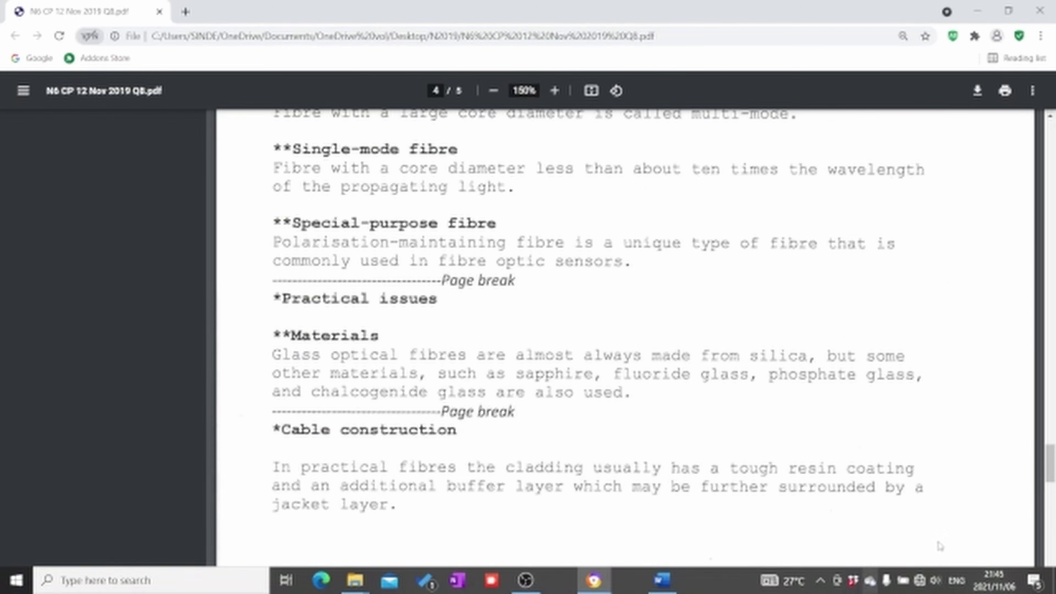
{"action": "left_click", "coordinate": [662, 588]}
{"action": "left_click_drag", "start_coordinate": [1054, 388], "coordinate": [1055, 449]}
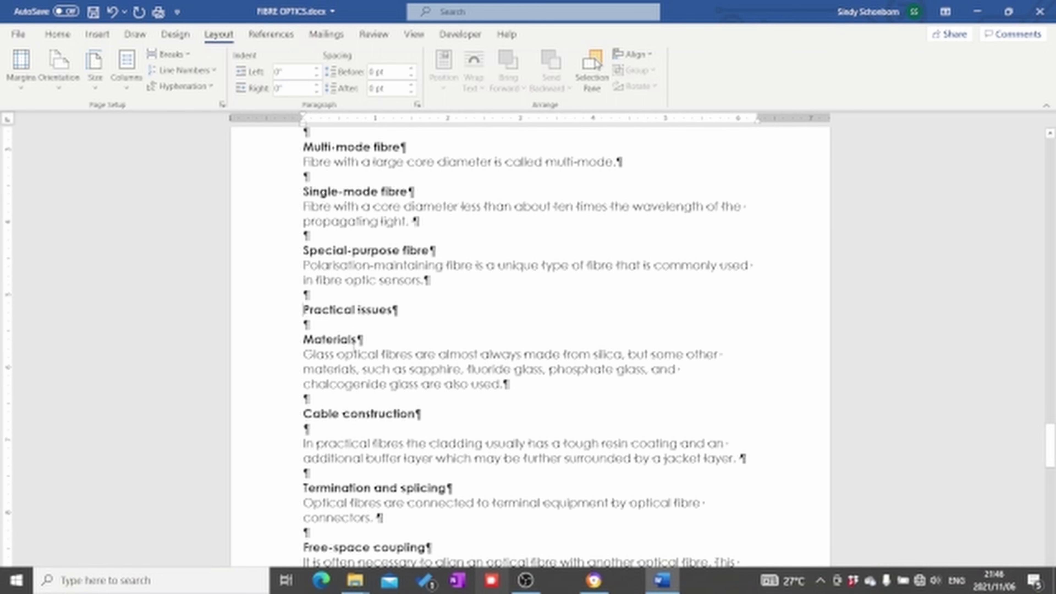
{"action": "left_click", "coordinate": [160, 56]}
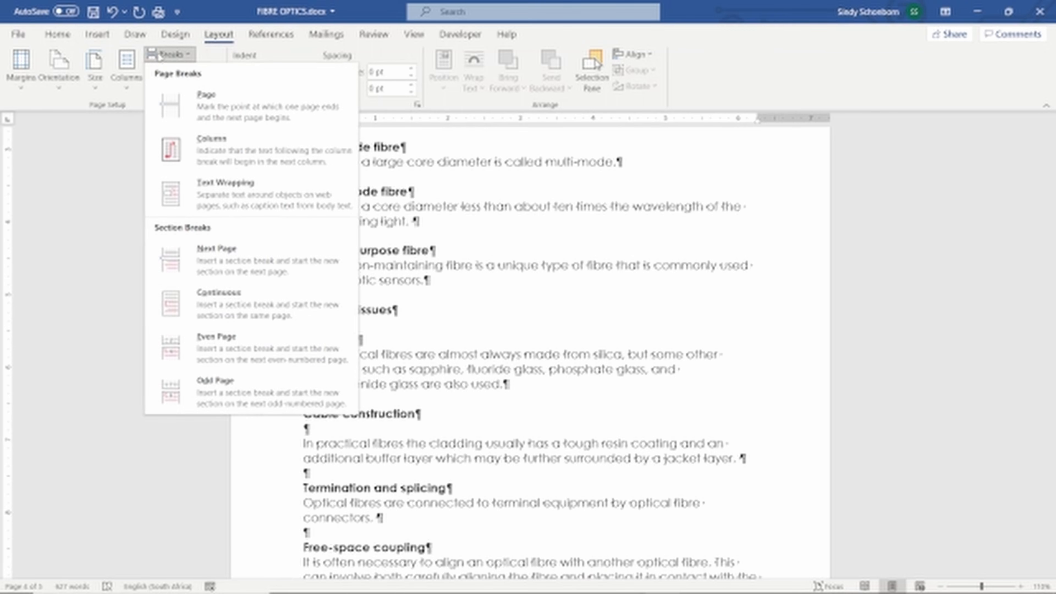
{"action": "left_click", "coordinate": [247, 251]}
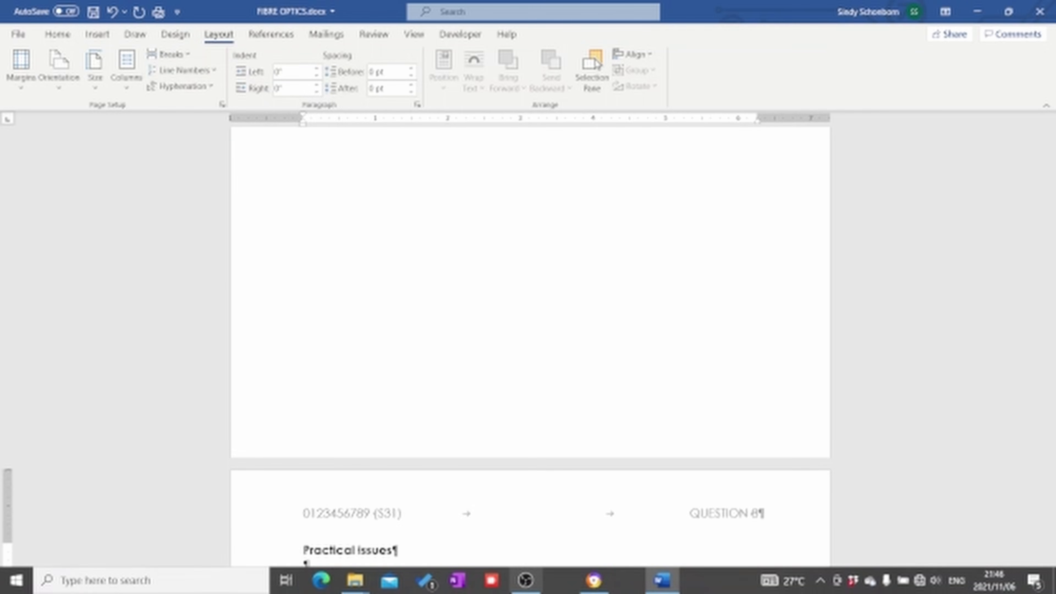
Compare the page break position around Cable construction in the exam PDF with the Practical issues page in FIBRE OPTICS.docx
{"action": "left_click", "coordinate": [594, 581]}
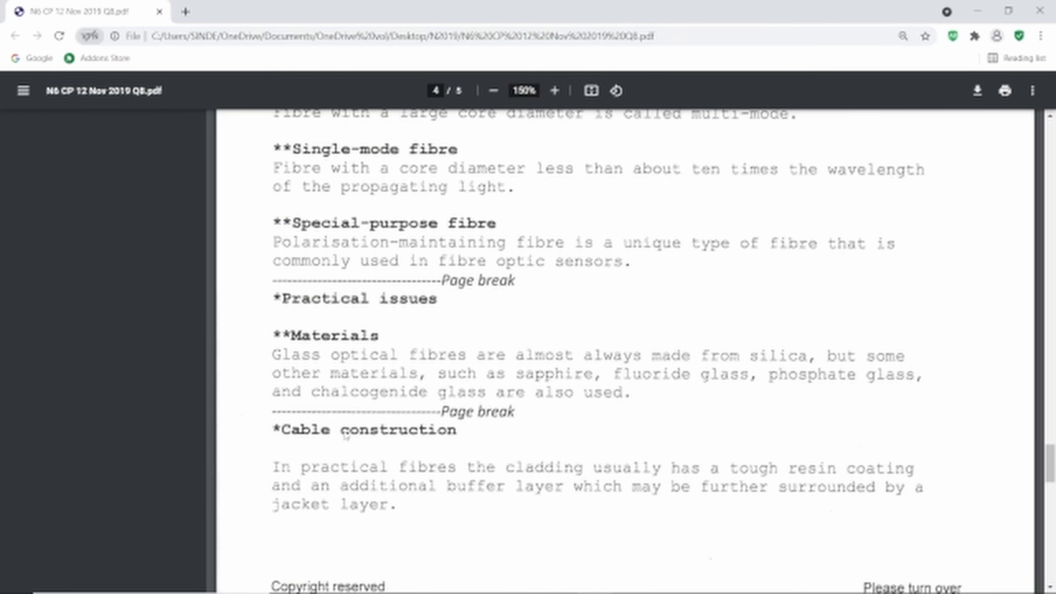
{"action": "mouse_move", "coordinate": [525, 587]}
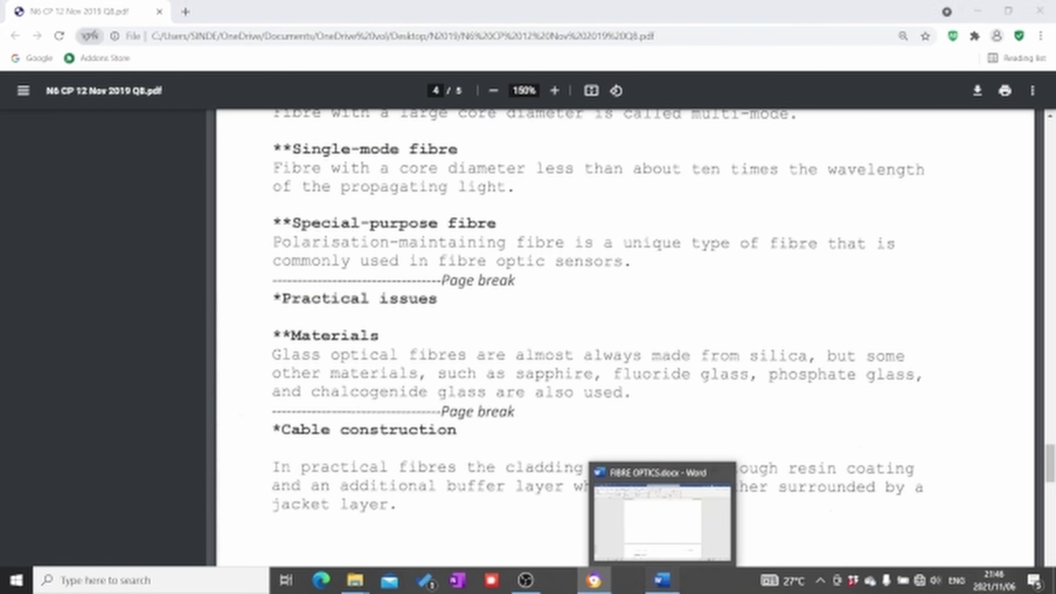
{"action": "left_click", "coordinate": [663, 582]}
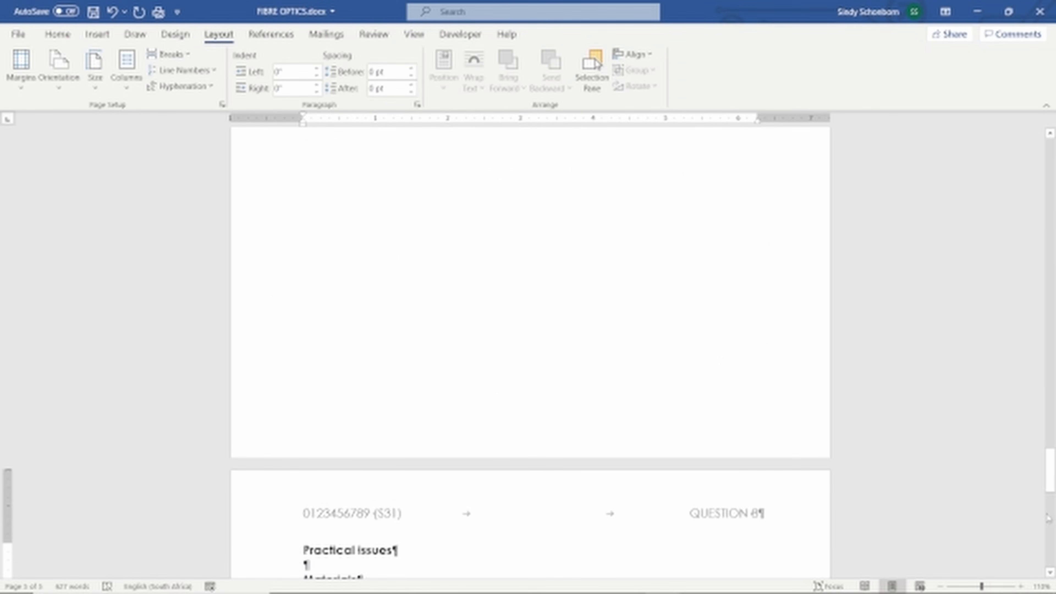
{"action": "left_click_drag", "start_coordinate": [1052, 468], "coordinate": [1052, 502]}
{"action": "mouse_move", "coordinate": [635, 589]}
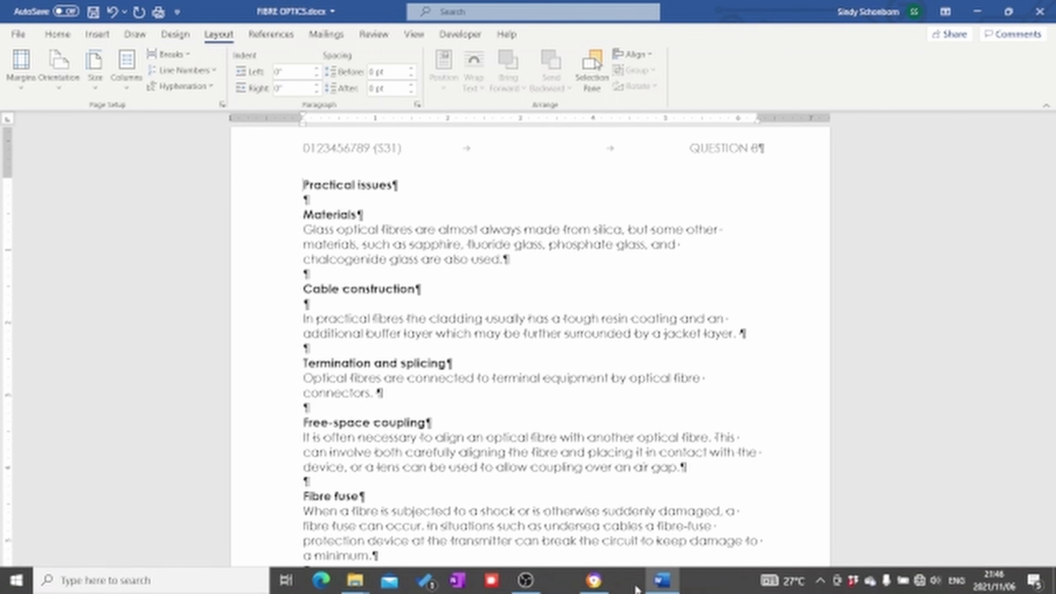
{"action": "left_click", "coordinate": [595, 581]}
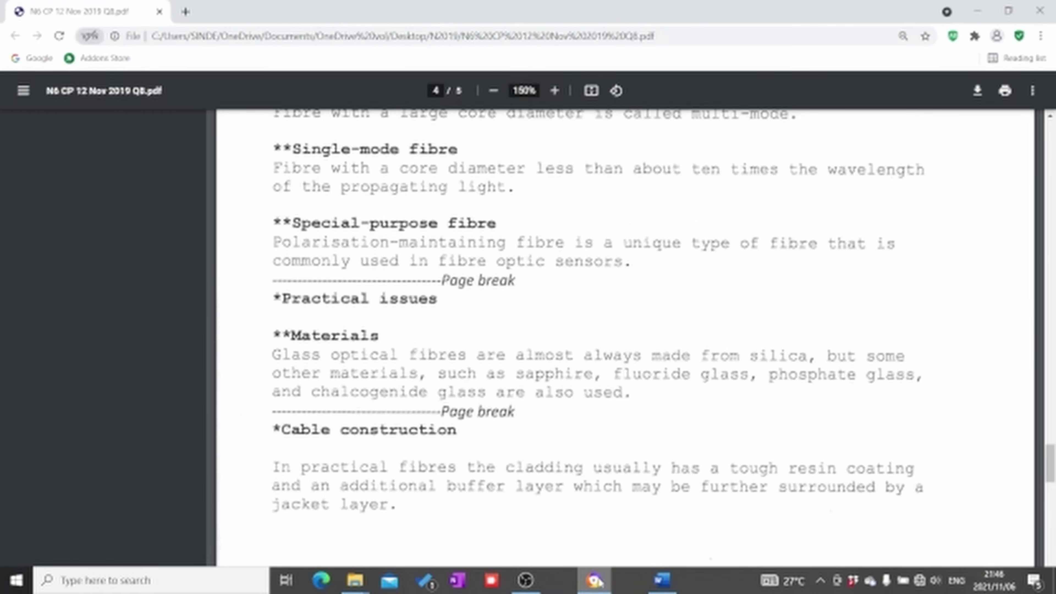
{"action": "left_click", "coordinate": [601, 583]}
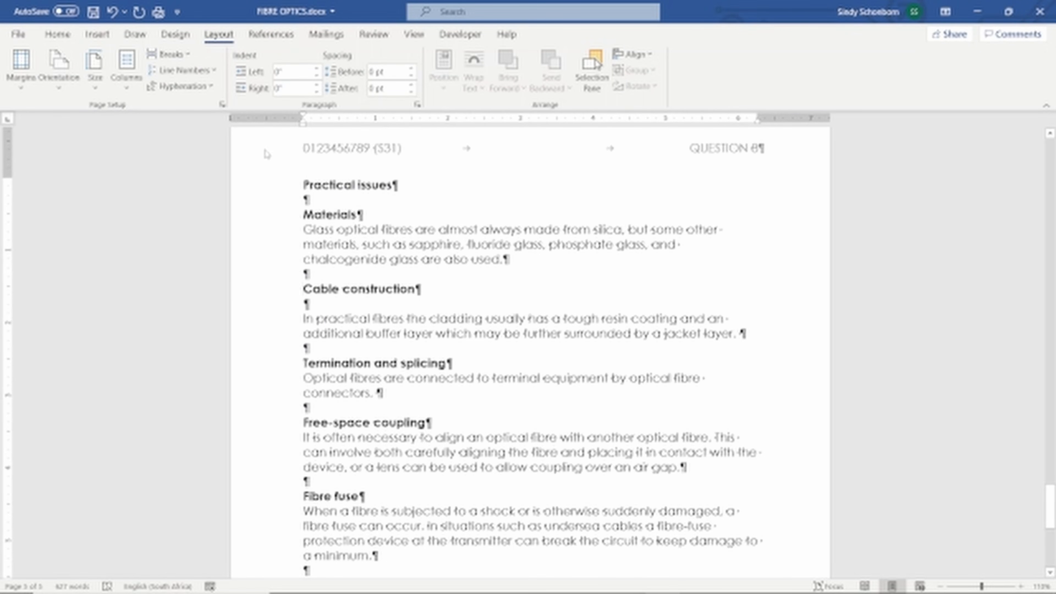
Insert a Next Page section break directly before the Cable construction heading
{"action": "left_click", "coordinate": [188, 55]}
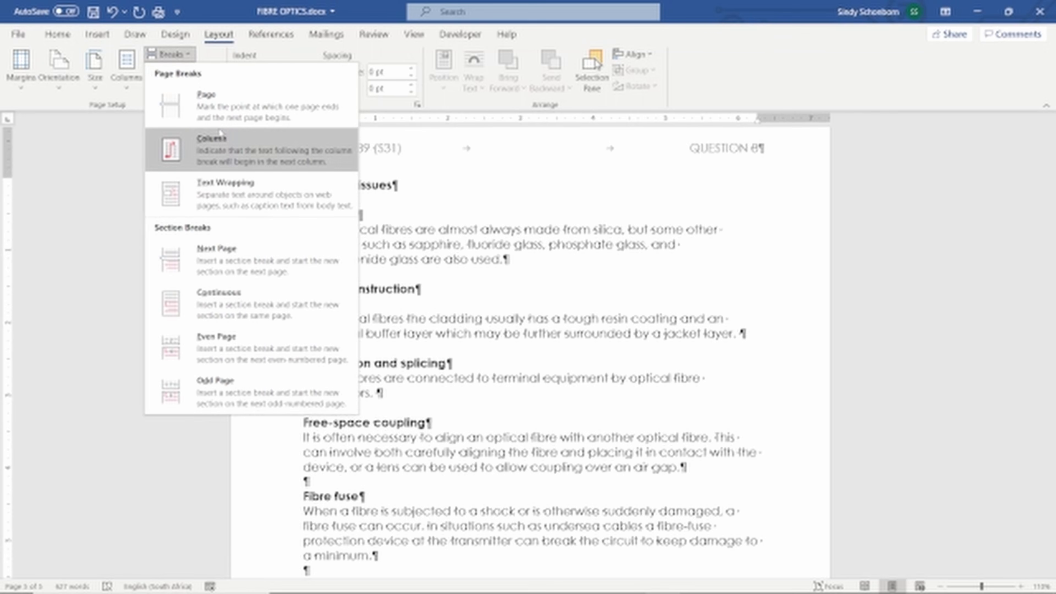
{"action": "left_click", "coordinate": [246, 259]}
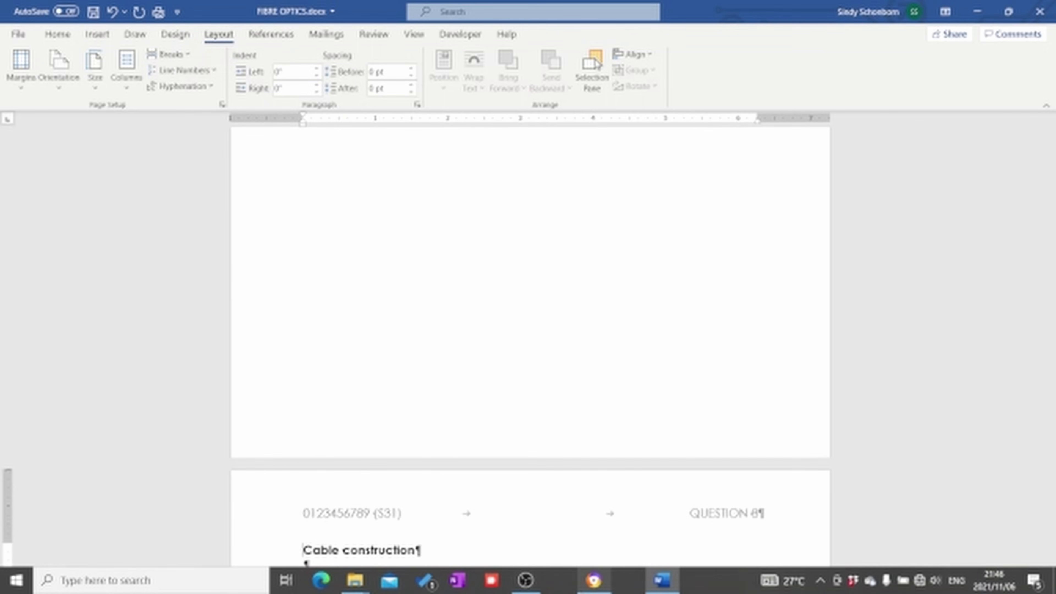
Find the next page break after Cable construction in the exam PDF and insert a Next Page section break before the Index heading in Word
{"action": "left_click", "coordinate": [594, 581]}
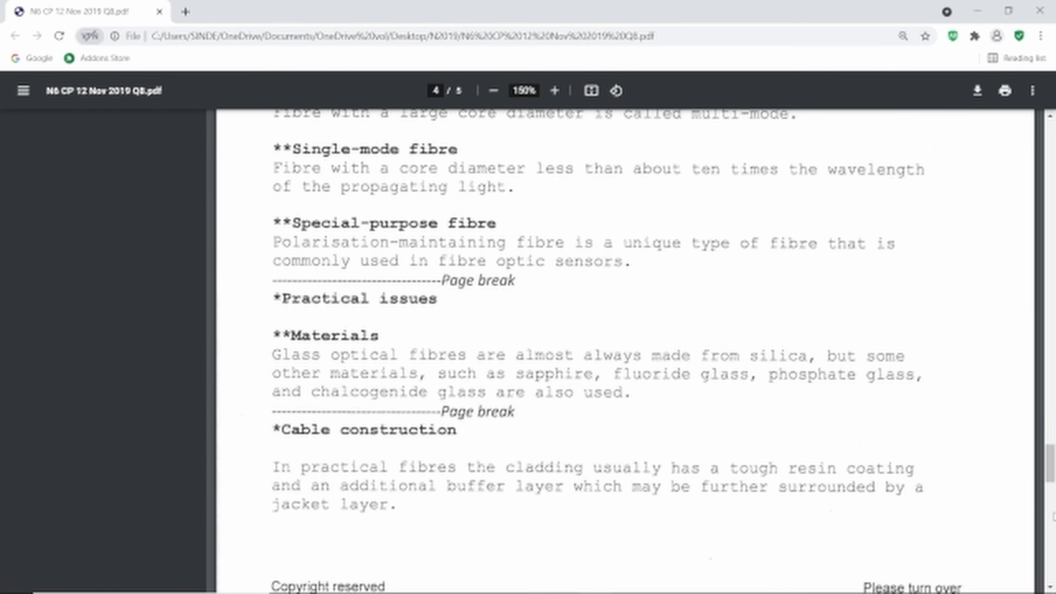
{"action": "scroll", "coordinate": [1050, 502], "scroll_direction": "down", "scroll_amount": 10}
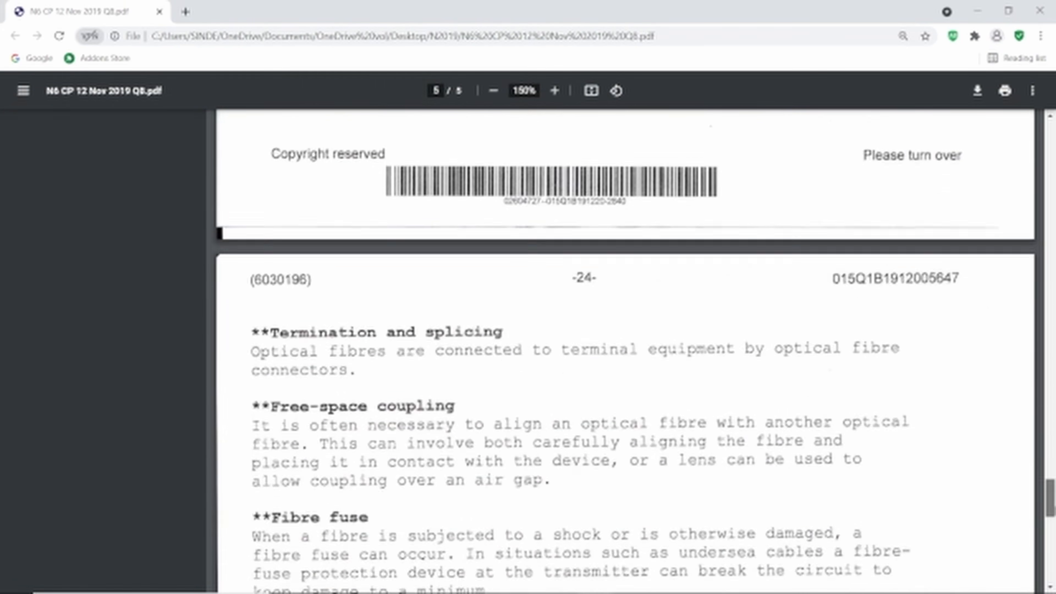
{"action": "scroll", "coordinate": [1050, 502], "scroll_direction": "down", "scroll_amount": 7}
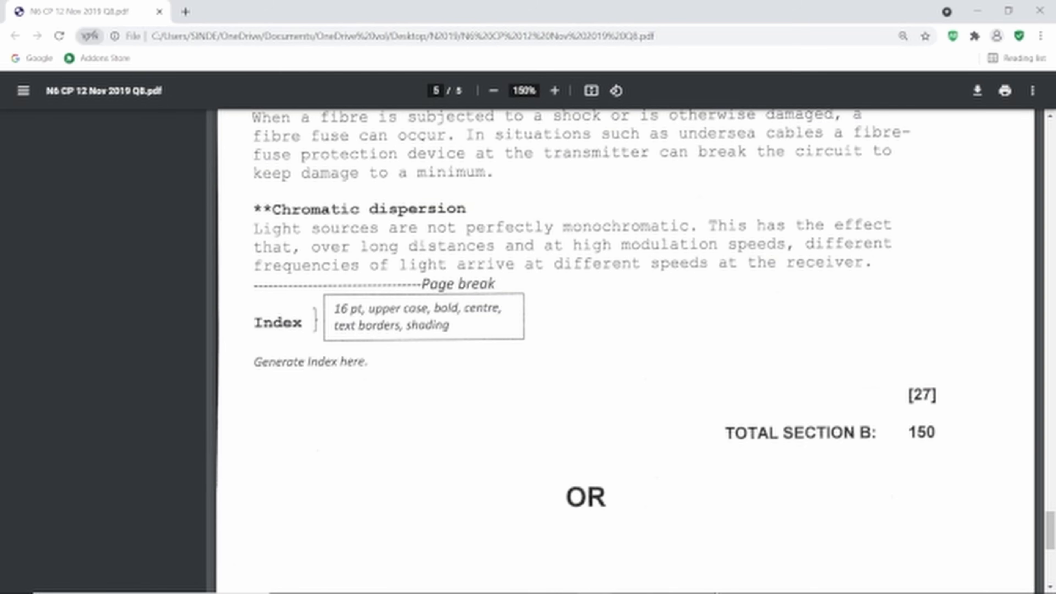
{"action": "left_click", "coordinate": [662, 580]}
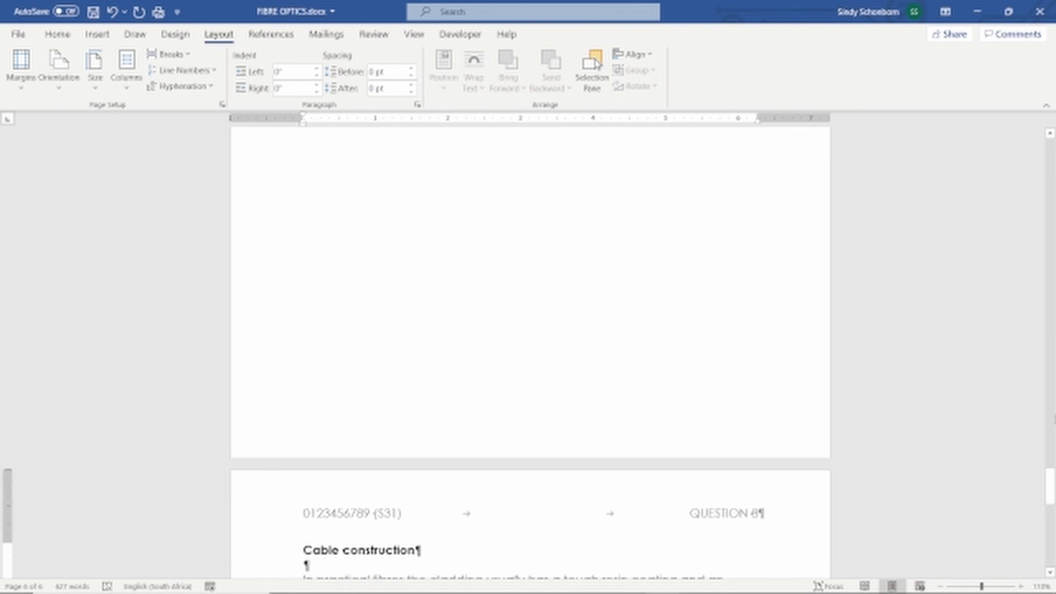
{"action": "left_click_drag", "start_coordinate": [1051, 486], "coordinate": [1052, 533]}
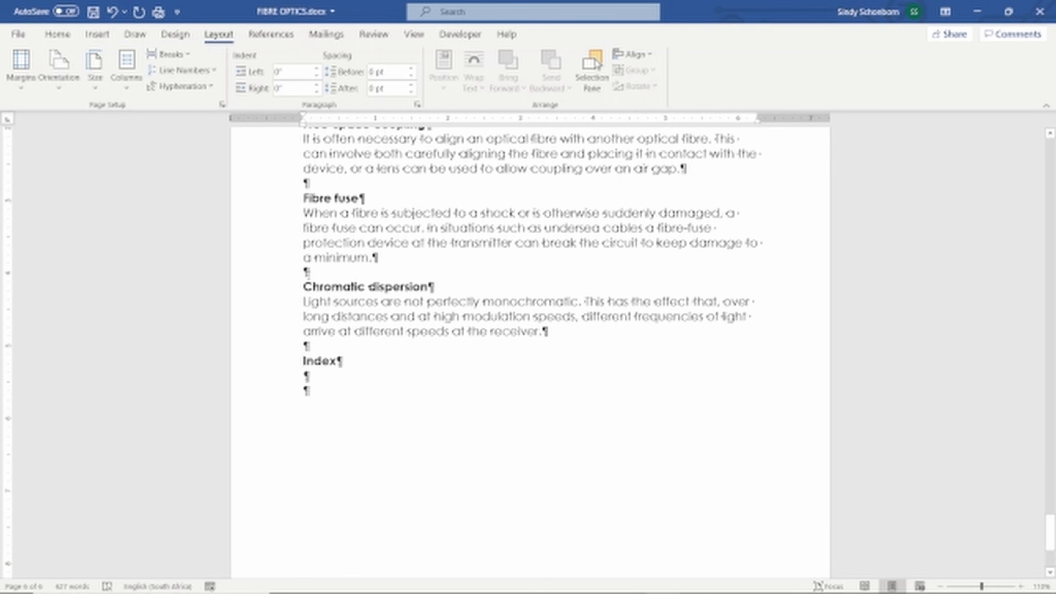
{"action": "left_click", "coordinate": [166, 55]}
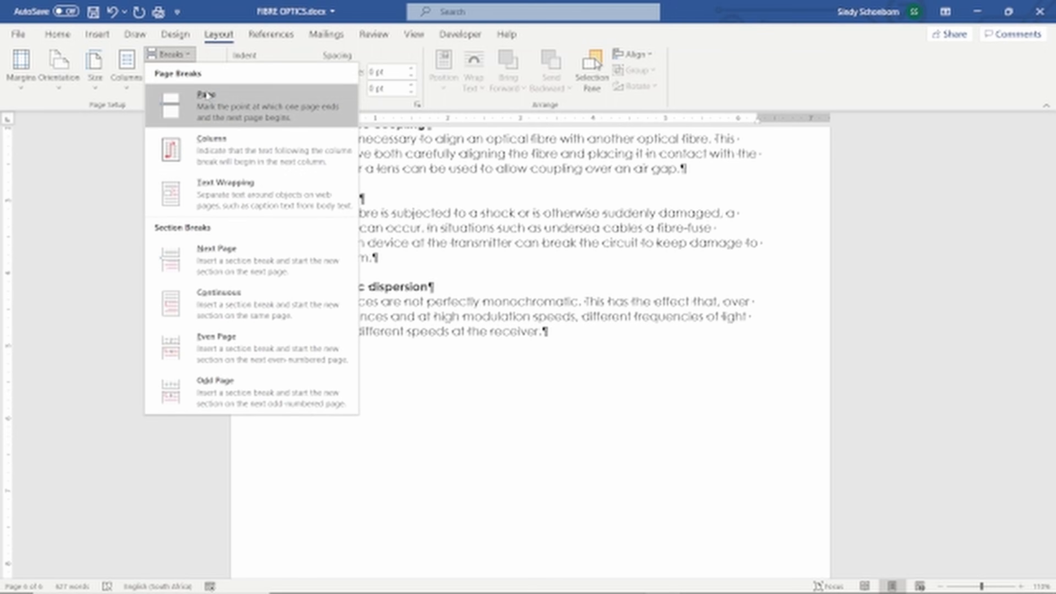
{"action": "left_click", "coordinate": [238, 271]}
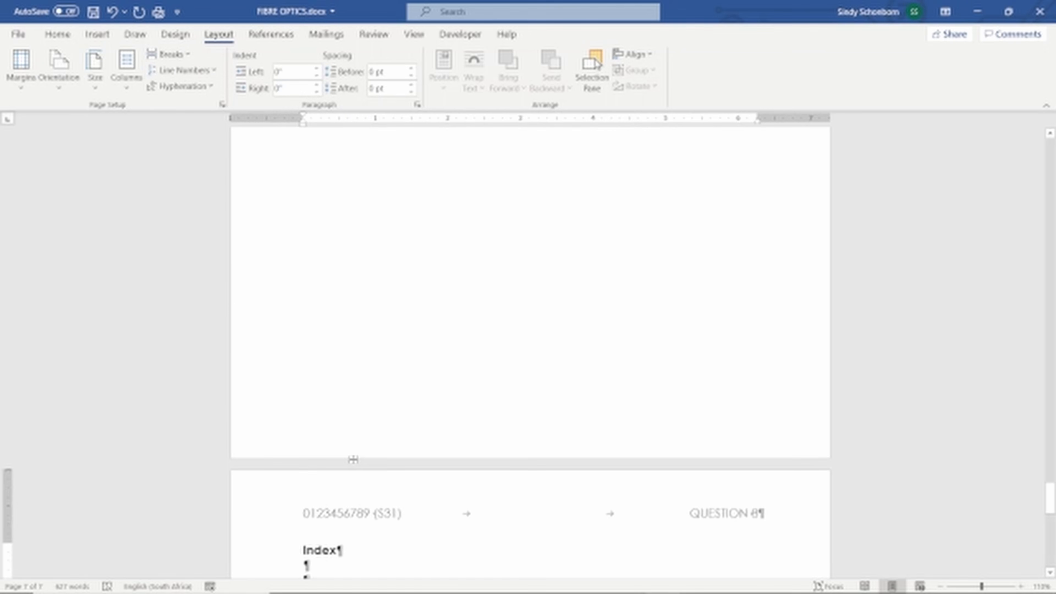
Check the exam PDF's formatting note for the Index heading and make the heading uppercase, centred and 16 pt in Word
{"action": "left_click_drag", "start_coordinate": [1050, 499], "coordinate": [1050, 516]}
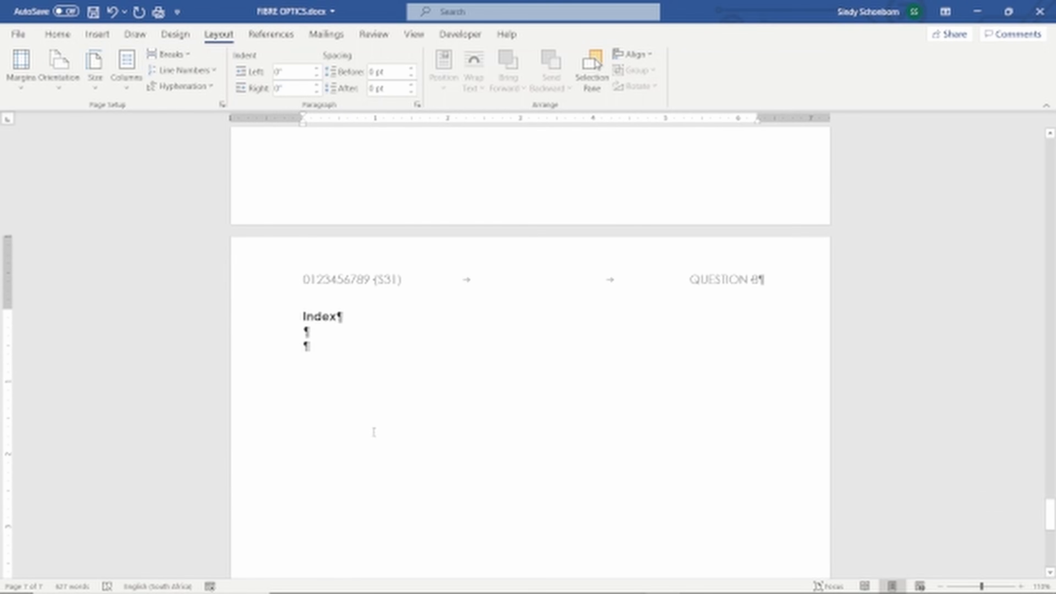
{"action": "left_click", "coordinate": [275, 317]}
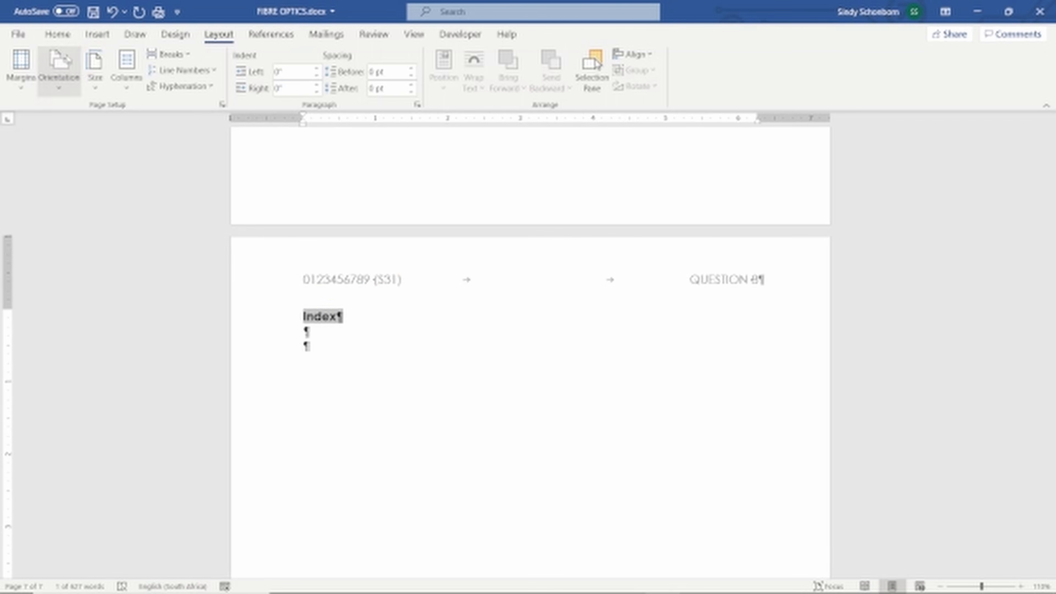
{"action": "left_click", "coordinate": [67, 37]}
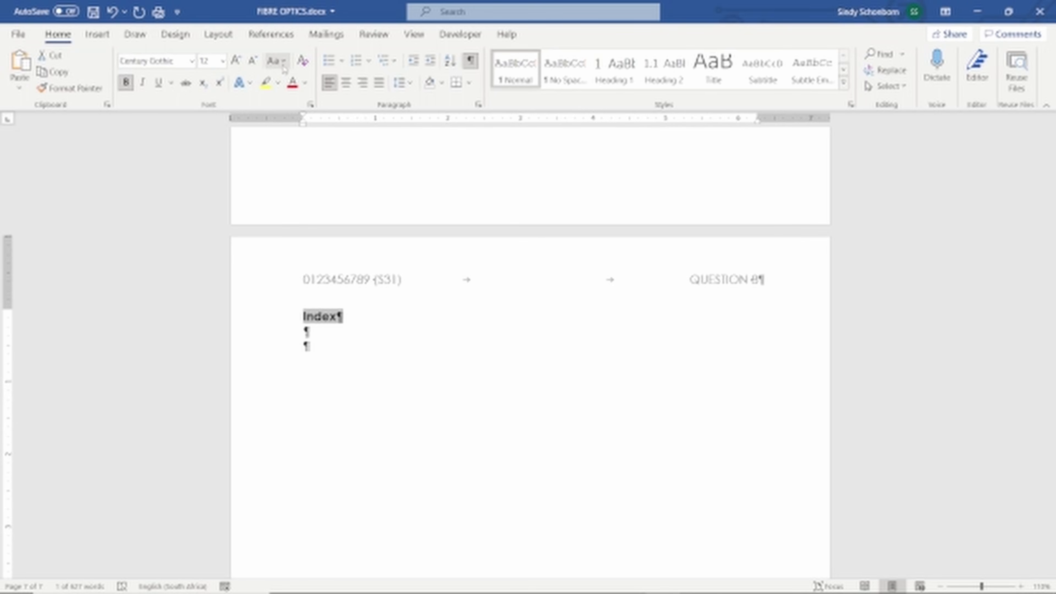
{"action": "mouse_move", "coordinate": [561, 589]}
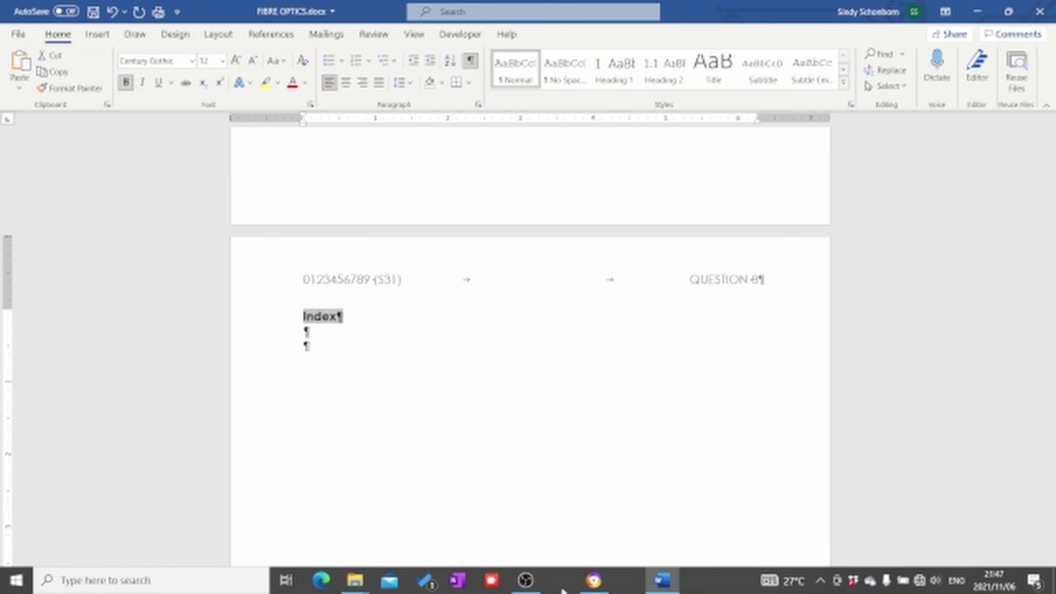
{"action": "left_click", "coordinate": [598, 582]}
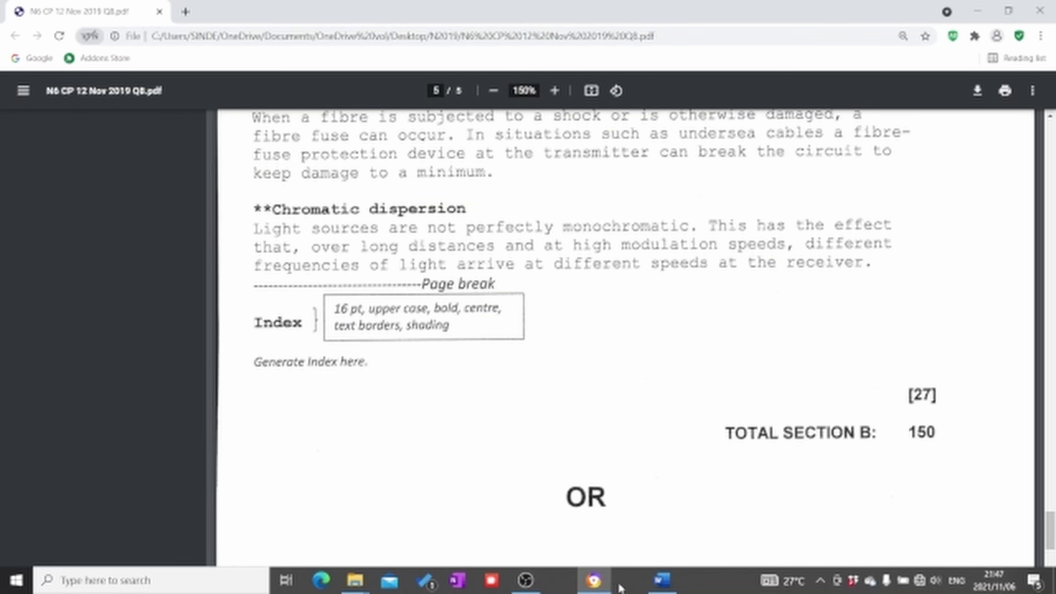
{"action": "left_click", "coordinate": [661, 581]}
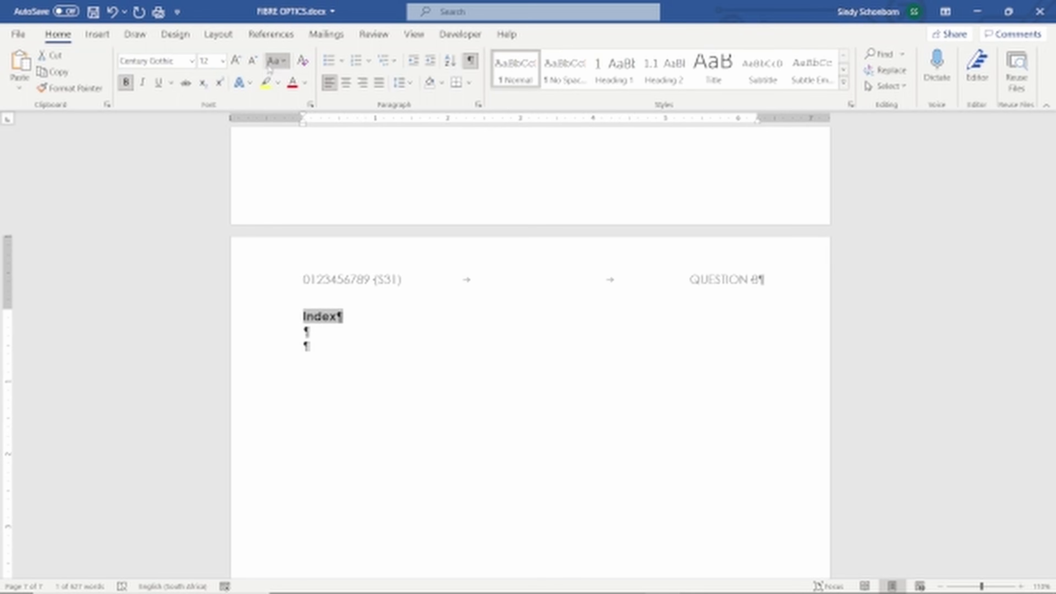
{"action": "left_click", "coordinate": [275, 61]}
{"action": "left_click", "coordinate": [293, 118]}
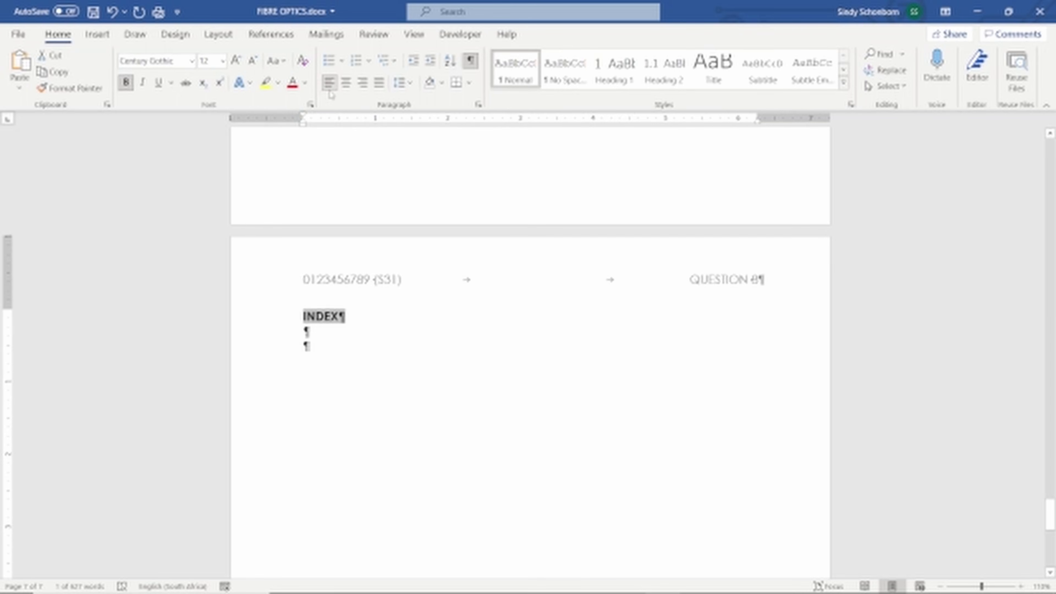
{"action": "left_click", "coordinate": [346, 83]}
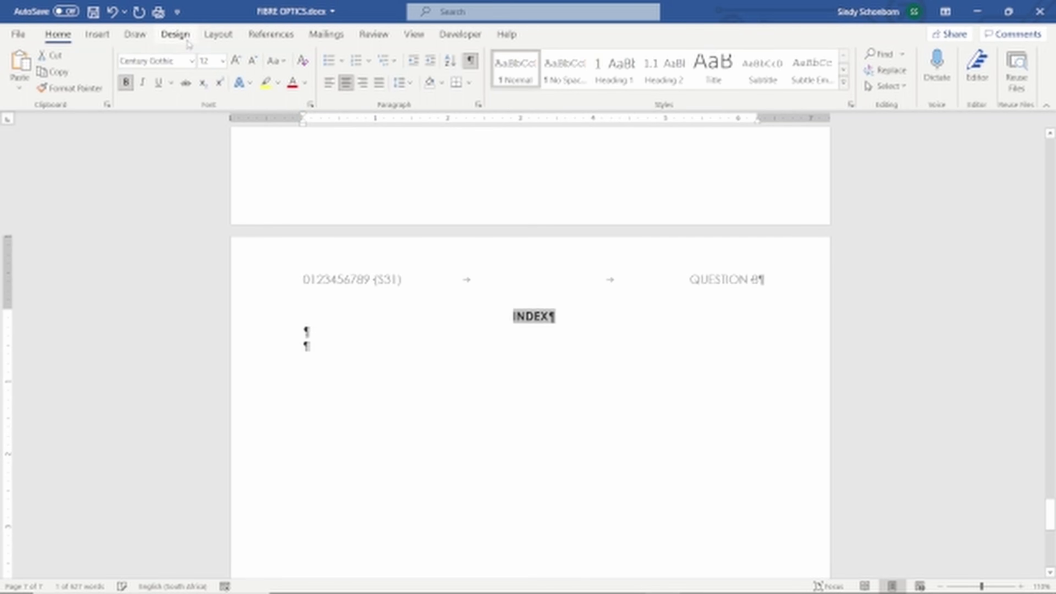
{"action": "left_click", "coordinate": [223, 61]}
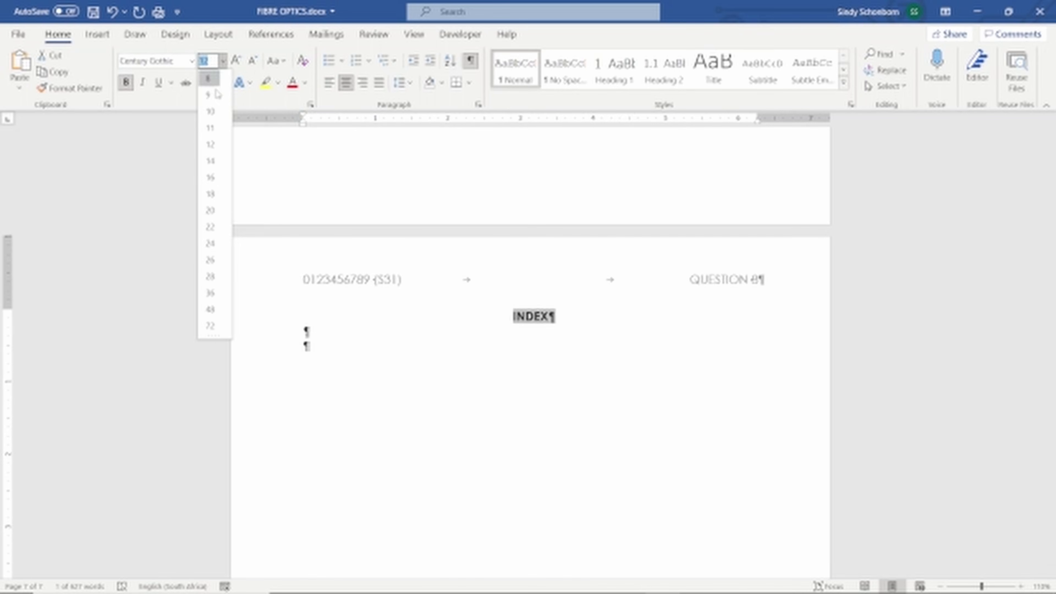
{"action": "left_click", "coordinate": [210, 178]}
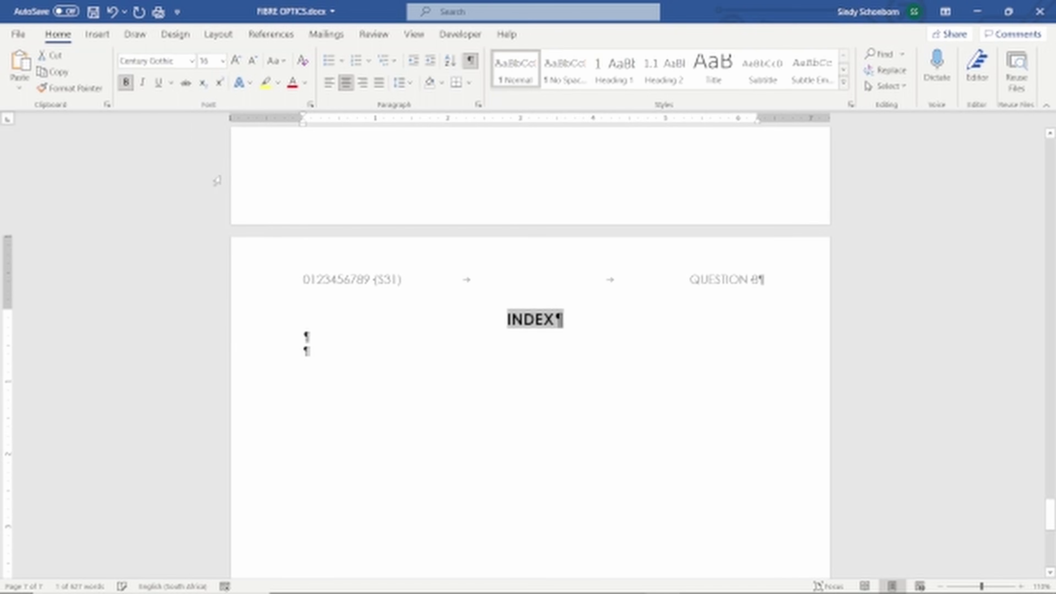
Check the border instruction in the exam PDF and give the INDEX heading a Box border applied to Text
{"action": "left_click", "coordinate": [470, 93]}
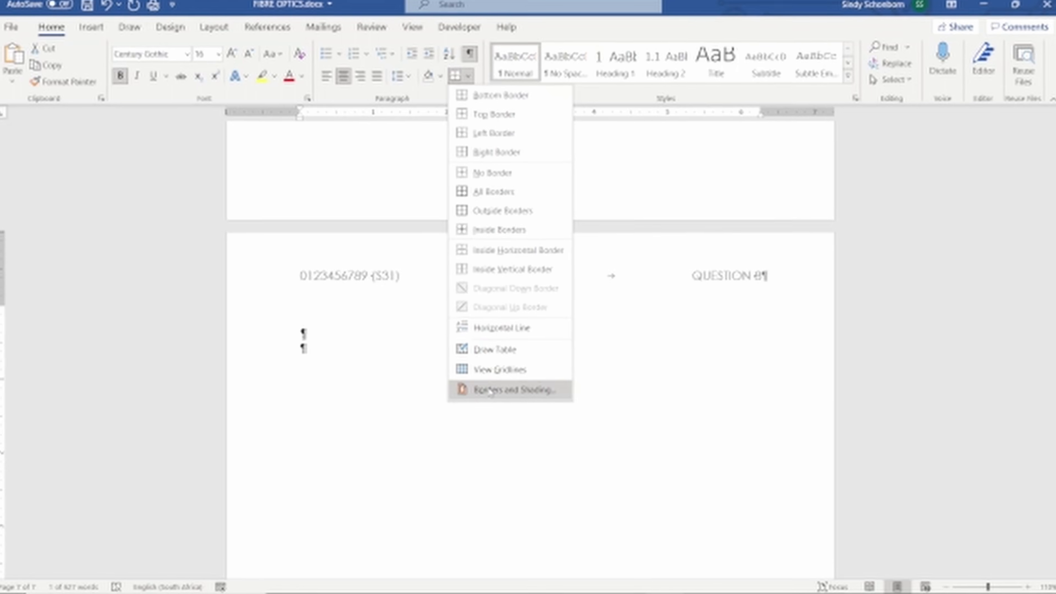
{"action": "left_click", "coordinate": [490, 390]}
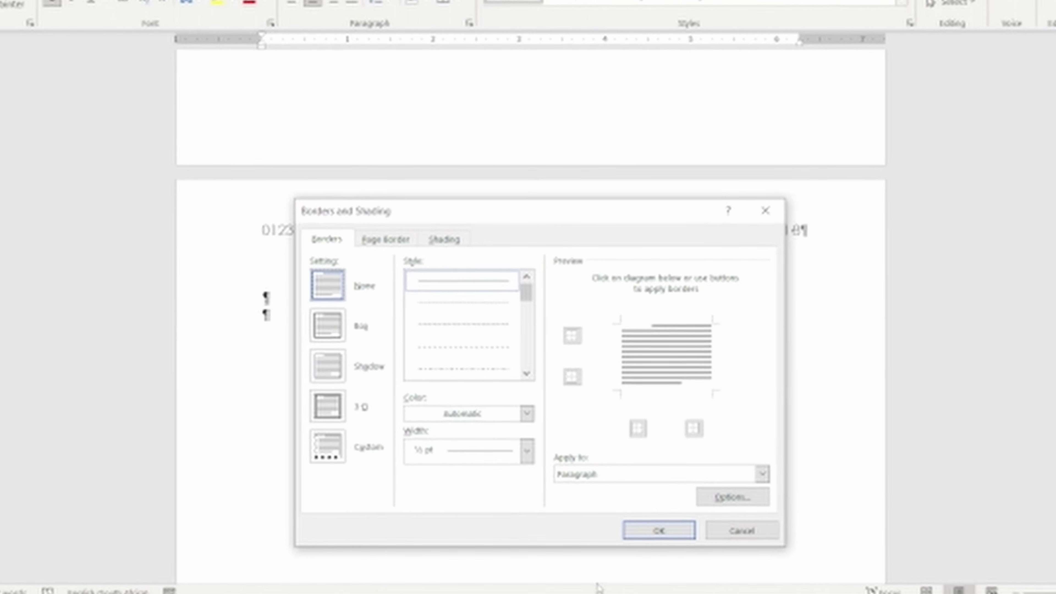
{"action": "left_click", "coordinate": [616, 585]}
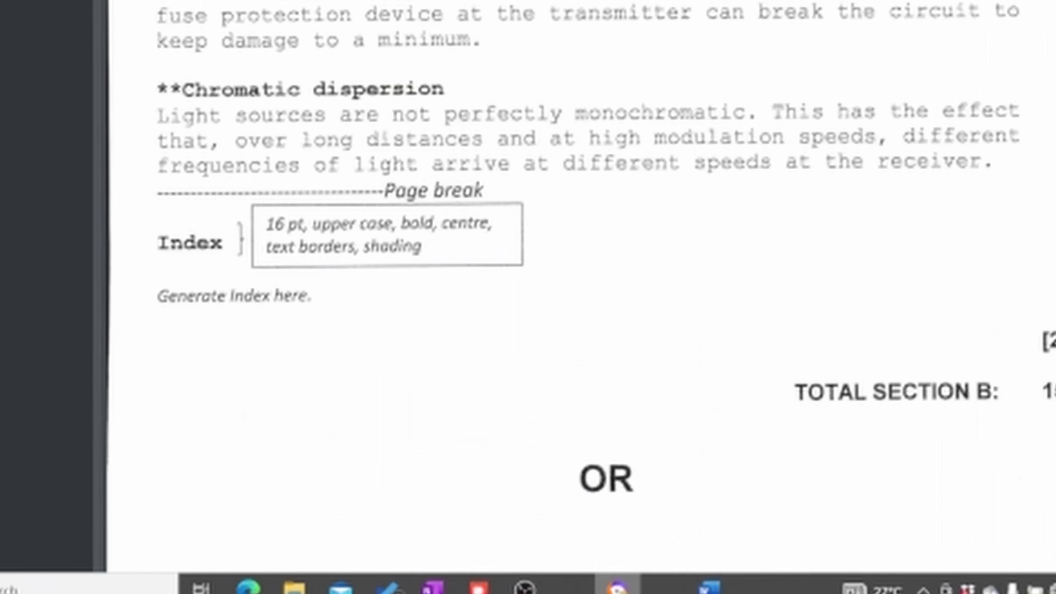
{"action": "left_click", "coordinate": [618, 587]}
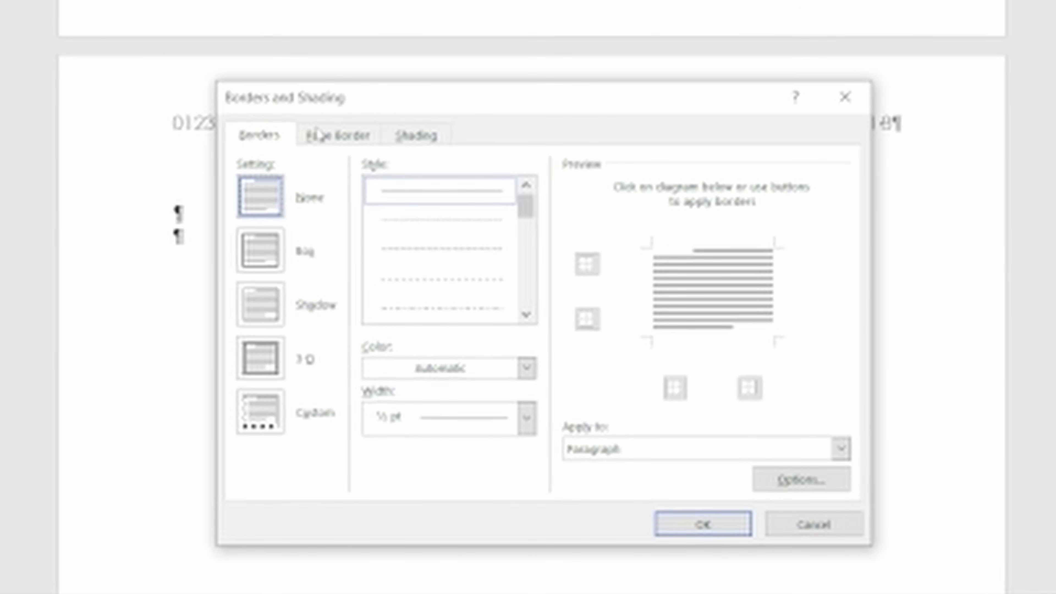
{"action": "left_click", "coordinate": [276, 271]}
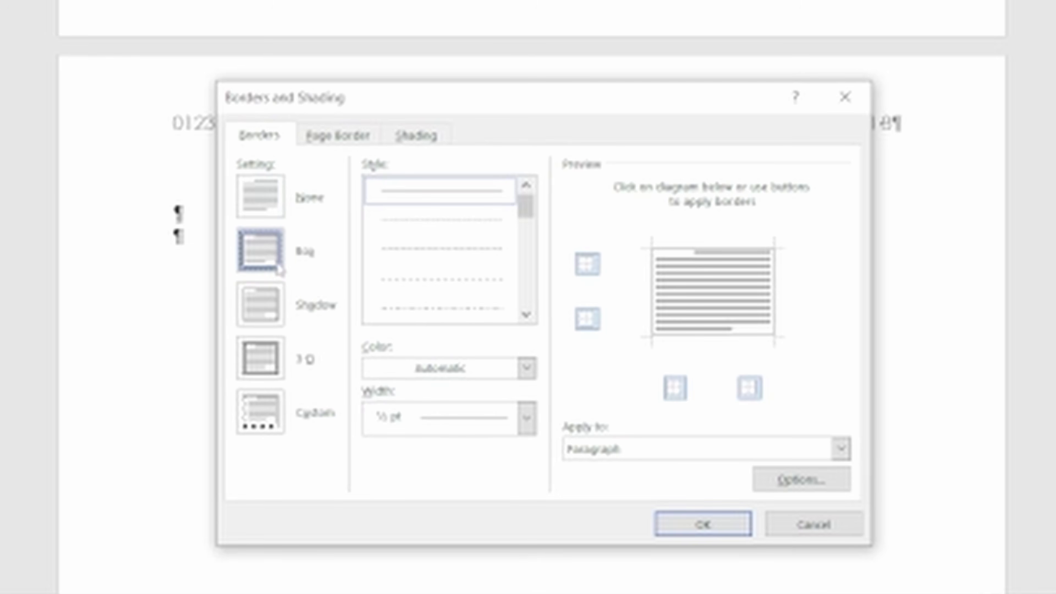
{"action": "left_click", "coordinate": [663, 450]}
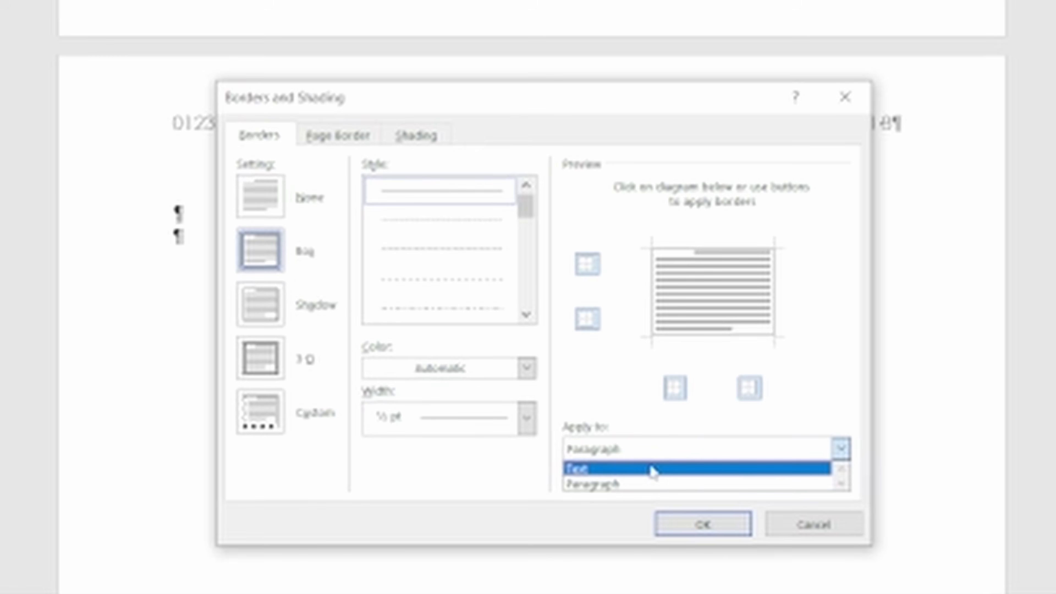
{"action": "left_click", "coordinate": [654, 470]}
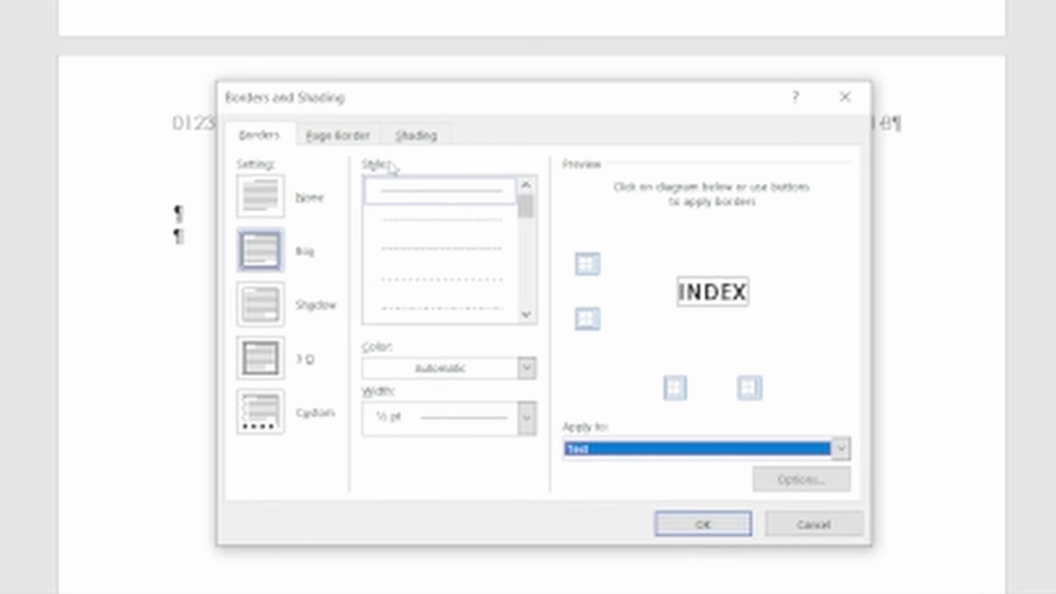
Add a grey shading fill to the INDEX heading, applied to Text, and deselect the heading
{"action": "left_click", "coordinate": [416, 138]}
{"action": "left_click", "coordinate": [282, 193]}
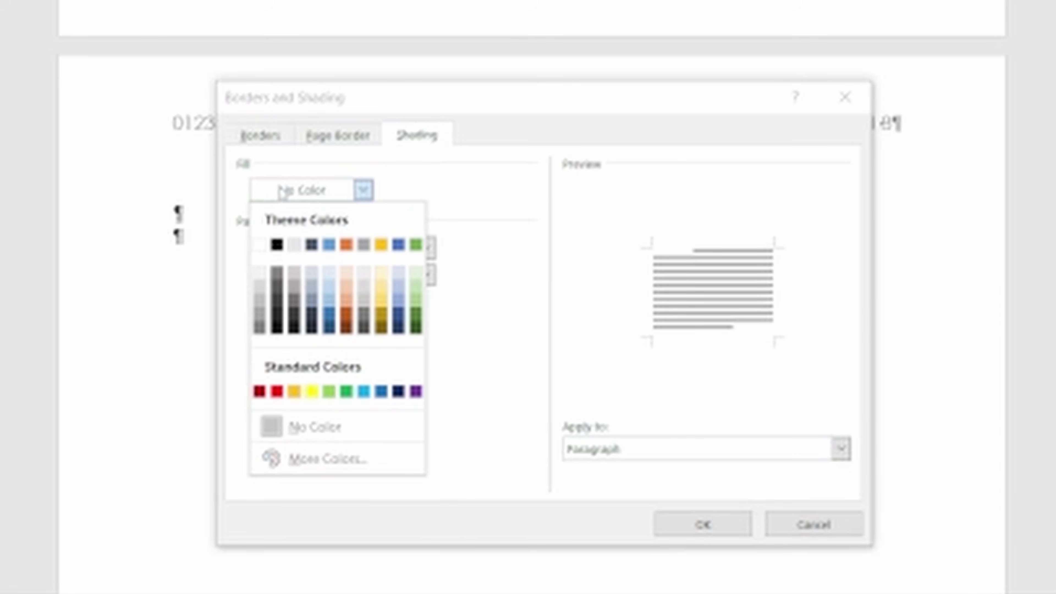
{"action": "left_click", "coordinate": [260, 301]}
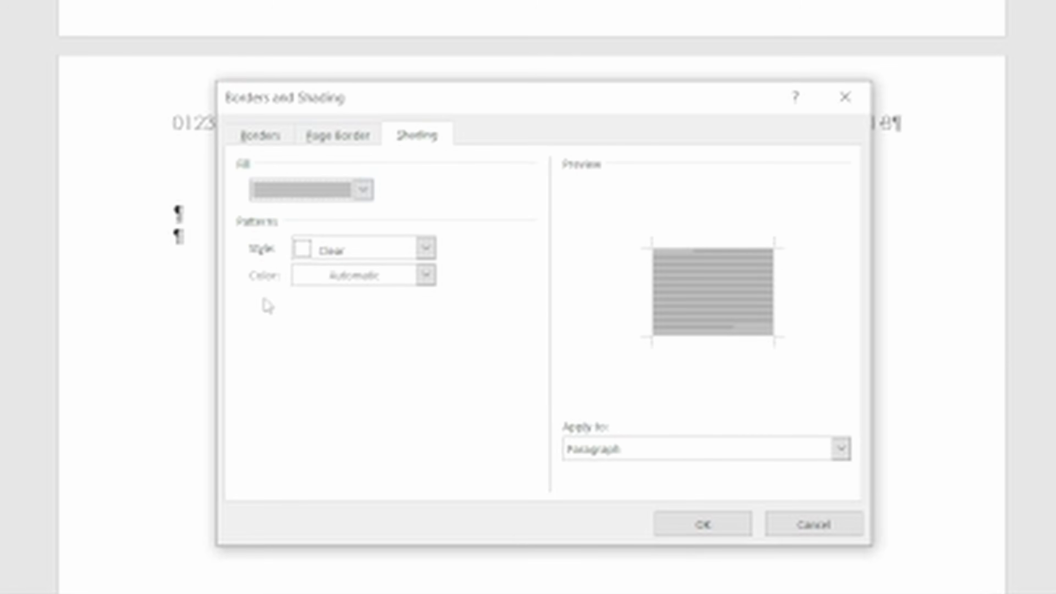
{"action": "left_click", "coordinate": [675, 458]}
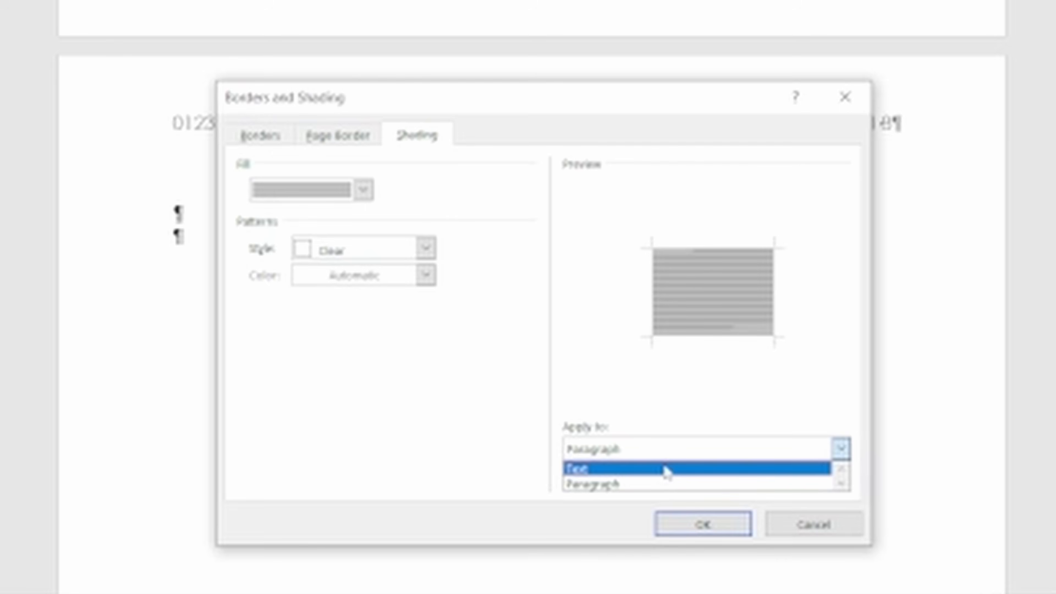
{"action": "left_click", "coordinate": [669, 469]}
{"action": "left_click", "coordinate": [710, 525]}
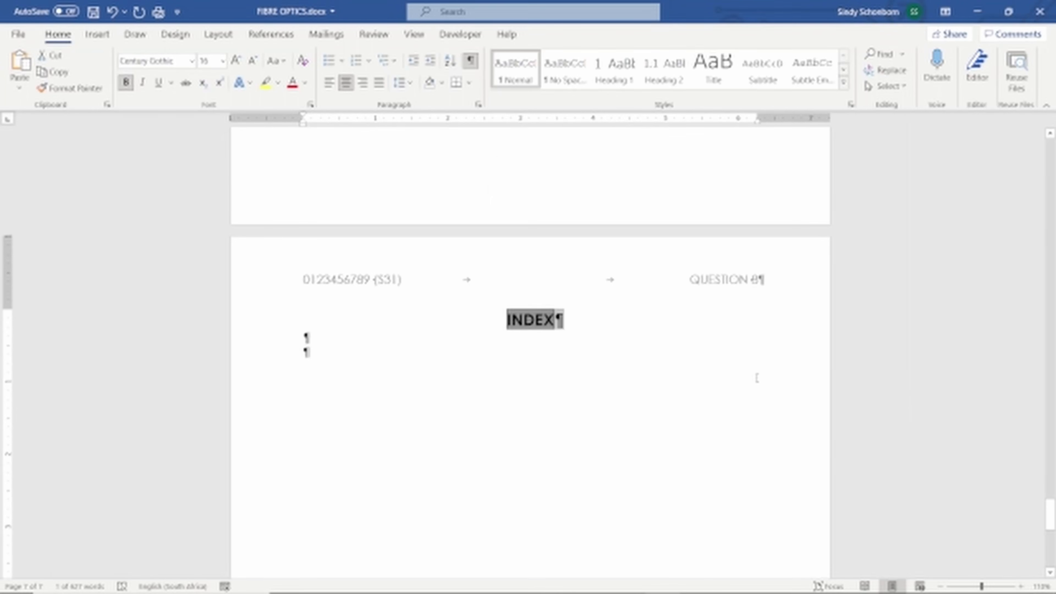
{"action": "left_click", "coordinate": [872, 264]}
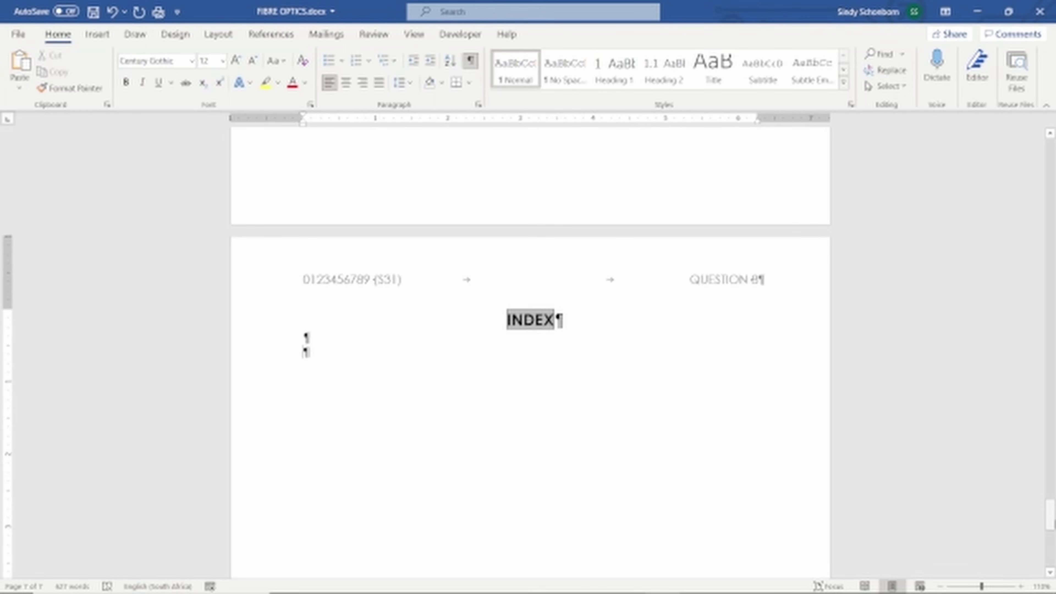
Go to the Table of Contents page and check the exam PDF's page-layout instruction for the History page
{"action": "left_click_drag", "start_coordinate": [1051, 511], "coordinate": [993, 163]}
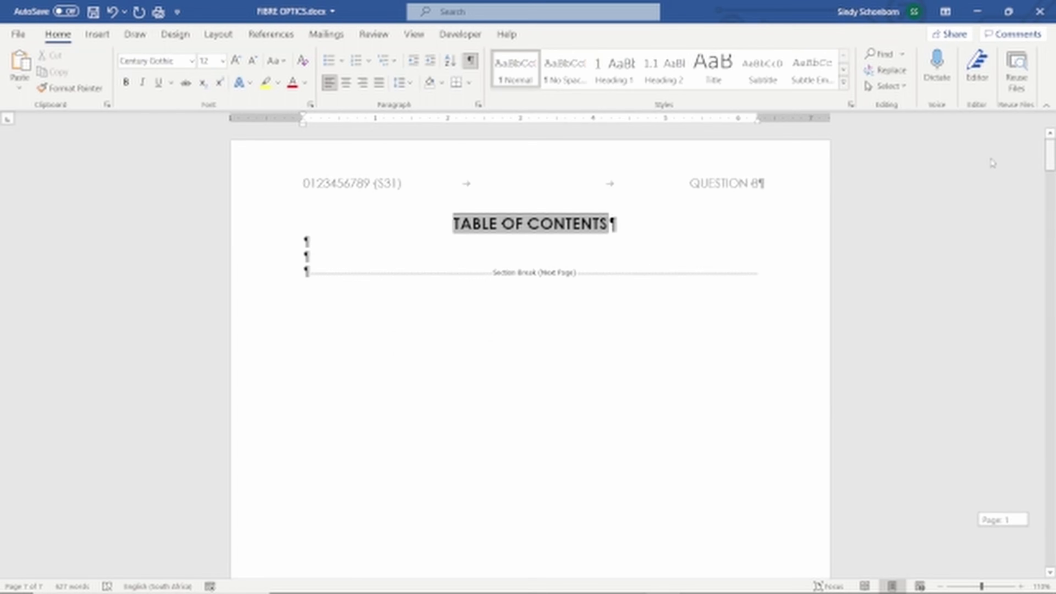
{"action": "left_click", "coordinate": [321, 237]}
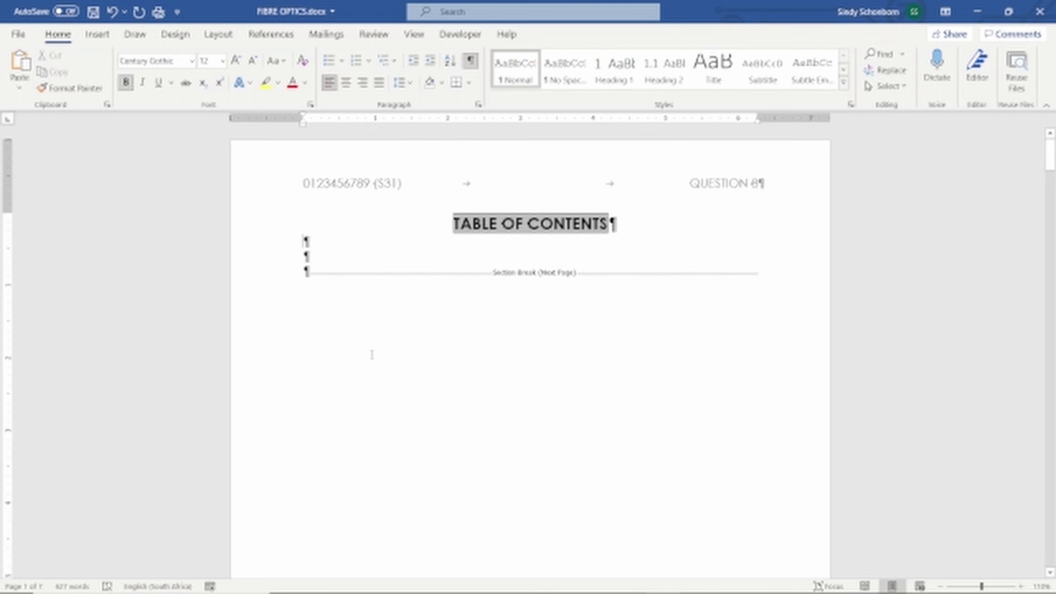
{"action": "mouse_move", "coordinate": [659, 591]}
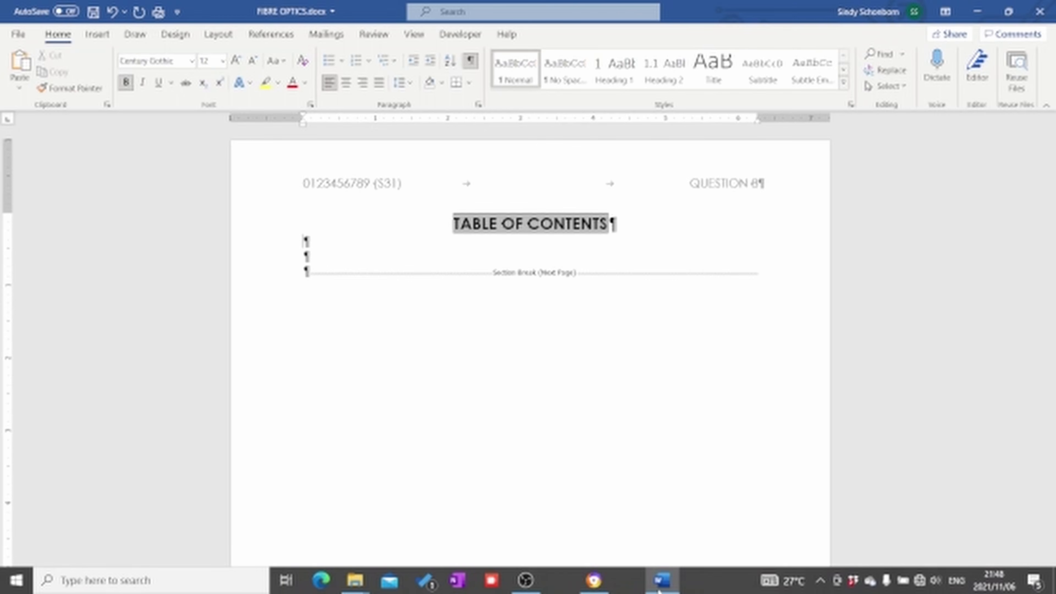
{"action": "left_click", "coordinate": [597, 581]}
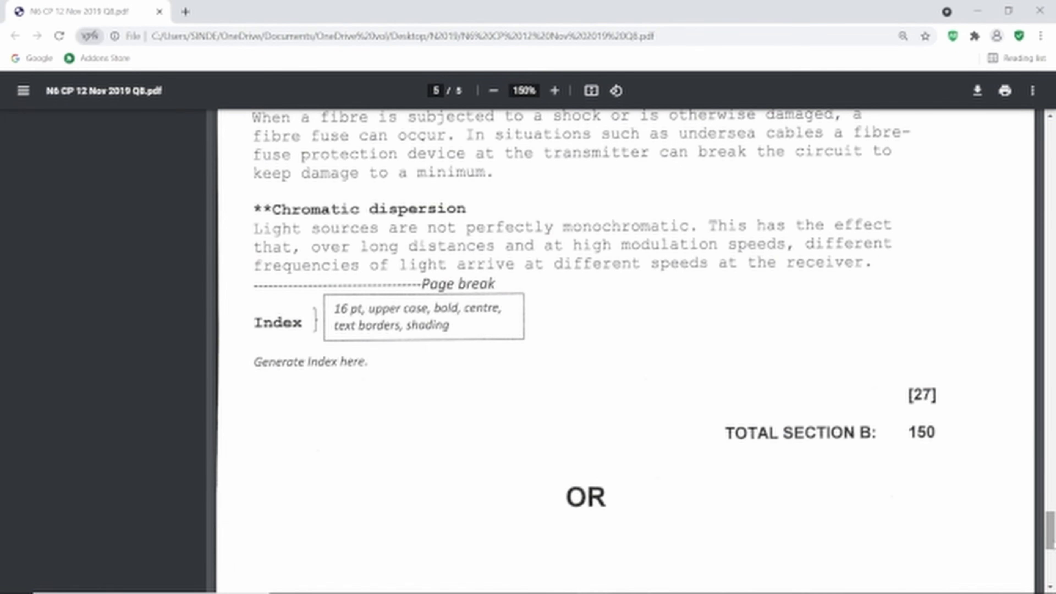
{"action": "left_click_drag", "start_coordinate": [1050, 543], "coordinate": [949, 352]}
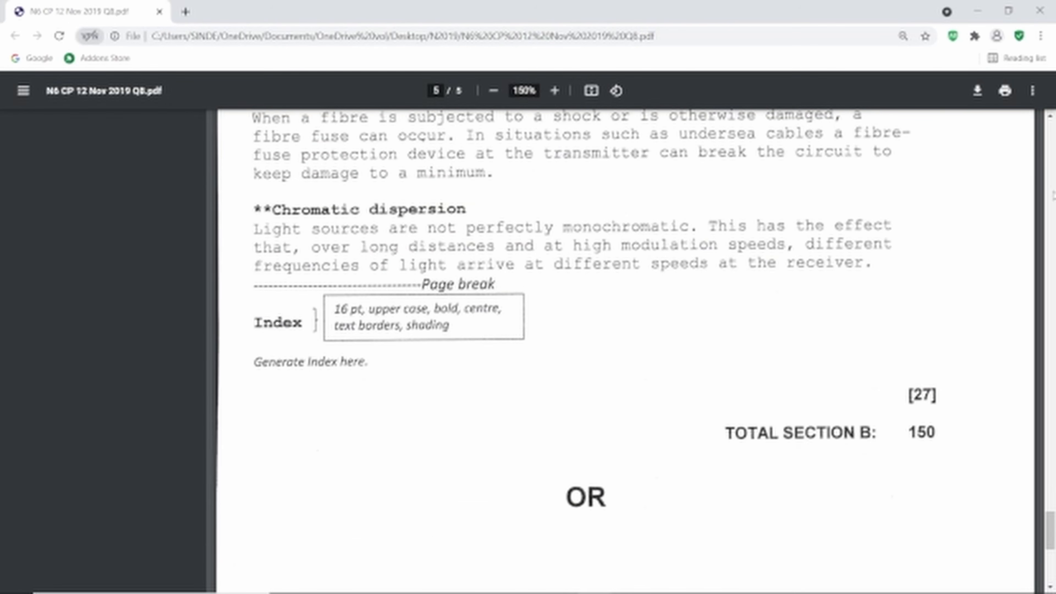
{"action": "left_click_drag", "start_coordinate": [1051, 538], "coordinate": [1026, 296]}
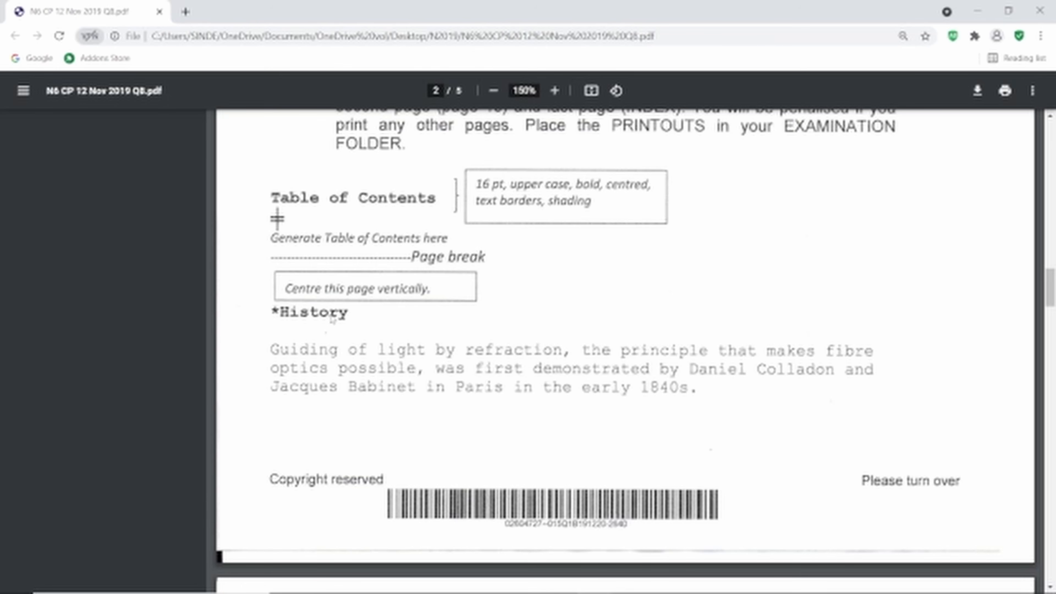
{"action": "mouse_move", "coordinate": [492, 592]}
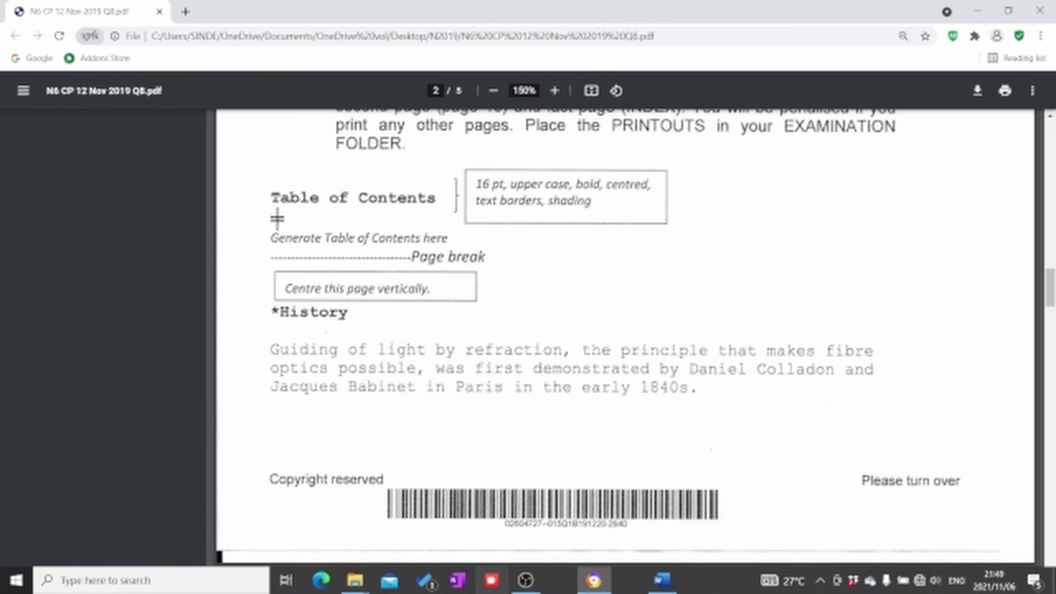
{"action": "mouse_move", "coordinate": [662, 580]}
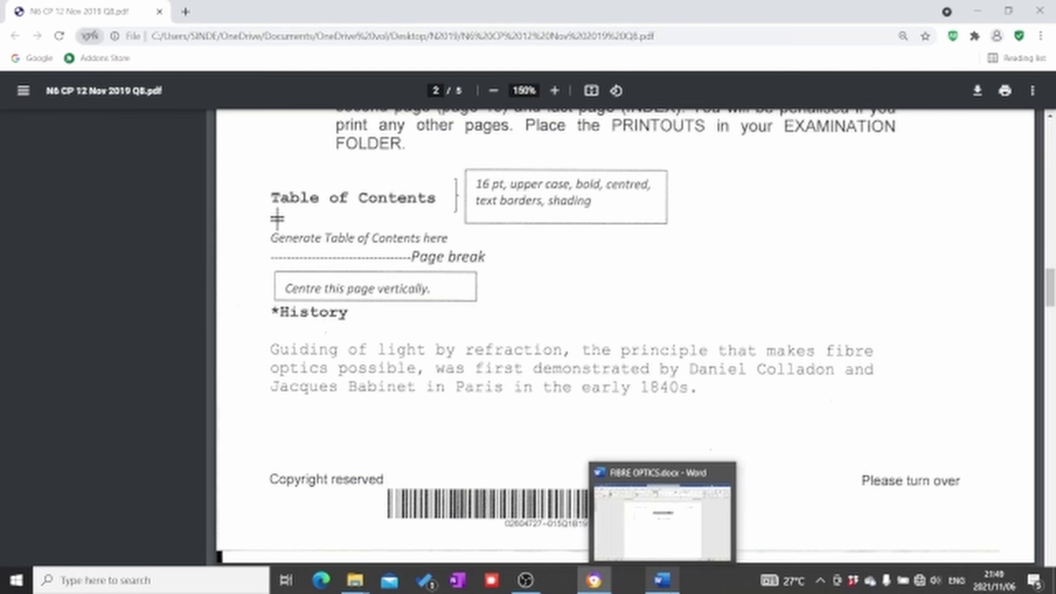
{"action": "left_click", "coordinate": [662, 580]}
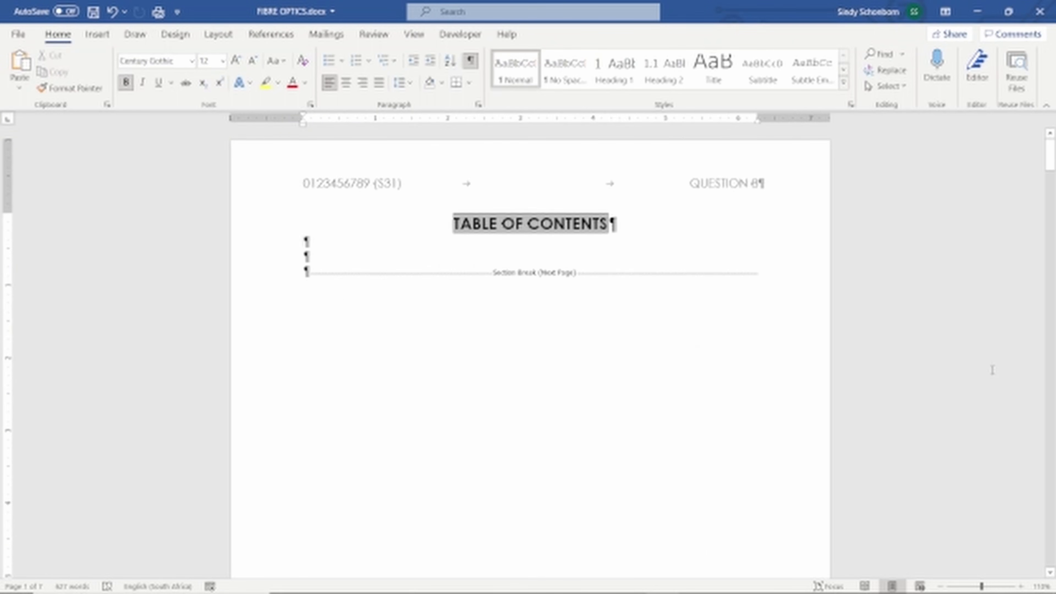
Try to set the vertical alignment of the History page through Page Setup with the page's text selected
{"action": "left_click_drag", "start_coordinate": [1051, 154], "coordinate": [1051, 217]}
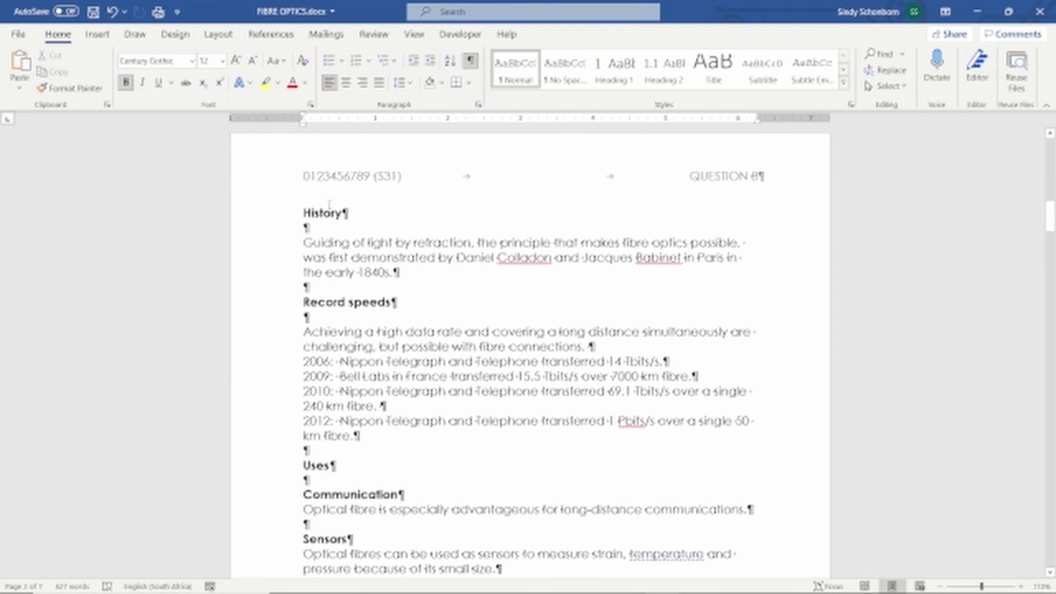
{"action": "left_click_drag", "start_coordinate": [303, 212], "coordinate": [655, 562]}
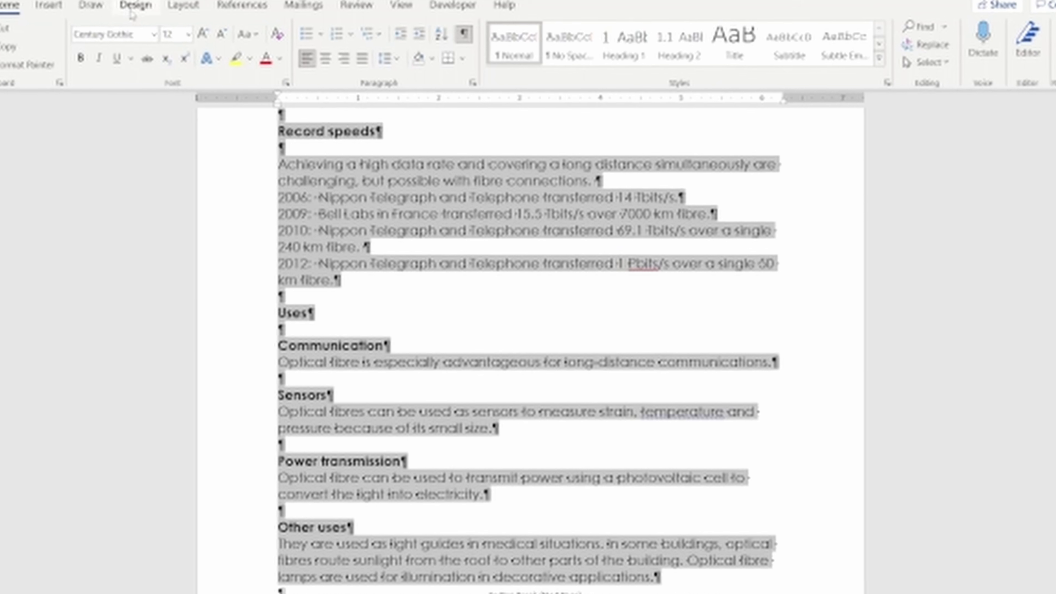
{"action": "left_click", "coordinate": [183, 5]}
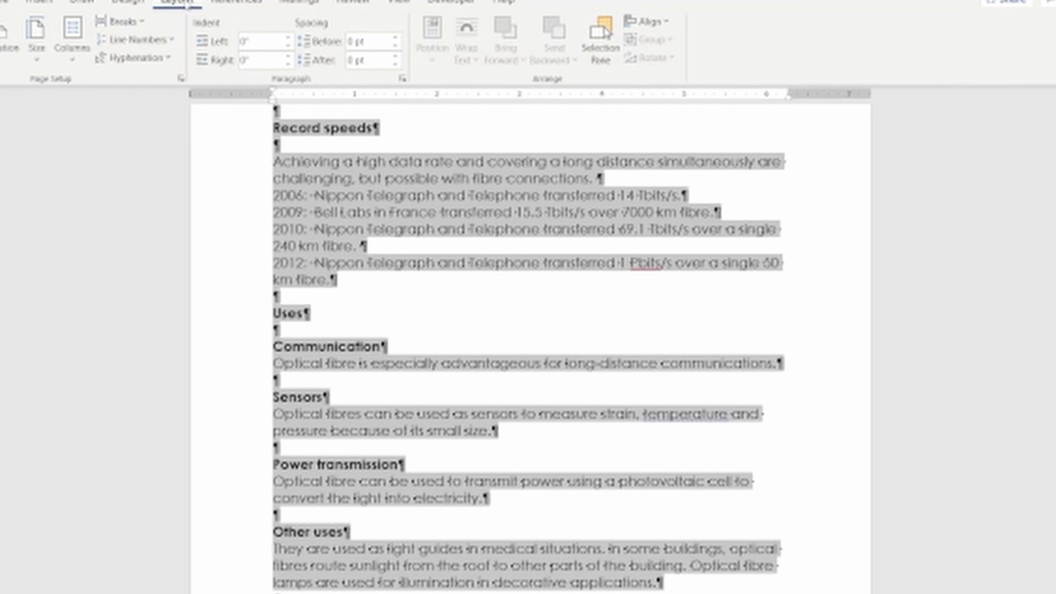
{"action": "left_click", "coordinate": [185, 79]}
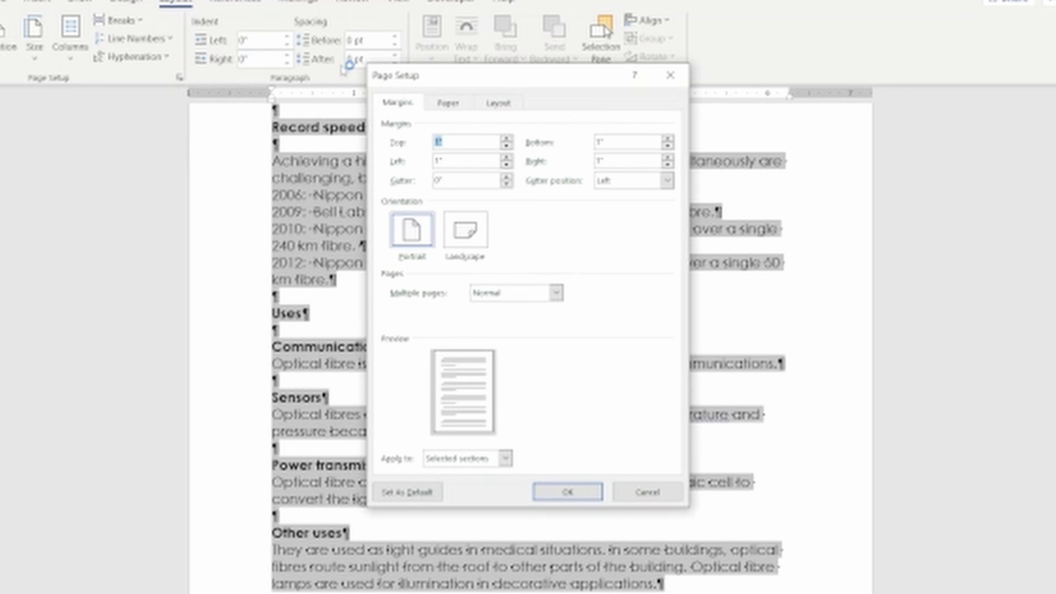
{"action": "left_click", "coordinate": [507, 102]}
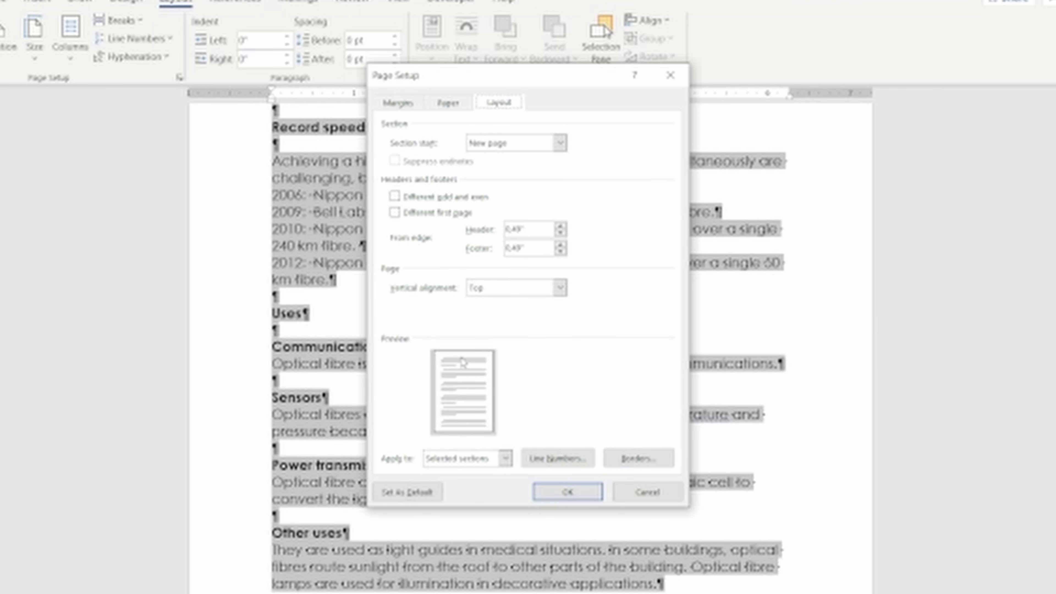
{"action": "left_click", "coordinate": [583, 494]}
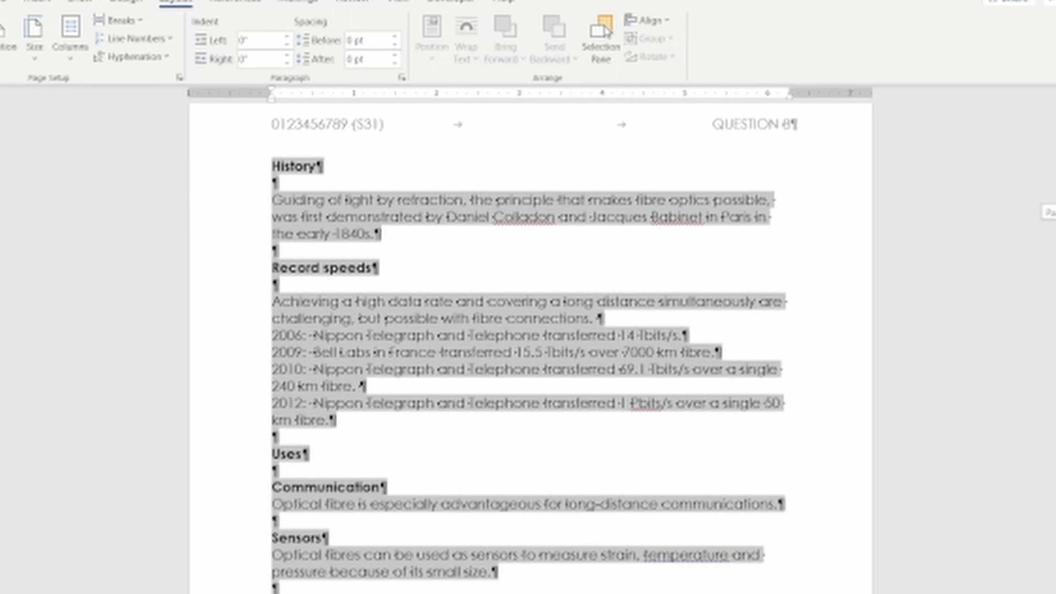
Set the History page's vertical alignment to Center, applied to This section
{"action": "left_click", "coordinate": [348, 221]}
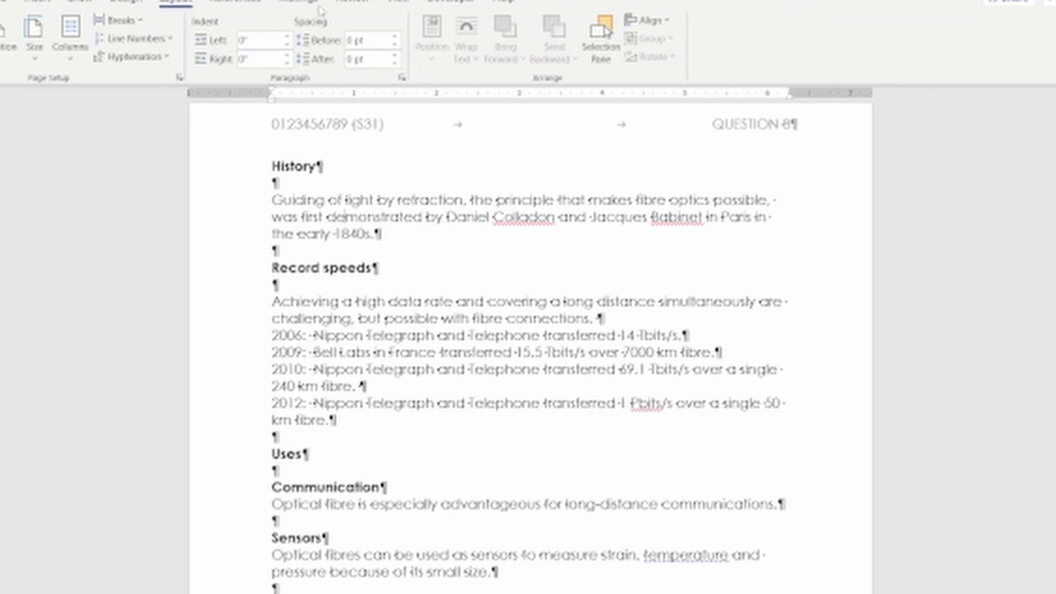
{"action": "left_click", "coordinate": [180, 78]}
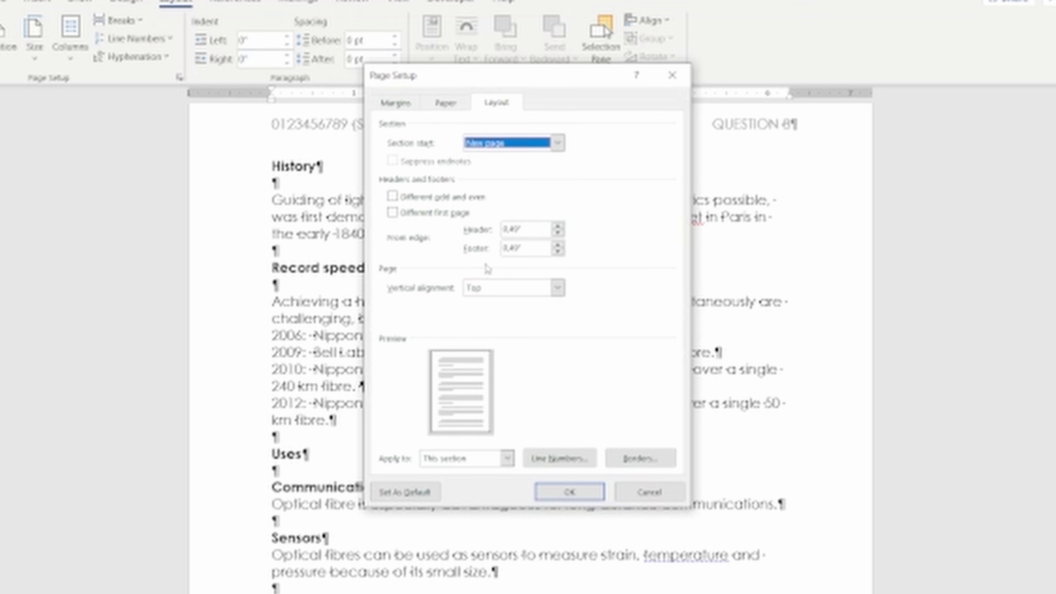
{"action": "left_click", "coordinate": [495, 287]}
{"action": "left_click", "coordinate": [484, 316]}
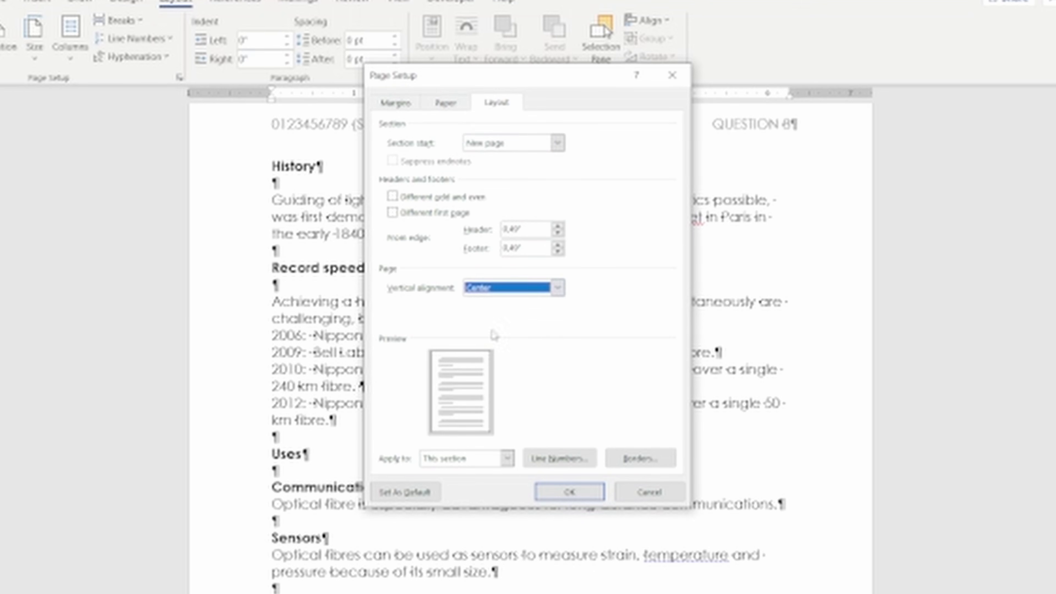
{"action": "left_click", "coordinate": [581, 492]}
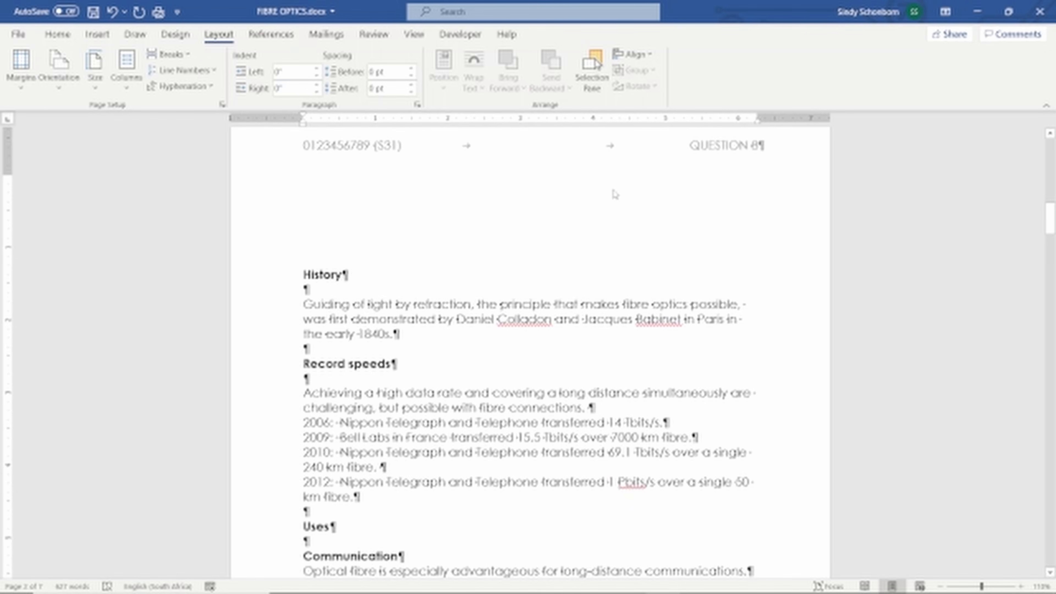
Examine the layout of all pages side by side and restore a readable view of the History page
{"action": "left_click", "coordinate": [942, 586]}
{"action": "left_click", "coordinate": [942, 586]}
{"action": "left_click", "coordinate": [942, 586]}
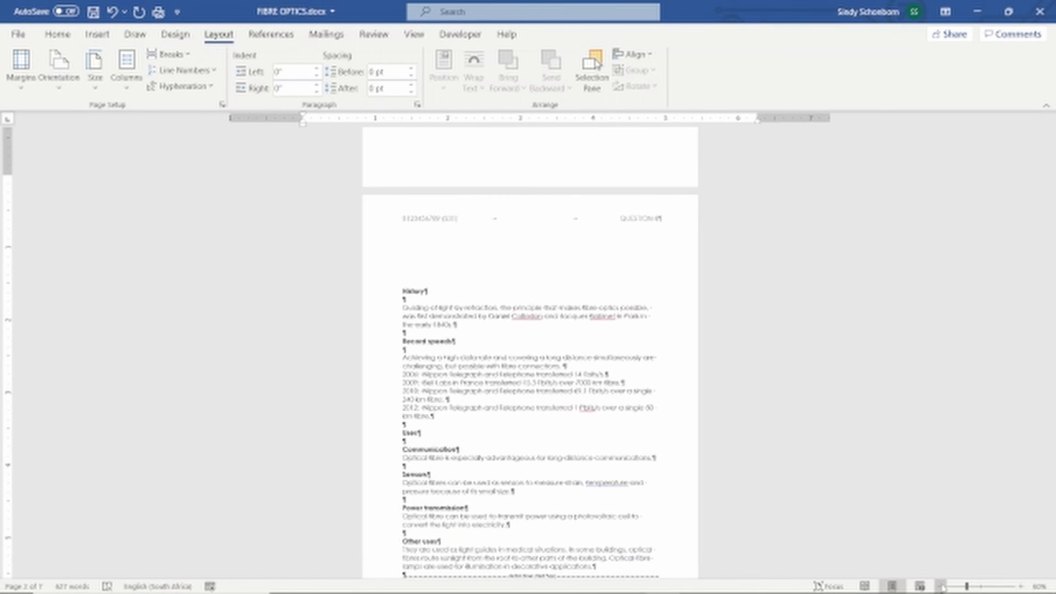
{"action": "left_click", "coordinate": [942, 587]}
{"action": "left_click", "coordinate": [942, 586]}
{"action": "left_click", "coordinate": [942, 587]}
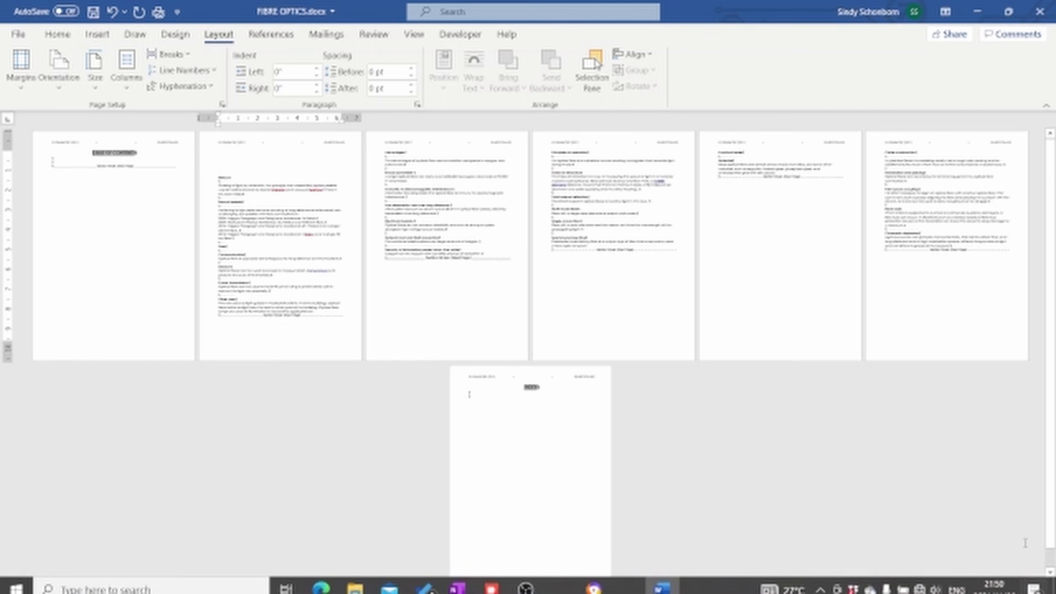
{"action": "left_click", "coordinate": [1022, 586]}
{"action": "left_click", "coordinate": [1022, 587]}
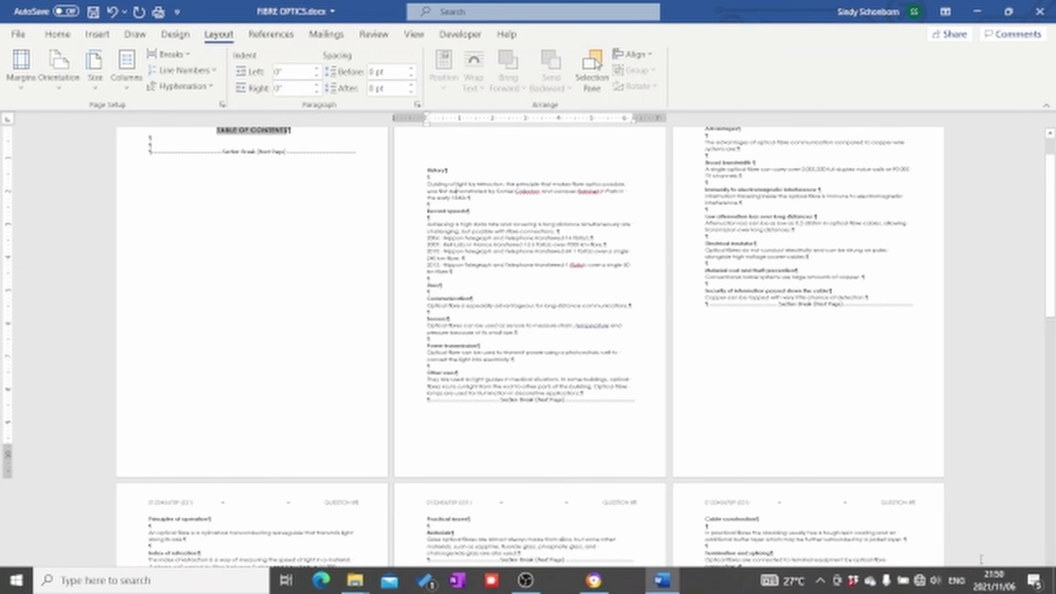
{"action": "left_click", "coordinate": [982, 587]}
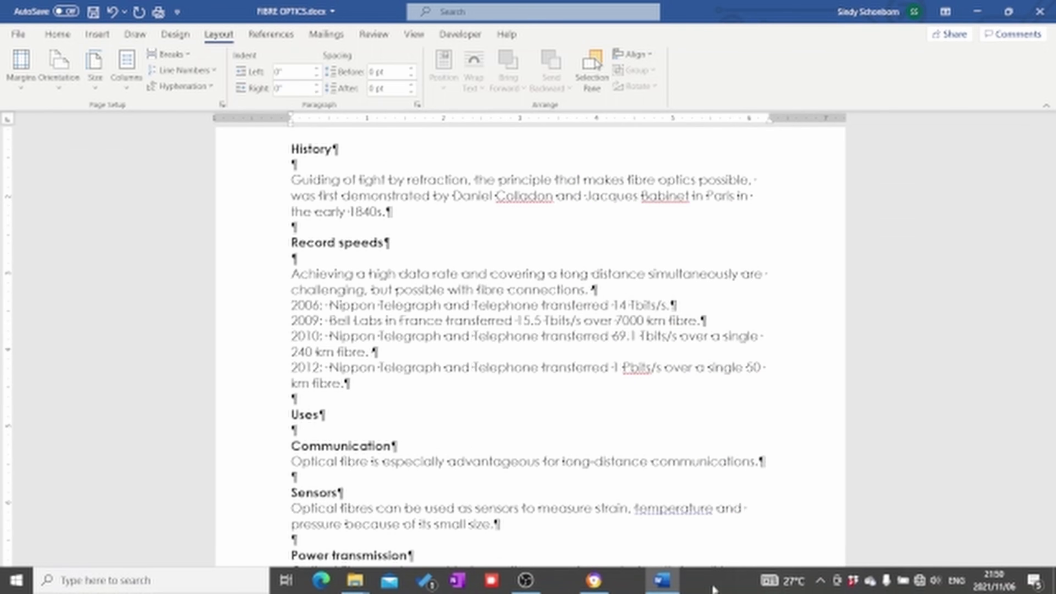
Check the exam PDF's instructions for page numbers and heading styles, and switch back to the FIBRE OPTICS document in Word
{"action": "left_click", "coordinate": [594, 580]}
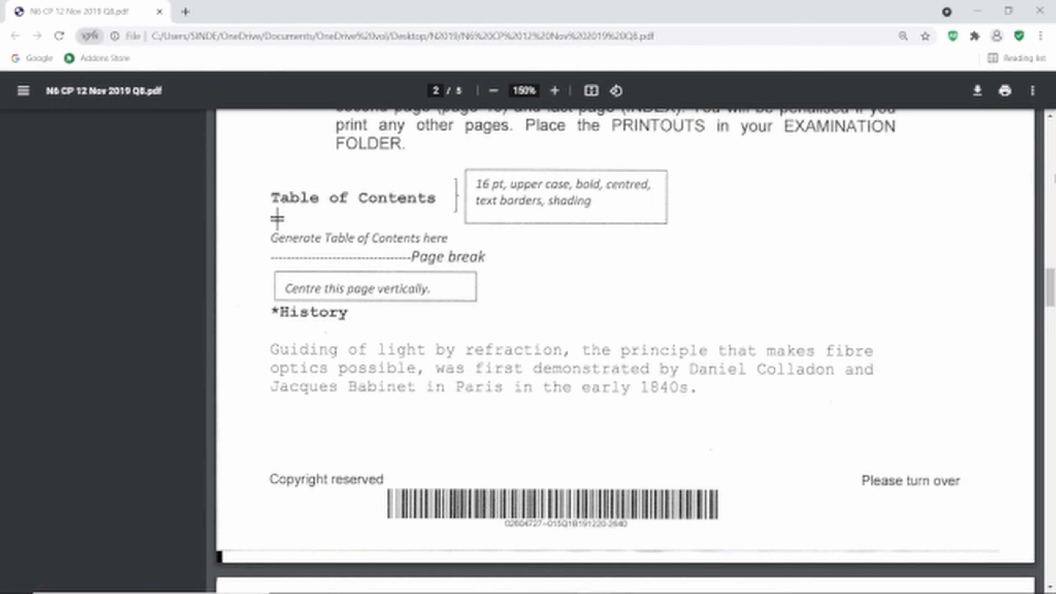
{"action": "left_click_drag", "start_coordinate": [1050, 287], "coordinate": [992, 163]}
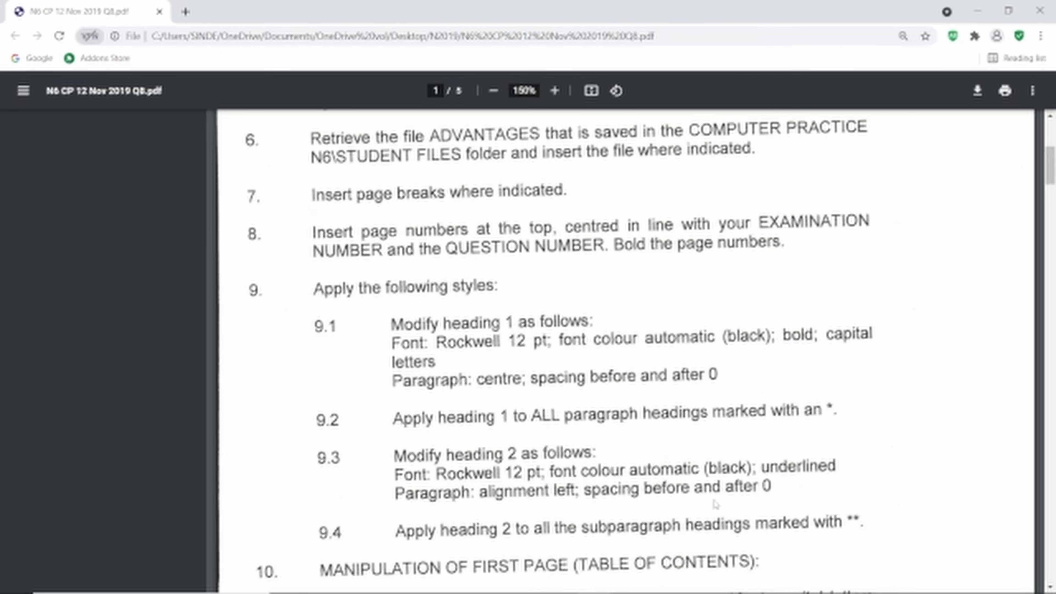
{"action": "mouse_move", "coordinate": [624, 593]}
{"action": "mouse_move", "coordinate": [668, 579]}
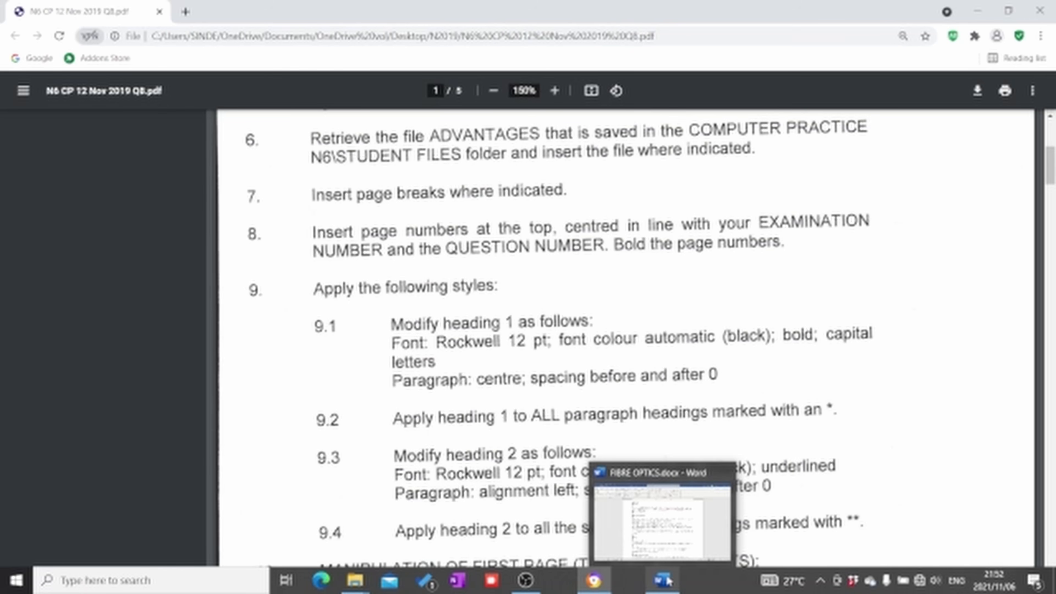
{"action": "left_click", "coordinate": [674, 499]}
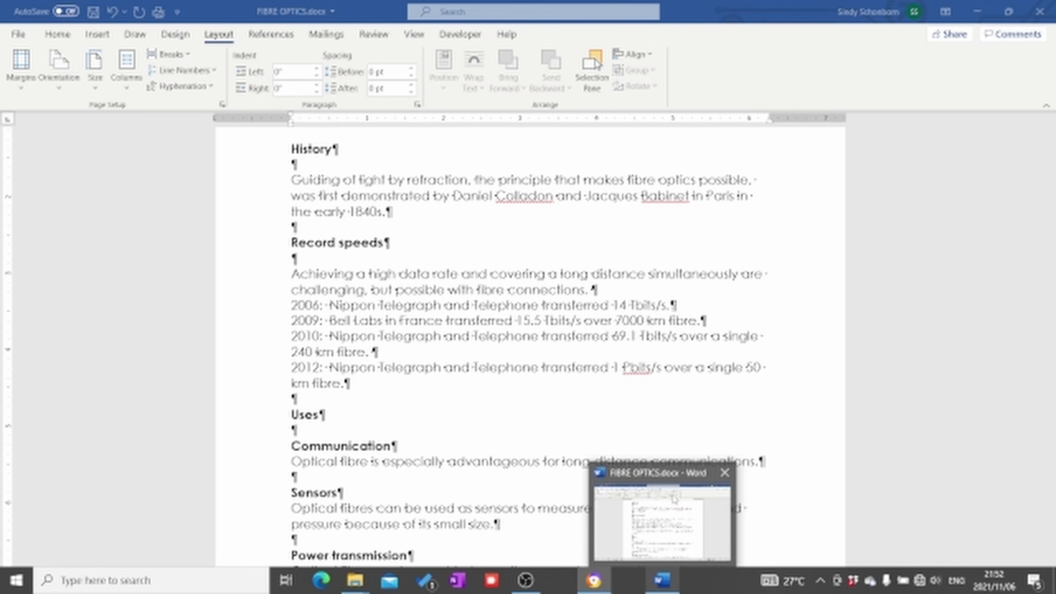
{"action": "left_click", "coordinate": [594, 580]}
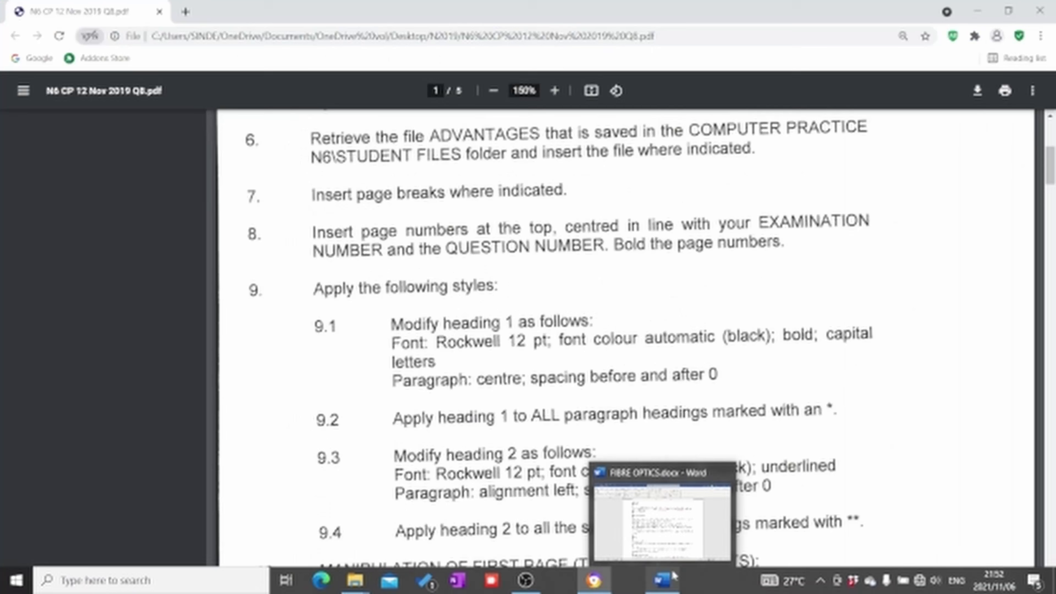
{"action": "left_click", "coordinate": [595, 581]}
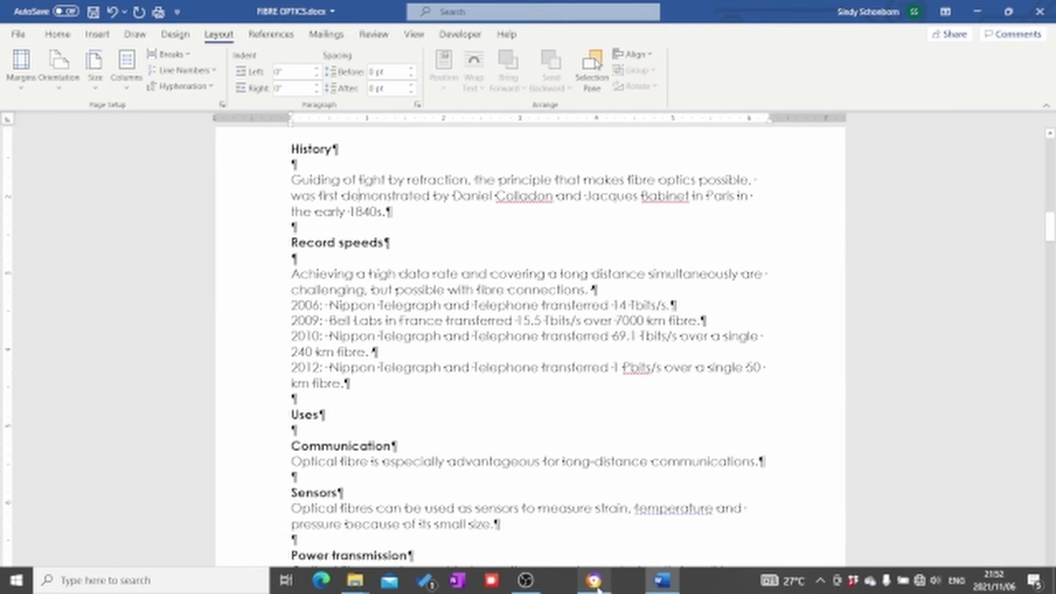
{"action": "key", "text": "alt+Tab"}
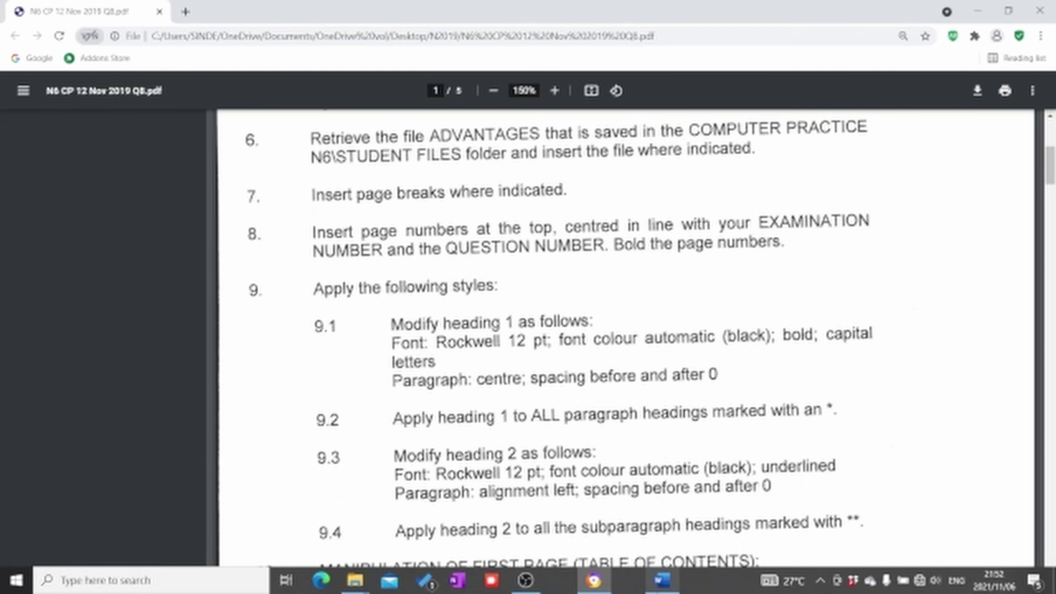
{"action": "left_click", "coordinate": [663, 580]}
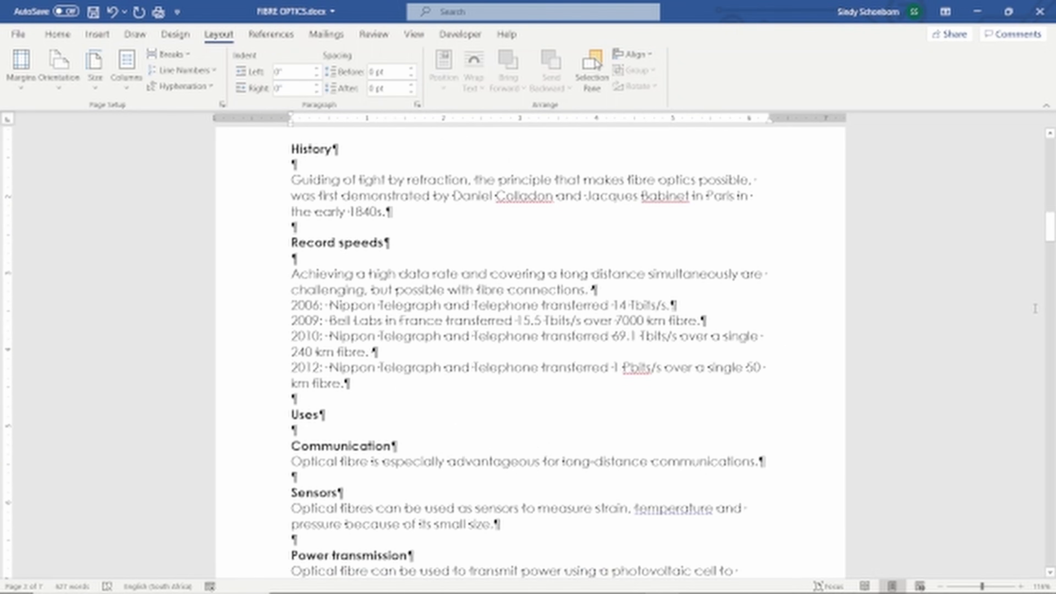
Try to add a Plain Number 2 page number at the top of the page, undo it and leave the header
{"action": "left_click_drag", "start_coordinate": [1051, 244], "coordinate": [1051, 171]}
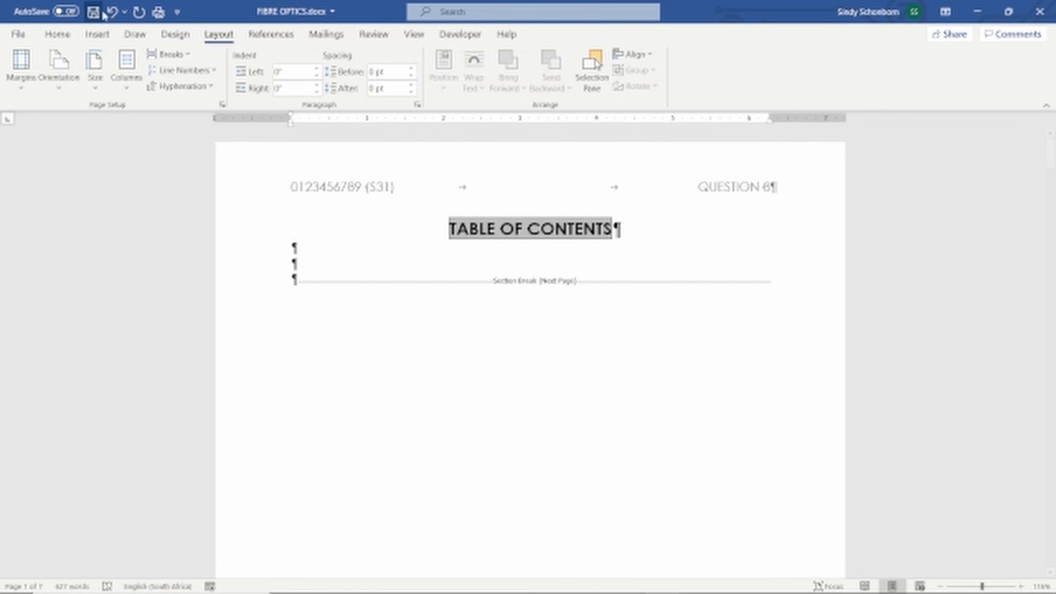
{"action": "left_click", "coordinate": [101, 34]}
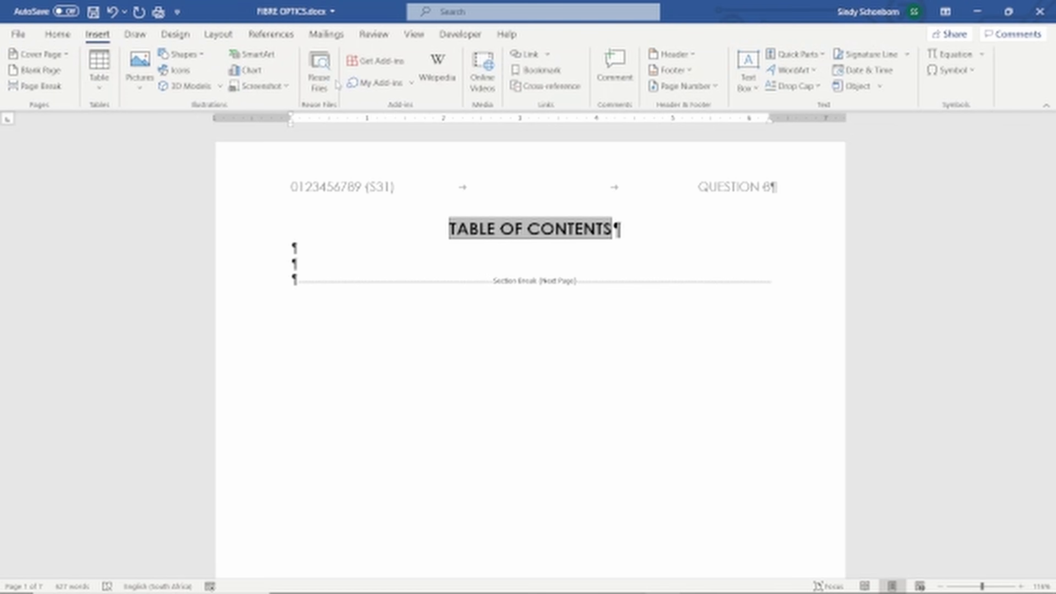
{"action": "left_click", "coordinate": [703, 92]}
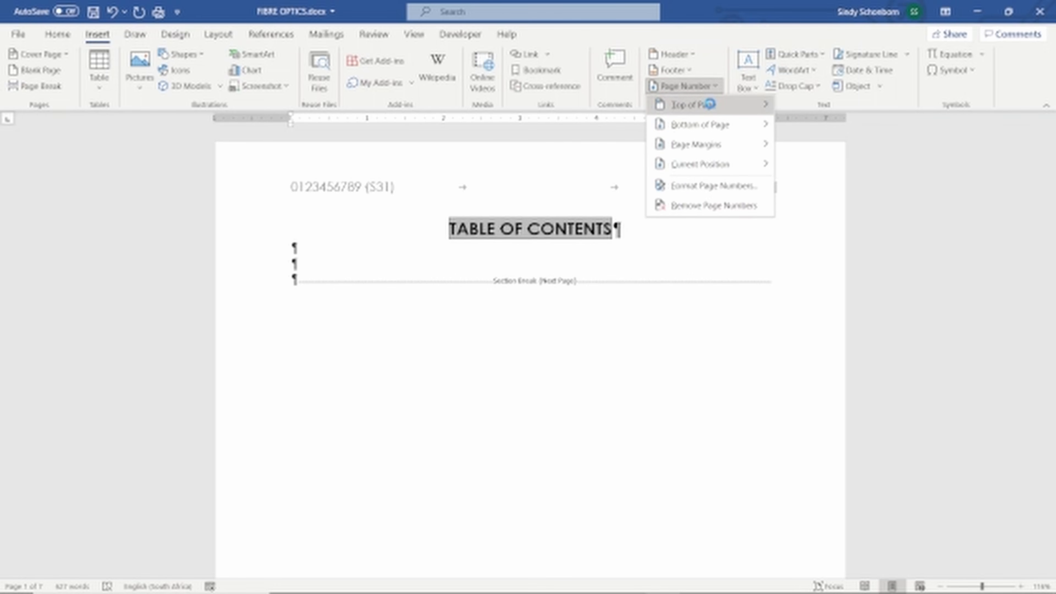
{"action": "mouse_move", "coordinate": [711, 105]}
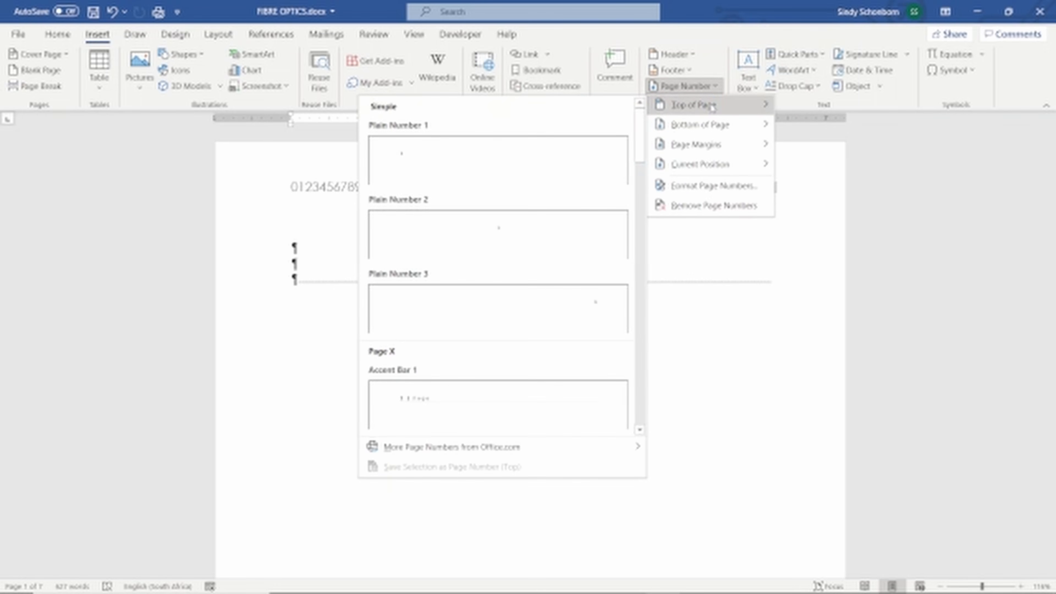
{"action": "left_click", "coordinate": [575, 221]}
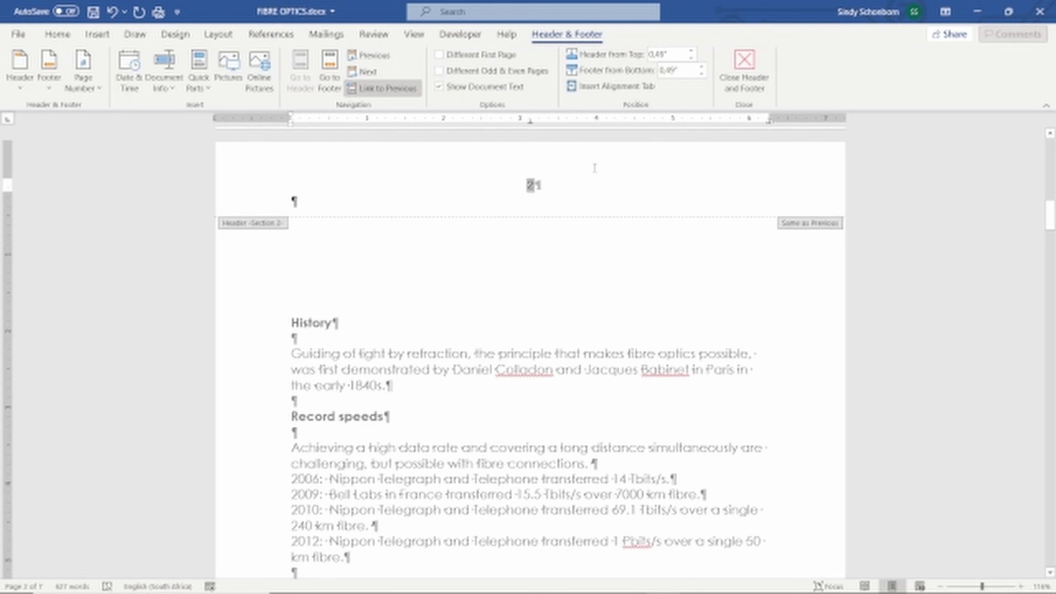
{"action": "key", "text": "ctrl+z"}
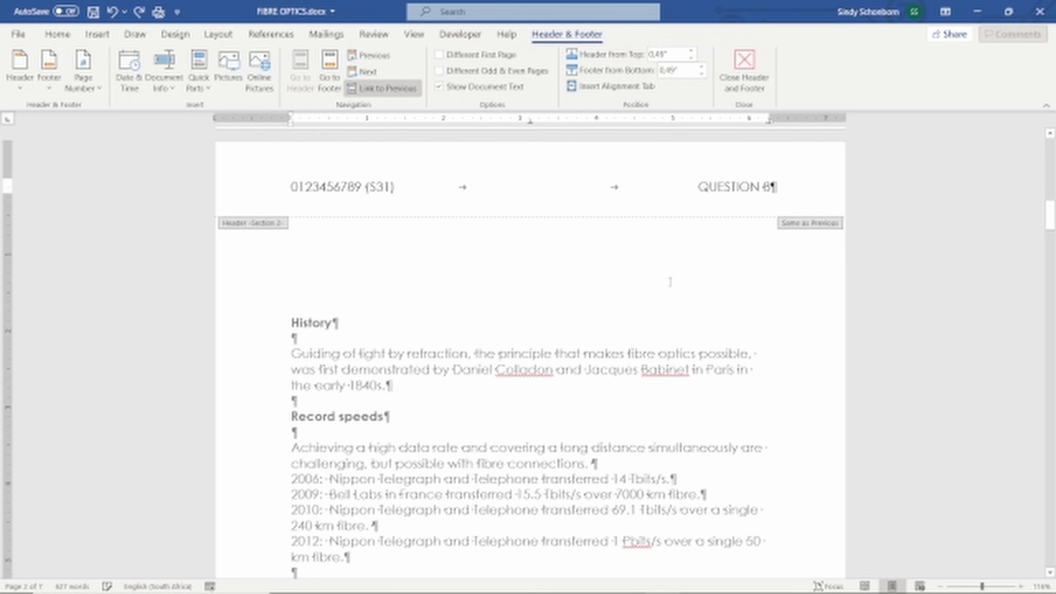
{"action": "double_click", "coordinate": [615, 186]}
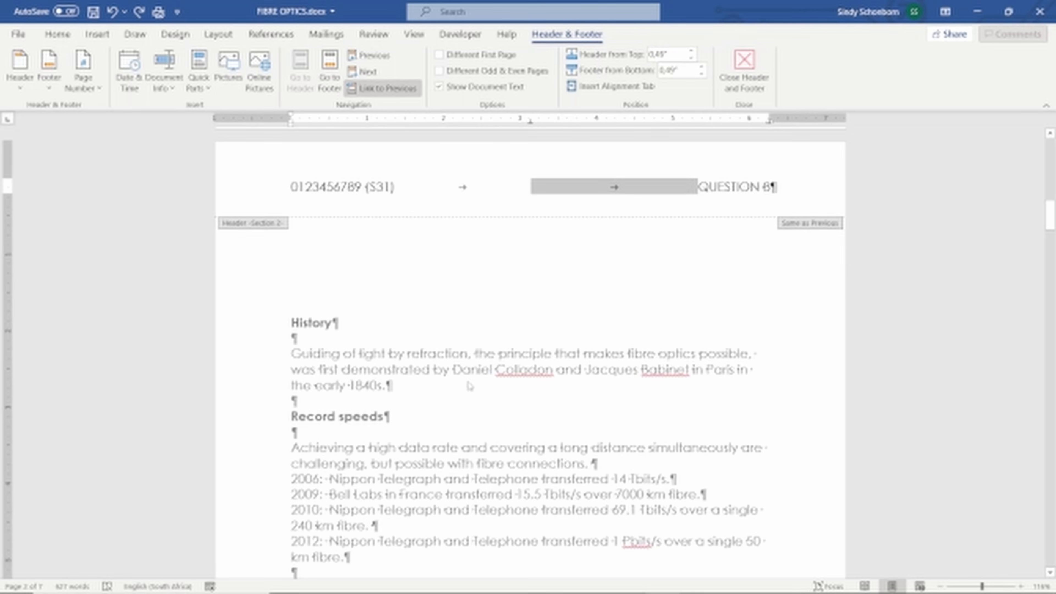
{"action": "double_click", "coordinate": [461, 357]}
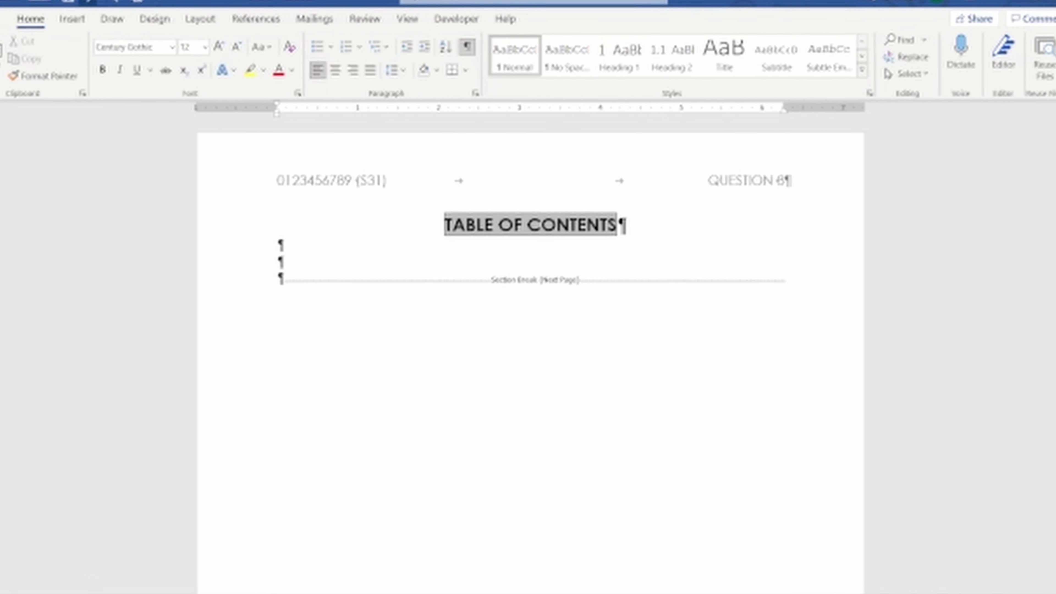
Recheck the exam PDF's page number instruction and return to the FIBRE OPTICS document in Word
{"action": "left_click", "coordinate": [74, 20]}
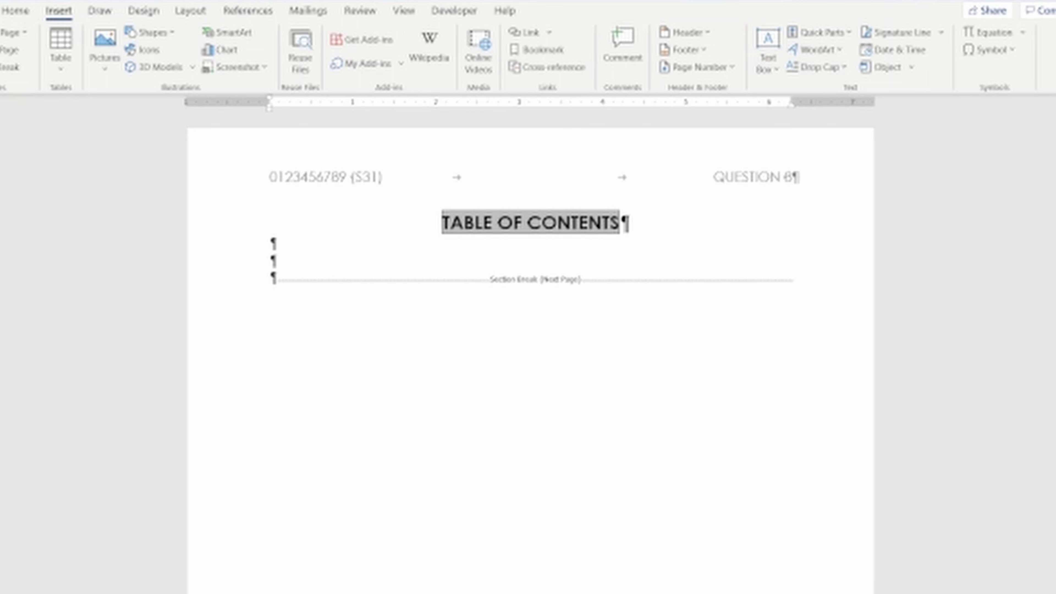
{"action": "left_click", "coordinate": [600, 593]}
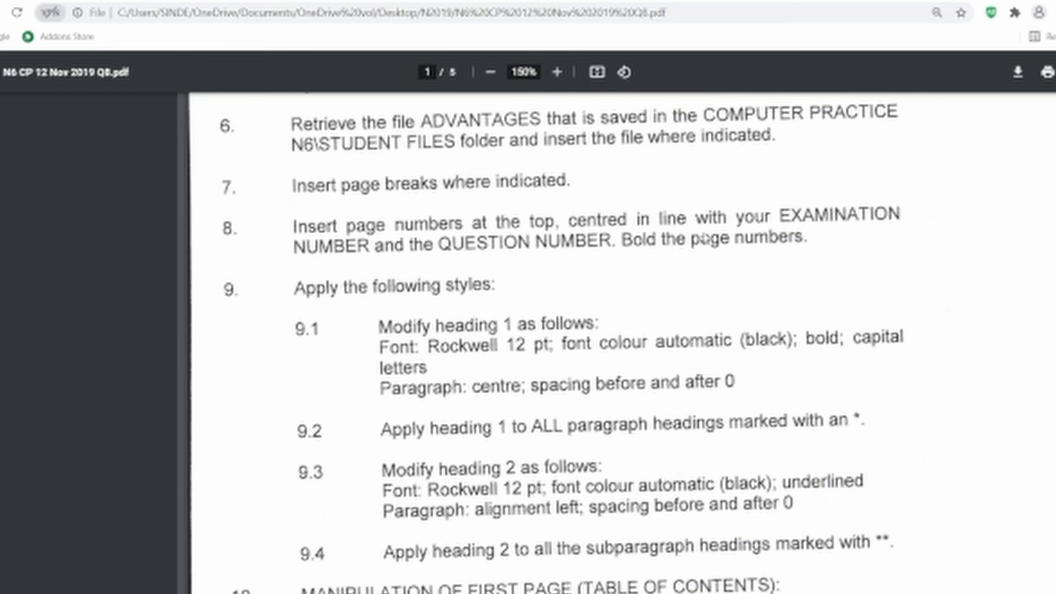
{"action": "left_click", "coordinate": [676, 593]}
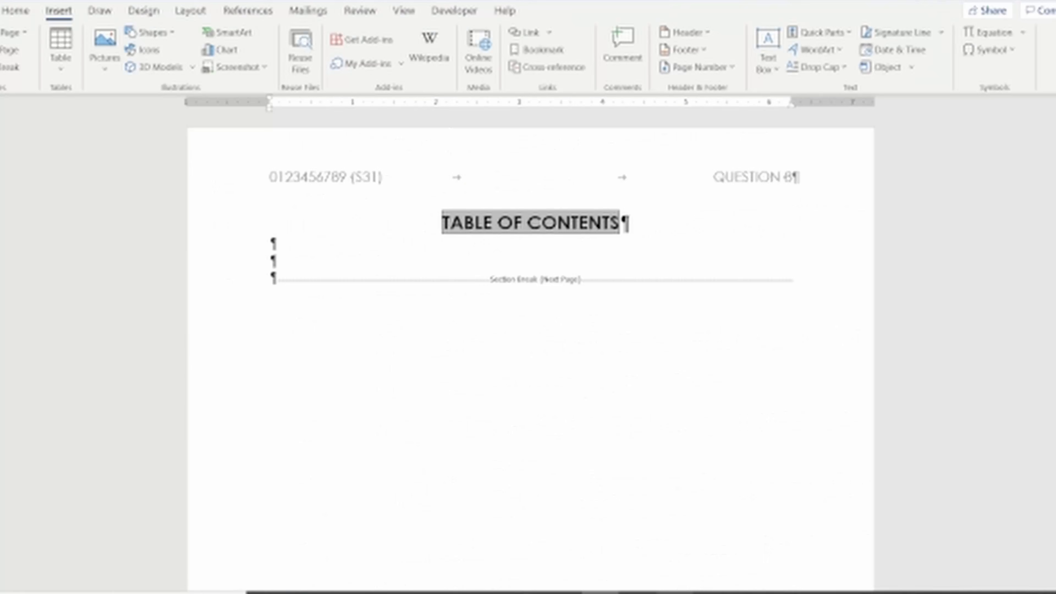
Insert a Page field in the 1, 2, 3 format at the centre of the Table of Contents page's header and make it bold
{"action": "double_click", "coordinate": [491, 183]}
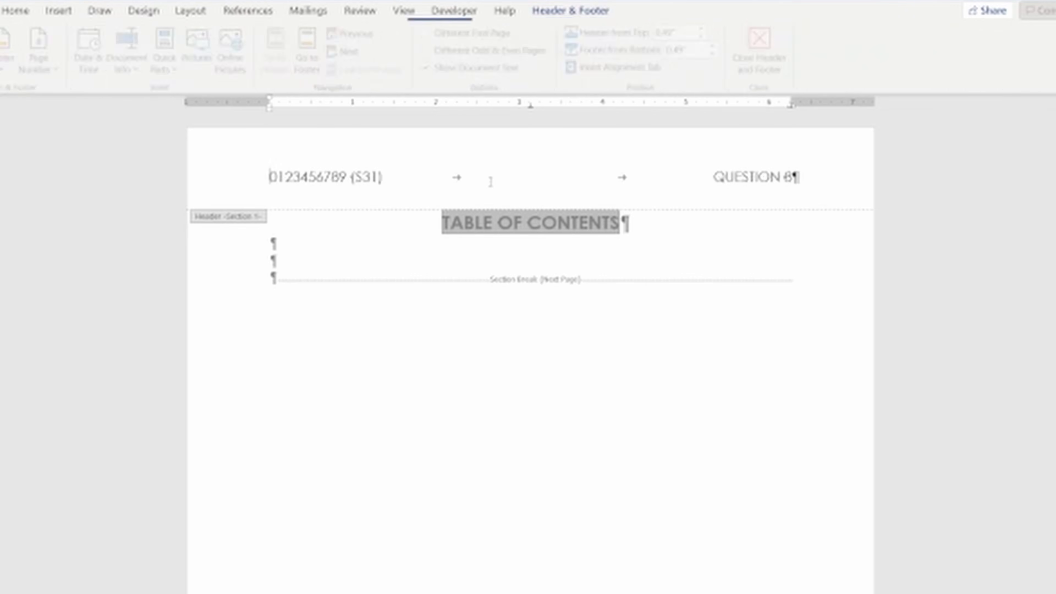
{"action": "left_click", "coordinate": [549, 173]}
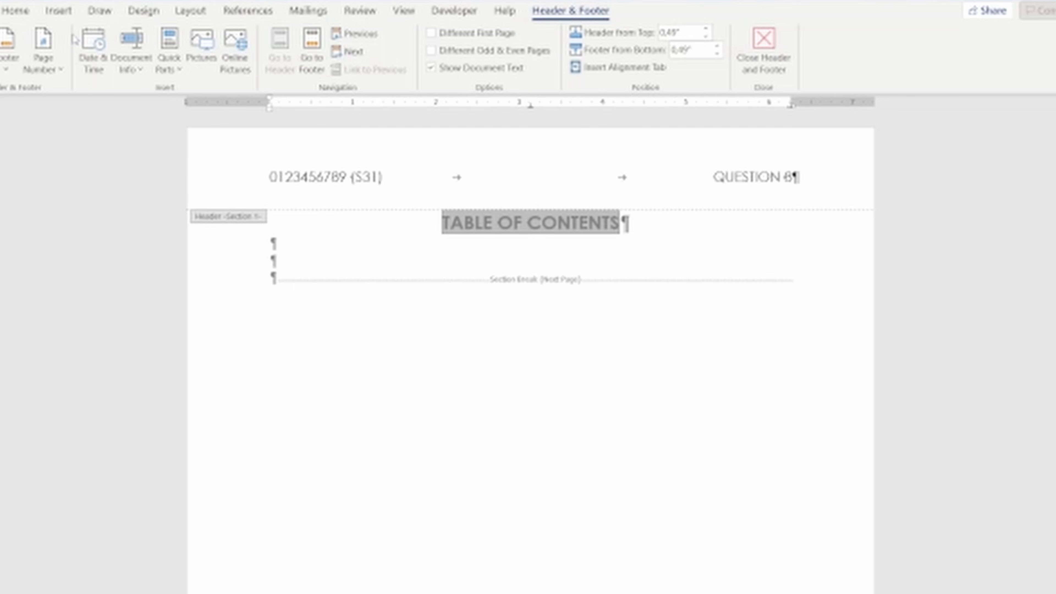
{"action": "left_click", "coordinate": [60, 17]}
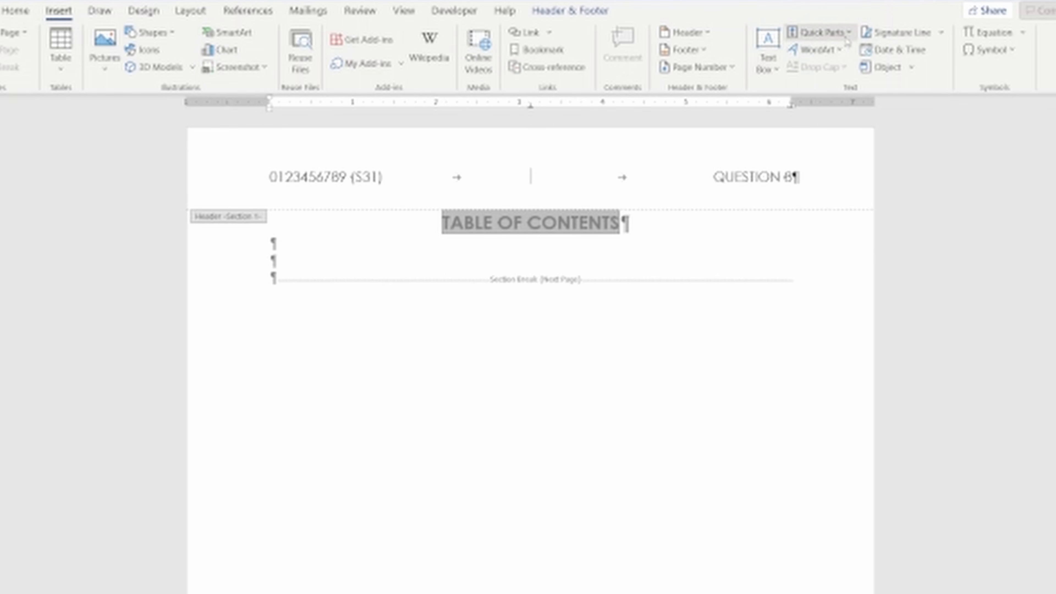
{"action": "left_click", "coordinate": [592, 11]}
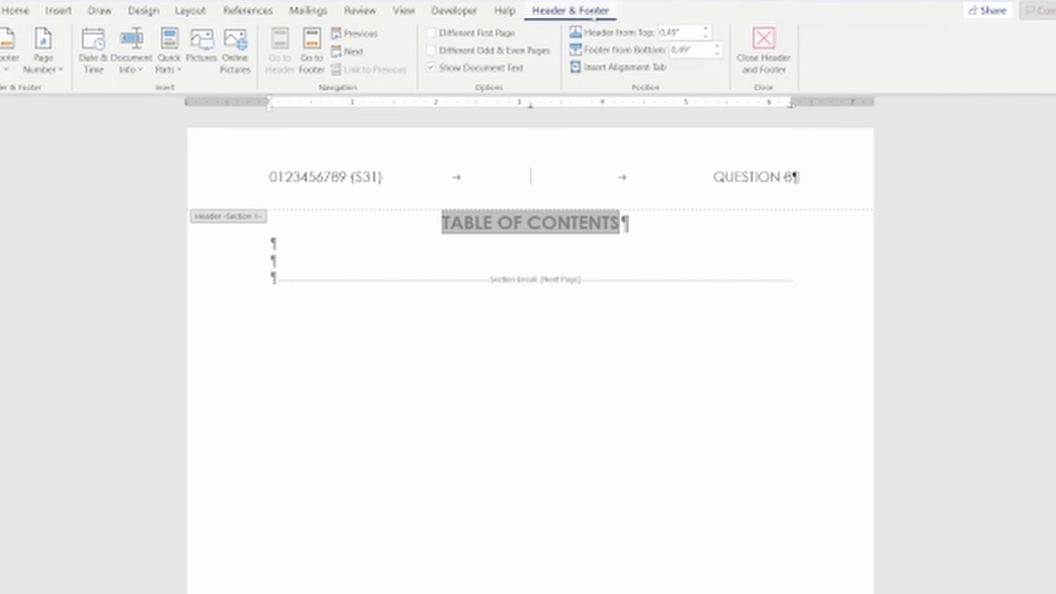
{"action": "left_click", "coordinate": [169, 60]}
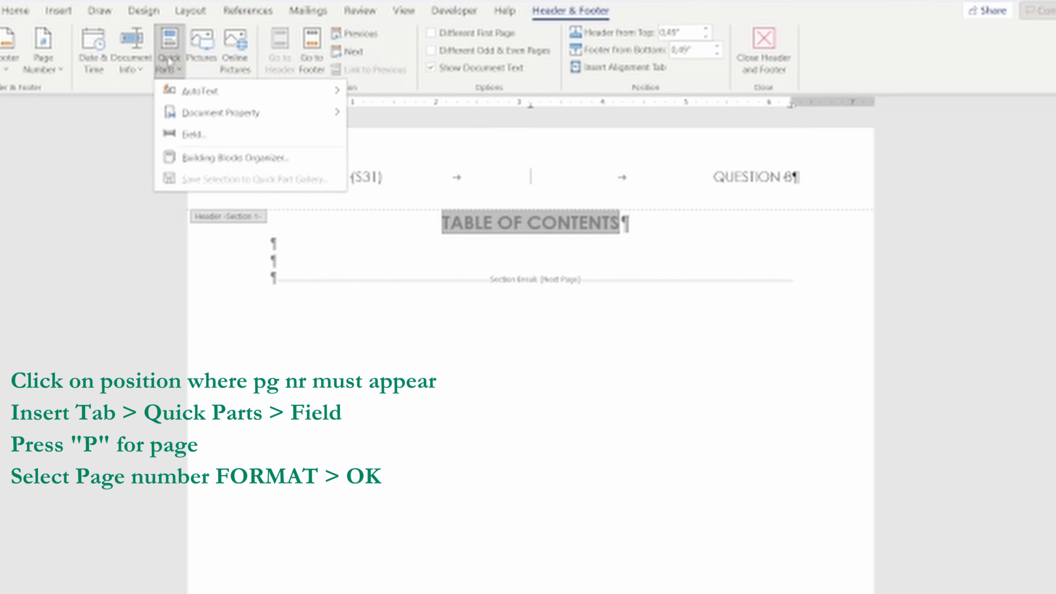
{"action": "left_click", "coordinate": [187, 134]}
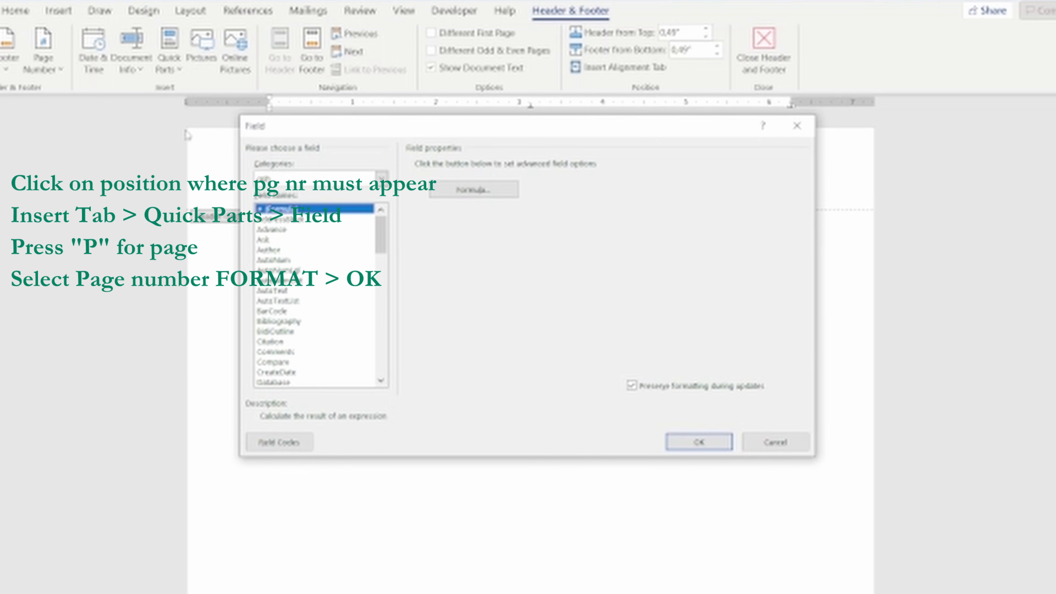
{"action": "key", "text": "p"}
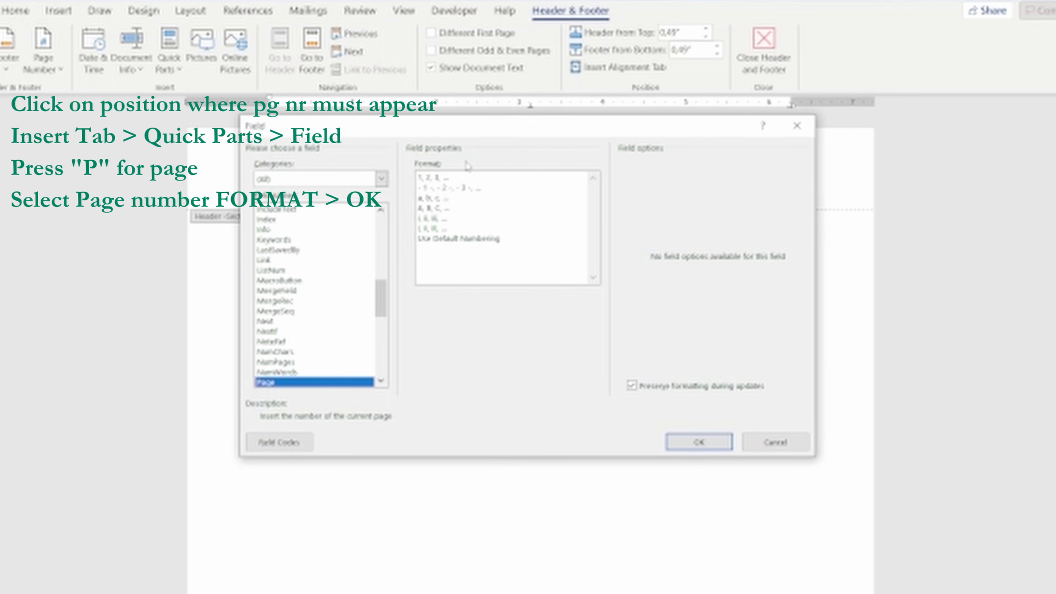
{"action": "left_click", "coordinate": [441, 178]}
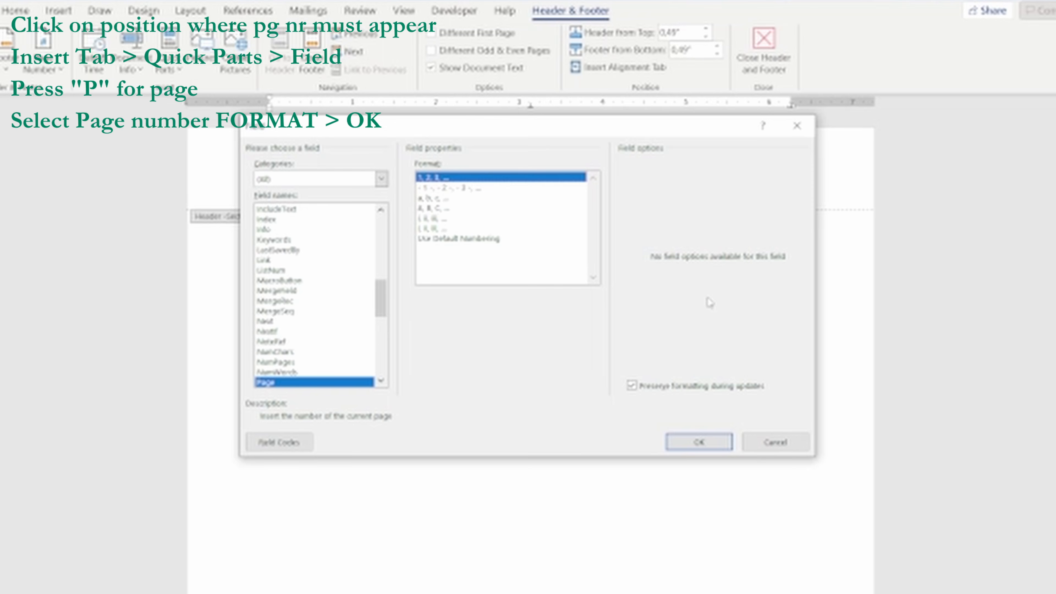
{"action": "left_click", "coordinate": [699, 443]}
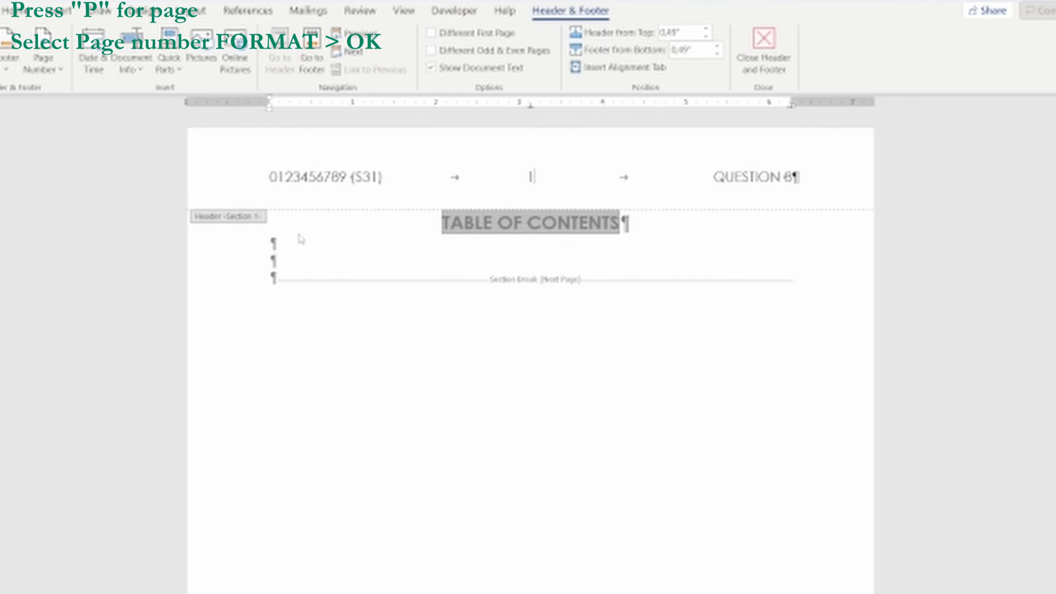
{"action": "double_click", "coordinate": [536, 178]}
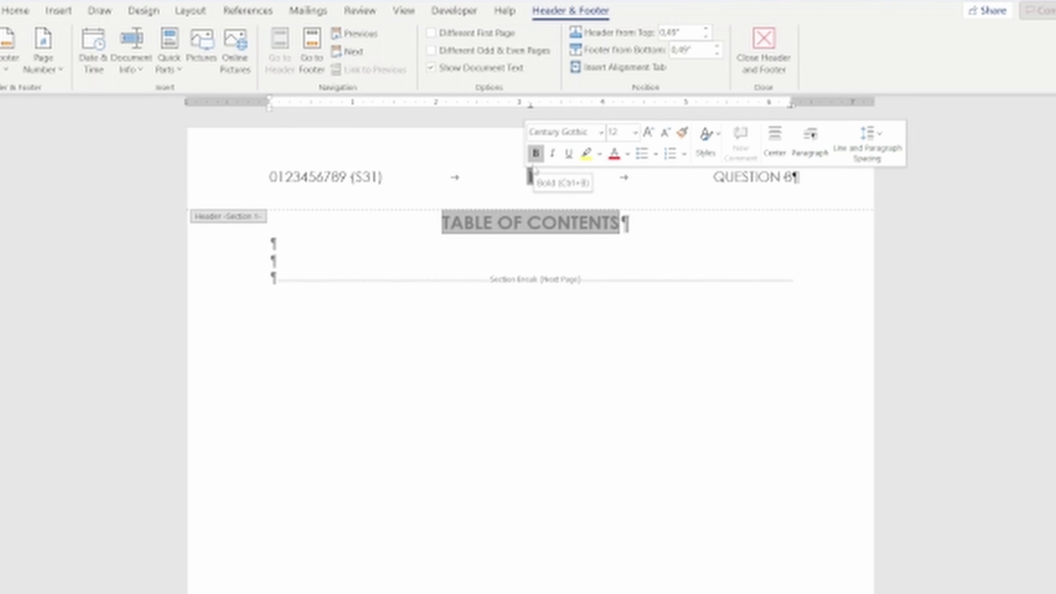
{"action": "left_click", "coordinate": [537, 155]}
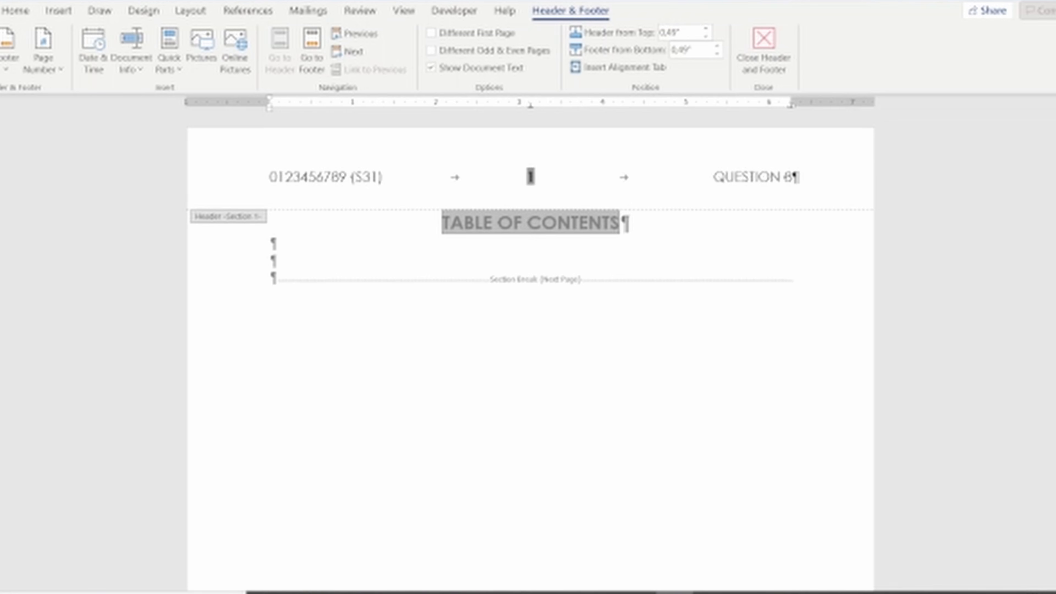
Read the exam PDF's instructions for the first and second pages, including the starting page number, and return to the Word document
{"action": "mouse_move", "coordinate": [600, 592]}
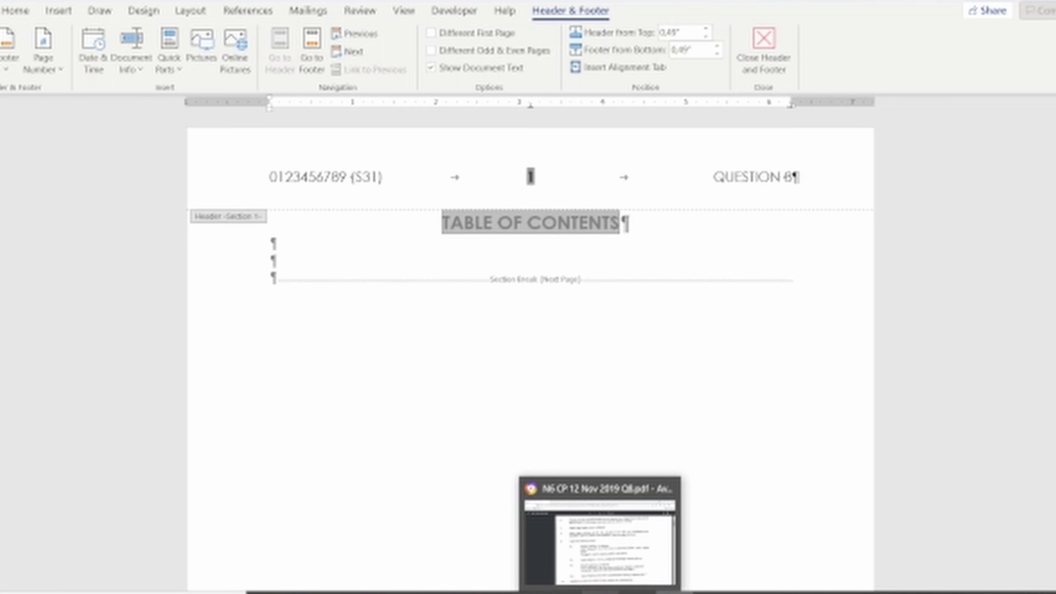
{"action": "left_click", "coordinate": [600, 537]}
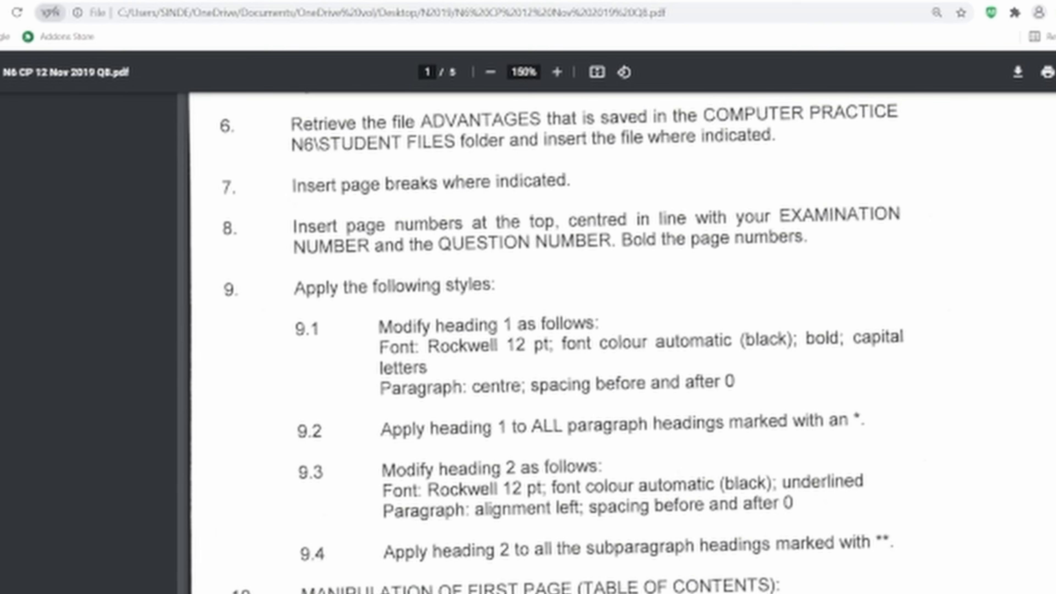
{"action": "scroll", "coordinate": [959, 499], "scroll_direction": "down", "scroll_amount": 1}
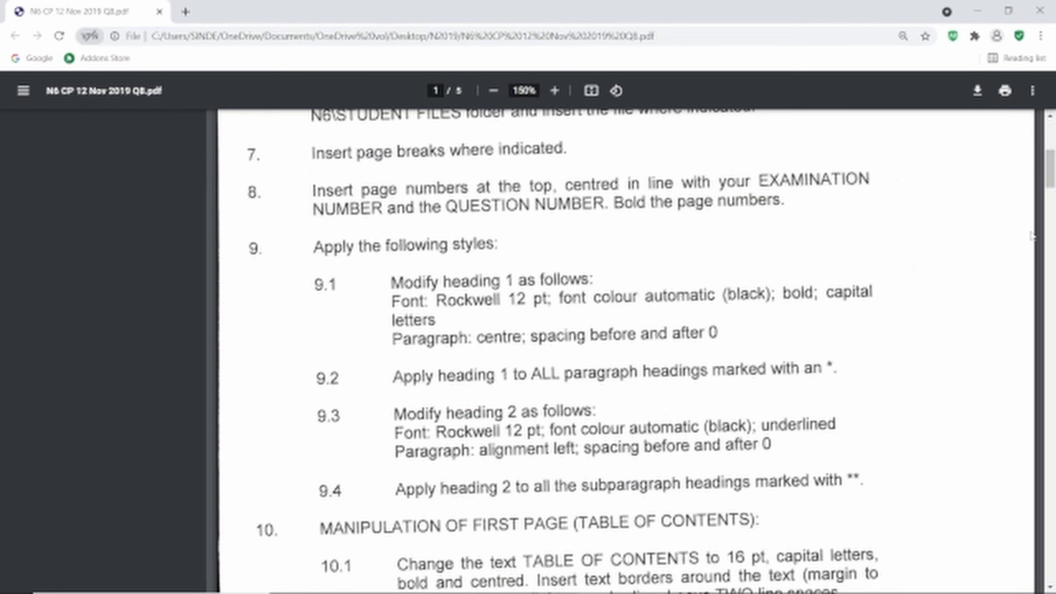
{"action": "left_click_drag", "start_coordinate": [1051, 172], "coordinate": [1051, 198]}
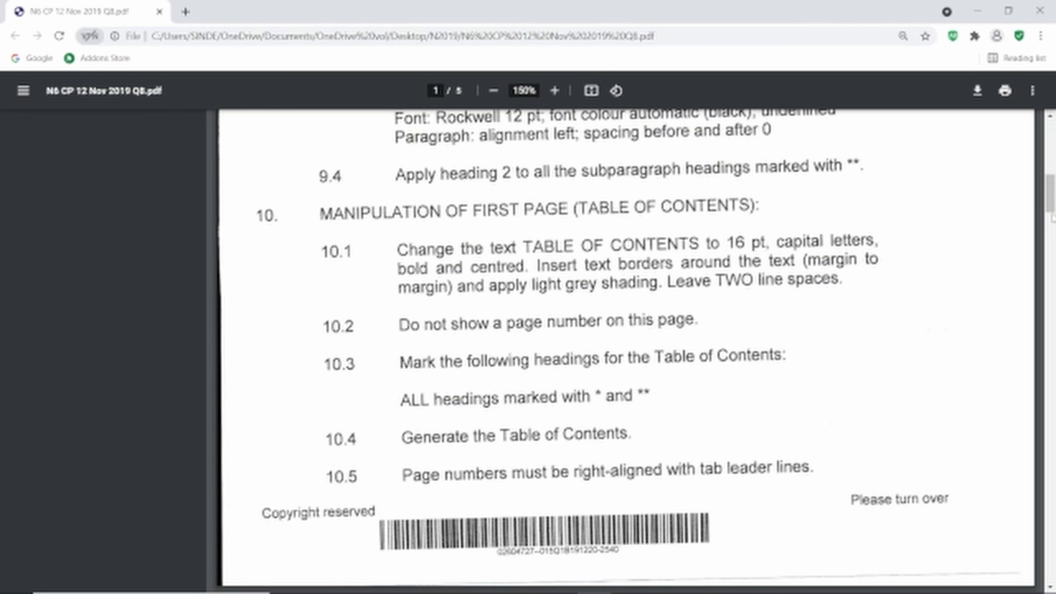
{"action": "scroll", "coordinate": [1051, 212], "scroll_direction": "down", "scroll_amount": 5}
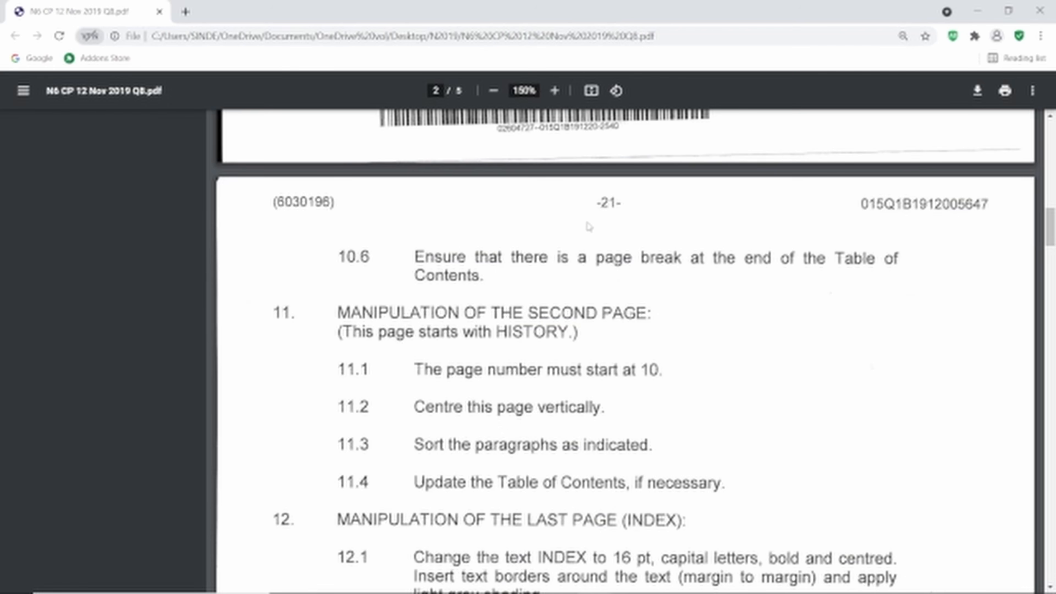
{"action": "mouse_move", "coordinate": [640, 592]}
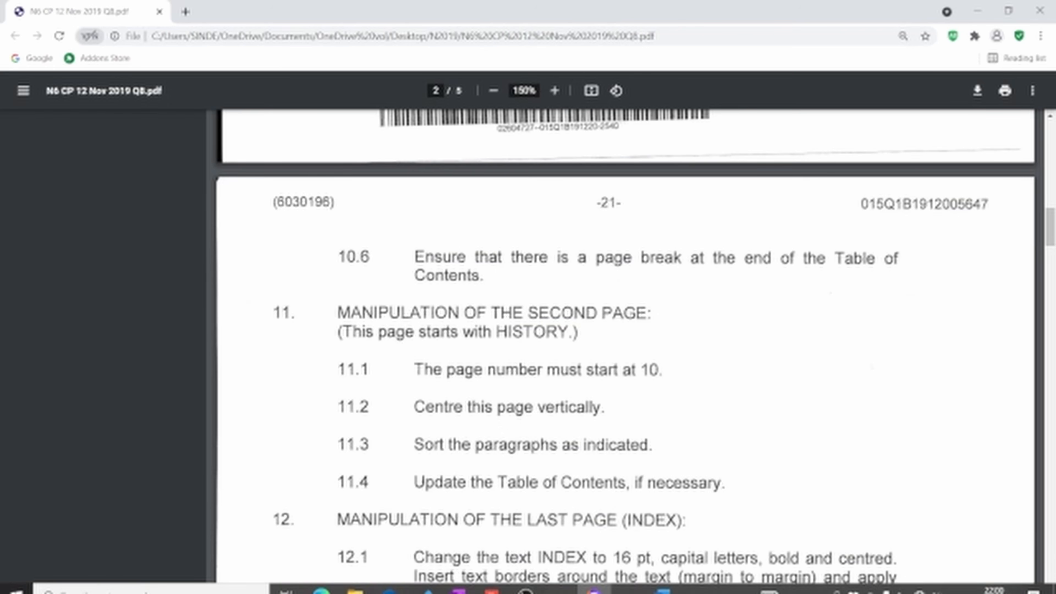
{"action": "left_click", "coordinate": [662, 581]}
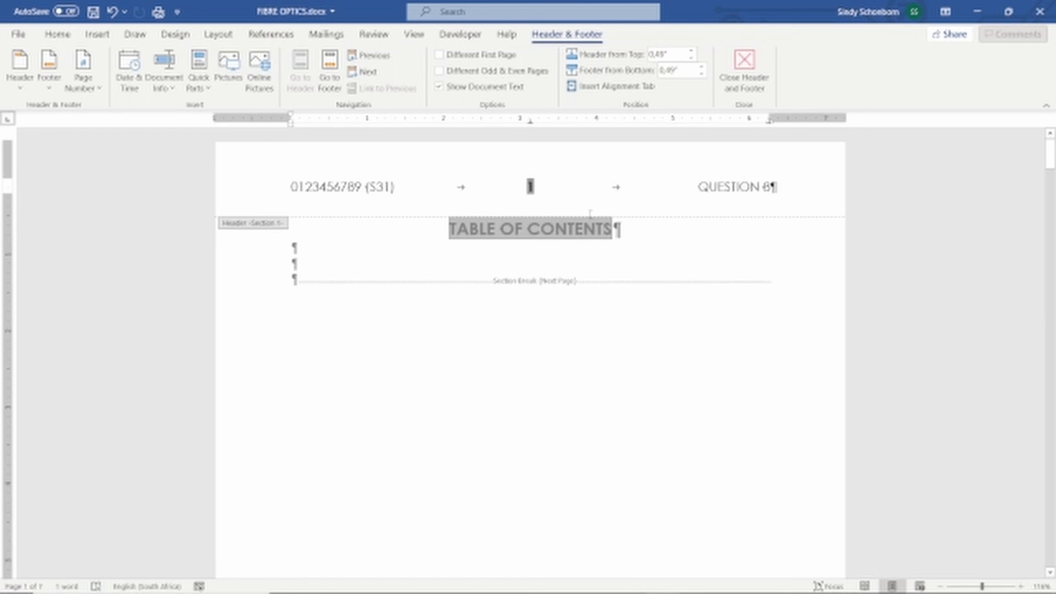
Set the page numbering of the Table of Contents section to start at 9
{"action": "double_click", "coordinate": [530, 187]}
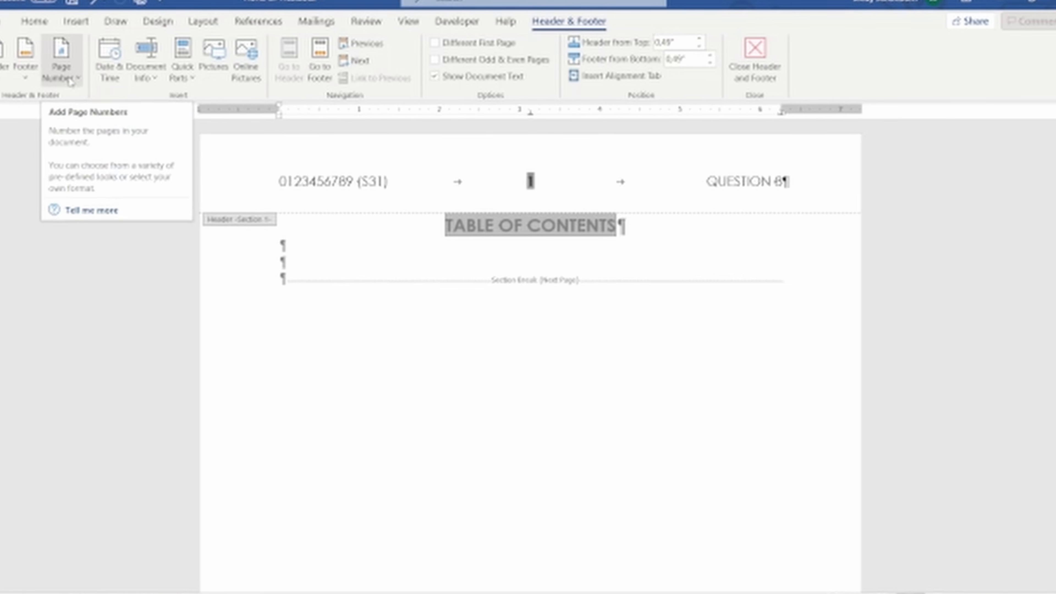
{"action": "left_click", "coordinate": [85, 87]}
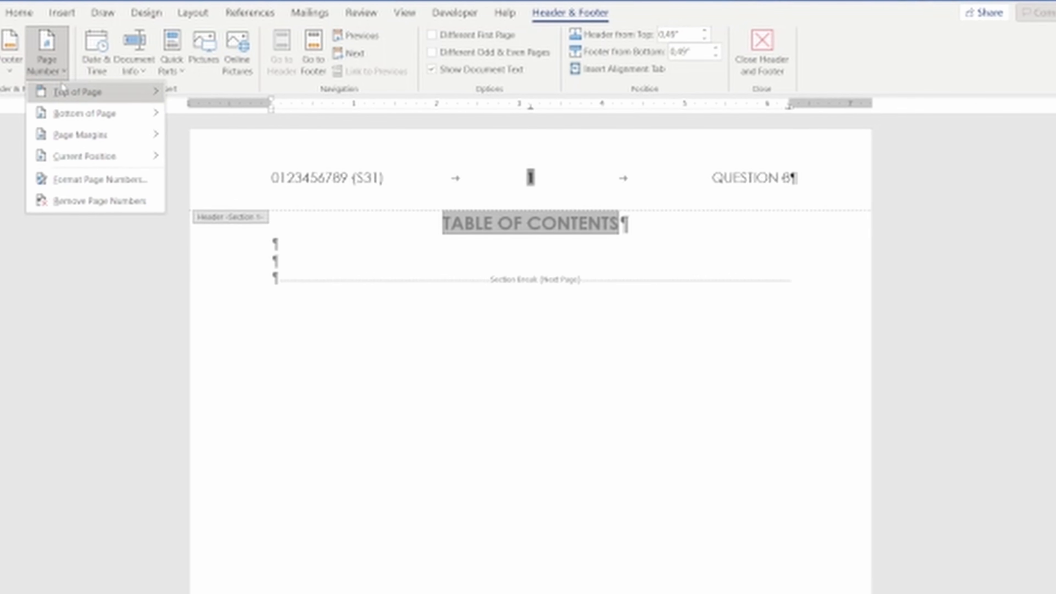
{"action": "left_click", "coordinate": [72, 179]}
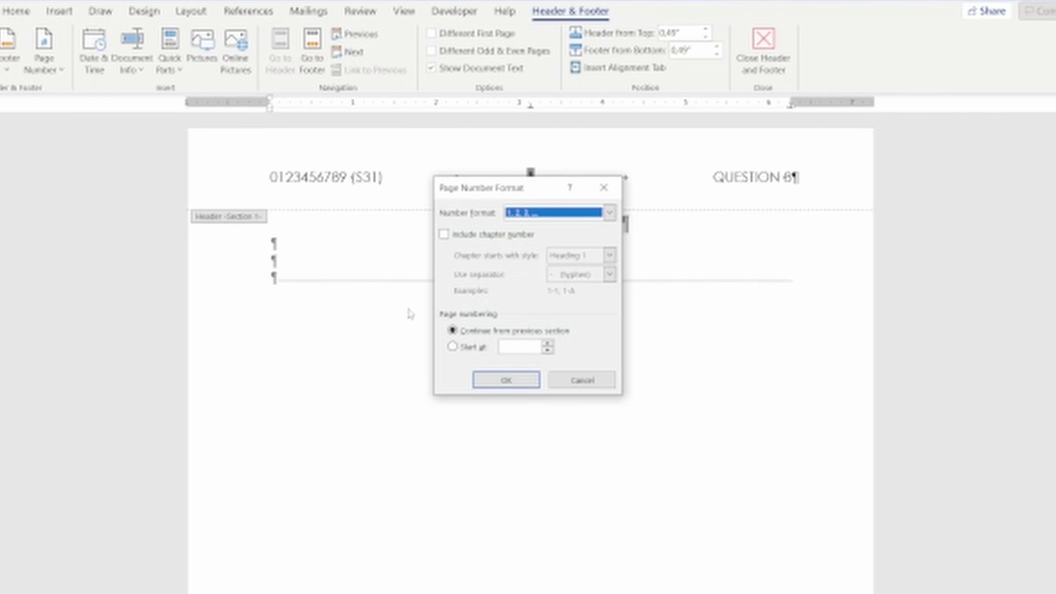
{"action": "left_click", "coordinate": [472, 354]}
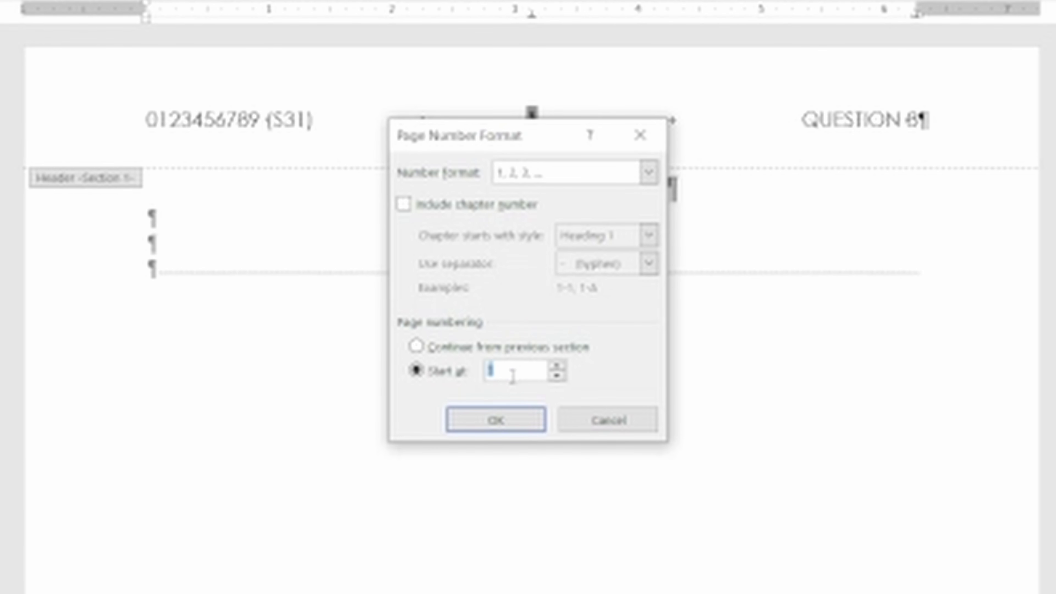
{"action": "type", "text": "5"}
{"action": "left_click", "coordinate": [504, 424]}
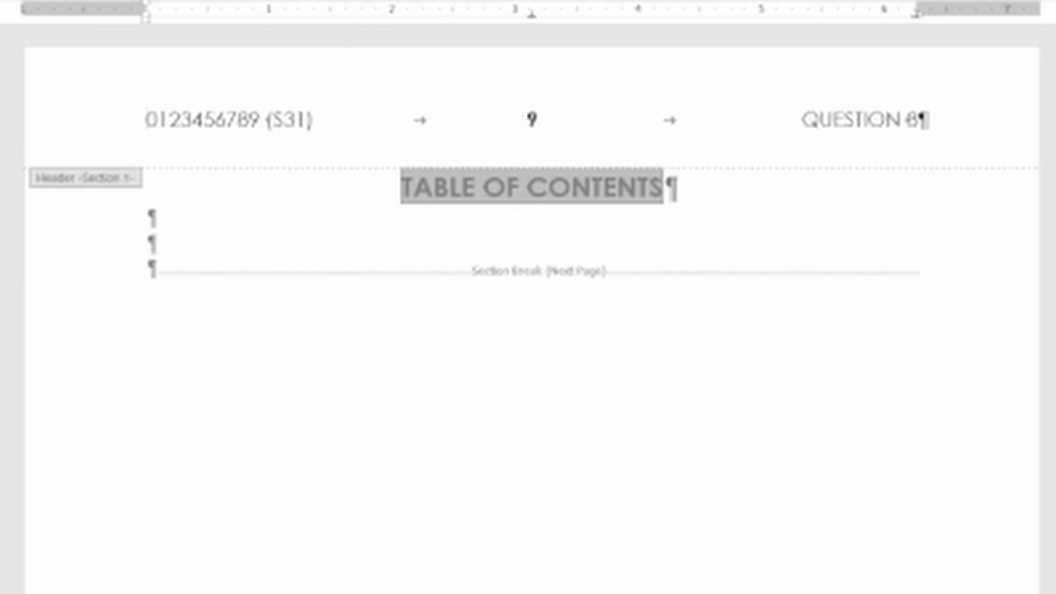
{"action": "scroll", "coordinate": [533, 297], "scroll_direction": "down", "scroll_amount": 15}
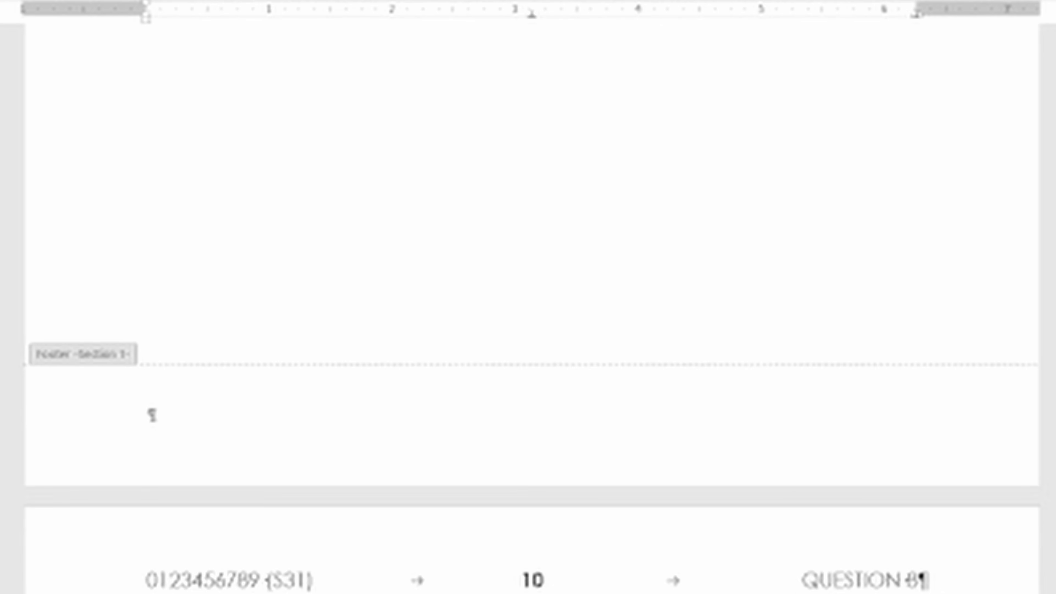
Check the page numbers in the headers of the Table of Contents page and the following section
{"action": "scroll", "coordinate": [532, 441], "scroll_direction": "down", "scroll_amount": 1}
{"action": "scroll", "coordinate": [533, 308], "scroll_direction": "down", "scroll_amount": 15}
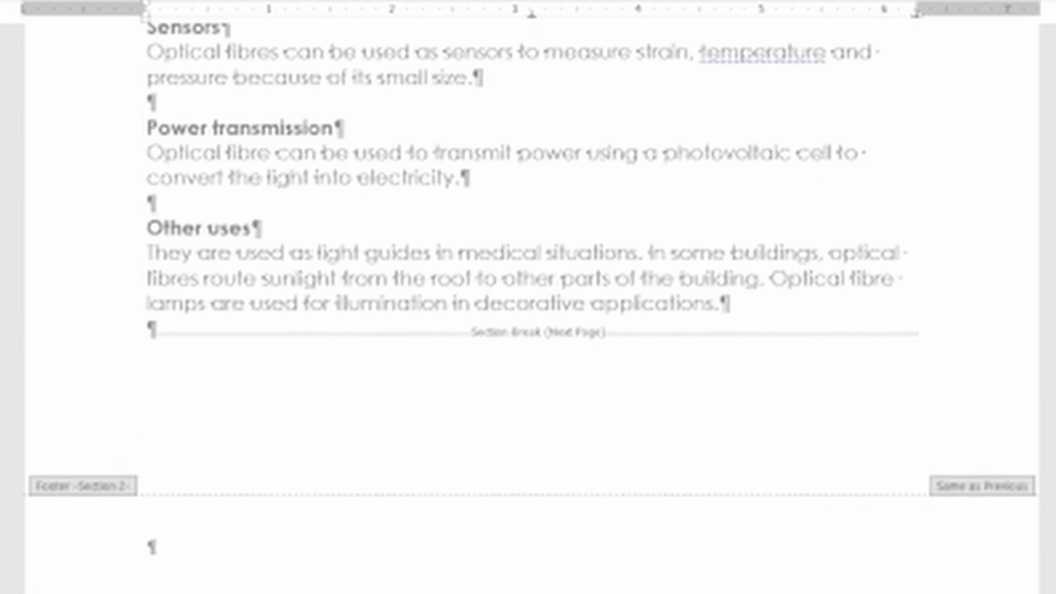
{"action": "scroll", "coordinate": [532, 308], "scroll_direction": "up", "scroll_amount": 4}
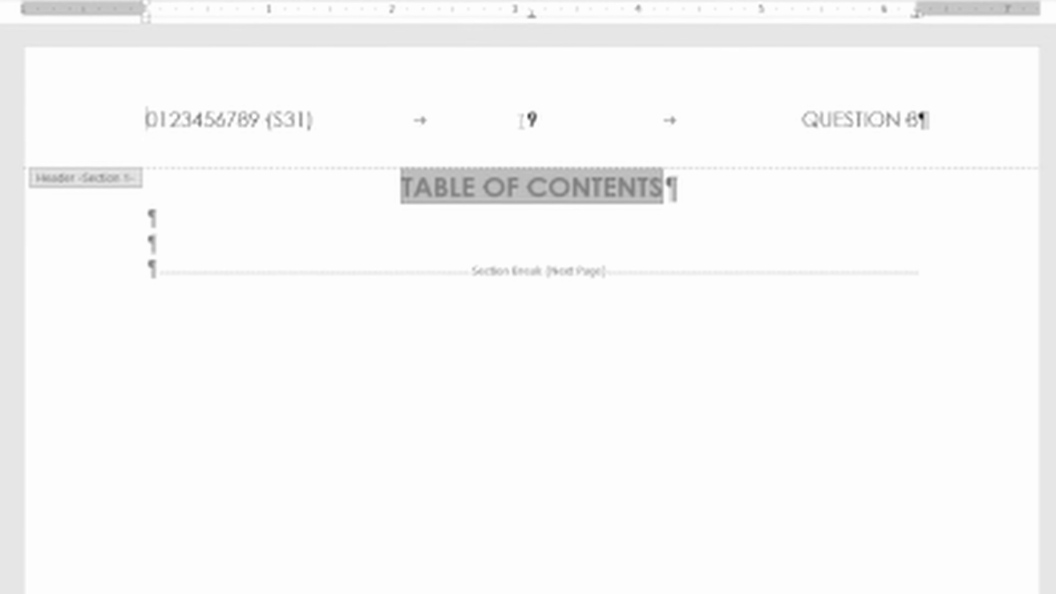
{"action": "left_click_drag", "start_coordinate": [522, 118], "coordinate": [539, 120]}
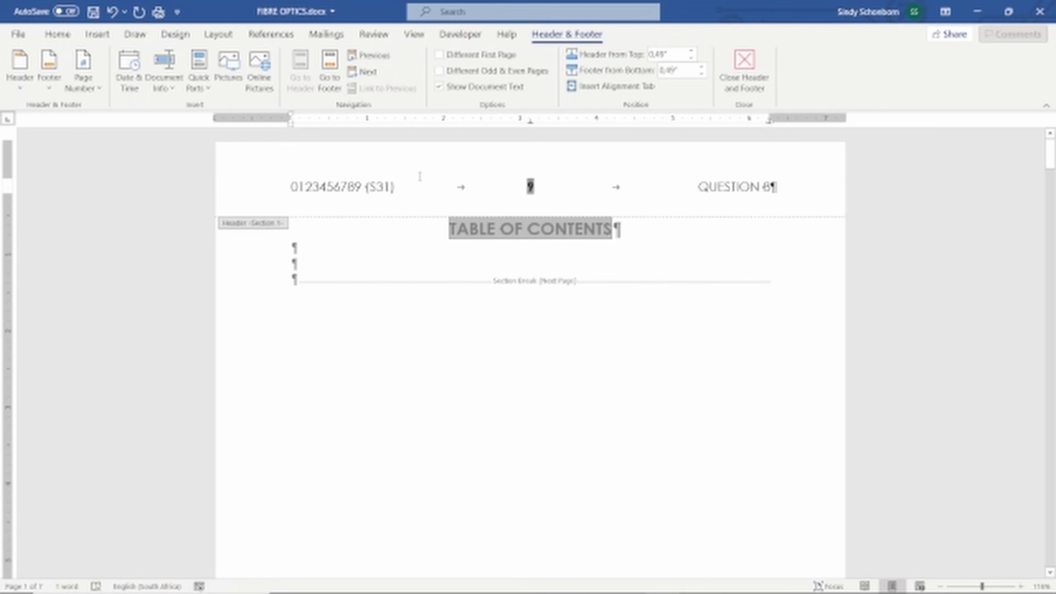
Read the exam PDF's instructions for manipulating the first page, including its page number, and return to the Word document
{"action": "mouse_move", "coordinate": [525, 592]}
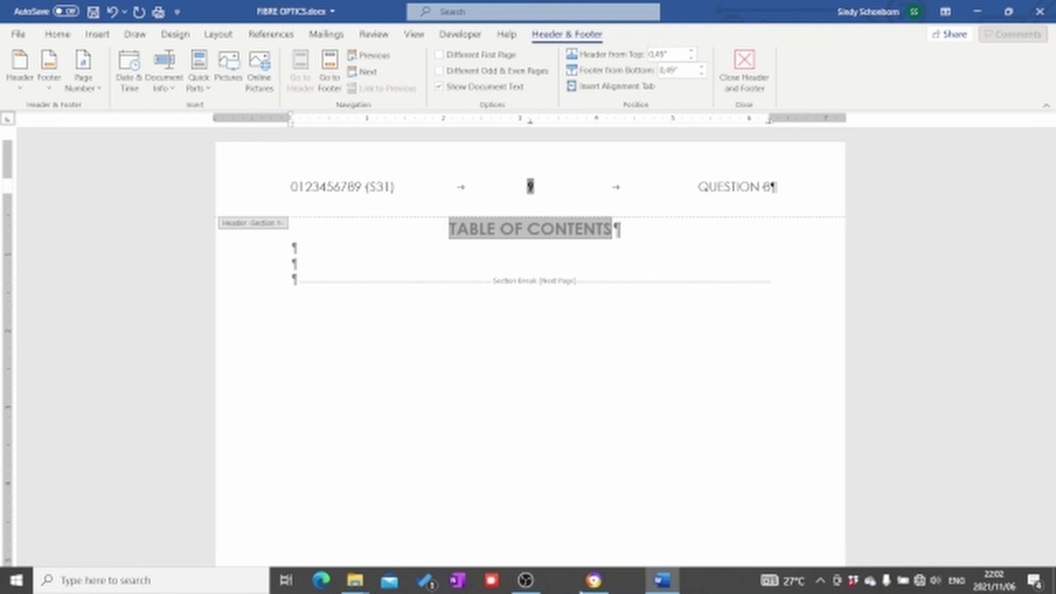
{"action": "left_click", "coordinate": [596, 590]}
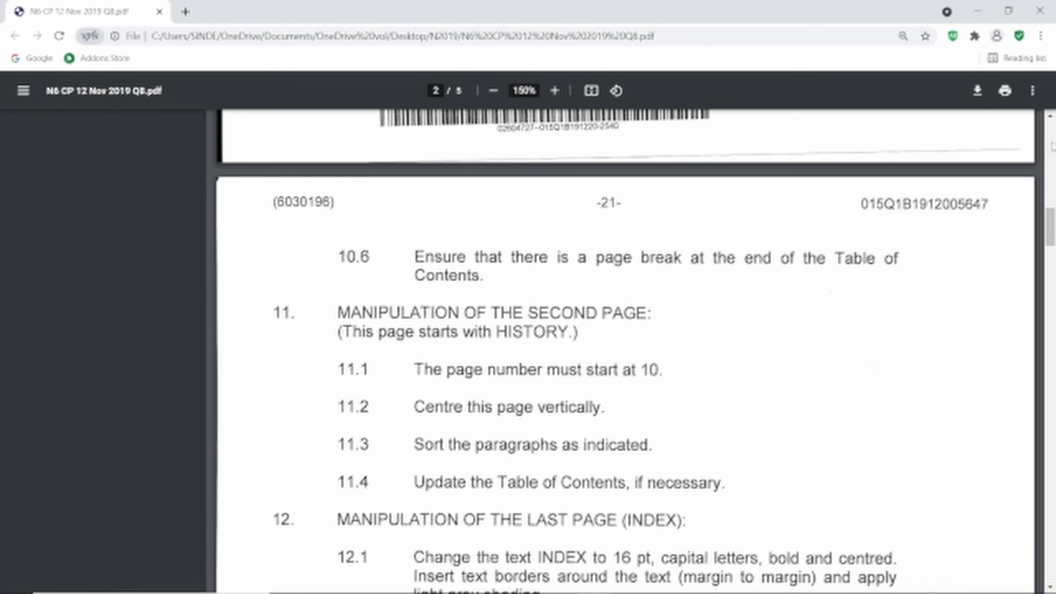
{"action": "left_click", "coordinate": [1051, 118]}
{"action": "scroll", "coordinate": [1050, 118], "scroll_direction": "up", "scroll_amount": 8}
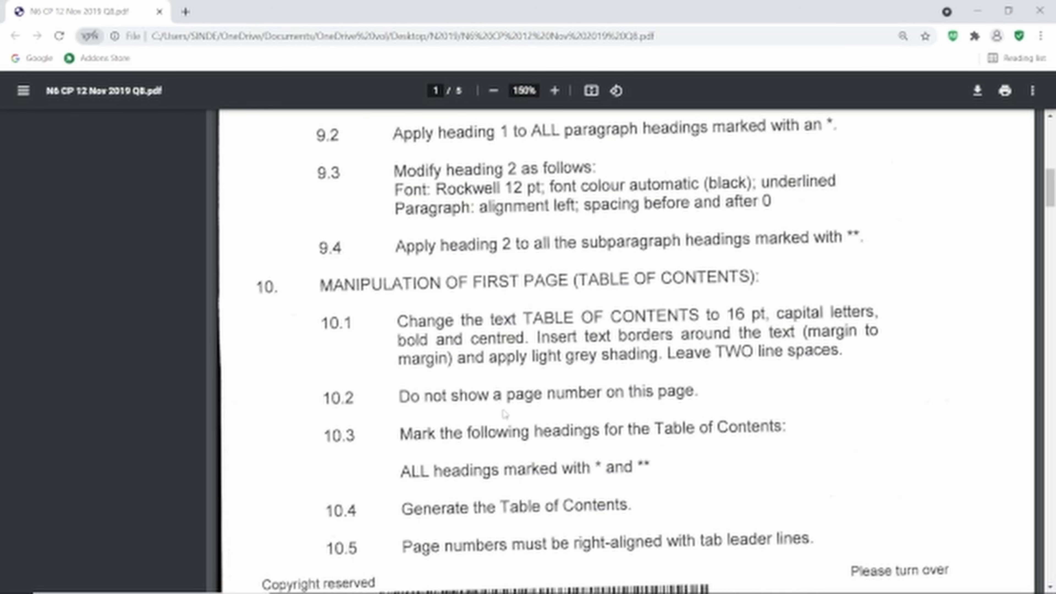
{"action": "mouse_move", "coordinate": [633, 588]}
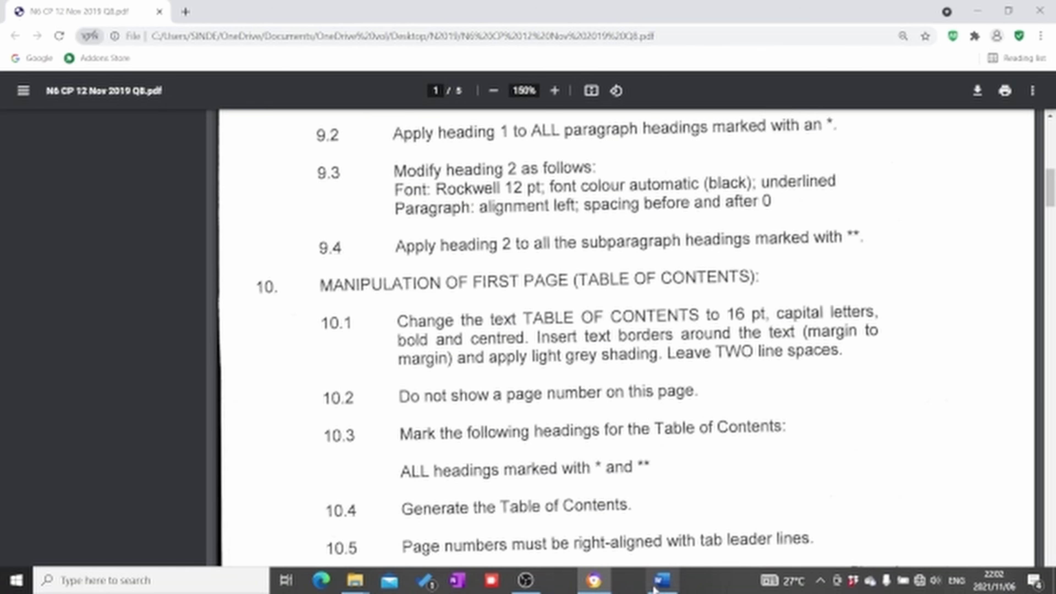
{"action": "left_click", "coordinate": [660, 580]}
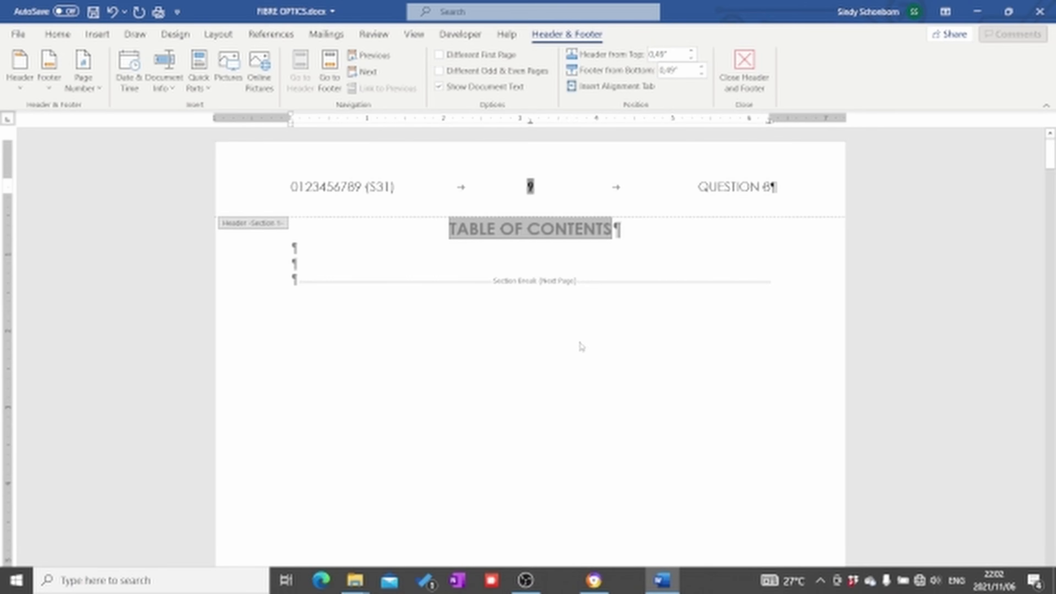
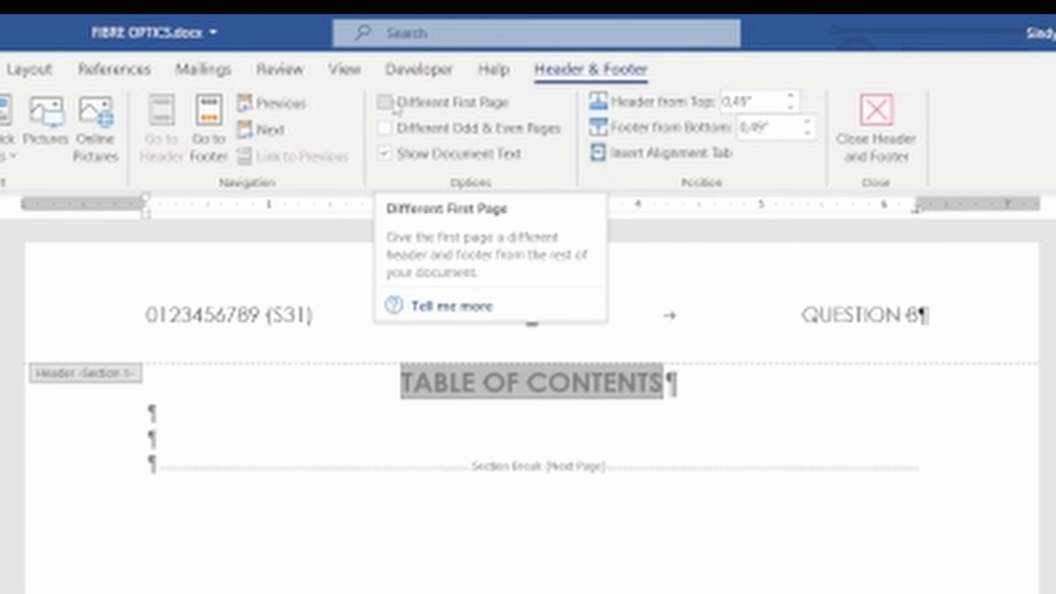
Enable a different first page header for the Table of Contents section and copy the examination number from the second page's header
{"action": "left_click", "coordinate": [385, 103]}
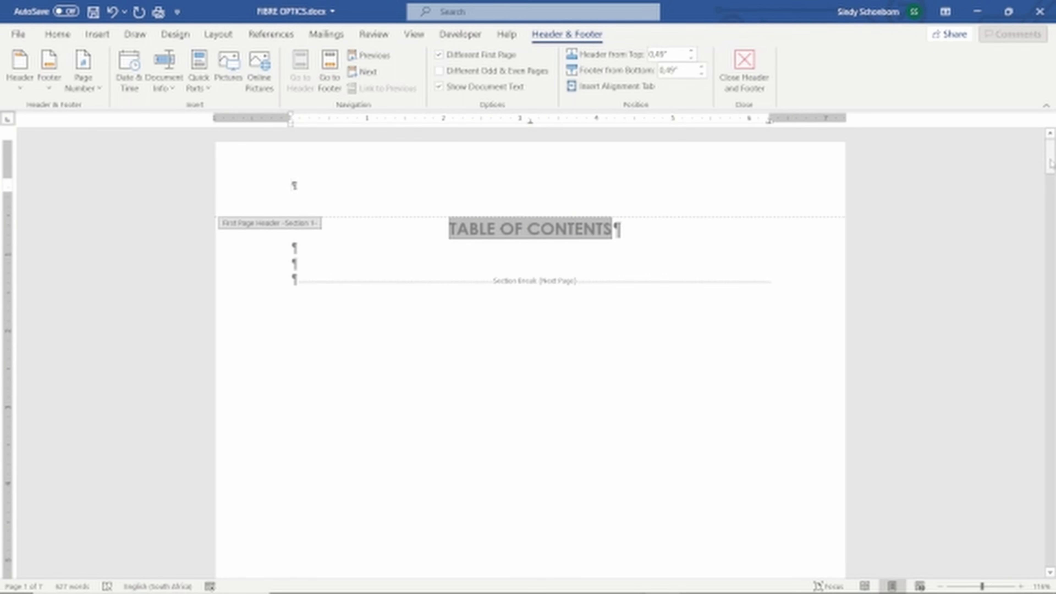
{"action": "left_click_drag", "start_coordinate": [1051, 162], "coordinate": [1043, 213]}
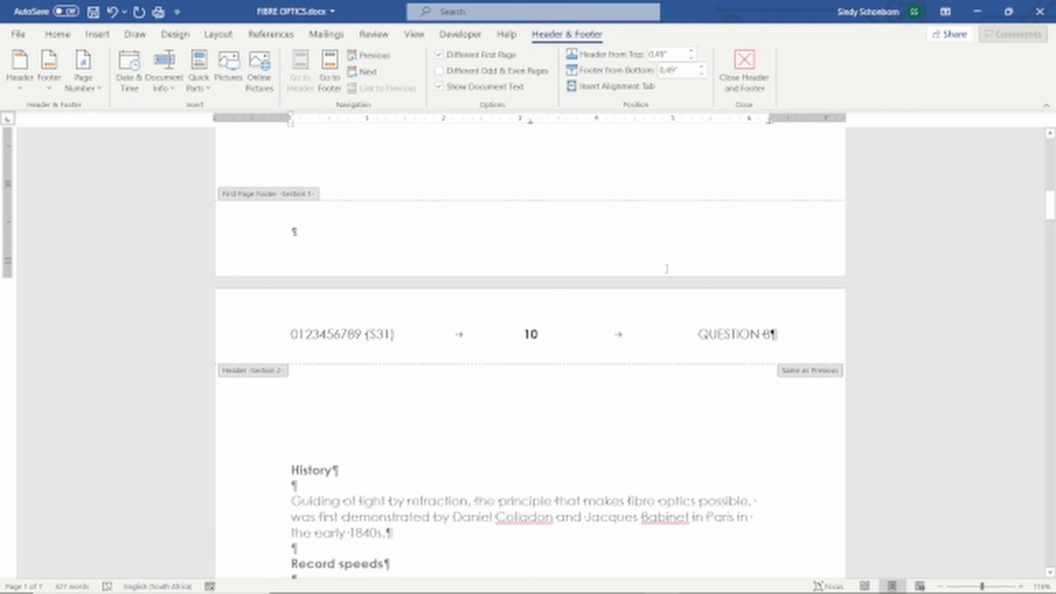
{"action": "left_click_drag", "start_coordinate": [396, 336], "coordinate": [291, 335]}
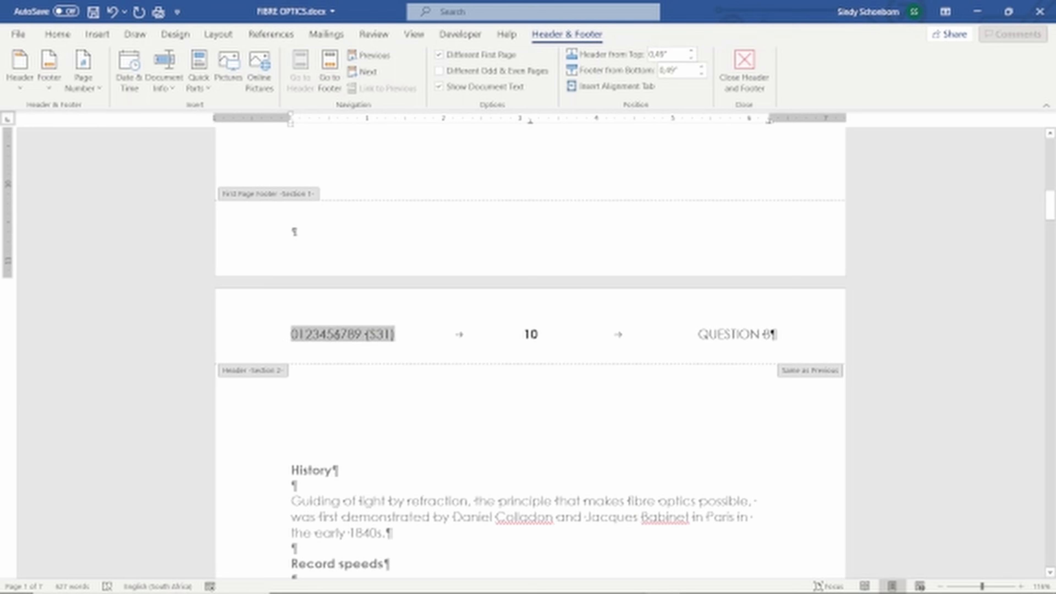
{"action": "right_click", "coordinate": [325, 334]}
{"action": "left_click", "coordinate": [351, 362]}
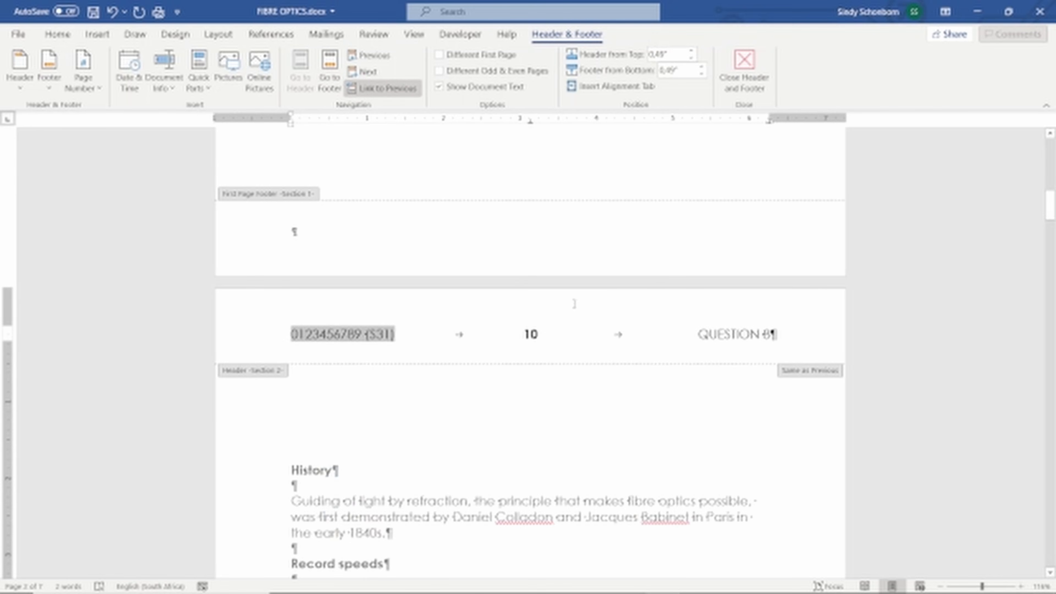
Paste the examination number into the Table of Contents page's header and add QUESTION 8 at its right tab stop, leaving the centre empty
{"action": "left_click_drag", "start_coordinate": [1051, 207], "coordinate": [1049, 163]}
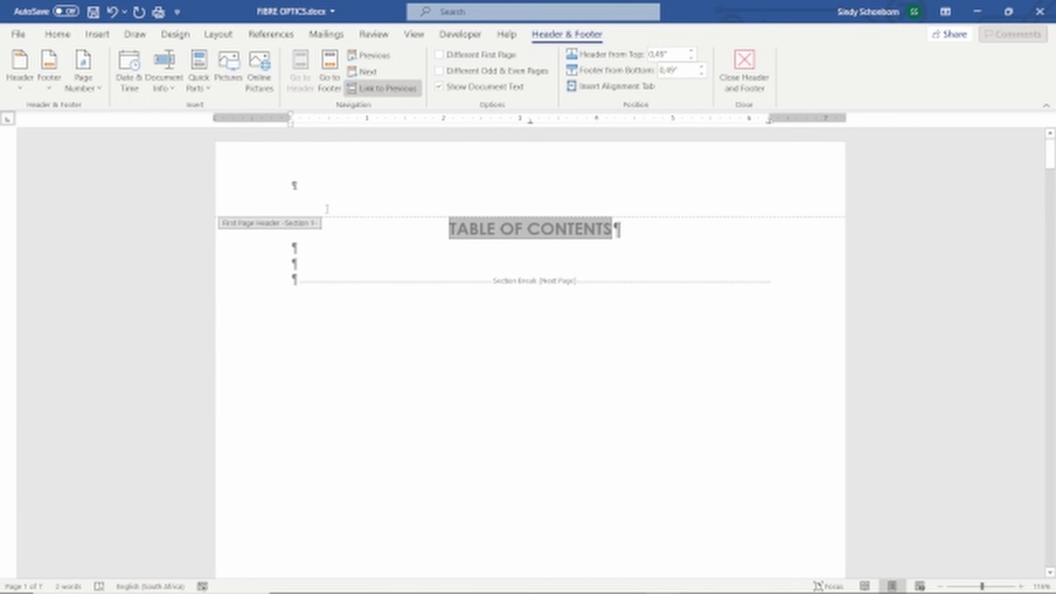
{"action": "left_click", "coordinate": [307, 186]}
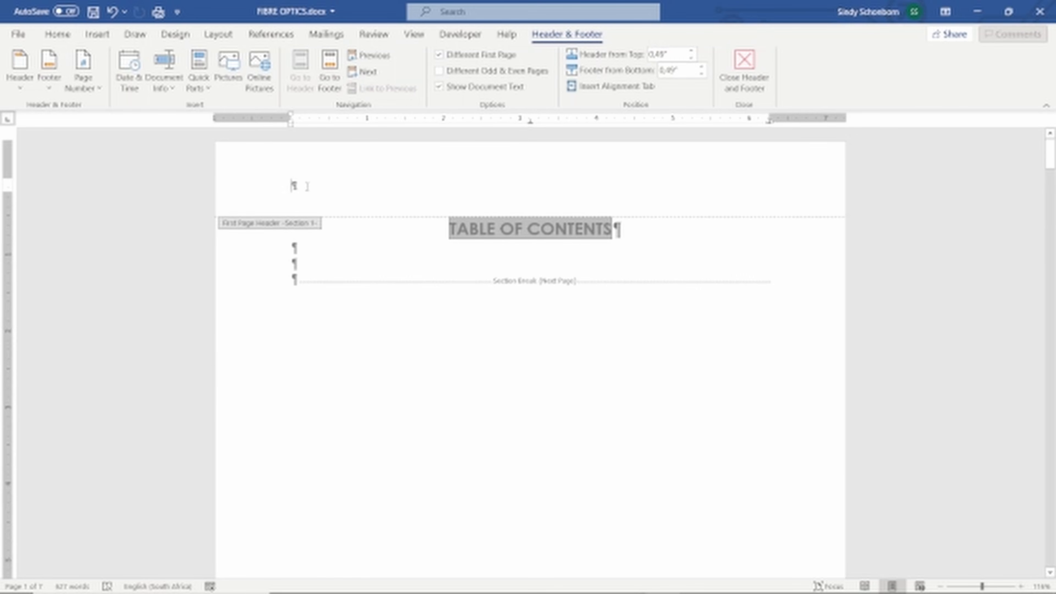
{"action": "key", "text": "ctrl+v"}
{"action": "key", "text": "Tab"}
{"action": "key", "text": "Tab"}
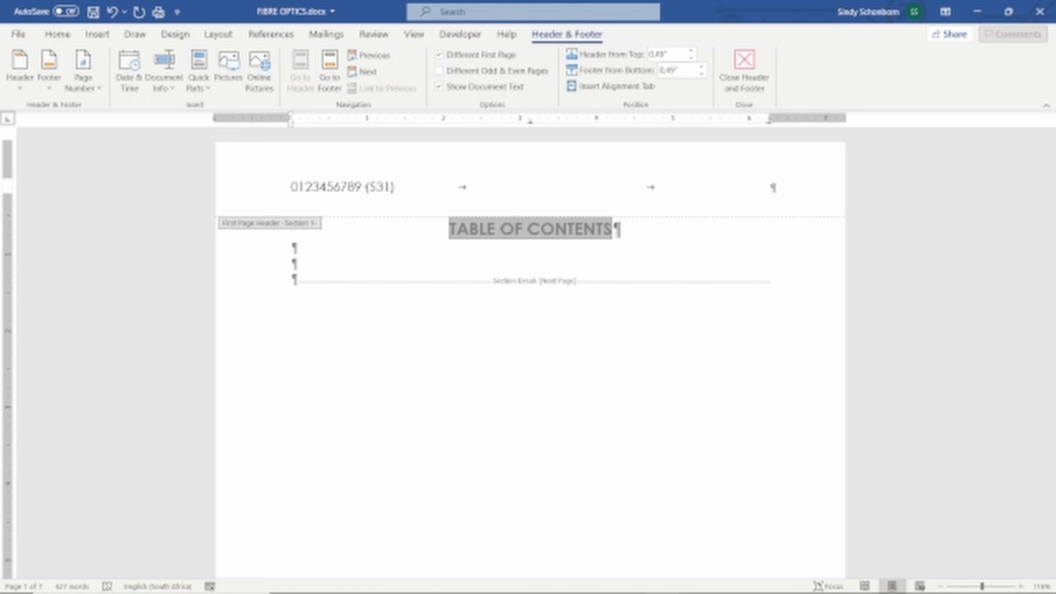
{"action": "type", "text": "QUESTION"}
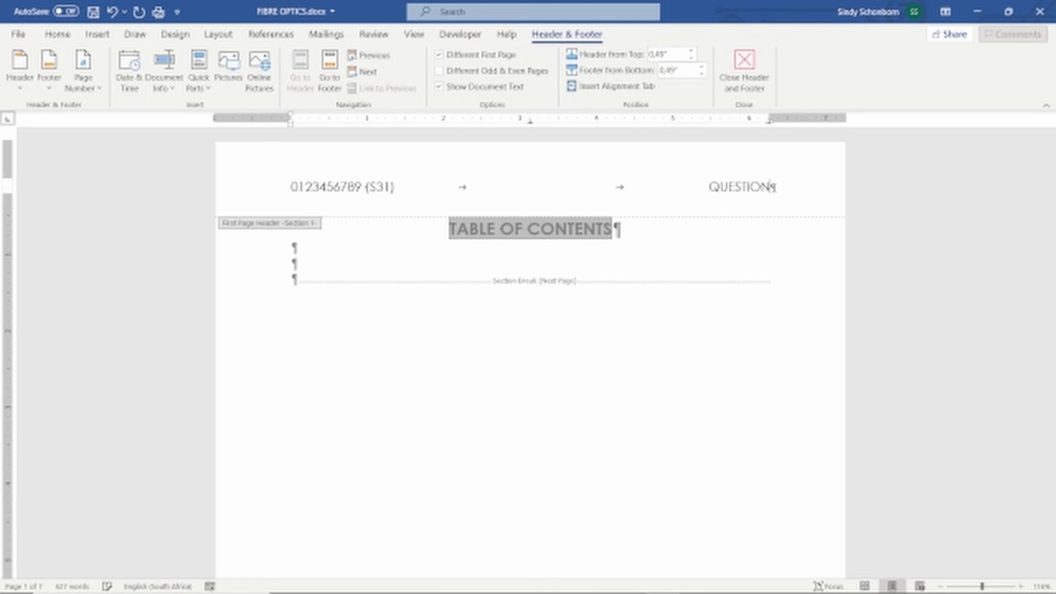
{"action": "type", "text": " 6"}
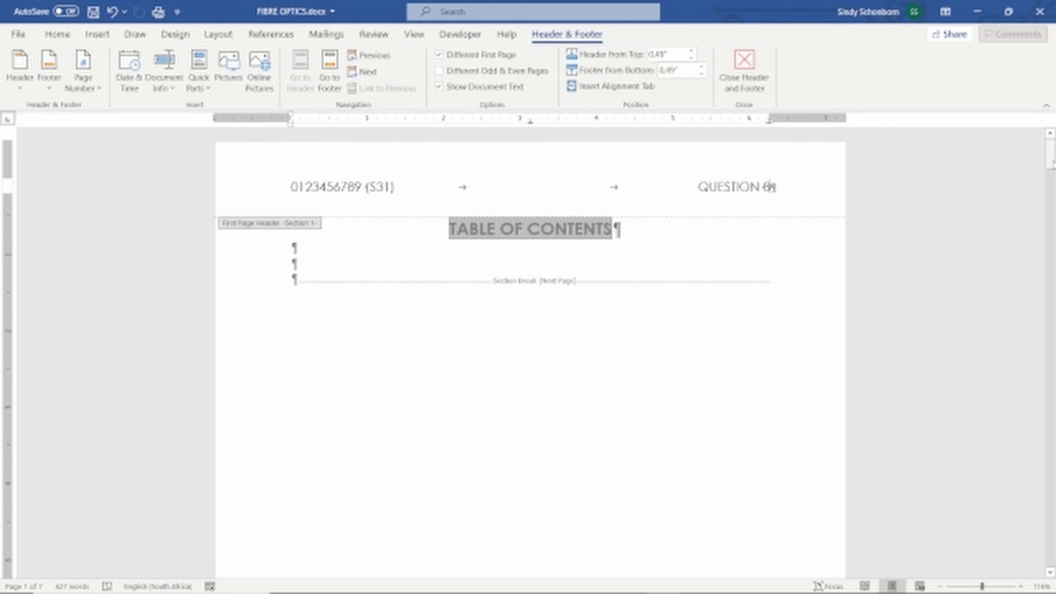
Read the exam PDF's heading style instructions and the headings marked with asterisks, and return to the Word document
{"action": "mouse_move", "coordinate": [1053, 164]}
{"action": "left_mouse_down"}
{"action": "mouse_move", "coordinate": [1053, 269]}
{"action": "mouse_move", "coordinate": [1053, 163]}
{"action": "left_mouse_up"}
{"action": "mouse_move", "coordinate": [626, 590]}
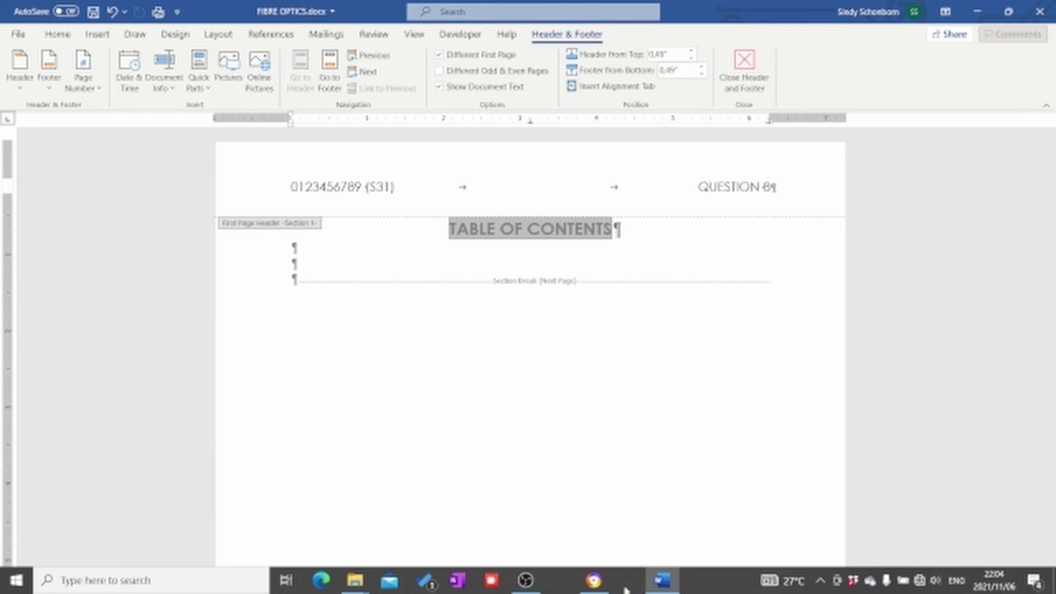
{"action": "left_click", "coordinate": [593, 582]}
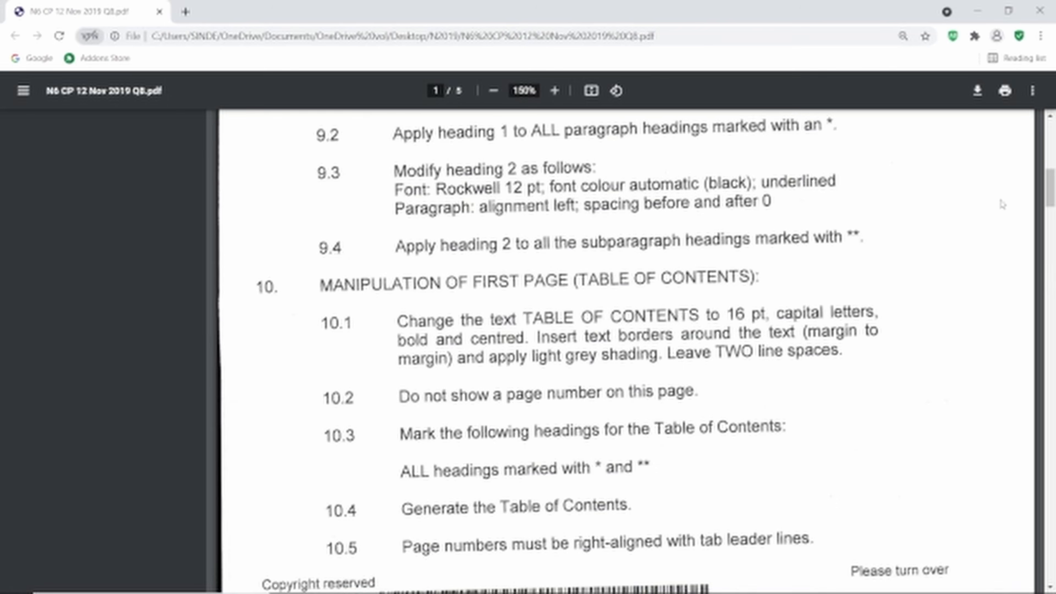
{"action": "left_click_drag", "start_coordinate": [1054, 184], "coordinate": [1054, 168]}
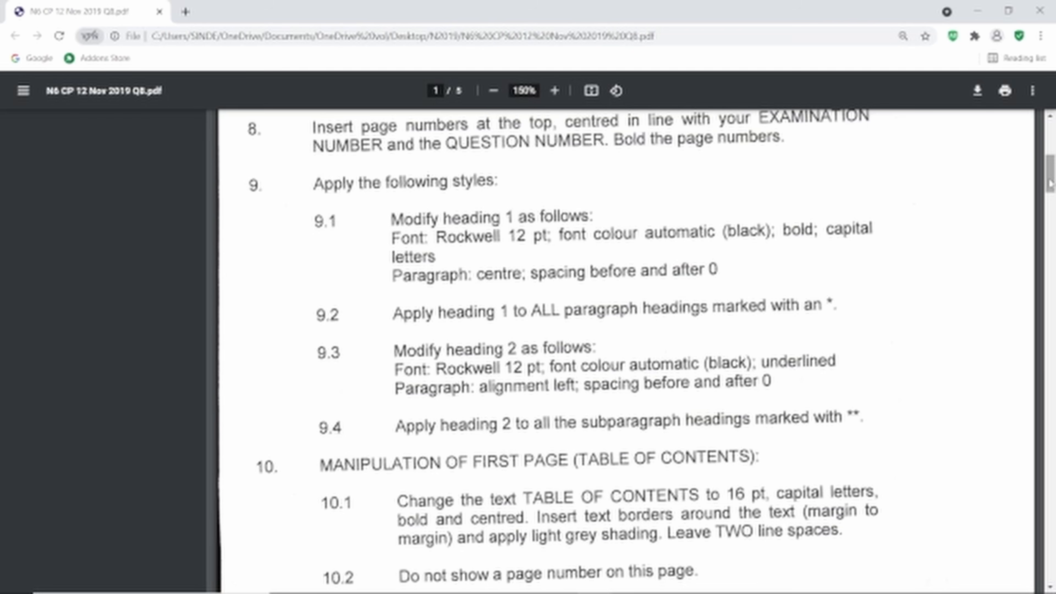
{"action": "left_click_drag", "start_coordinate": [1050, 183], "coordinate": [1050, 304]}
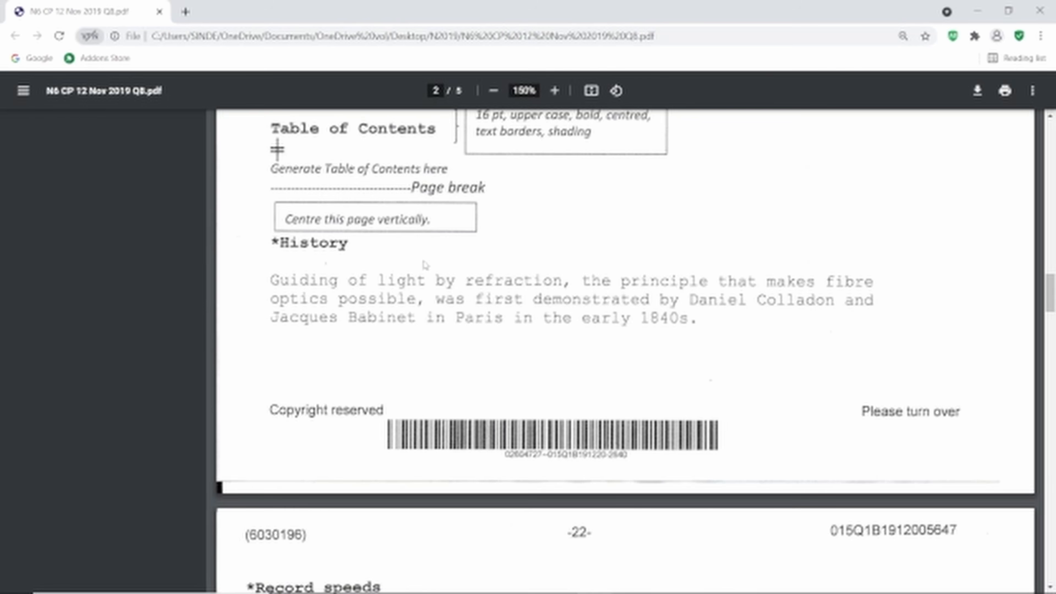
{"action": "left_click_drag", "start_coordinate": [1049, 306], "coordinate": [1017, 183]}
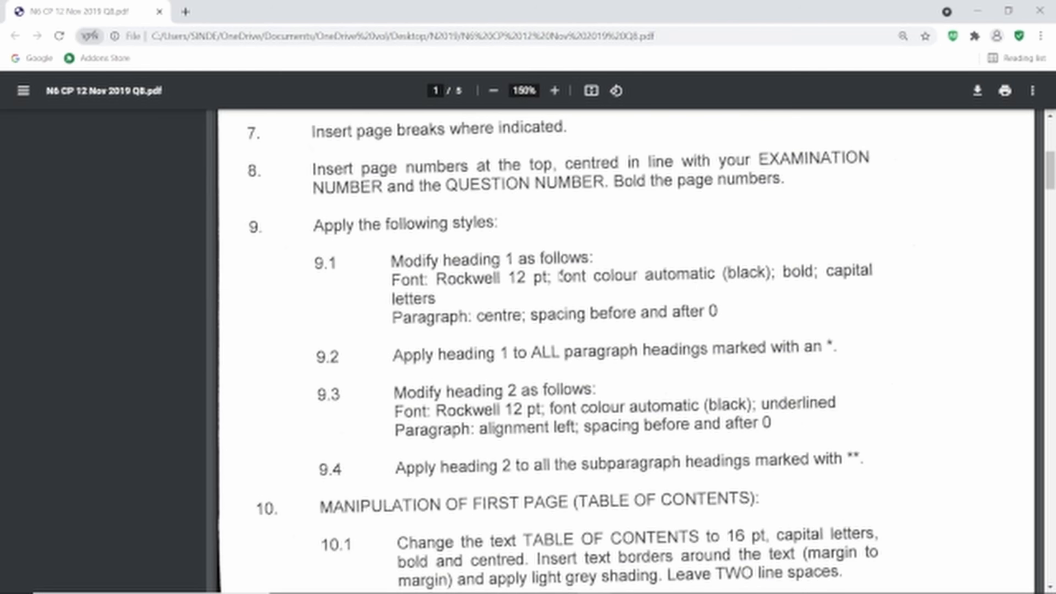
{"action": "mouse_move", "coordinate": [632, 591]}
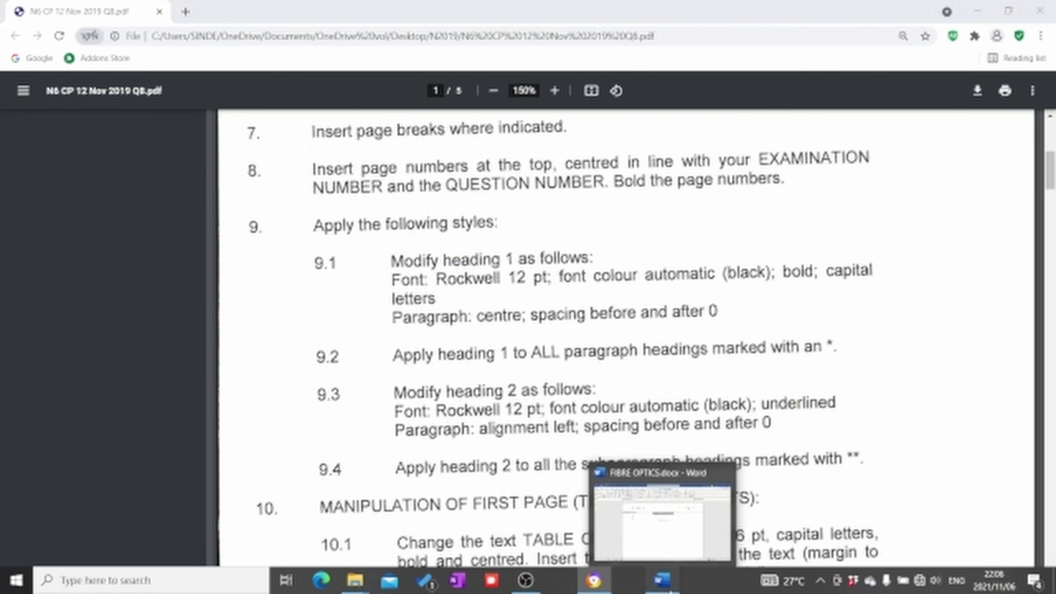
{"action": "left_click", "coordinate": [662, 580]}
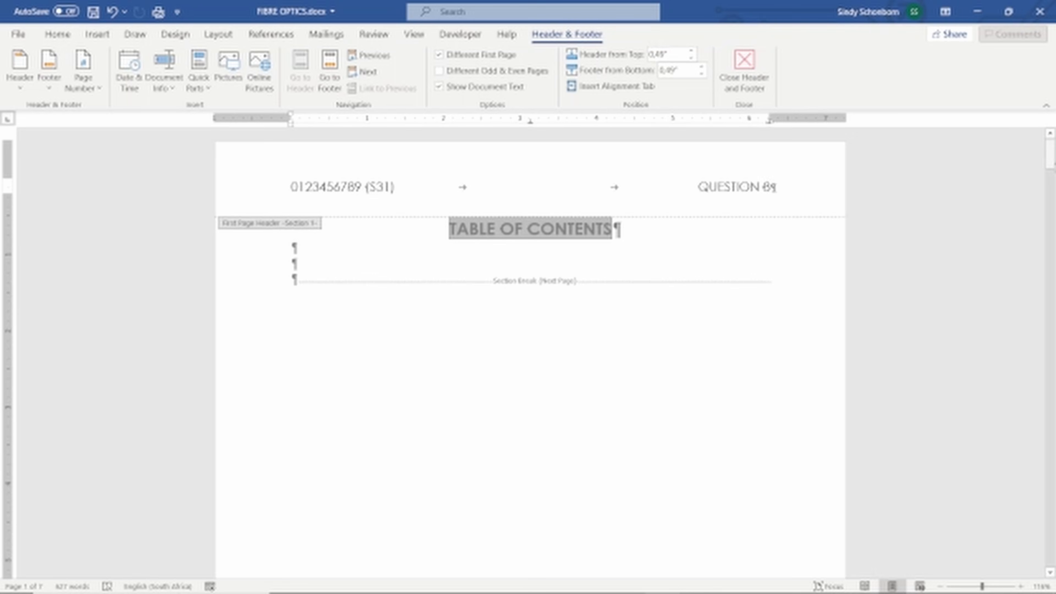
Leave header editing and select the History heading on the second page
{"action": "left_click_drag", "start_coordinate": [1053, 164], "coordinate": [1054, 233]}
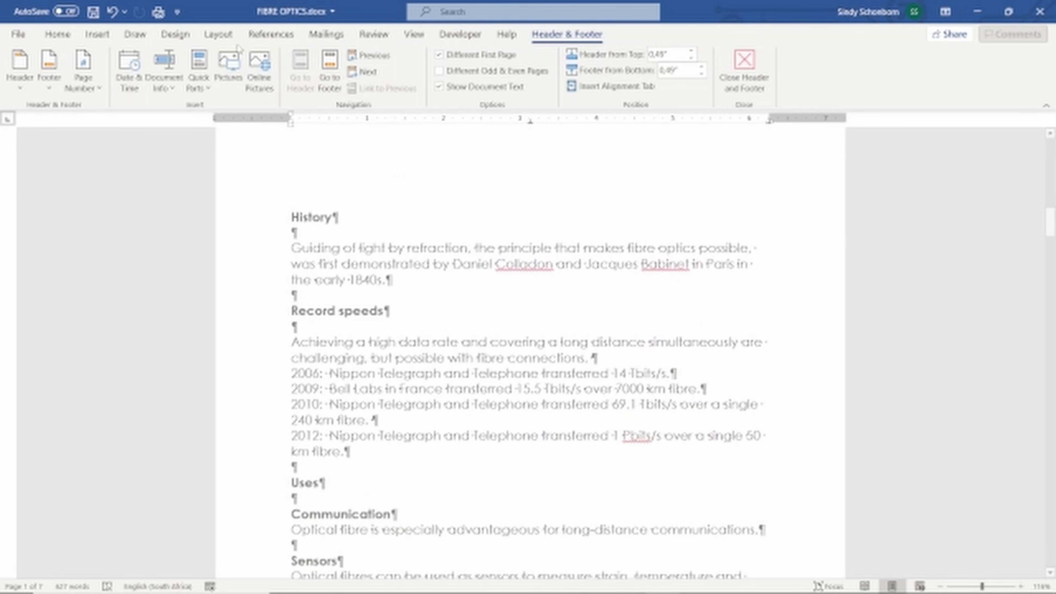
{"action": "double_click", "coordinate": [400, 297]}
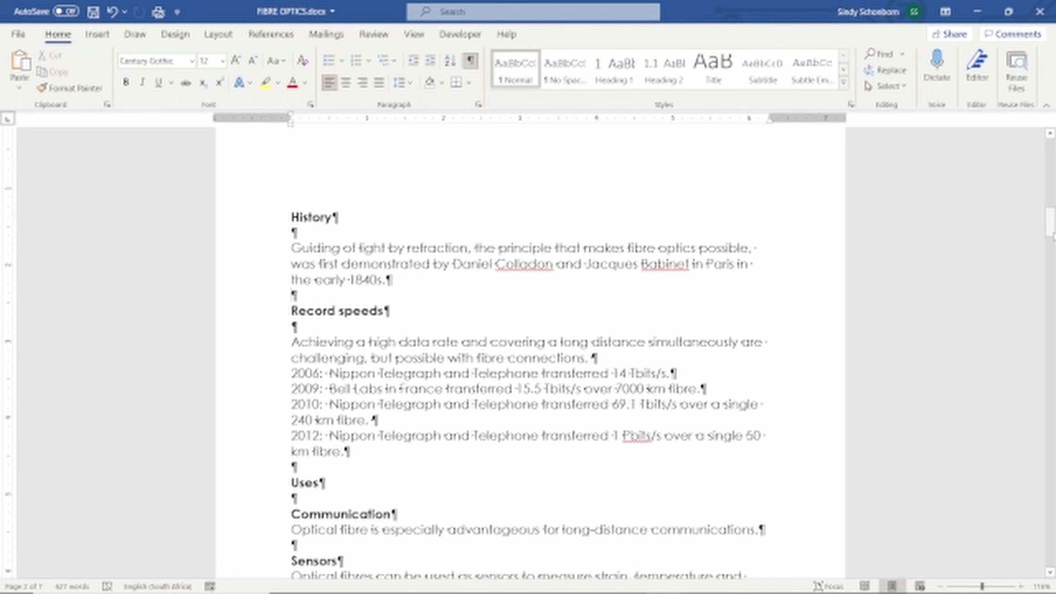
{"action": "left_click_drag", "start_coordinate": [1052, 230], "coordinate": [1052, 226]}
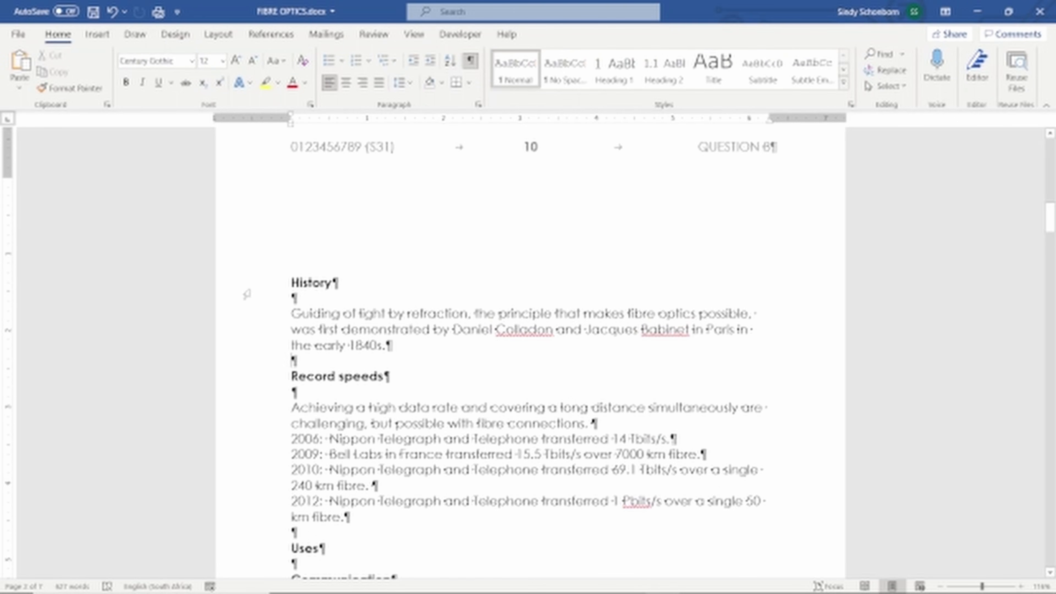
{"action": "left_click", "coordinate": [265, 288]}
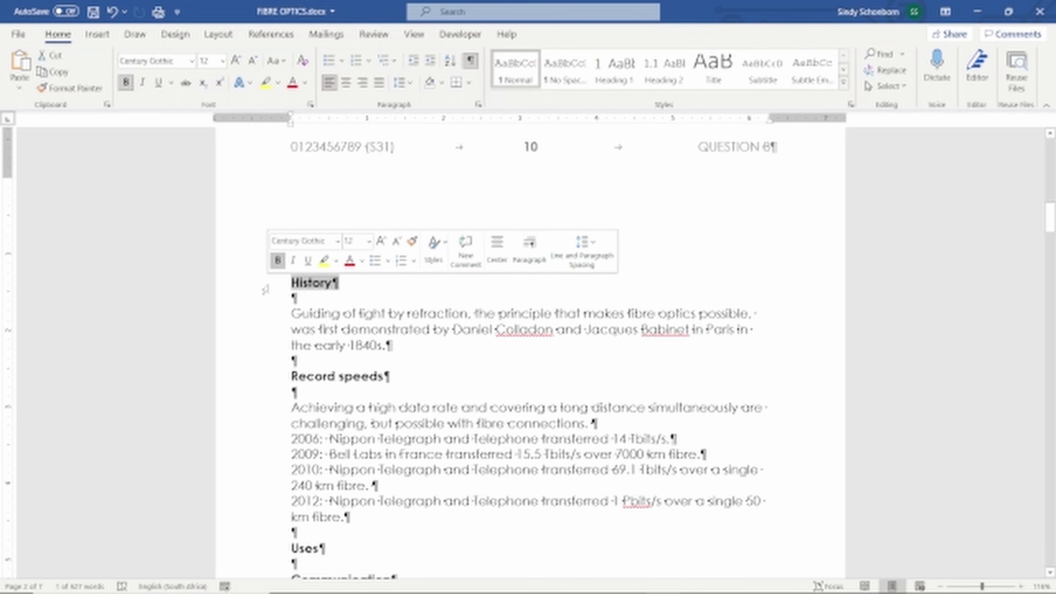
Recheck the exam PDF's Heading 1 font and paragraph requirements and return to the FIBRE OPTICS document in Word
{"action": "mouse_move", "coordinate": [661, 581]}
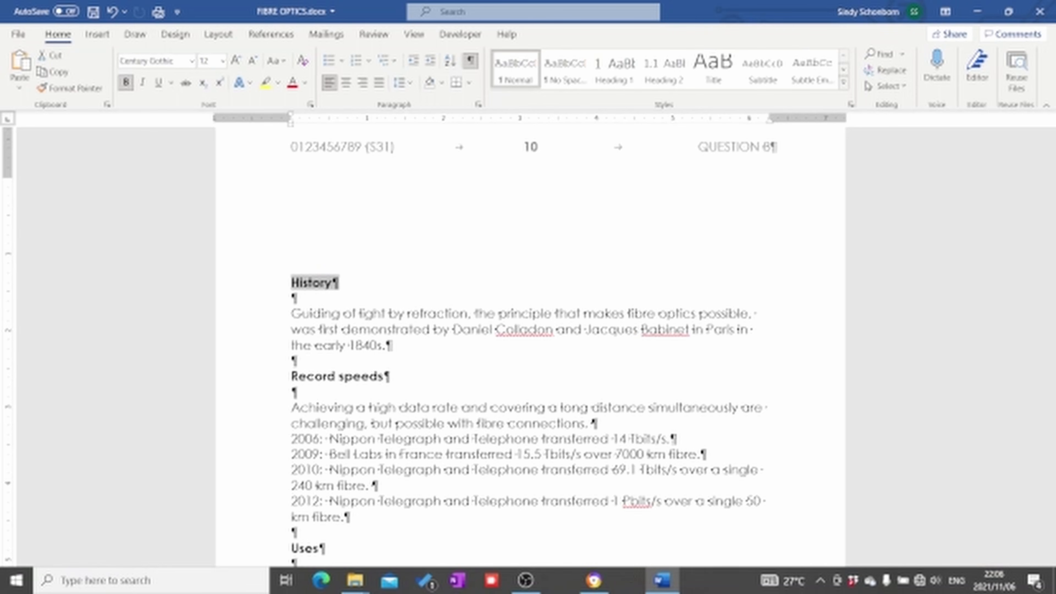
{"action": "left_click", "coordinate": [593, 582]}
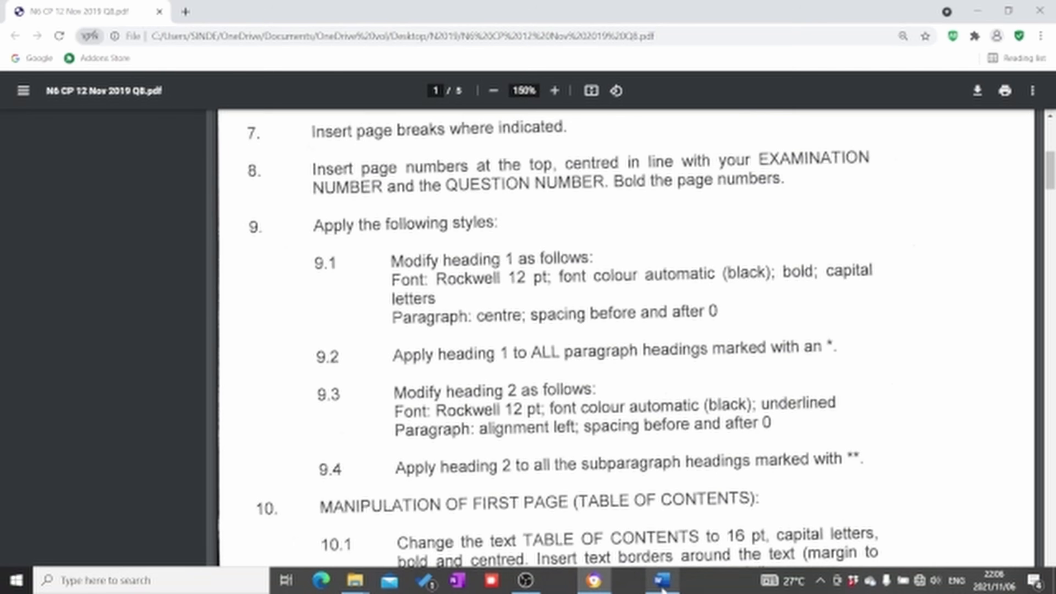
{"action": "left_click", "coordinate": [665, 587]}
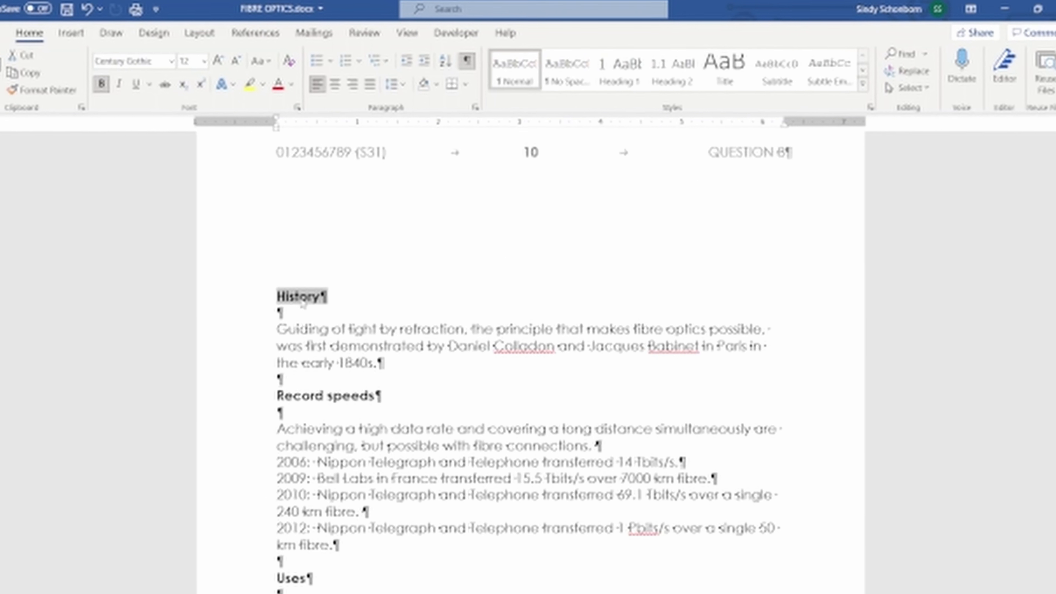
Open the Heading 1 style for modification, check the exam PDF's font requirements, and set the style's font to Rockwell
{"action": "left_click", "coordinate": [636, 81]}
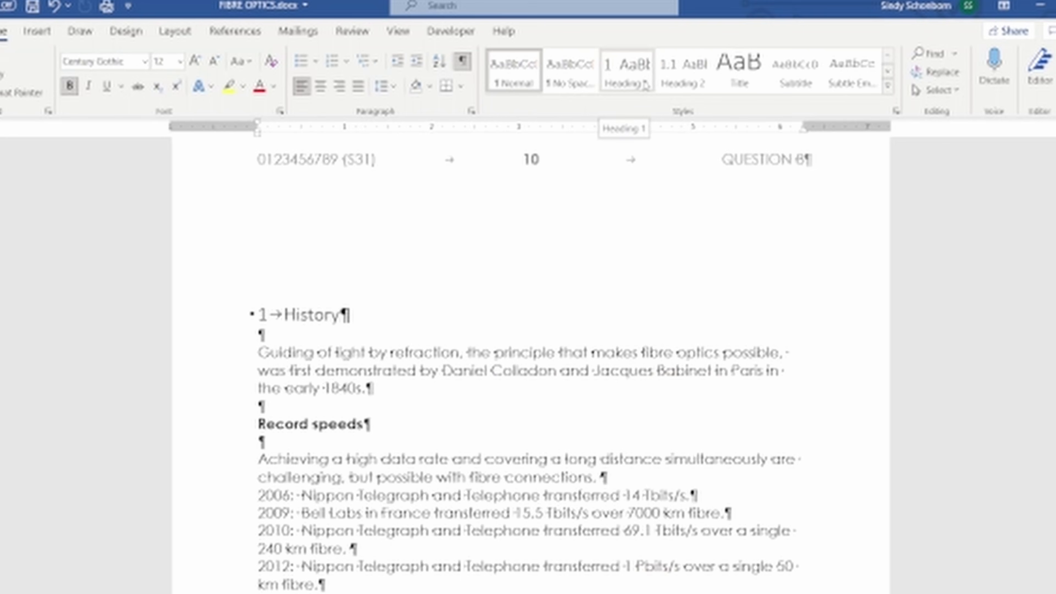
{"action": "right_click", "coordinate": [645, 85]}
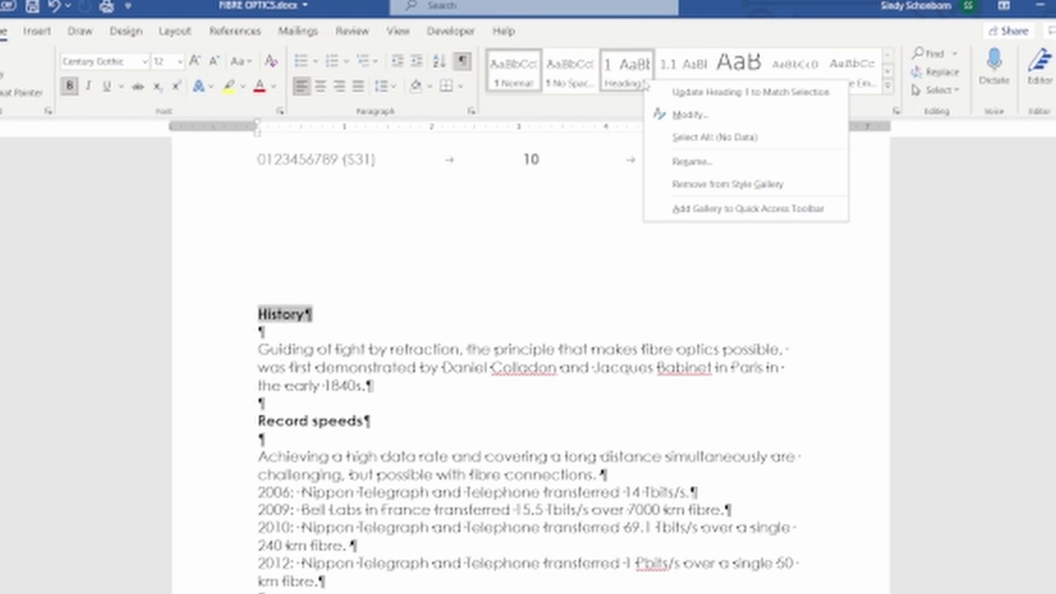
{"action": "left_click", "coordinate": [678, 116]}
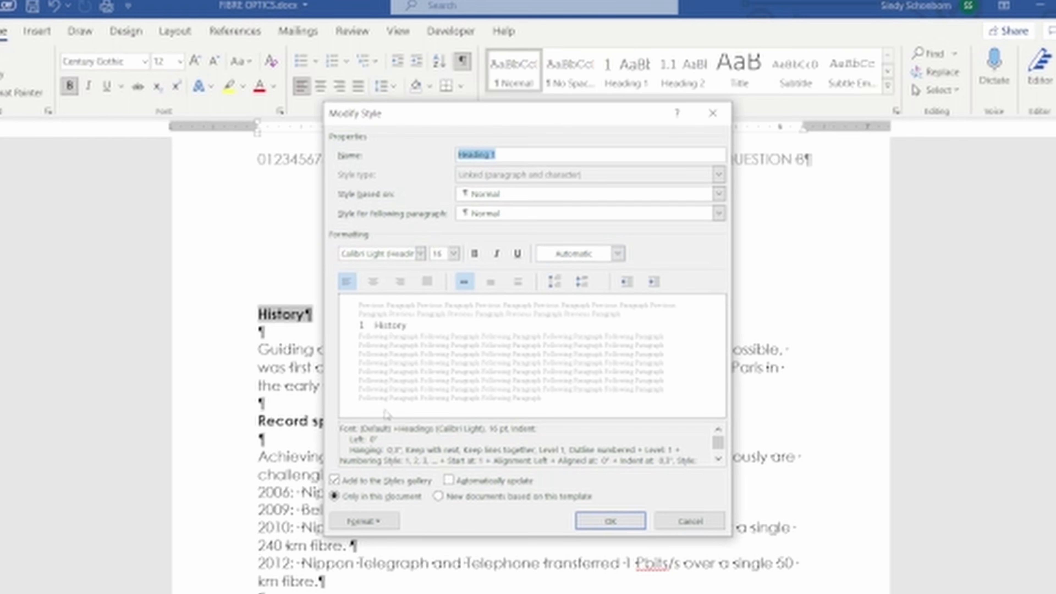
{"action": "left_click", "coordinate": [372, 528]}
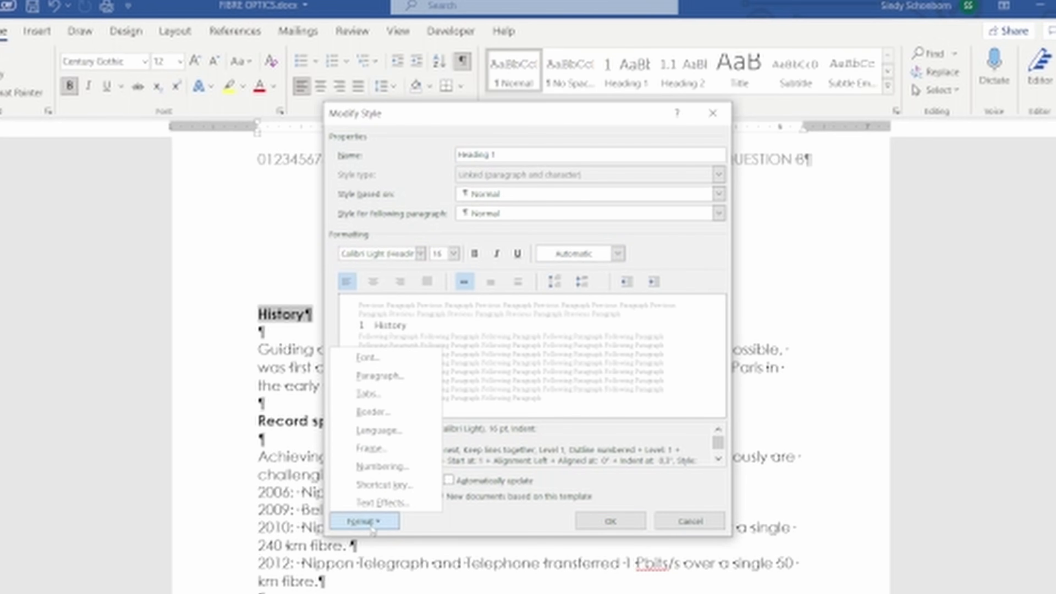
{"action": "left_click", "coordinate": [367, 359]}
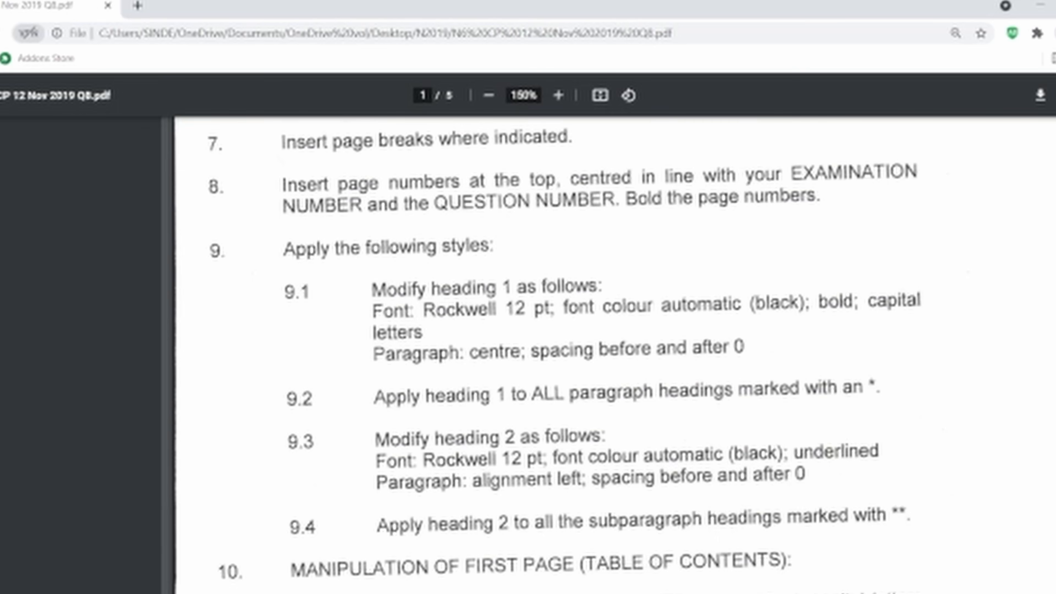
{"action": "key", "text": "alt+Tab"}
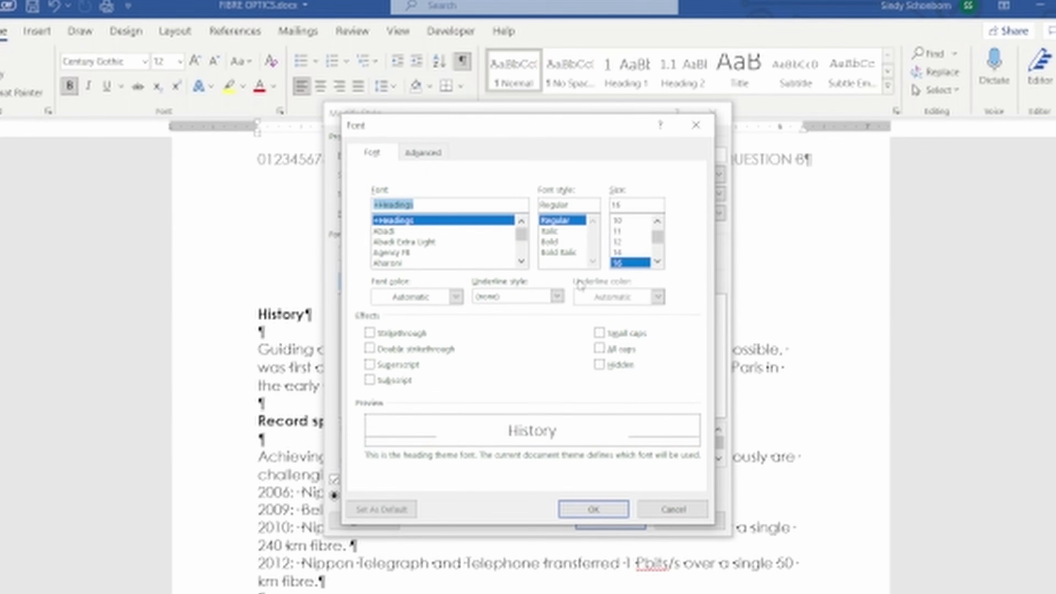
{"action": "type", "text": "ROCK"}
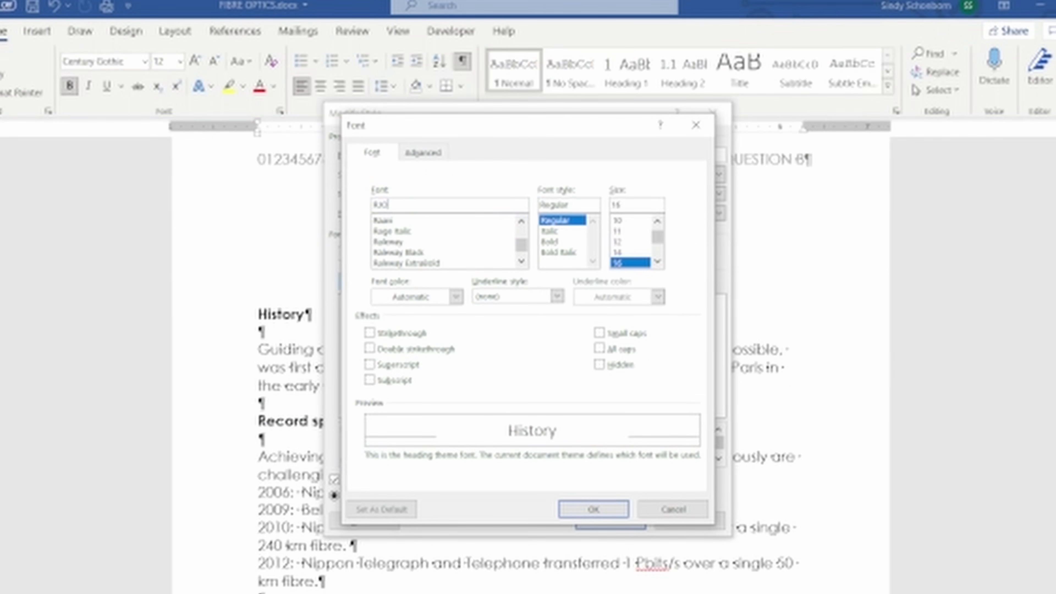
{"action": "key", "text": "BackSpace"}
{"action": "key", "text": "BackSpace"}
{"action": "type", "text": "OCK"}
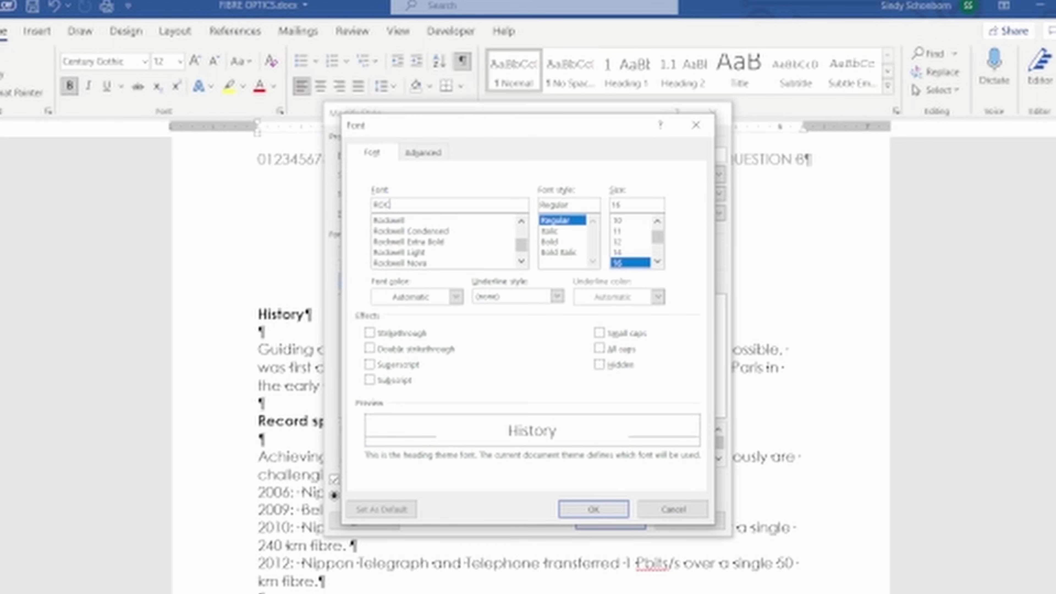
{"action": "left_click", "coordinate": [406, 221]}
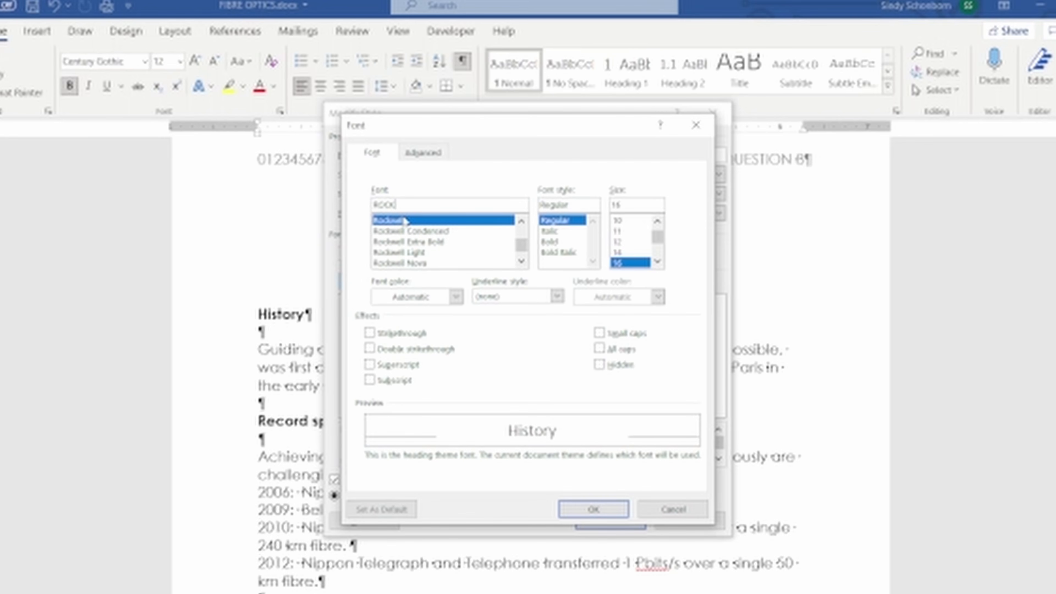
Set the Heading 1 font to 12 pt, Bold and All caps, rechecking the exam PDF's requirements, and accept the font settings
{"action": "left_click", "coordinate": [622, 242]}
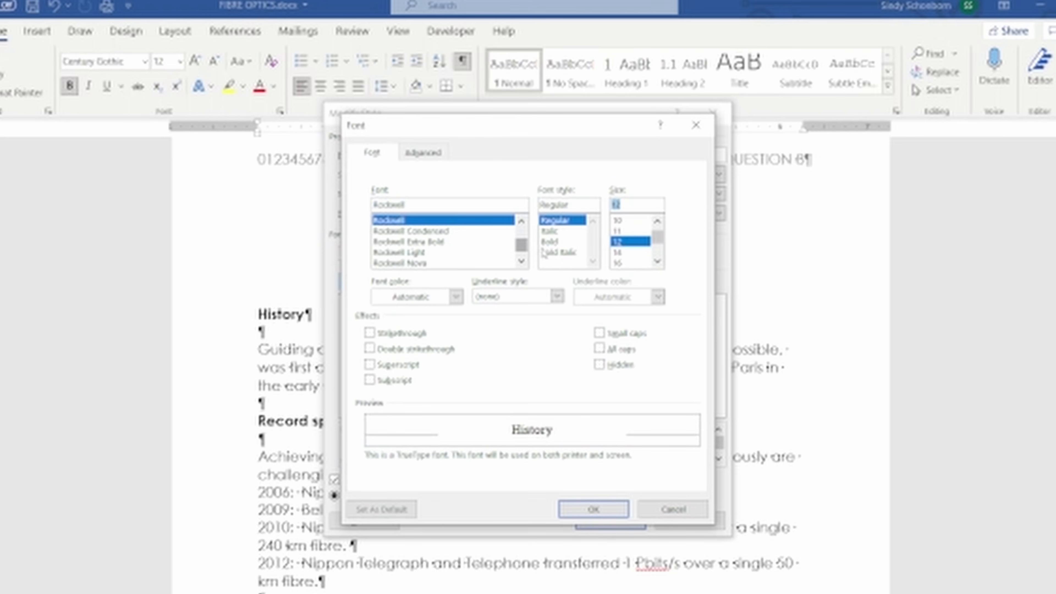
{"action": "left_click", "coordinate": [551, 242]}
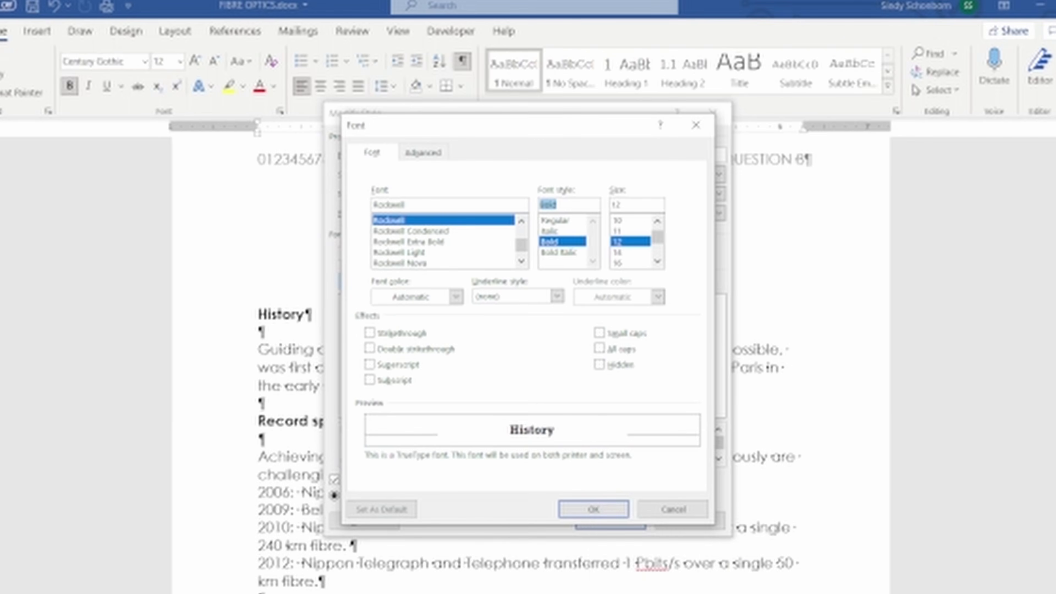
{"action": "left_click", "coordinate": [605, 593]}
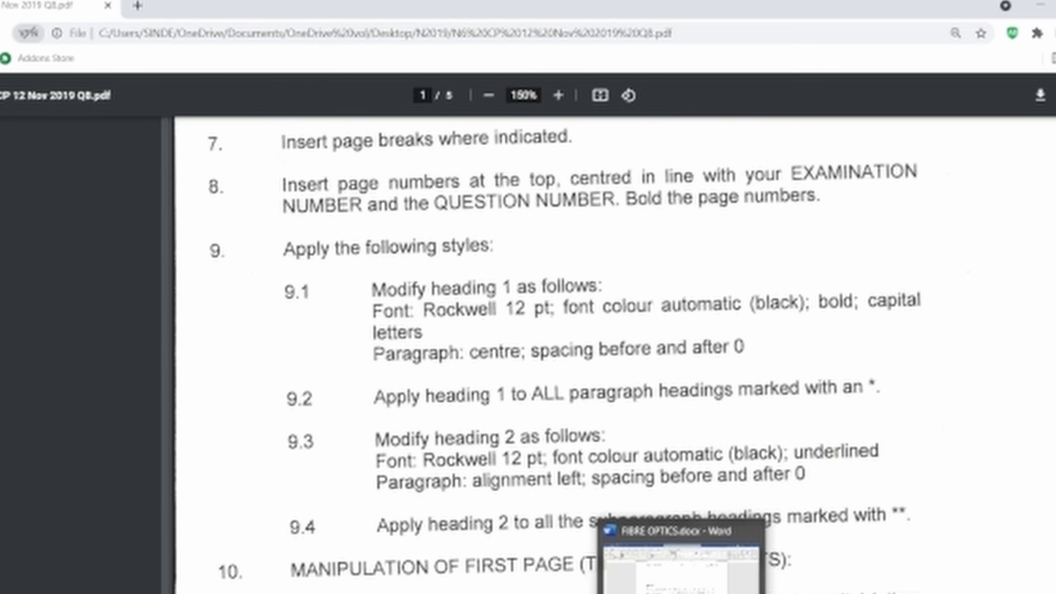
{"action": "left_click", "coordinate": [681, 593]}
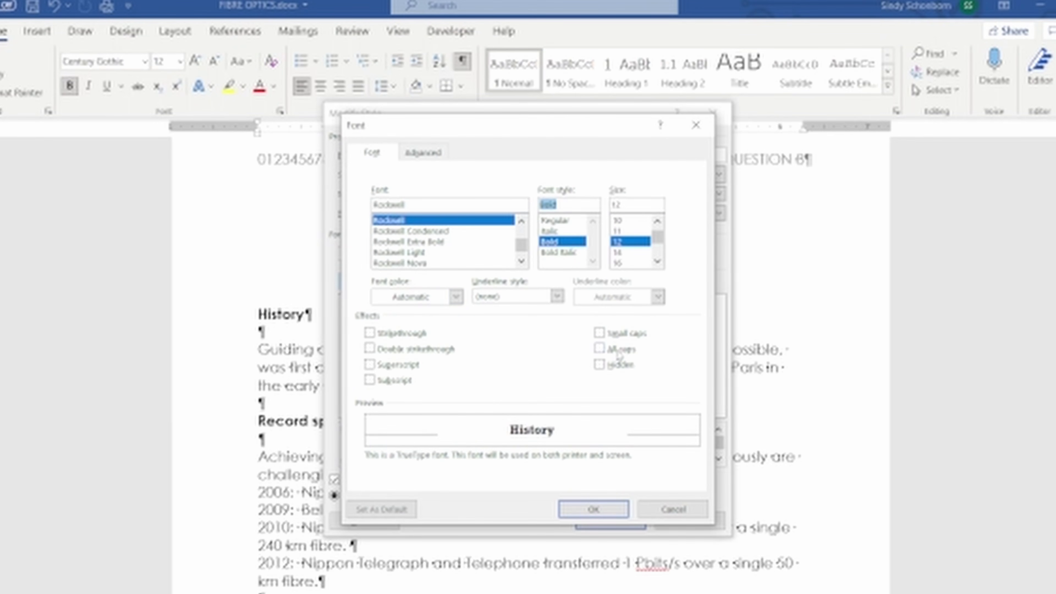
{"action": "left_click", "coordinate": [607, 351]}
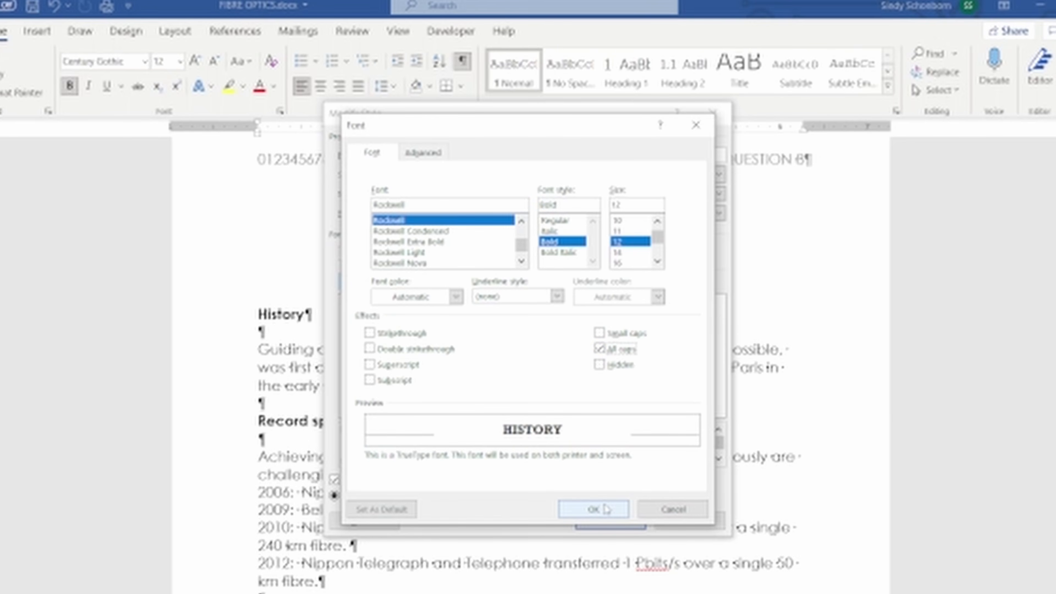
{"action": "left_click", "coordinate": [594, 509]}
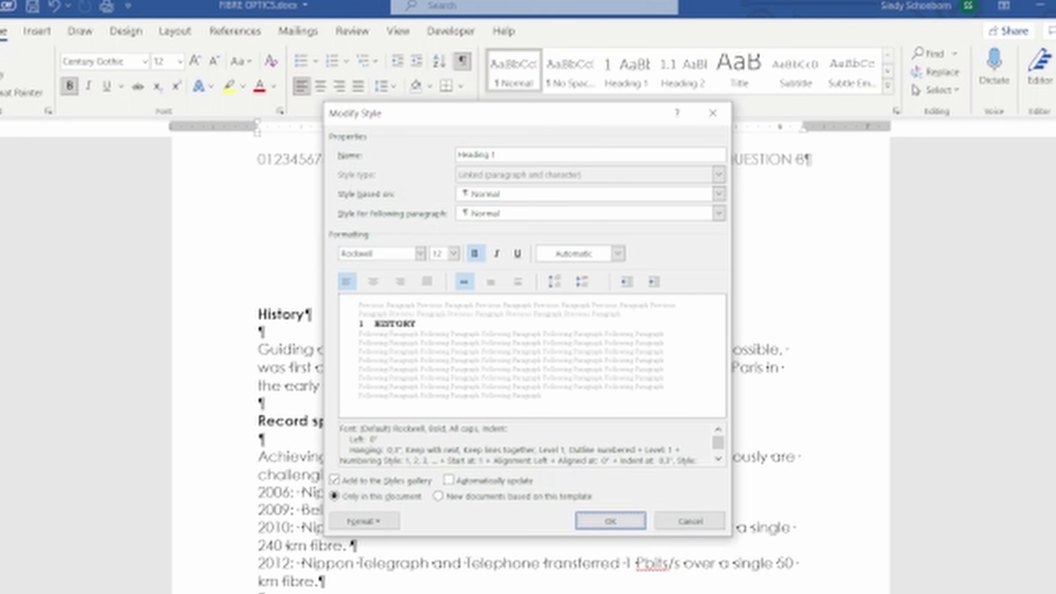
Recheck the exam PDF's Heading 1 paragraph requirements and open the paragraph settings of the Heading 1 style in Word
{"action": "key", "text": "alt+Tab"}
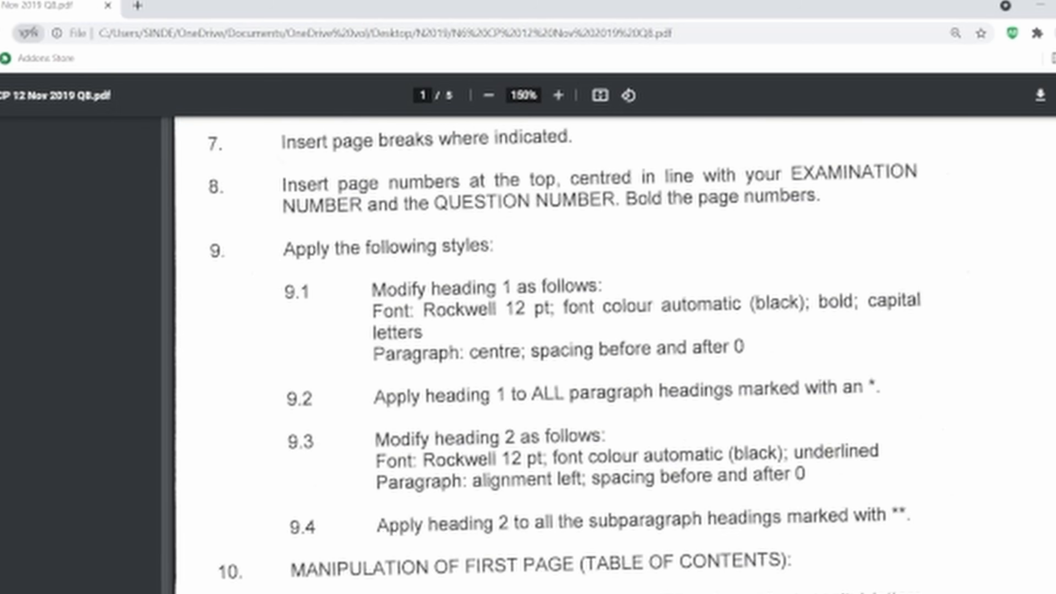
{"action": "key", "text": "alt+Tab"}
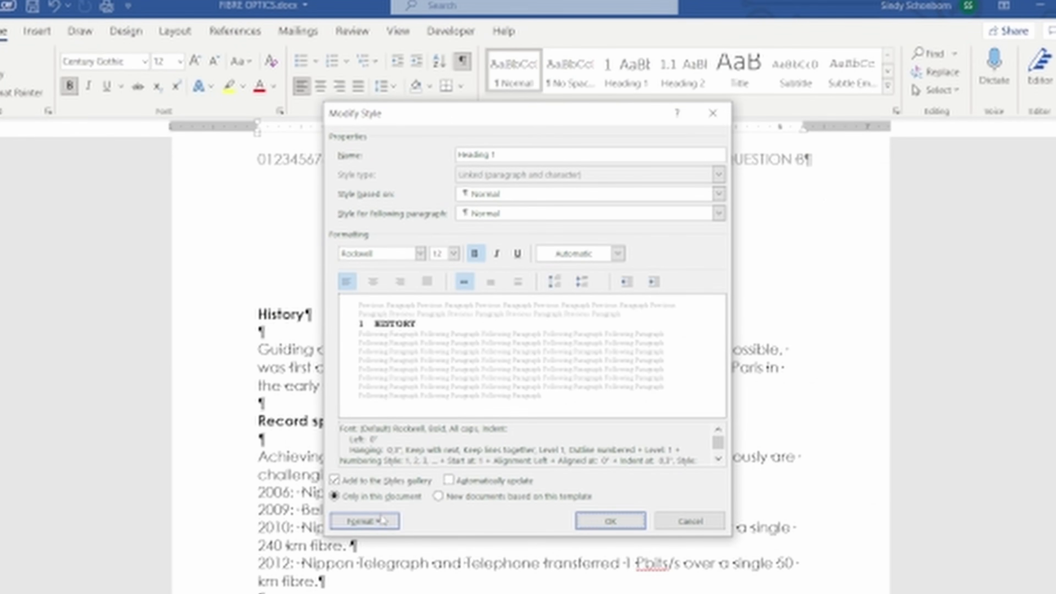
{"action": "left_click", "coordinate": [386, 524]}
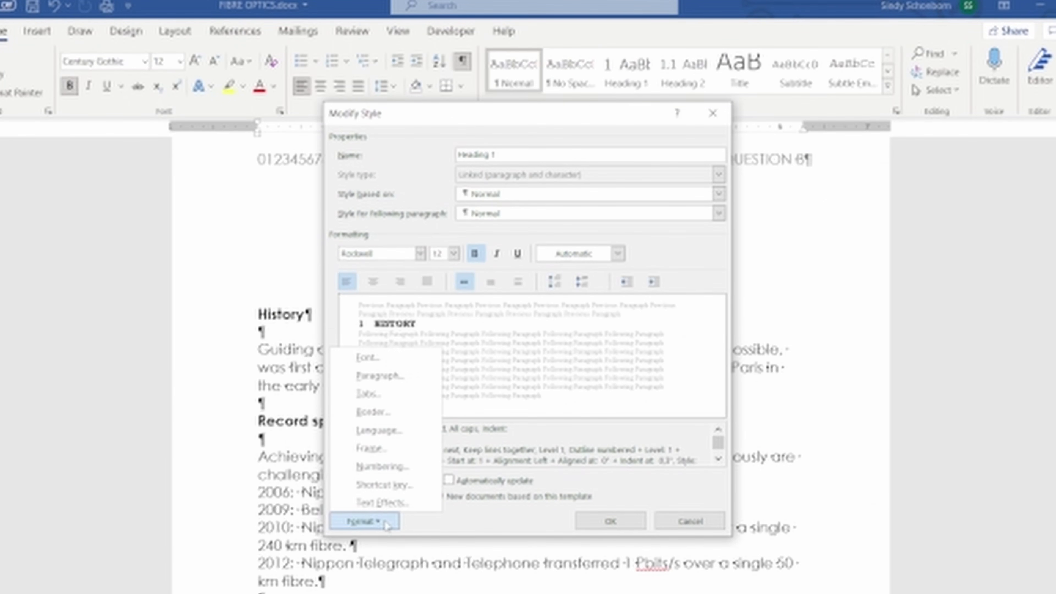
{"action": "left_click", "coordinate": [406, 377]}
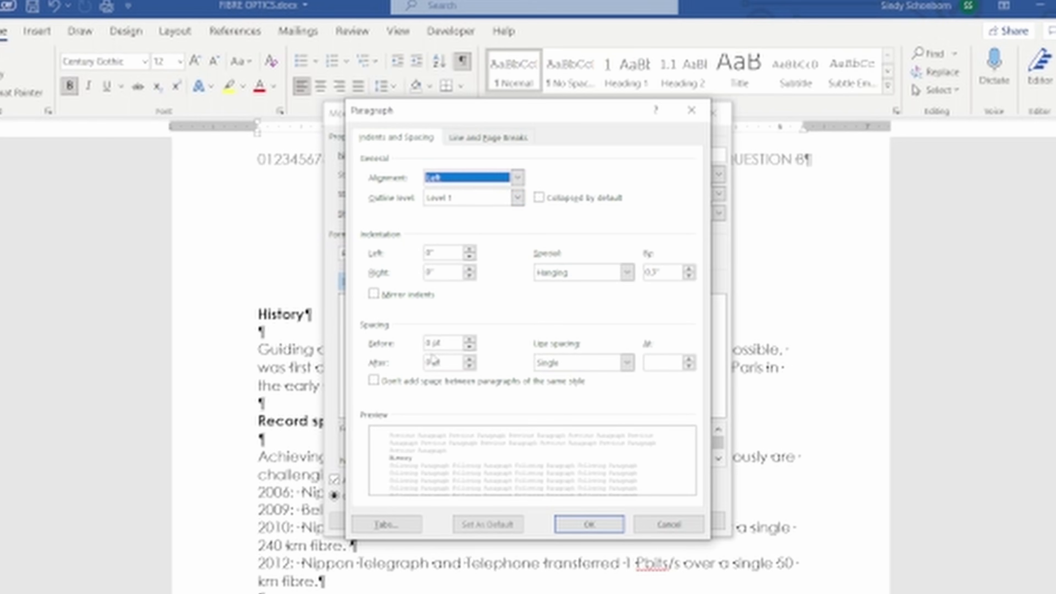
Set the Heading 1 style's paragraph alignment to Centered and save the style changes
{"action": "left_click", "coordinate": [439, 179]}
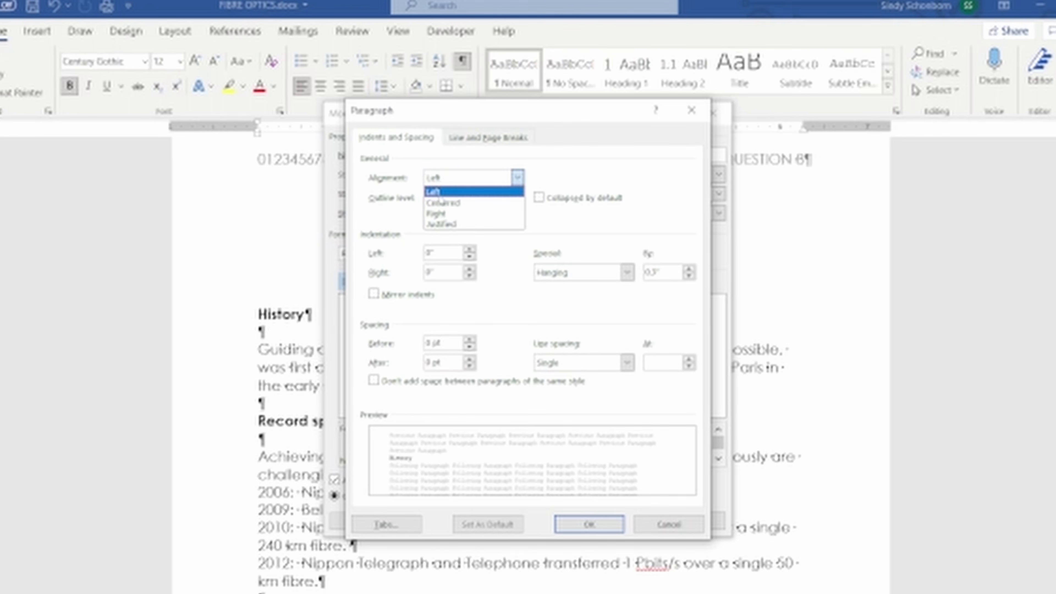
{"action": "left_click", "coordinate": [444, 203]}
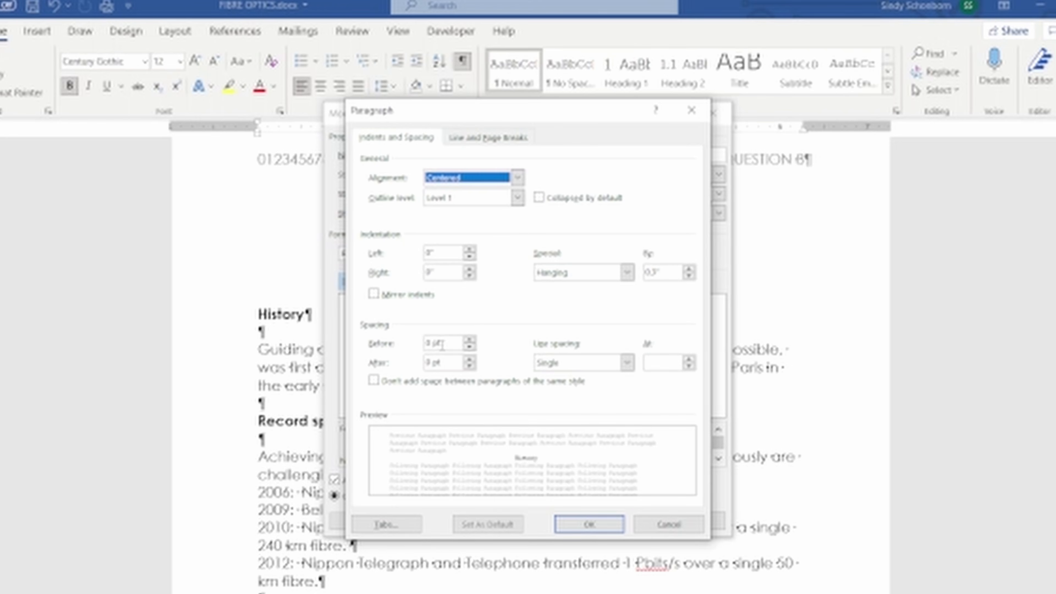
{"action": "left_click", "coordinate": [604, 526]}
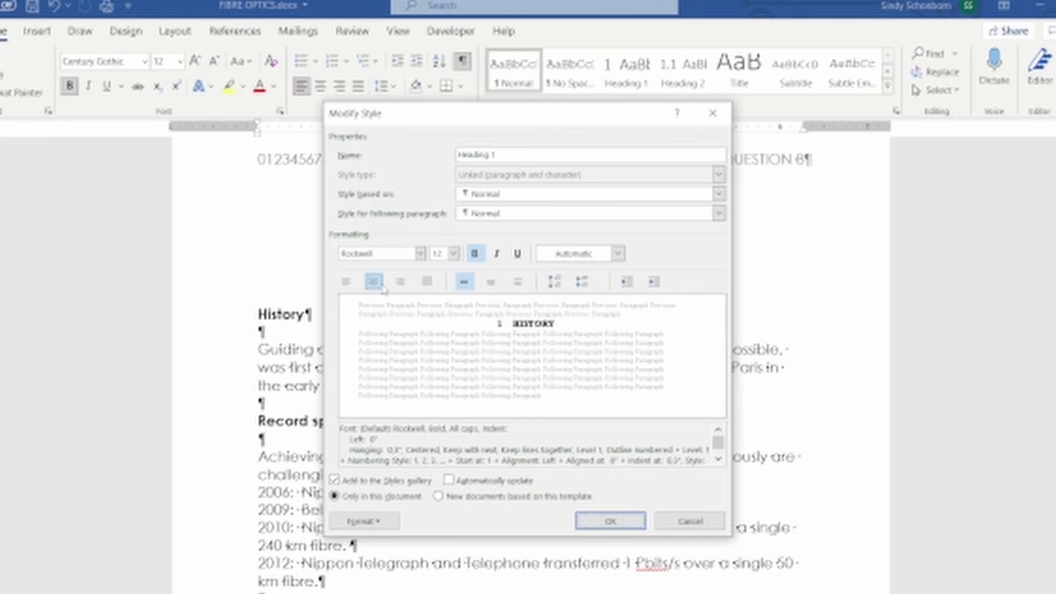
{"action": "left_click", "coordinate": [611, 521]}
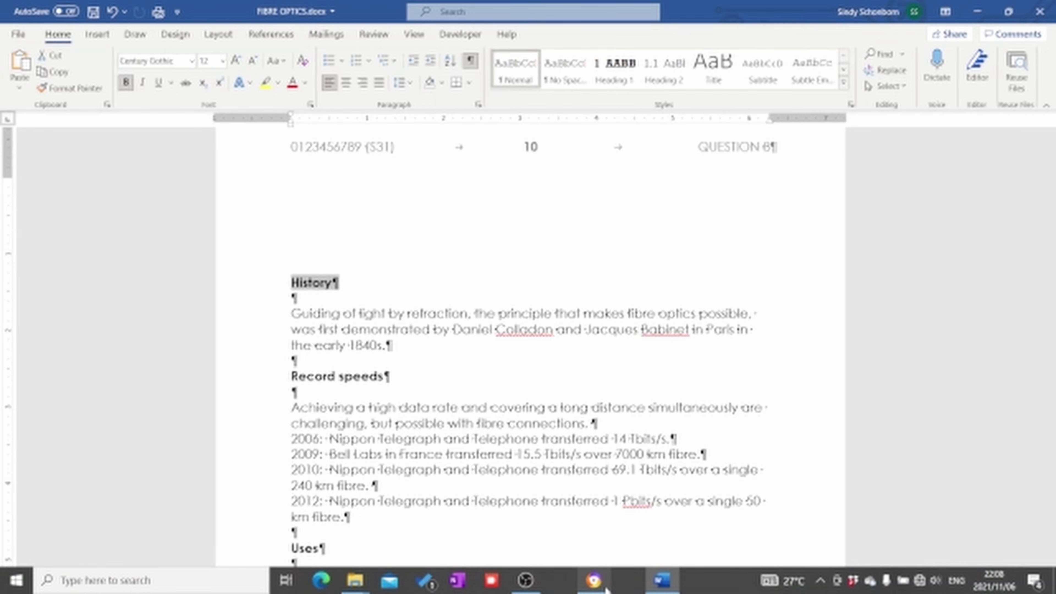
Switch to the exam PDF in the browser and check which paragraph headings are marked with a single asterisk
{"action": "mouse_move", "coordinate": [608, 590]}
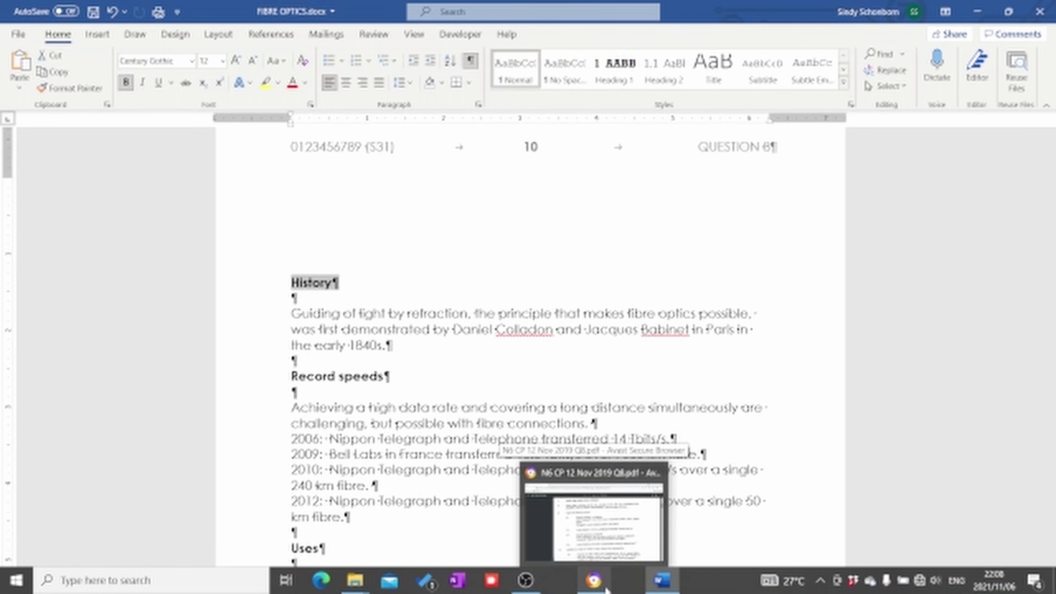
{"action": "left_click", "coordinate": [606, 590]}
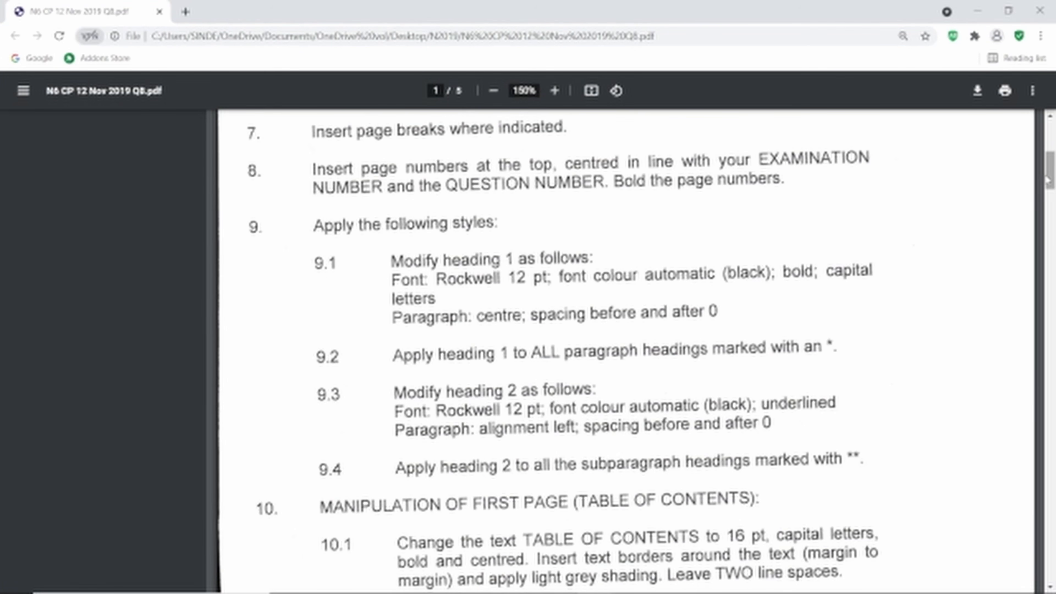
{"action": "scroll", "coordinate": [1048, 179], "scroll_direction": "down", "scroll_amount": 6}
{"action": "scroll", "coordinate": [277, 526], "scroll_direction": "down", "scroll_amount": 13}
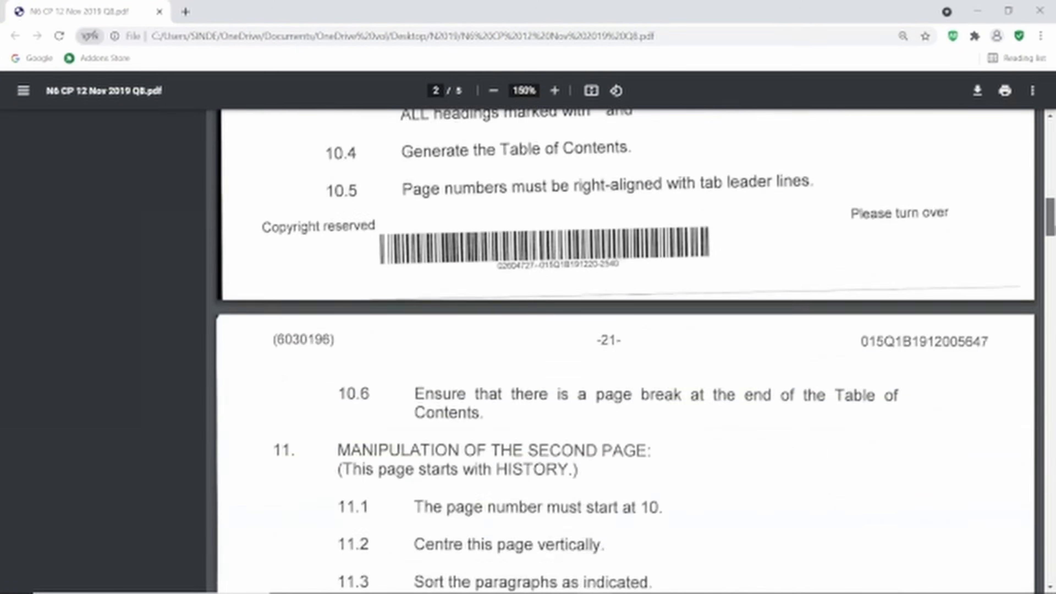
{"action": "scroll", "coordinate": [624, 349], "scroll_direction": "down", "scroll_amount": 11}
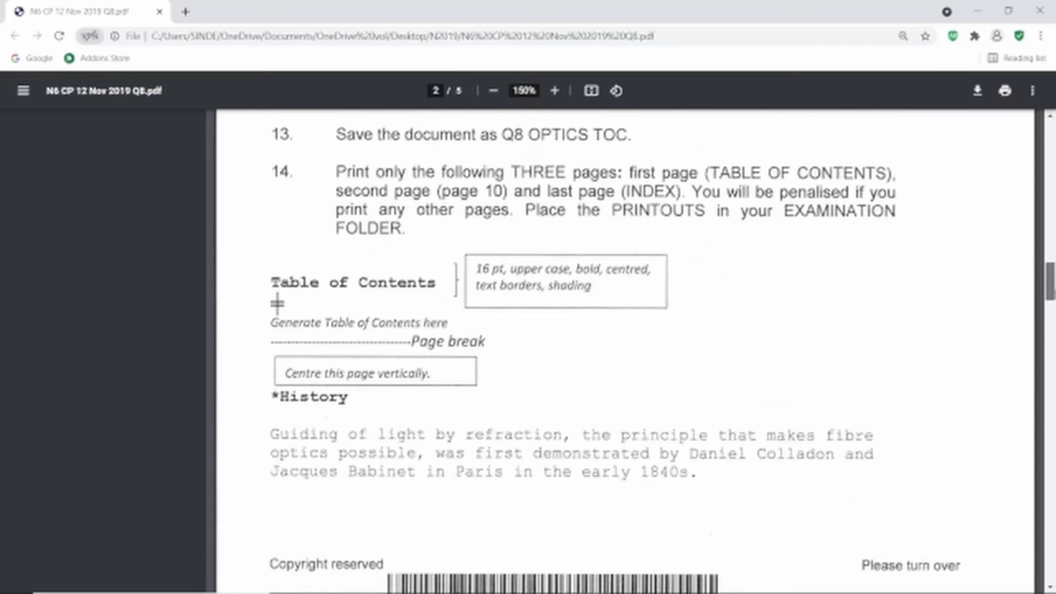
{"action": "scroll", "coordinate": [624, 350], "scroll_direction": "down", "scroll_amount": 4}
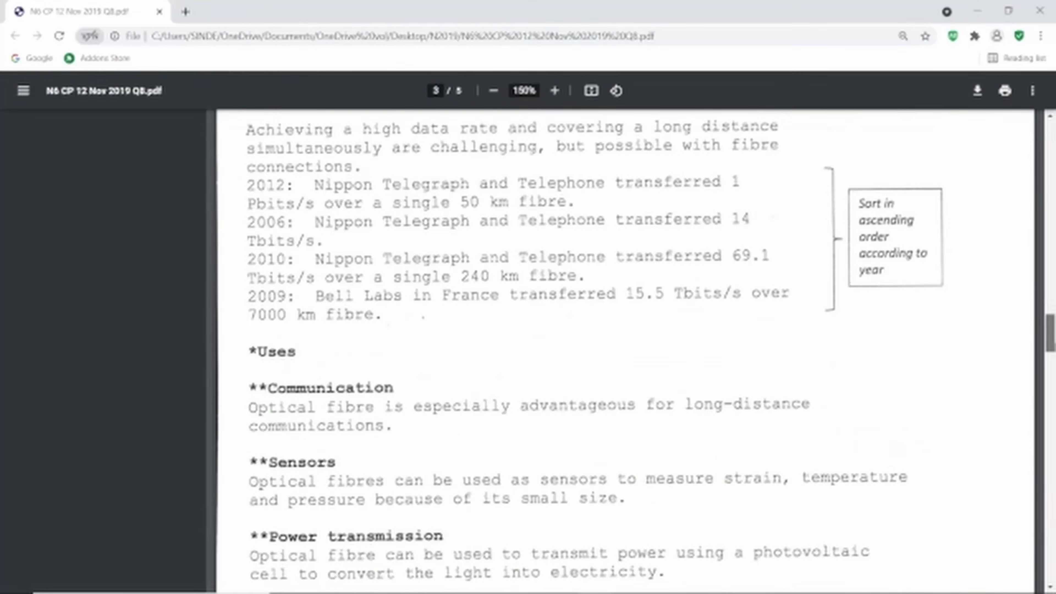
Return to FIBRE OPTICS.docx in Word and add the headings Record speeds, Uses and Advantages to the History selection
{"action": "mouse_move", "coordinate": [513, 592]}
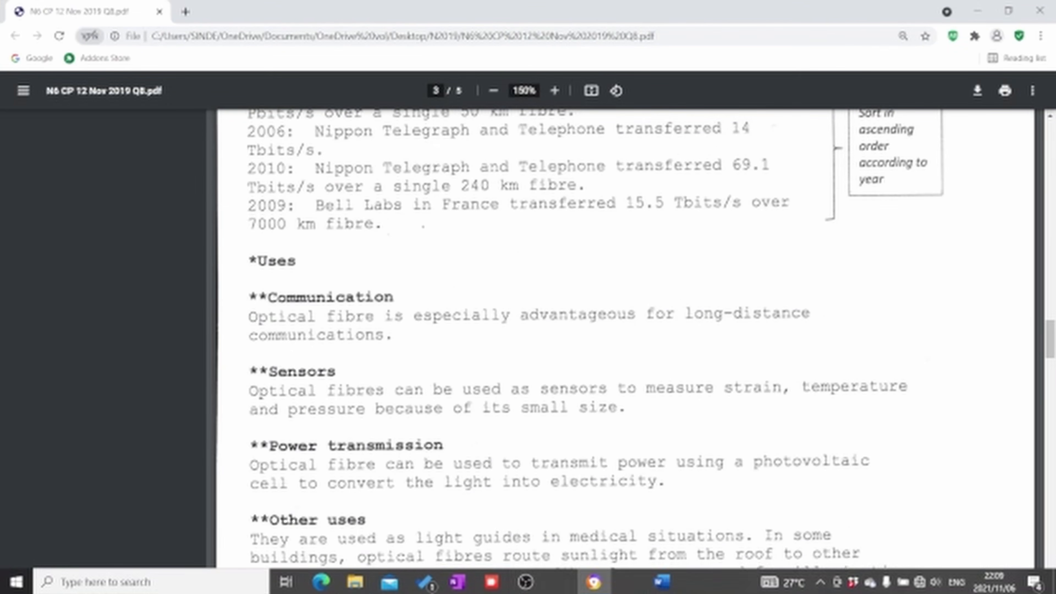
{"action": "left_click", "coordinate": [666, 586]}
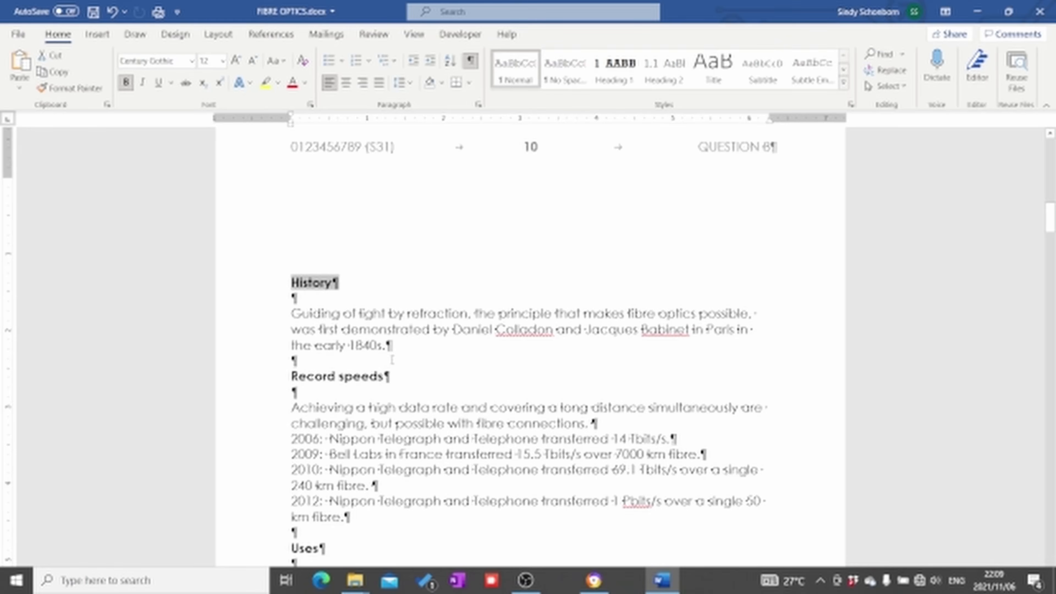
{"action": "left_click", "coordinate": [249, 384], "text": "ctrl"}
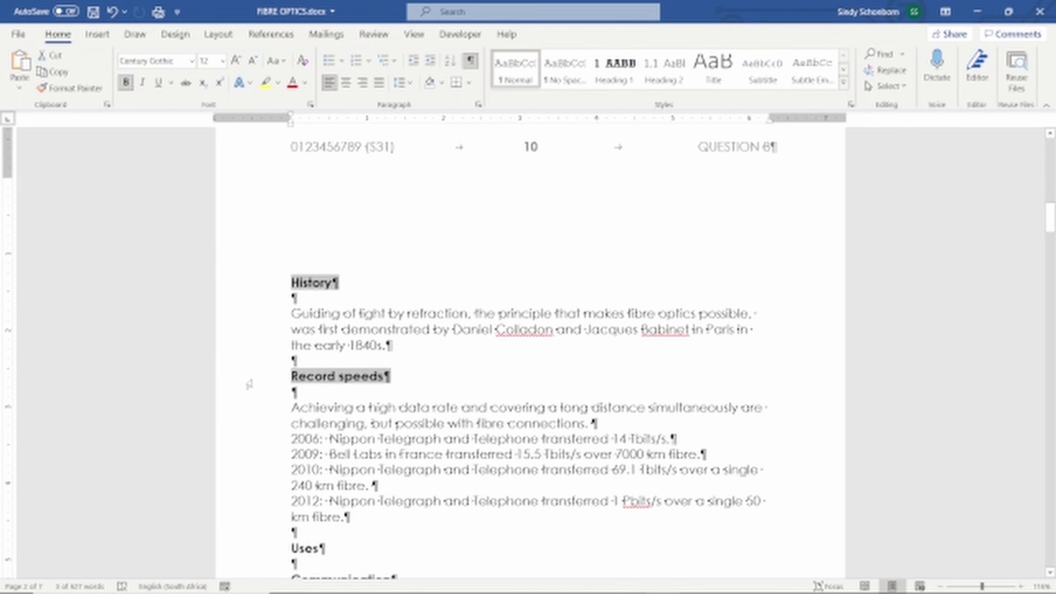
{"action": "left_click", "coordinate": [256, 554], "text": "ctrl"}
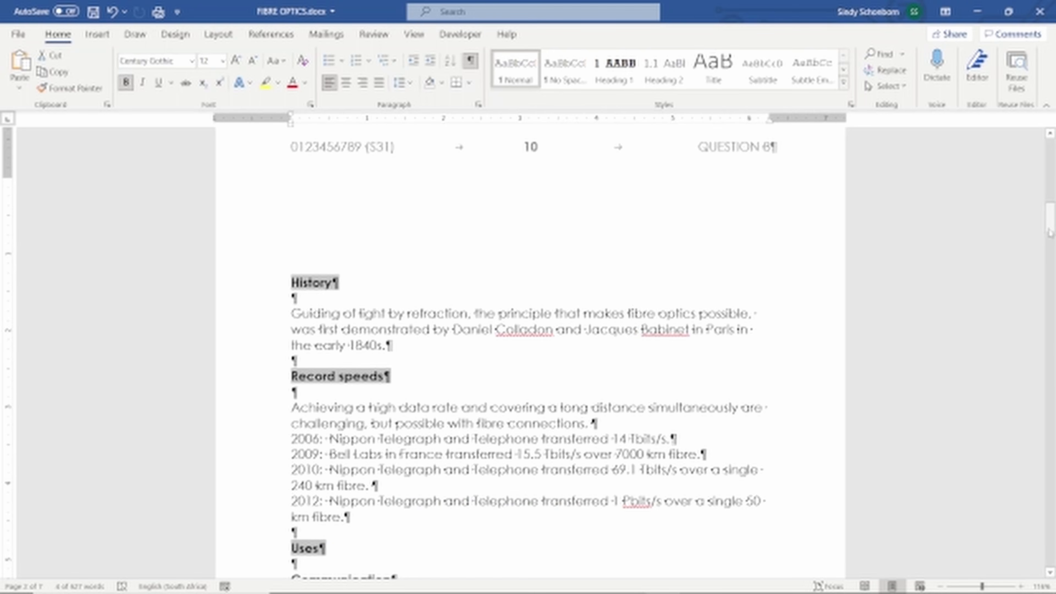
{"action": "left_click_drag", "start_coordinate": [1052, 230], "coordinate": [1052, 288]}
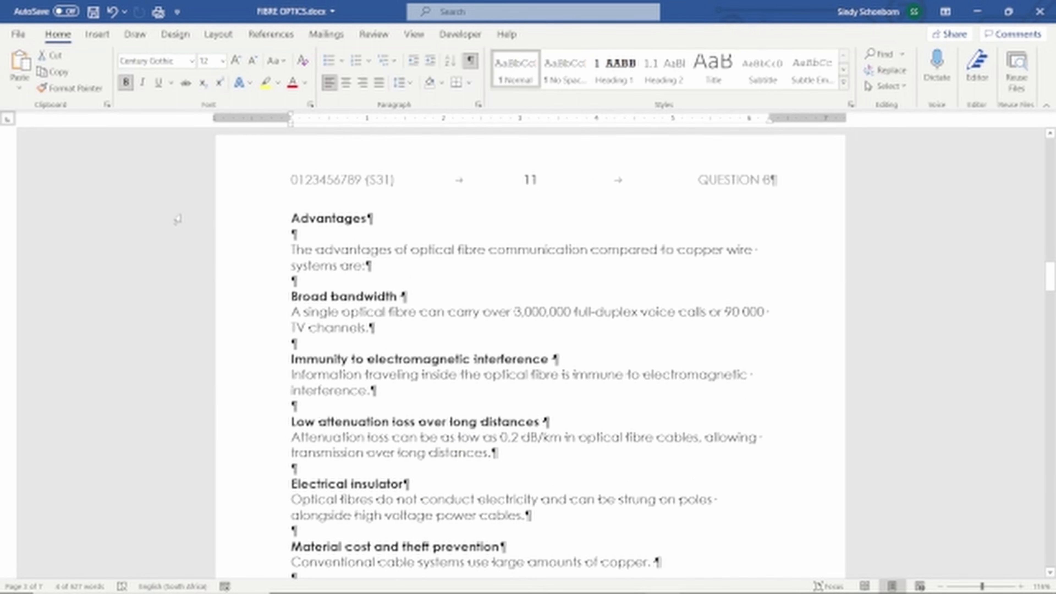
{"action": "left_click", "coordinate": [249, 226]}
Extend the multiple selection with the headings Principles of operation, Practical issues and Cable construction
{"action": "left_click_drag", "start_coordinate": [1051, 277], "coordinate": [1051, 331]}
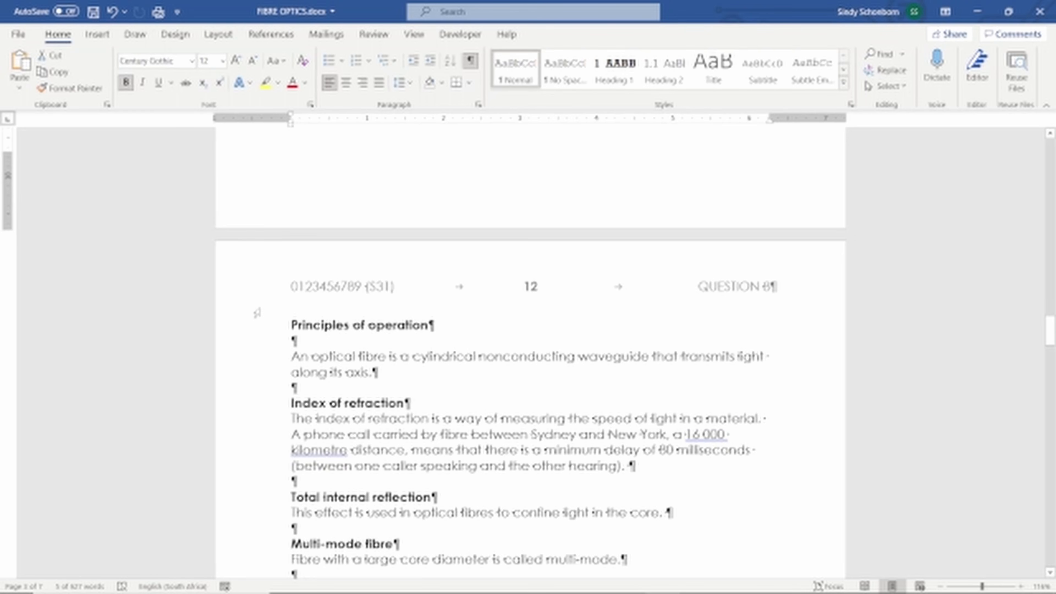
{"action": "left_click", "coordinate": [264, 331]}
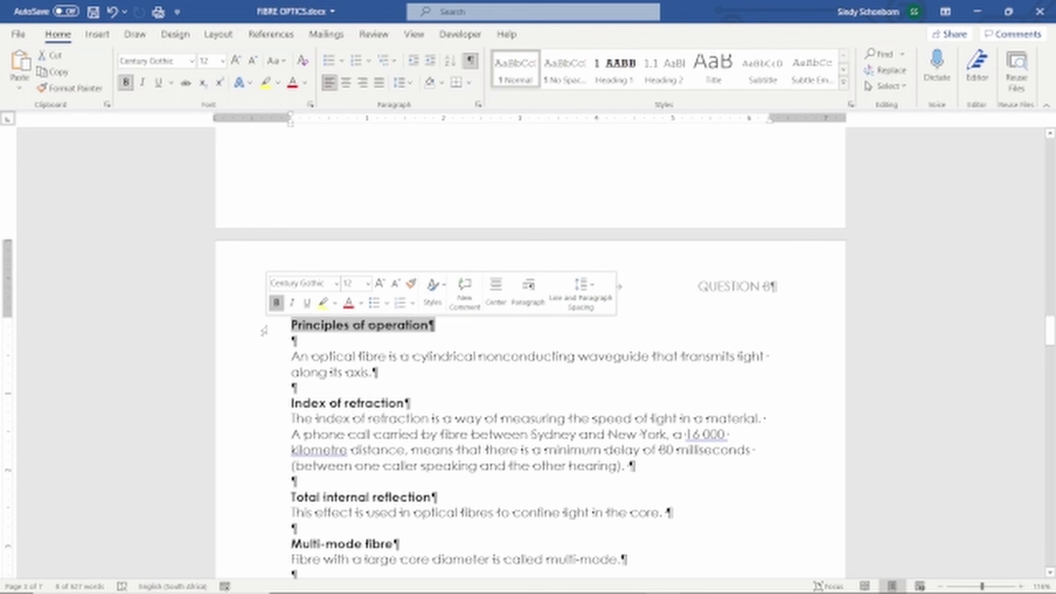
{"action": "left_click_drag", "start_coordinate": [1052, 329], "coordinate": [1051, 389]}
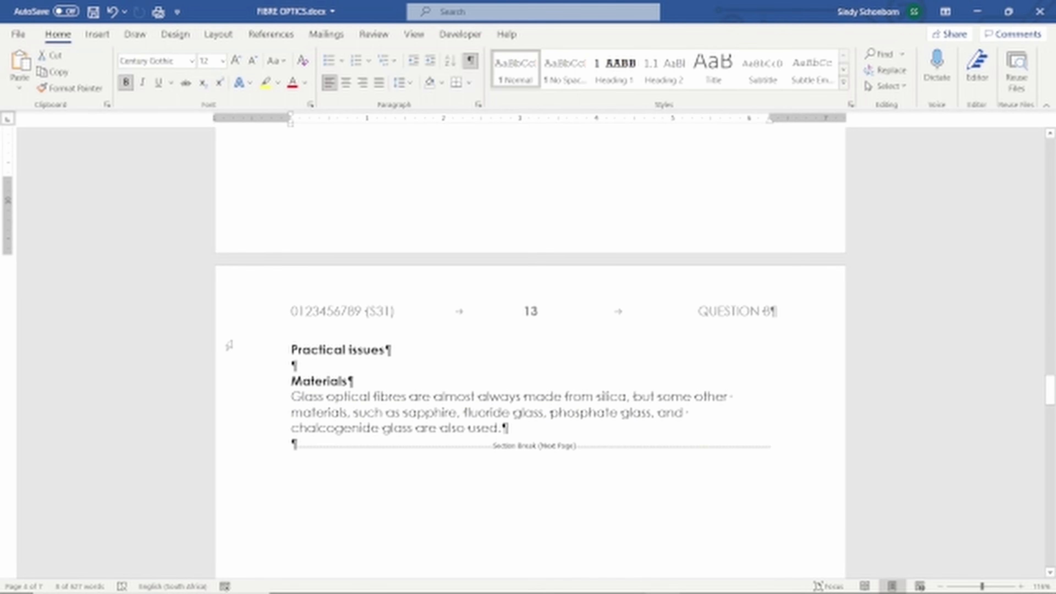
{"action": "left_click", "coordinate": [251, 357]}
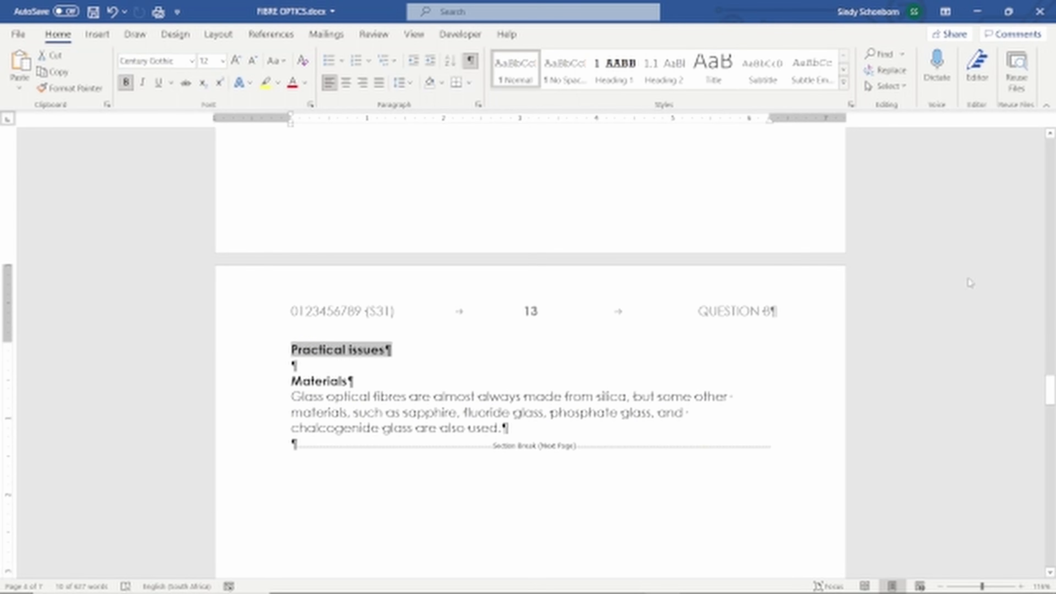
{"action": "left_click_drag", "start_coordinate": [1051, 389], "coordinate": [1052, 455]}
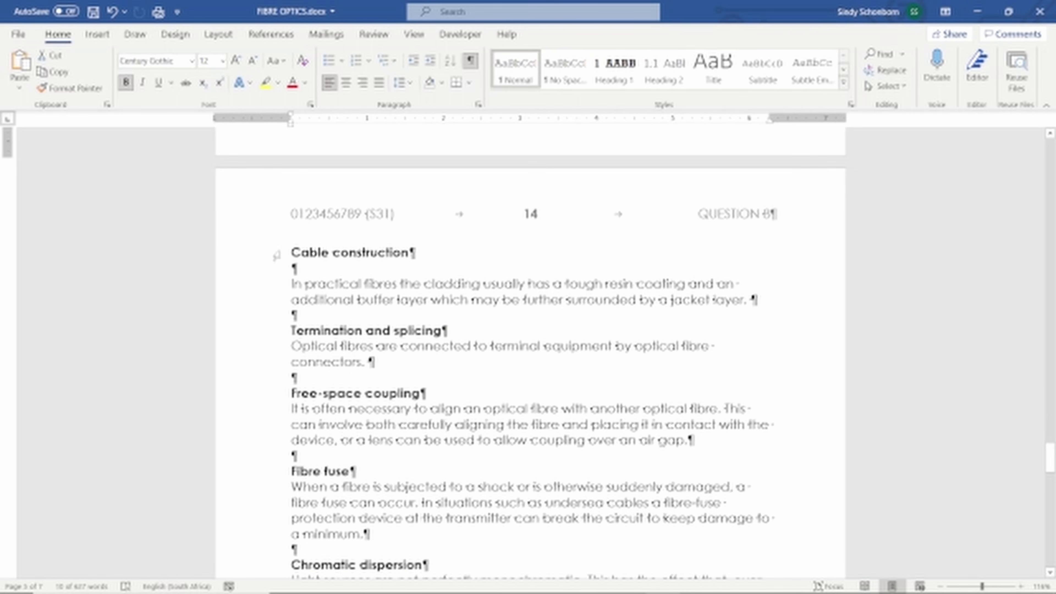
{"action": "left_click", "coordinate": [269, 259]}
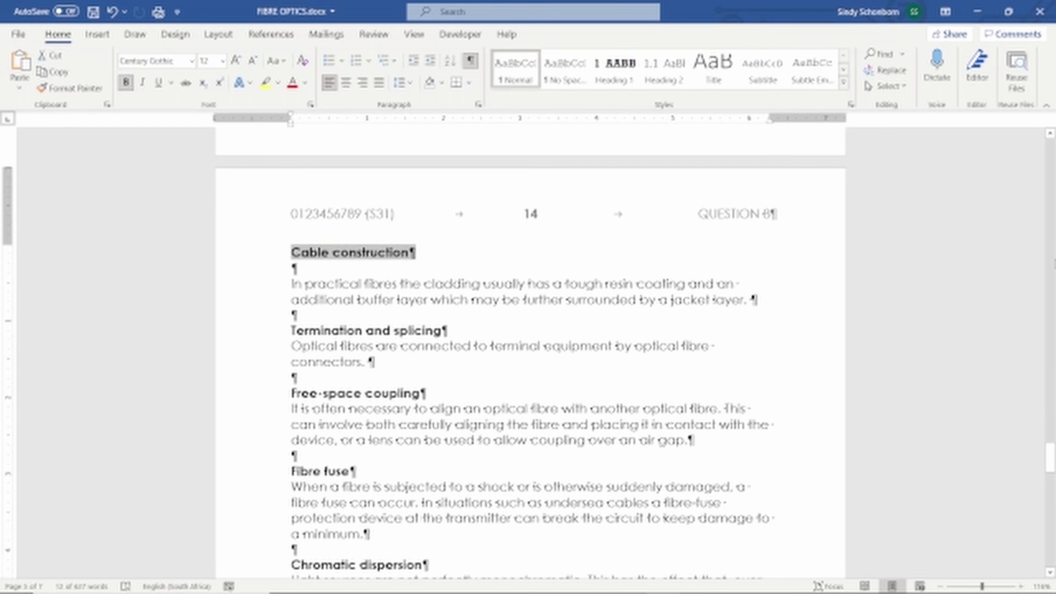
{"action": "left_click_drag", "start_coordinate": [1051, 458], "coordinate": [1052, 512]}
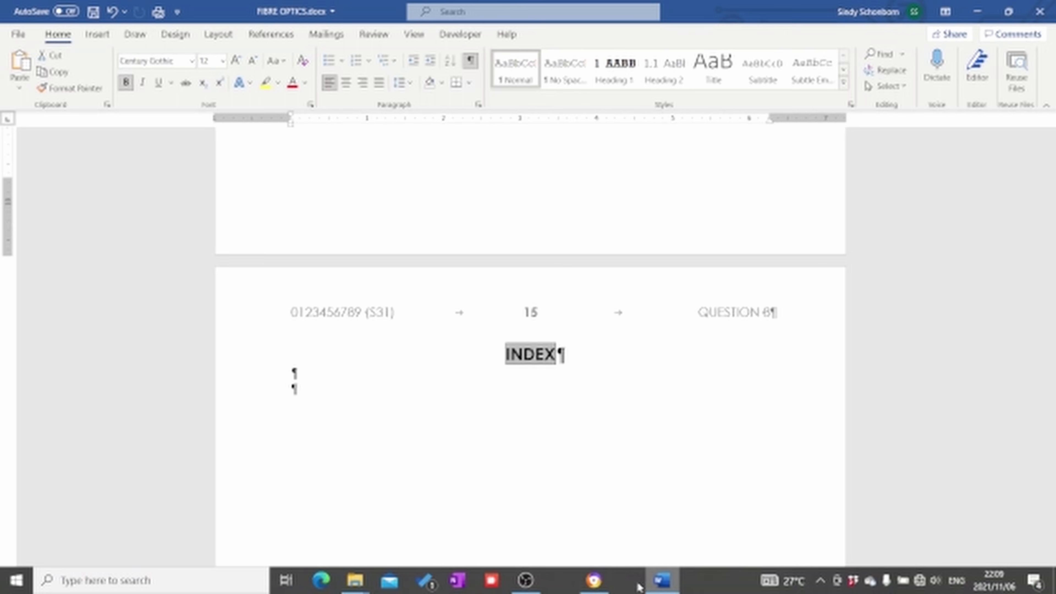
Switch to the exam PDF and check the remaining heading marks through the Index page and the style instructions in item 9
{"action": "left_click", "coordinate": [606, 584]}
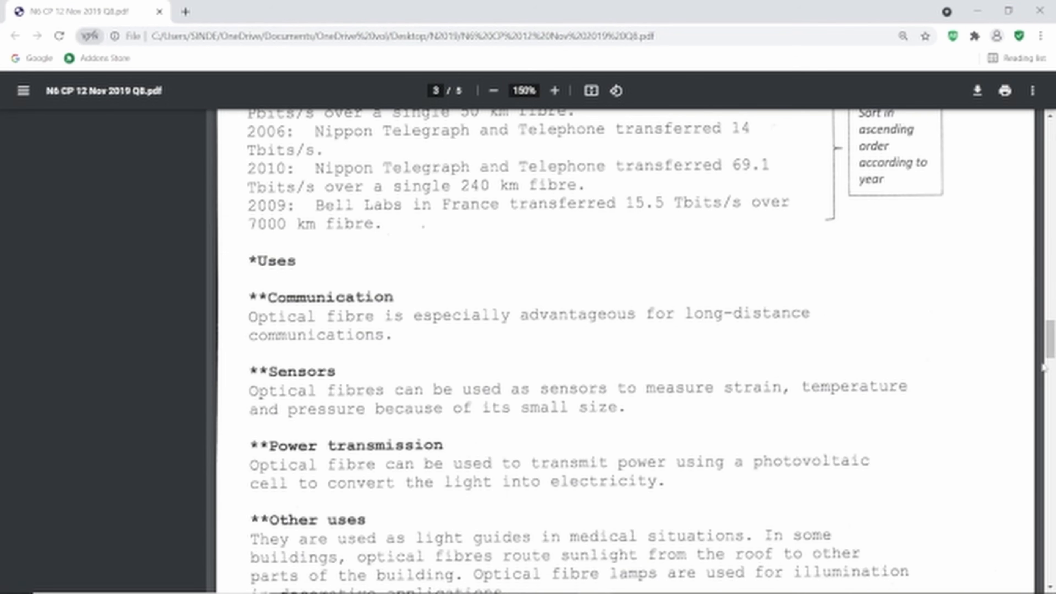
{"action": "left_click_drag", "start_coordinate": [1052, 341], "coordinate": [1053, 543]}
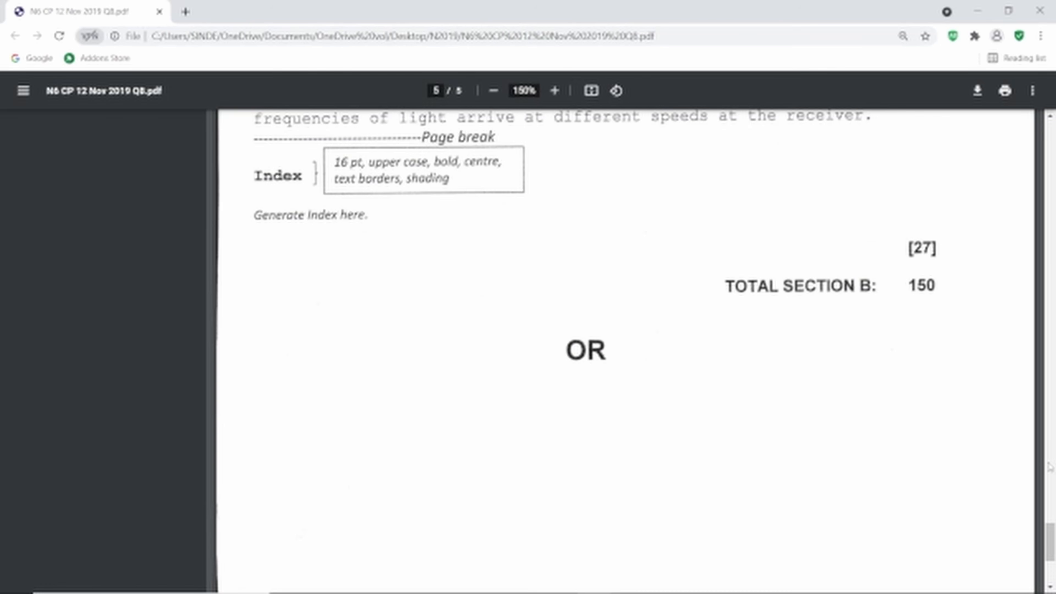
{"action": "left_click_drag", "start_coordinate": [1051, 525], "coordinate": [1036, 178]}
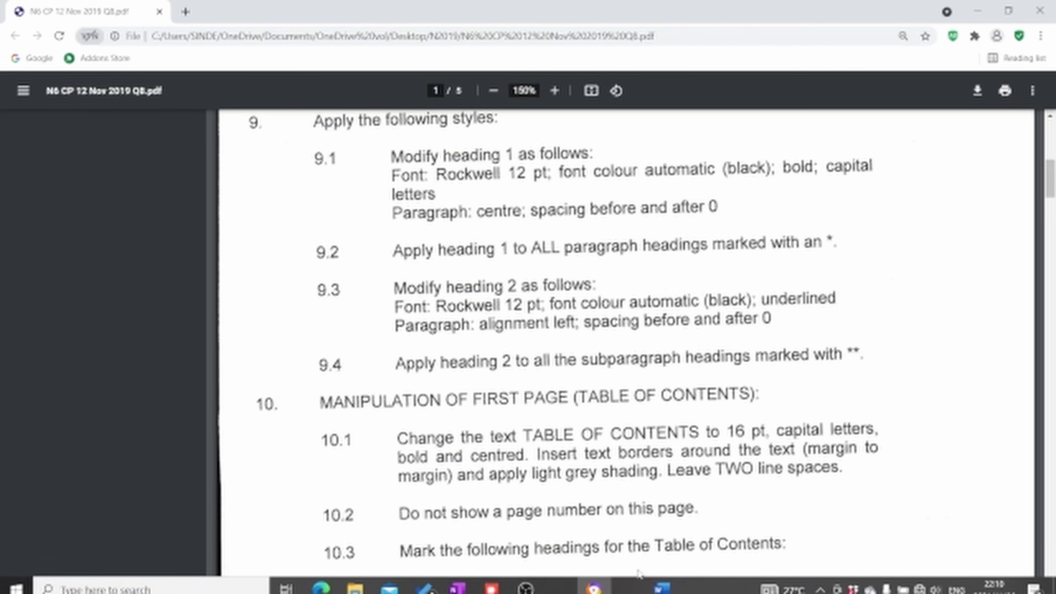
Return to the Word document and apply the Heading 1 style to all the selected paragraph headings
{"action": "left_click", "coordinate": [665, 587]}
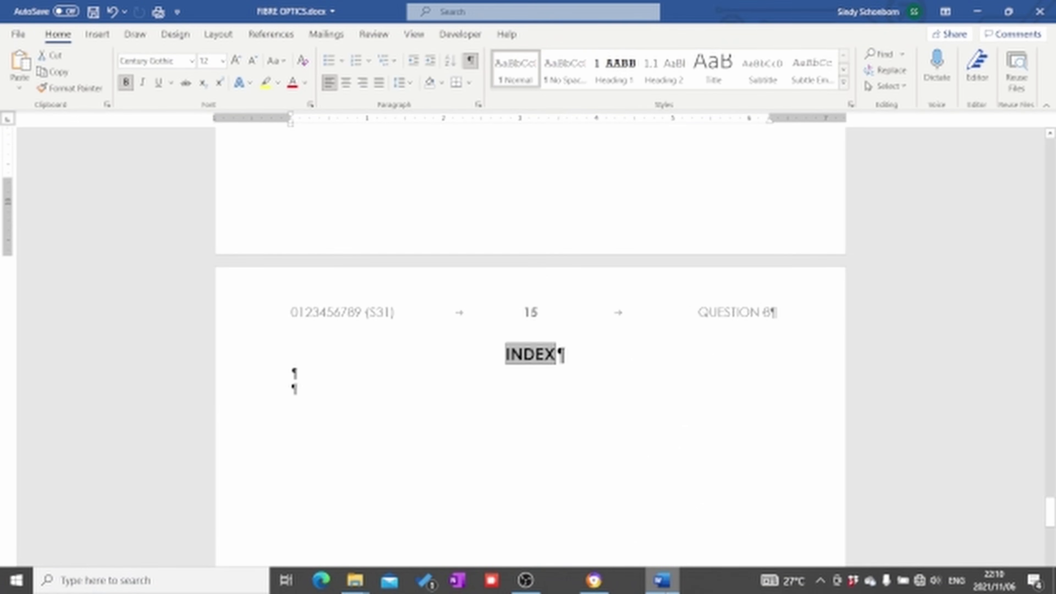
{"action": "left_click_drag", "start_coordinate": [1051, 516], "coordinate": [1027, 236]}
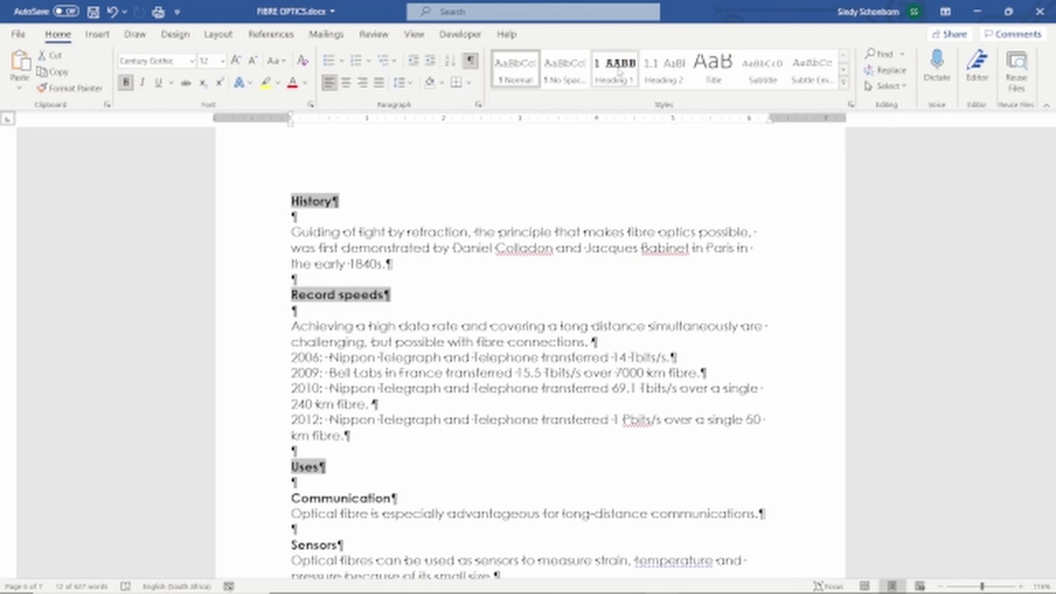
{"action": "left_click", "coordinate": [622, 85]}
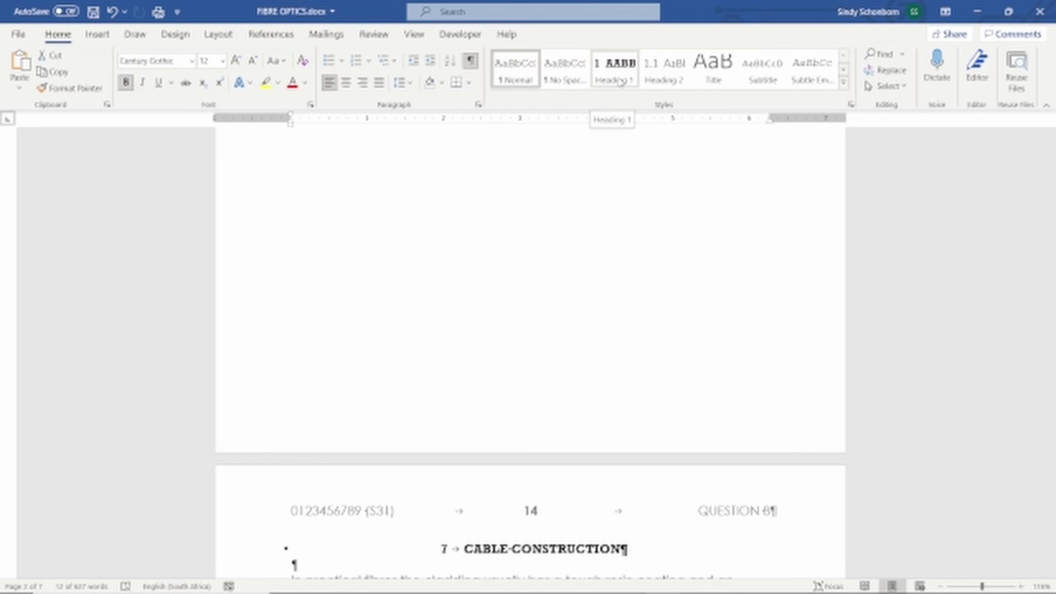
{"action": "left_click", "coordinate": [621, 81]}
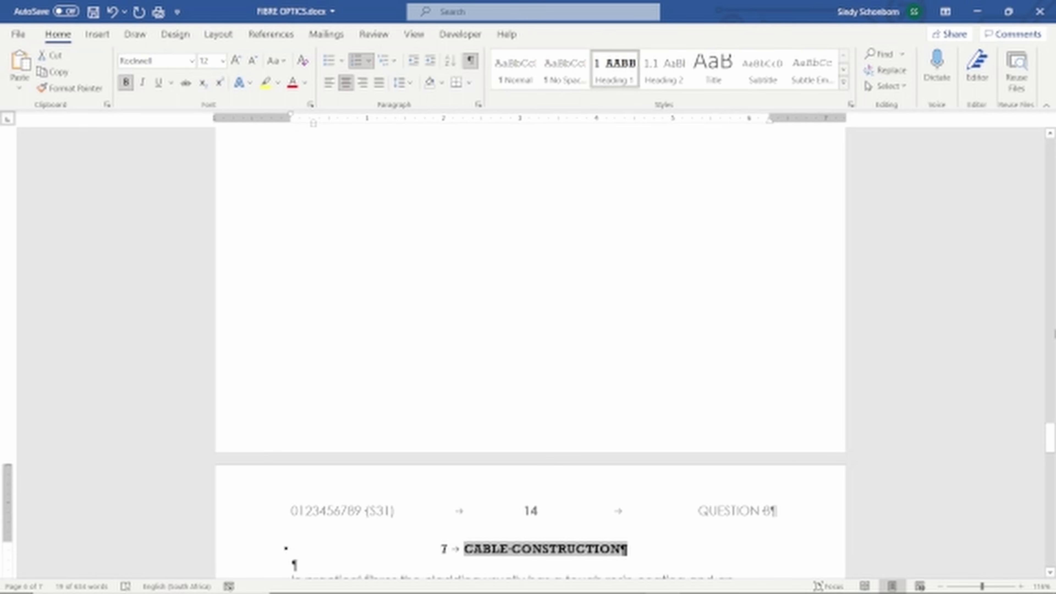
Check the paragraph alignment, indentation and spacing settings of the Principles of operation heading
{"action": "left_click_drag", "start_coordinate": [1050, 446], "coordinate": [1049, 347]}
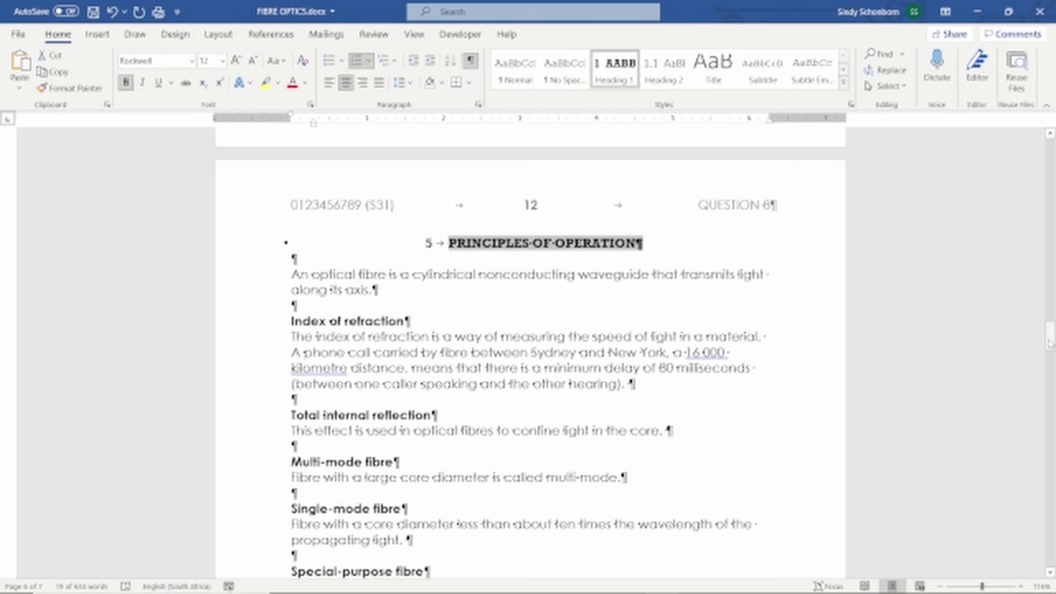
{"action": "left_click", "coordinate": [636, 246]}
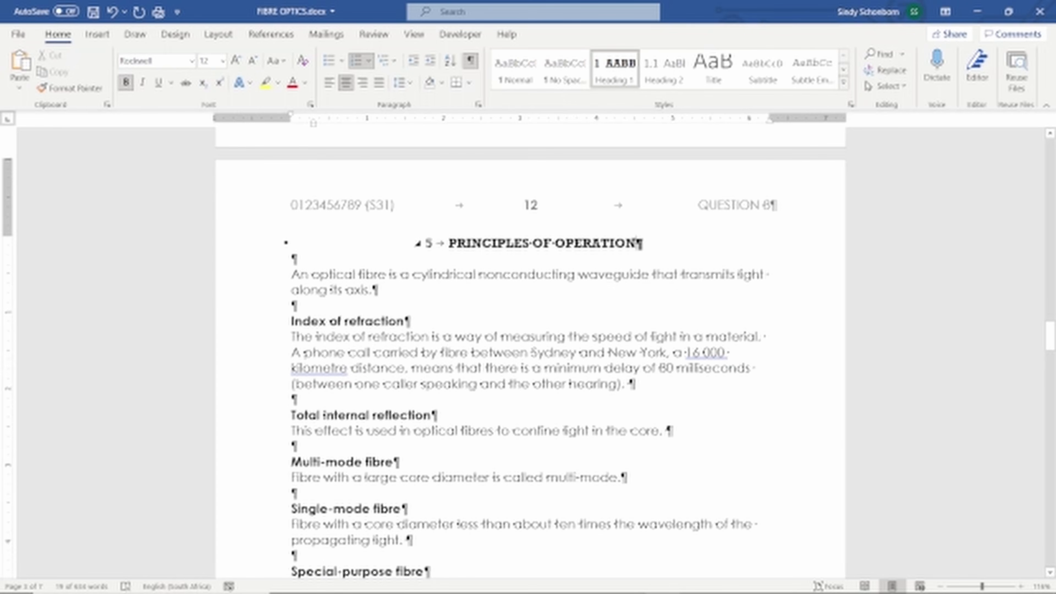
{"action": "left_click", "coordinate": [479, 106]}
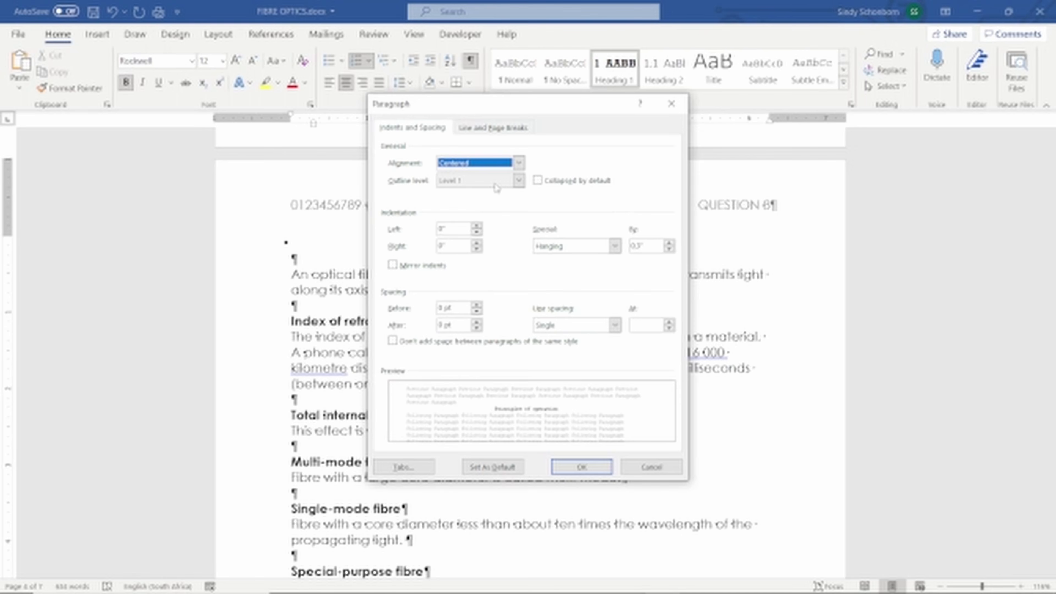
{"action": "left_click", "coordinate": [581, 467]}
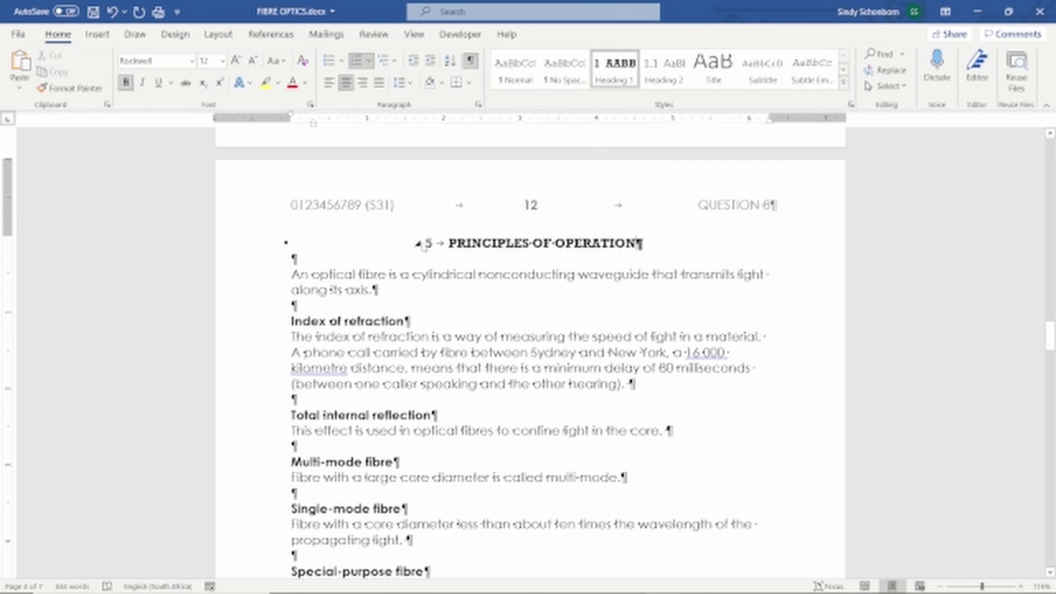
Select the Communication heading under Uses, check the Heading 2 instructions in item 9.3 of the exam PDF, and return to Word
{"action": "left_click_drag", "start_coordinate": [1049, 320], "coordinate": [1048, 240]}
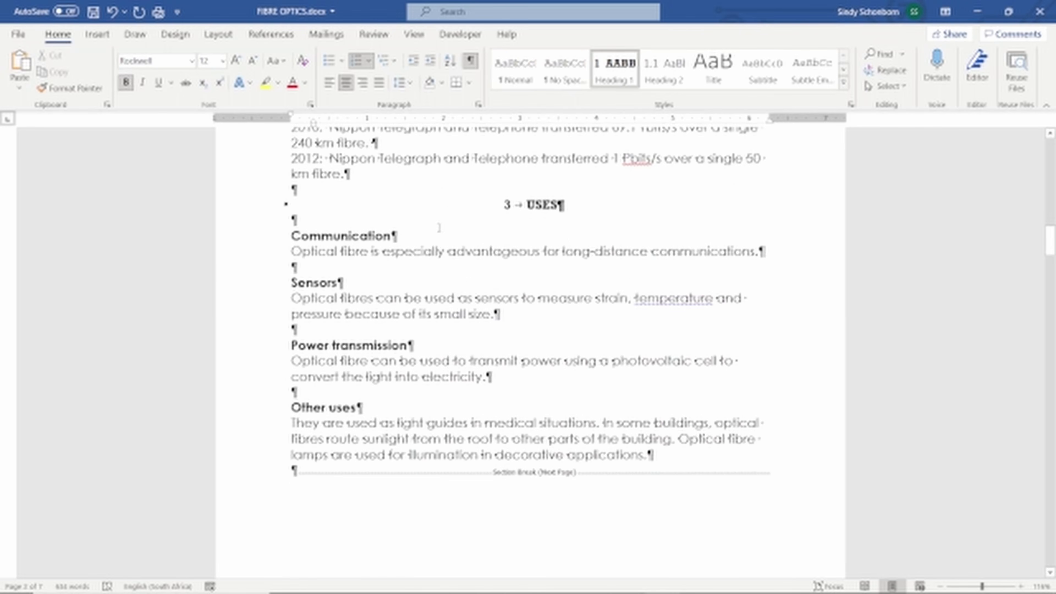
{"action": "left_click_drag", "start_coordinate": [396, 236], "coordinate": [279, 236]}
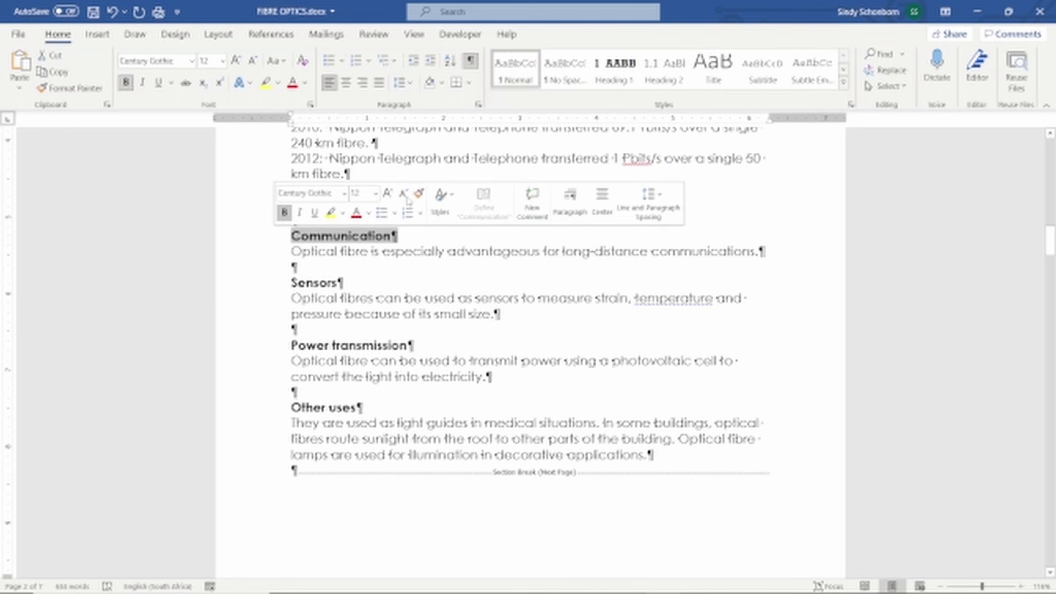
{"action": "mouse_move", "coordinate": [608, 590]}
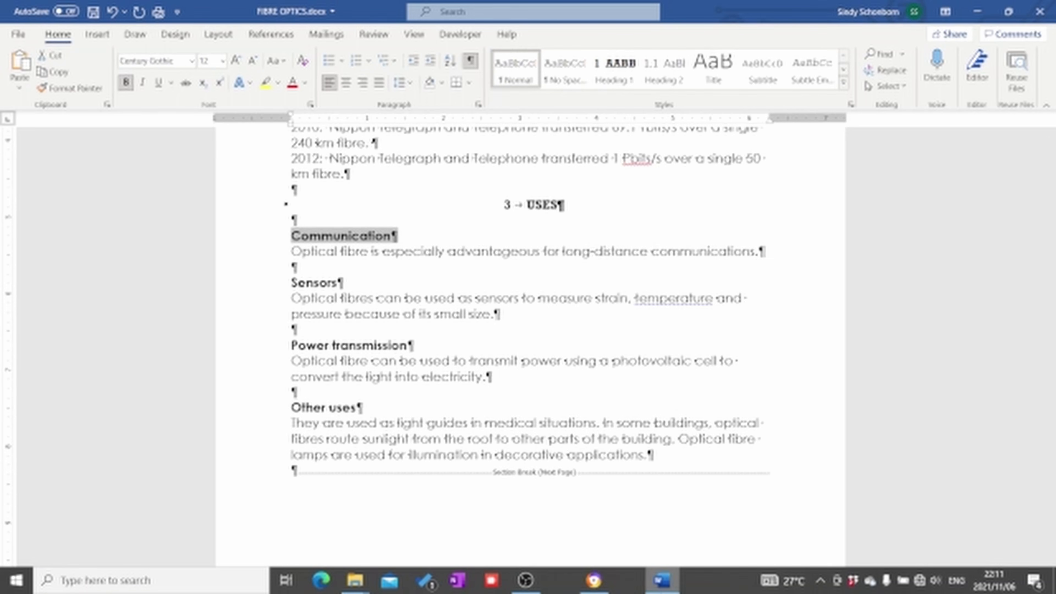
{"action": "left_click", "coordinate": [598, 590]}
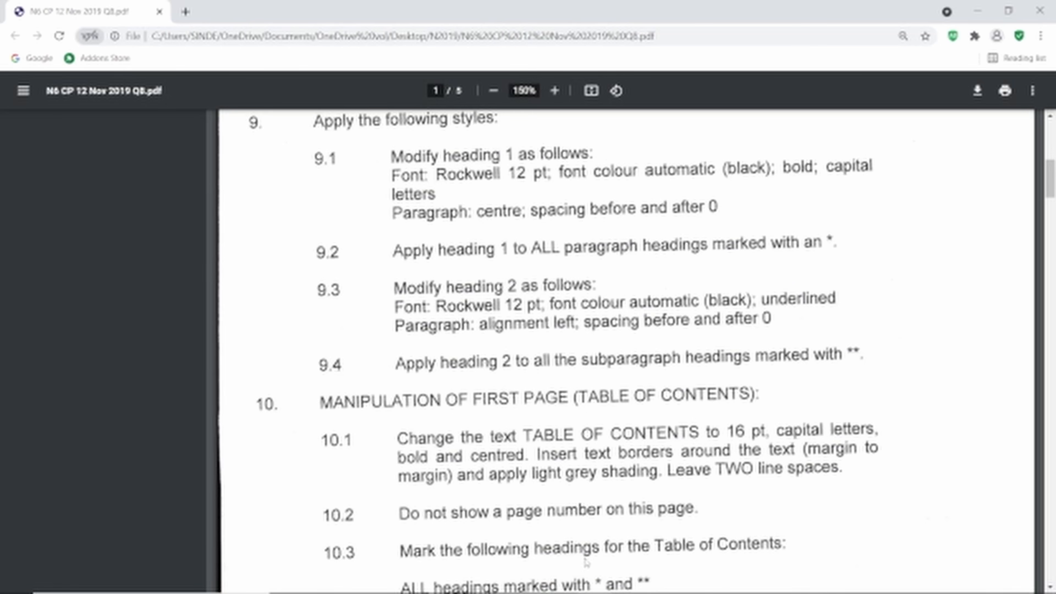
{"action": "mouse_move", "coordinate": [624, 591]}
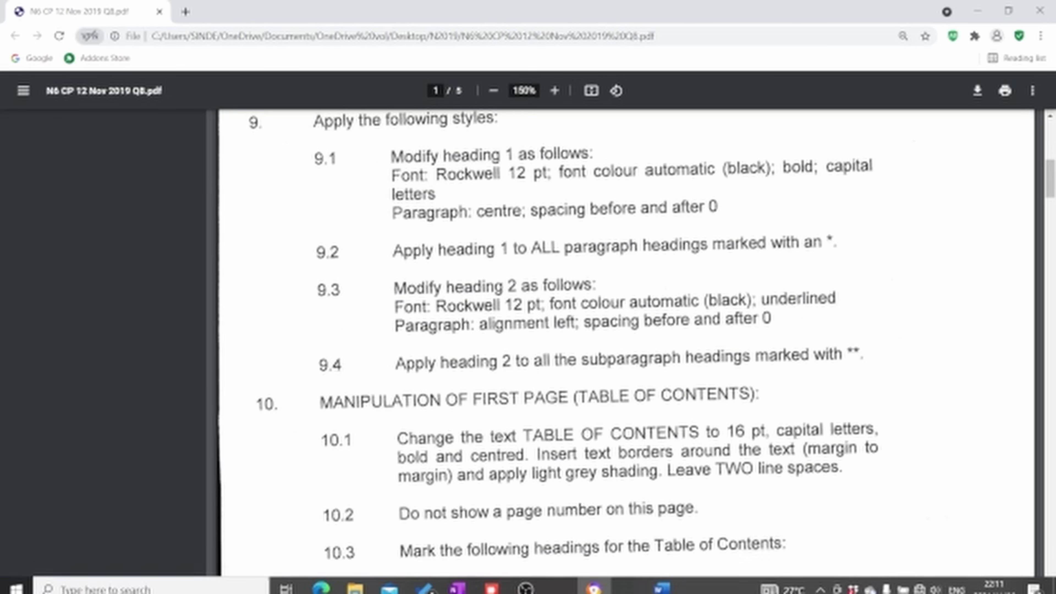
{"action": "left_click", "coordinate": [662, 582]}
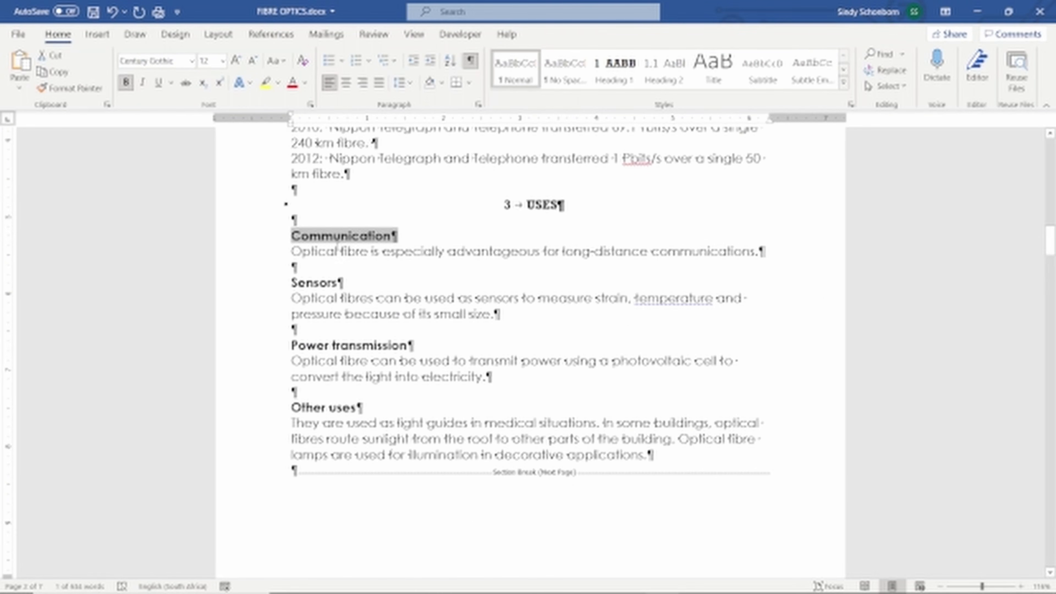
Modify the Heading 2 style's font to Rockwell, 12 pt, consulting item 9.3 in the exam PDF and returning to Word
{"action": "left_click", "coordinate": [671, 80]}
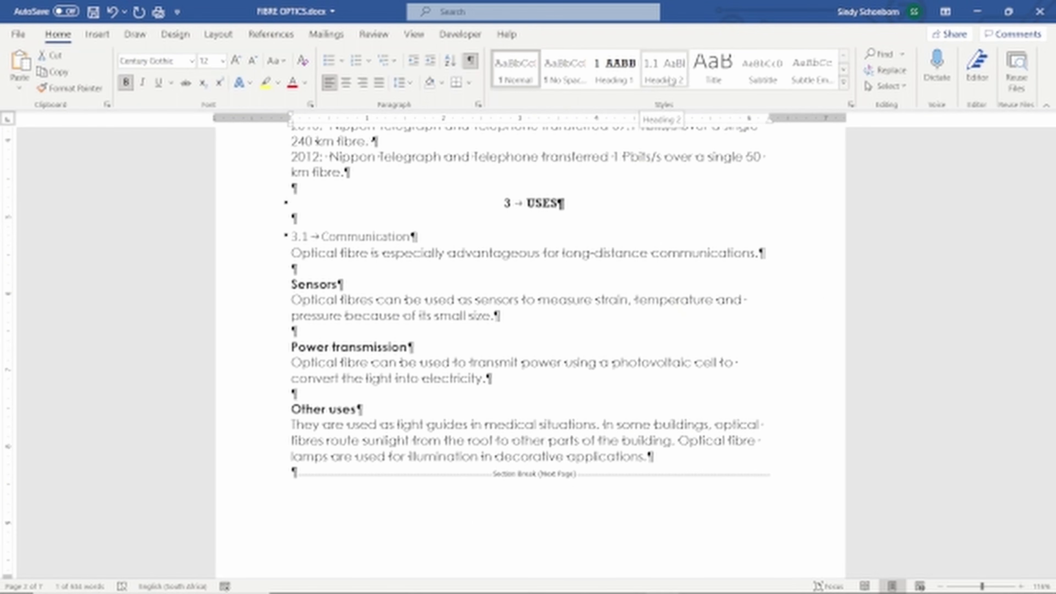
{"action": "right_click", "coordinate": [665, 73]}
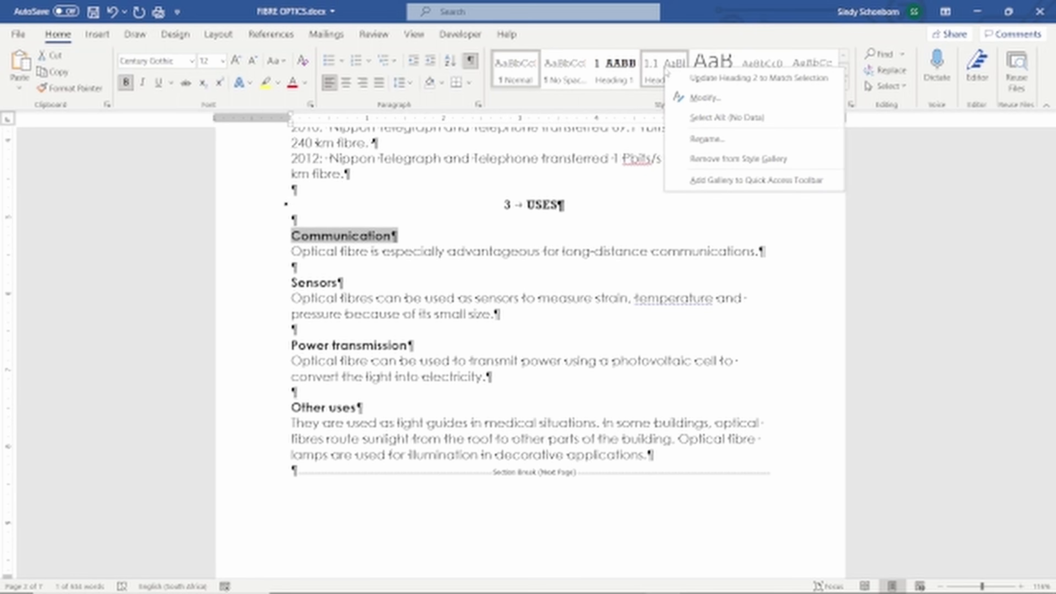
{"action": "left_click", "coordinate": [706, 99]}
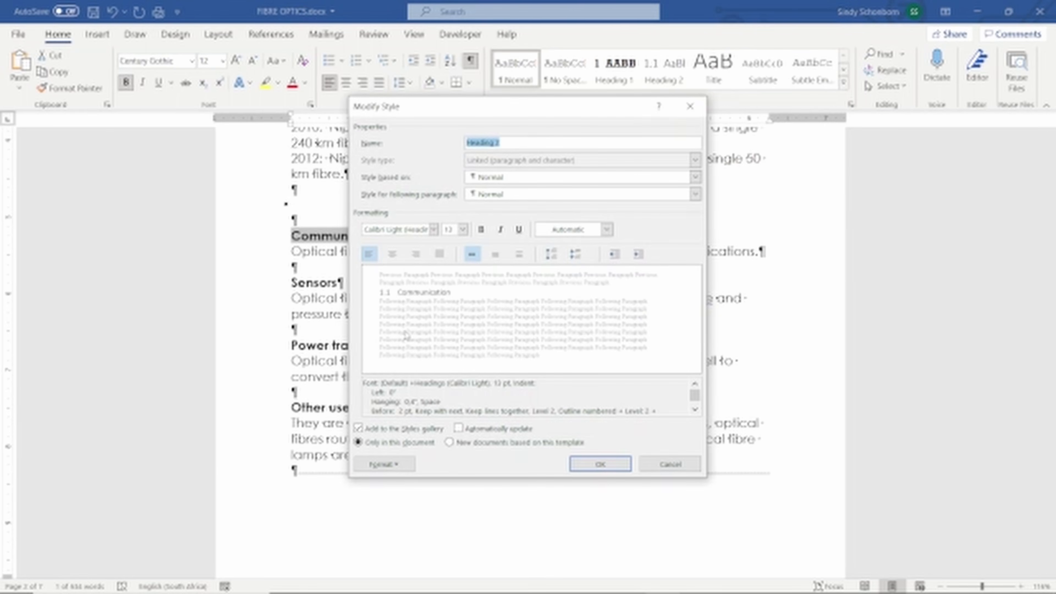
{"action": "left_click", "coordinate": [377, 465]}
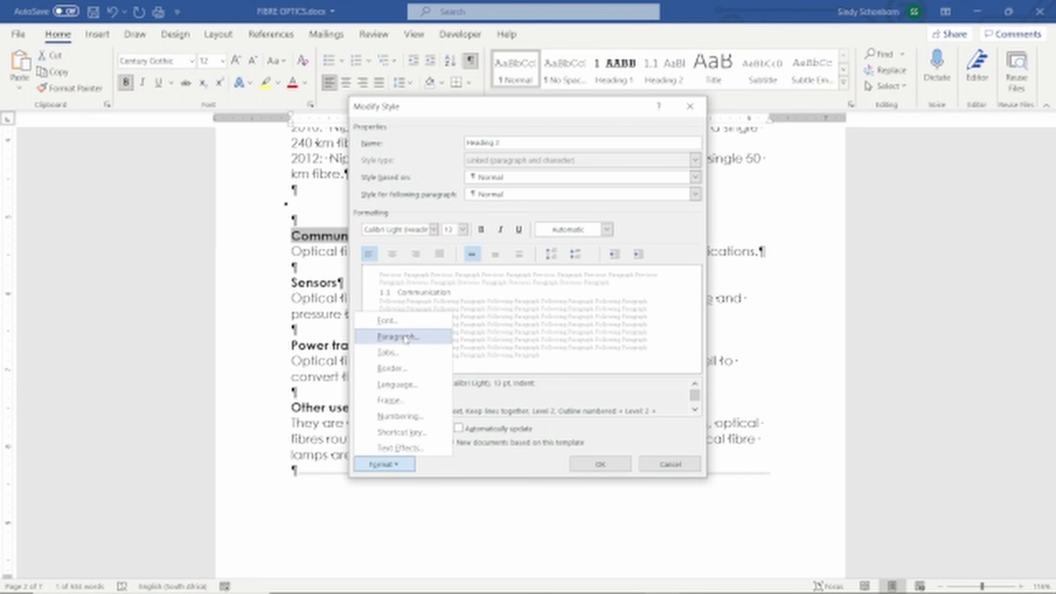
{"action": "left_click", "coordinate": [399, 324]}
{"action": "mouse_move", "coordinate": [458, 589]}
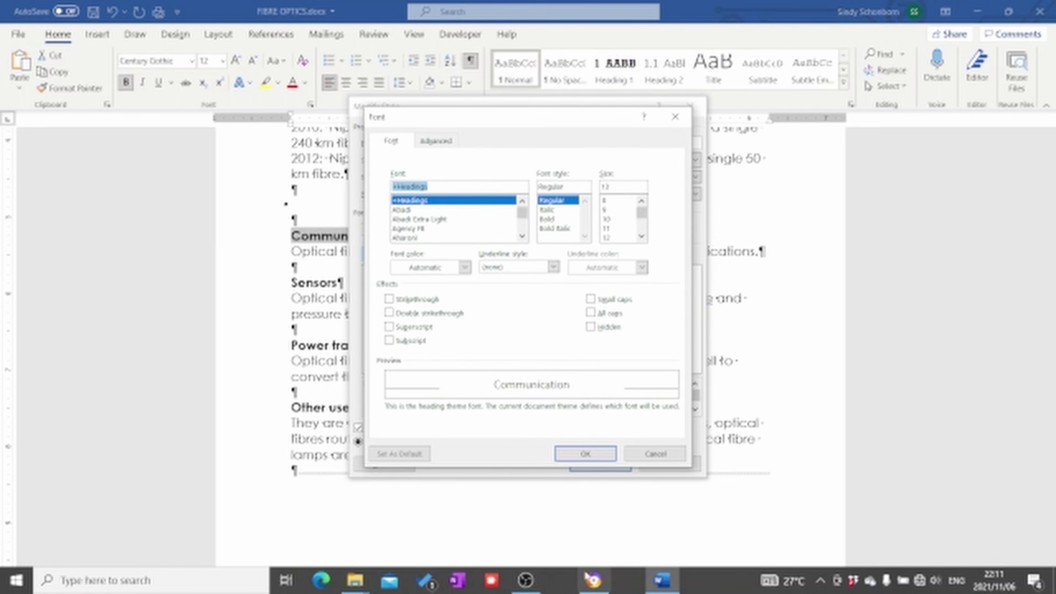
{"action": "left_click", "coordinate": [594, 581]}
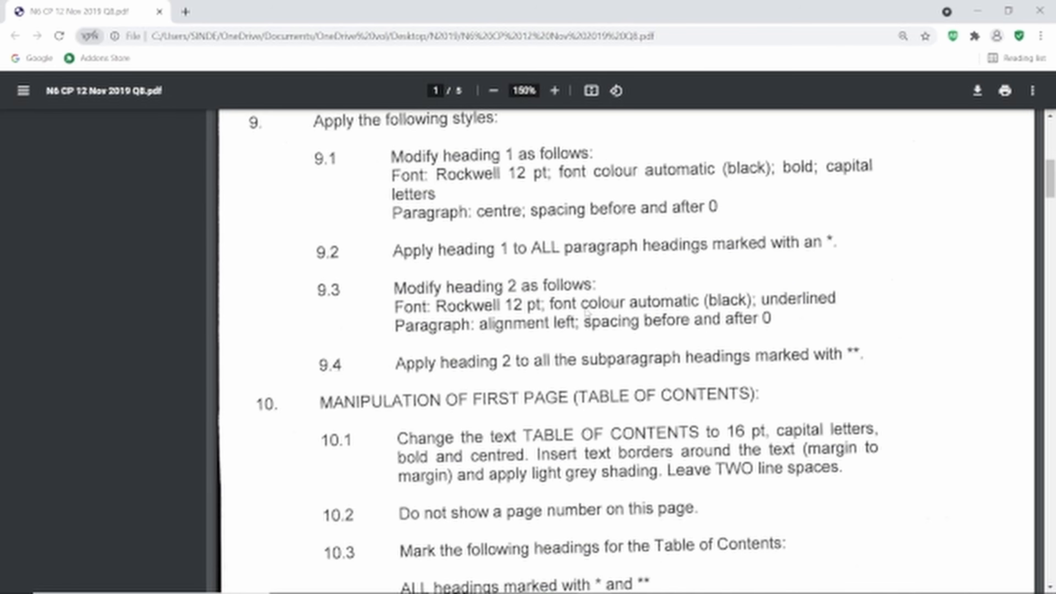
{"action": "mouse_move", "coordinate": [630, 591]}
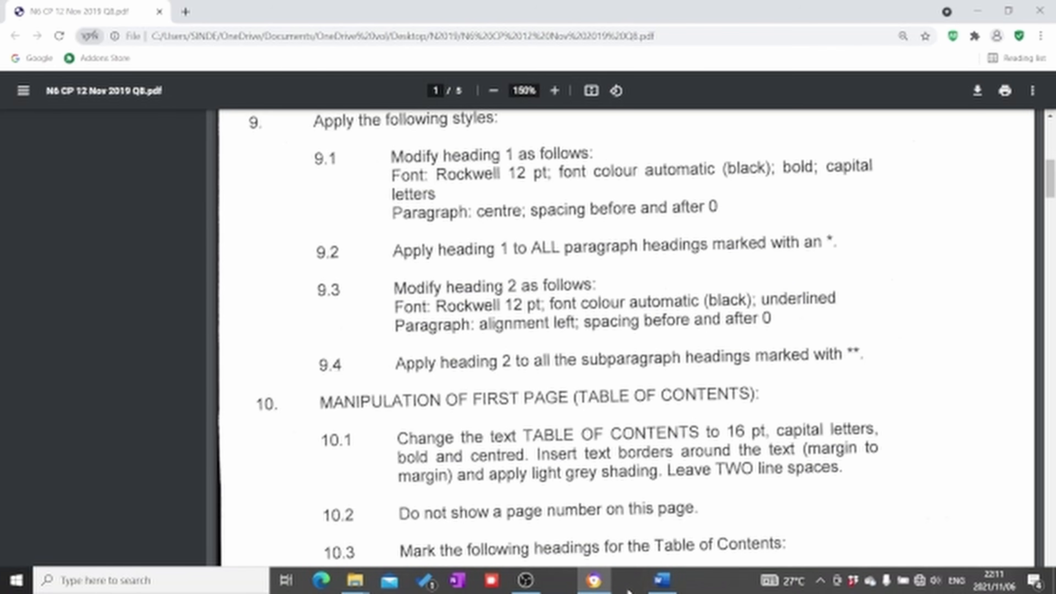
{"action": "left_click", "coordinate": [661, 581]}
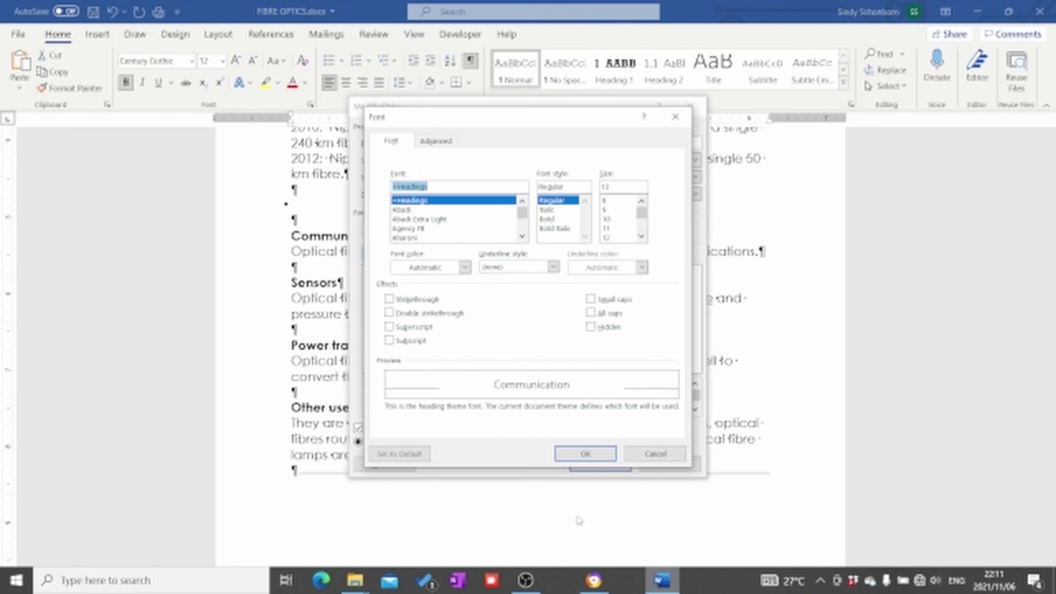
{"action": "type", "text": "Rockwell"}
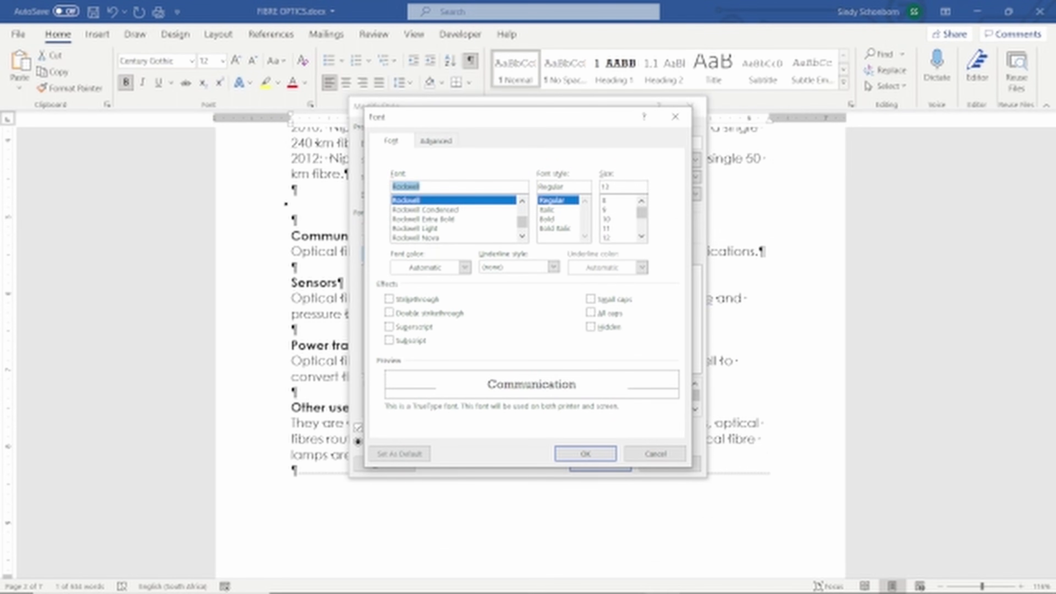
{"action": "key", "text": "Tab"}
{"action": "left_click", "coordinate": [607, 237]}
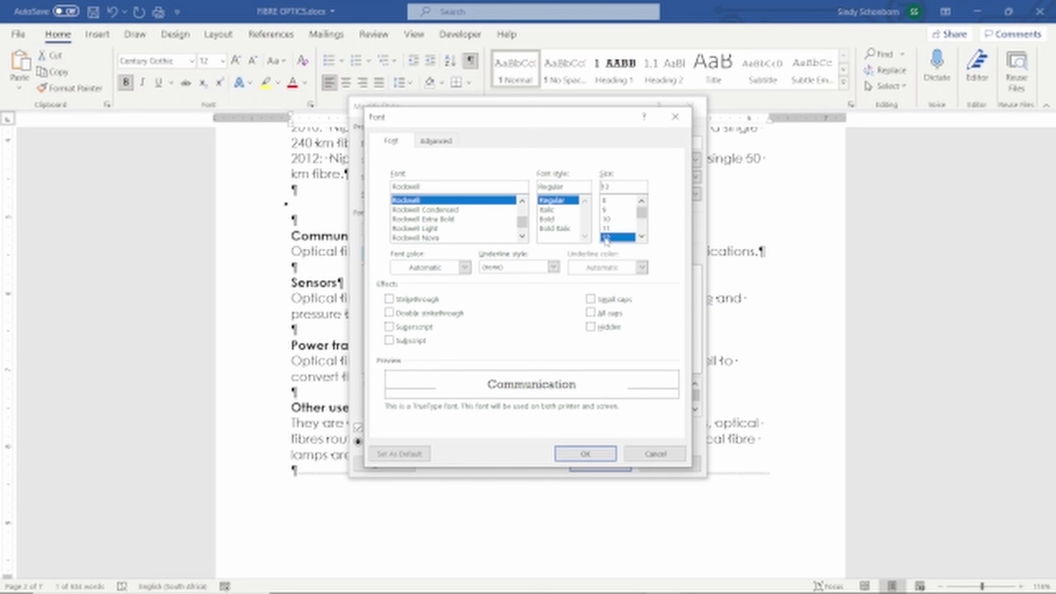
Recheck item 9.3 in the exam PDF, return to Word, and give the Heading 2 style's font a single underline
{"action": "mouse_move", "coordinate": [484, 587]}
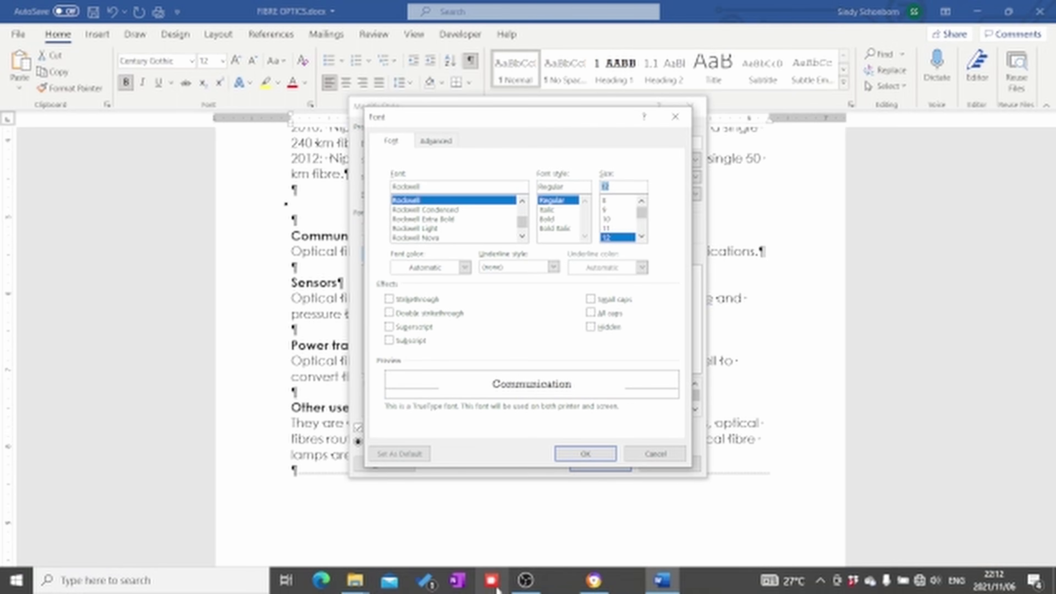
{"action": "left_click", "coordinate": [594, 580]}
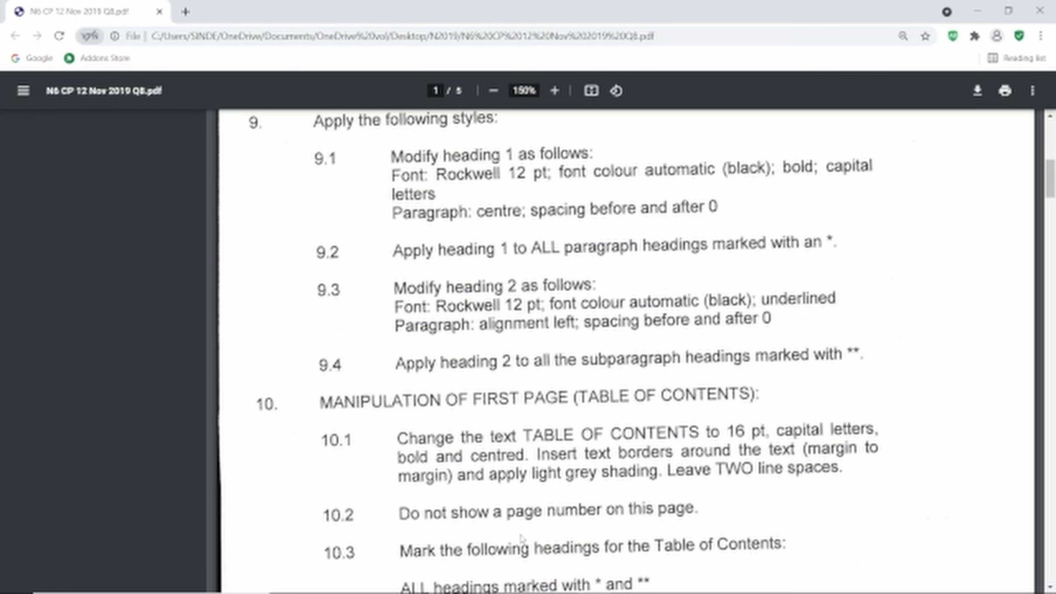
{"action": "mouse_move", "coordinate": [582, 593]}
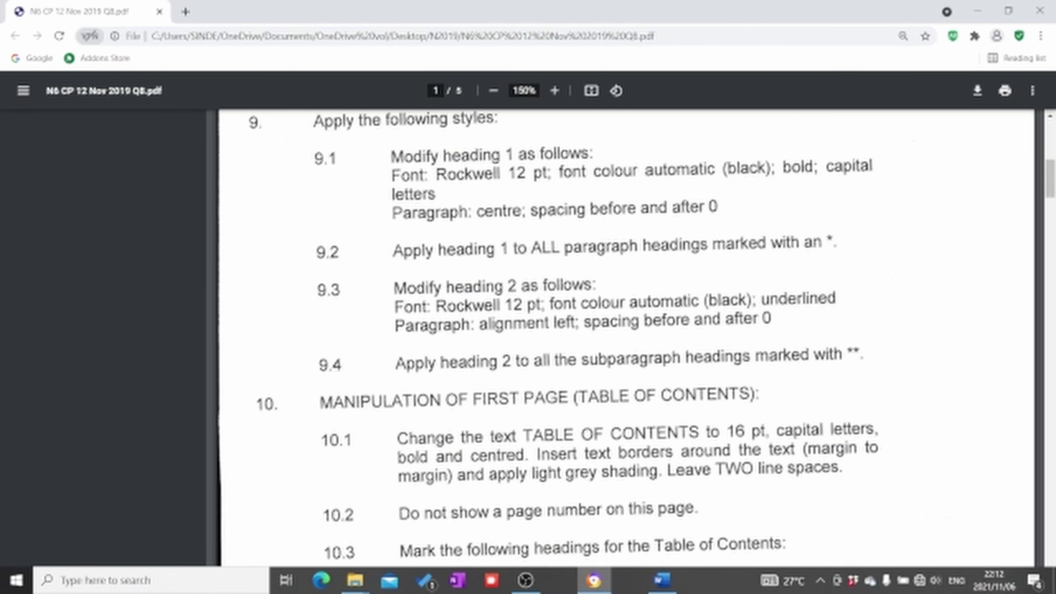
{"action": "left_click", "coordinate": [662, 580]}
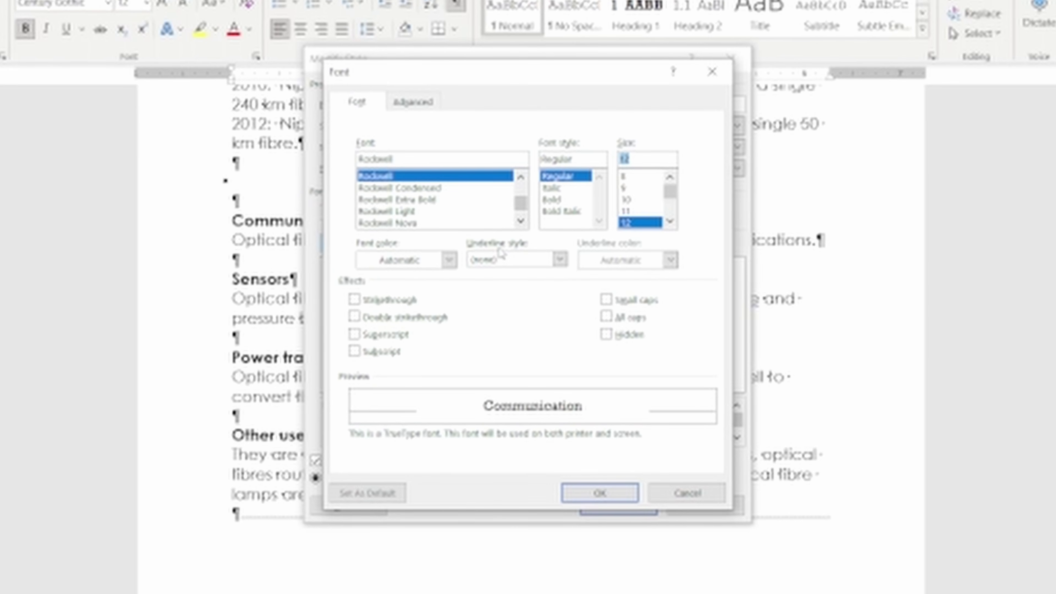
{"action": "left_click", "coordinate": [505, 262]}
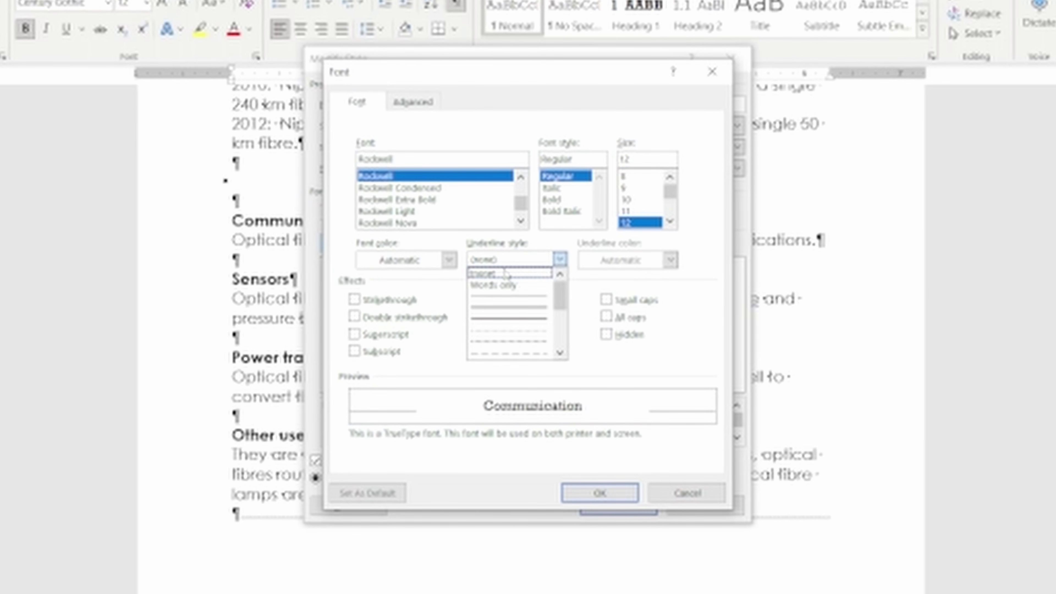
{"action": "left_click", "coordinate": [505, 303]}
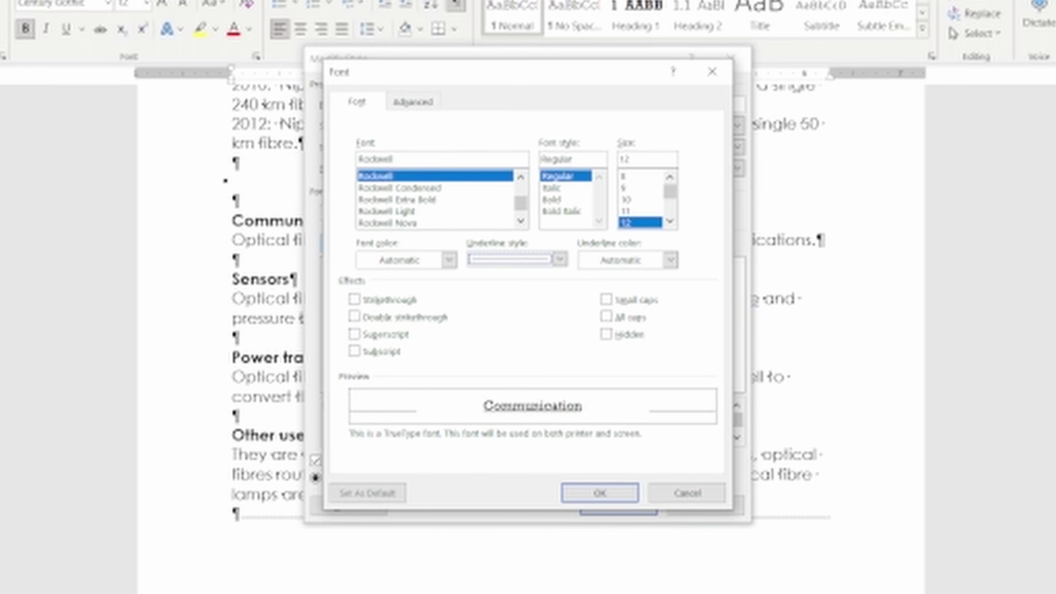
{"action": "left_click", "coordinate": [611, 593]}
{"action": "left_click", "coordinate": [584, 496]}
Set the Heading 2 style's paragraph spacing before to 0 pt and save the style changes
{"action": "left_click", "coordinate": [330, 509]}
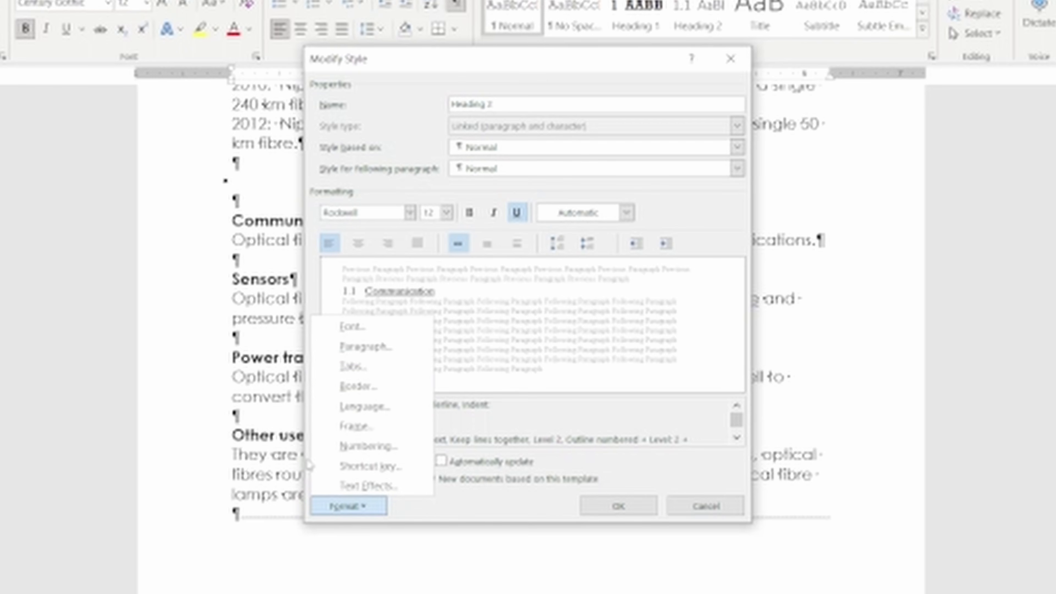
{"action": "left_click", "coordinate": [356, 349]}
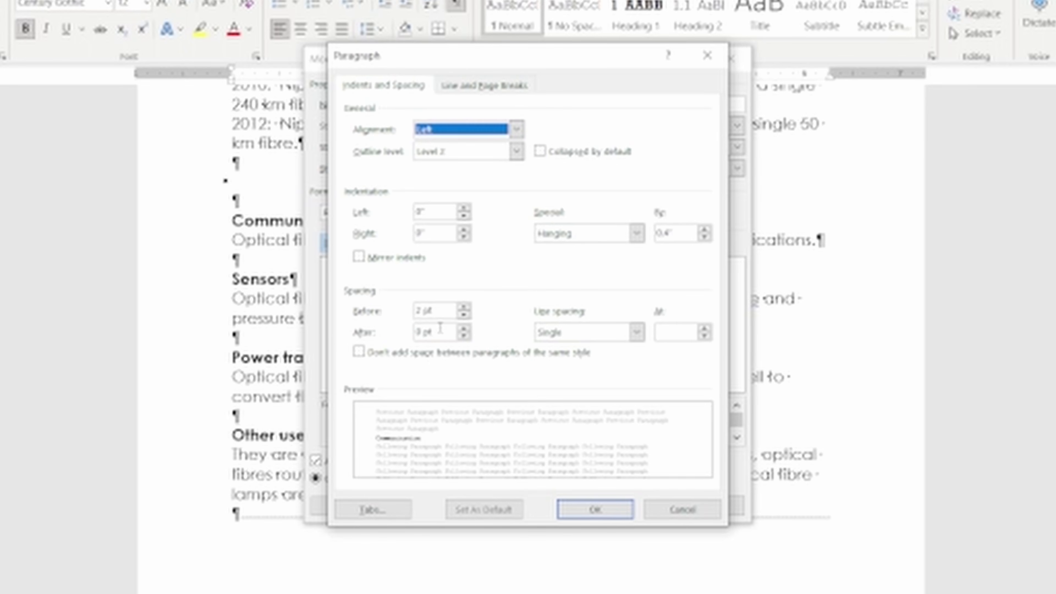
{"action": "left_click", "coordinate": [464, 315]}
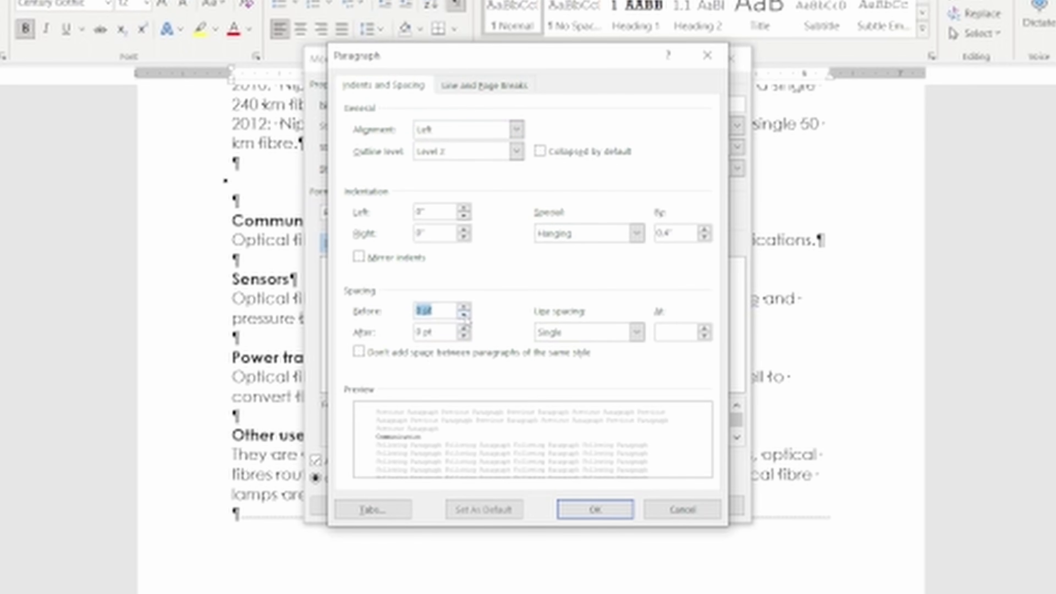
{"action": "left_click", "coordinate": [609, 517]}
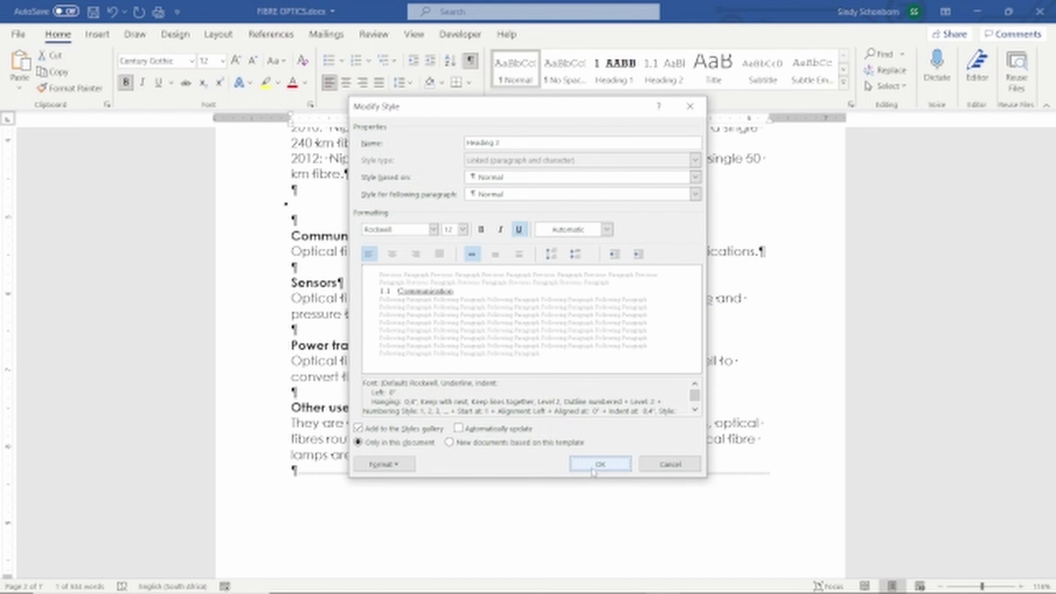
{"action": "left_click", "coordinate": [593, 470]}
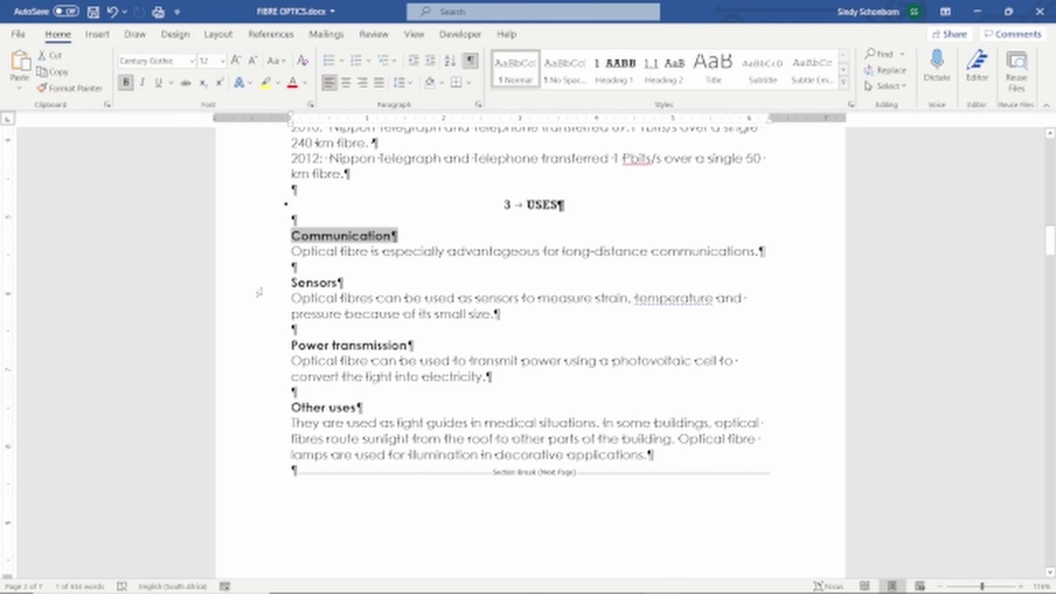
Add the subheadings Sensors, Power transmission and Other uses to the selected Communication heading
{"action": "left_click", "coordinate": [261, 290], "text": "ctrl"}
{"action": "left_click", "coordinate": [268, 347], "text": "ctrl"}
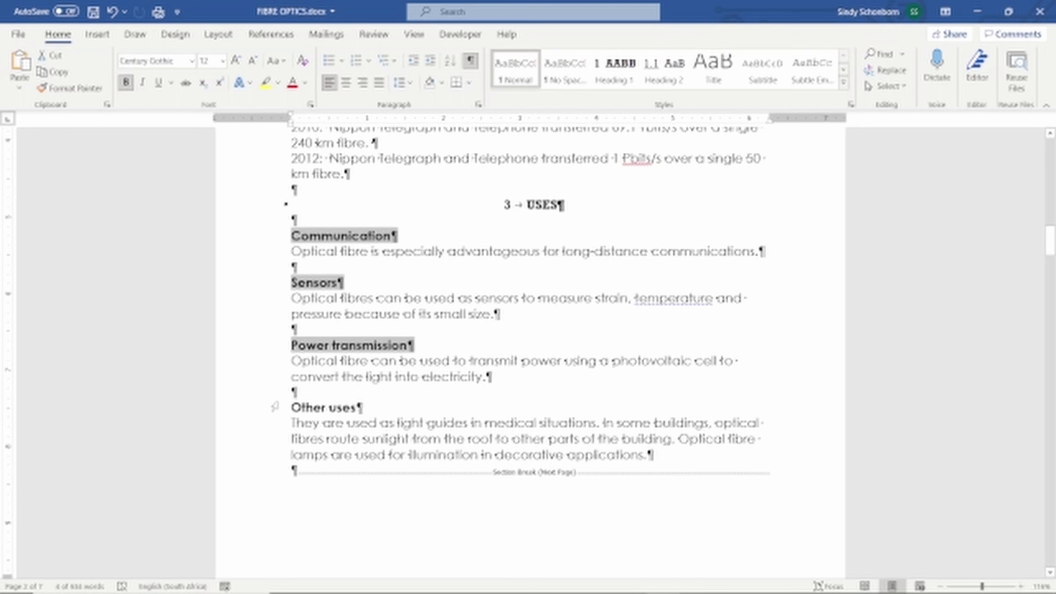
{"action": "left_click", "coordinate": [275, 408], "text": "ctrl"}
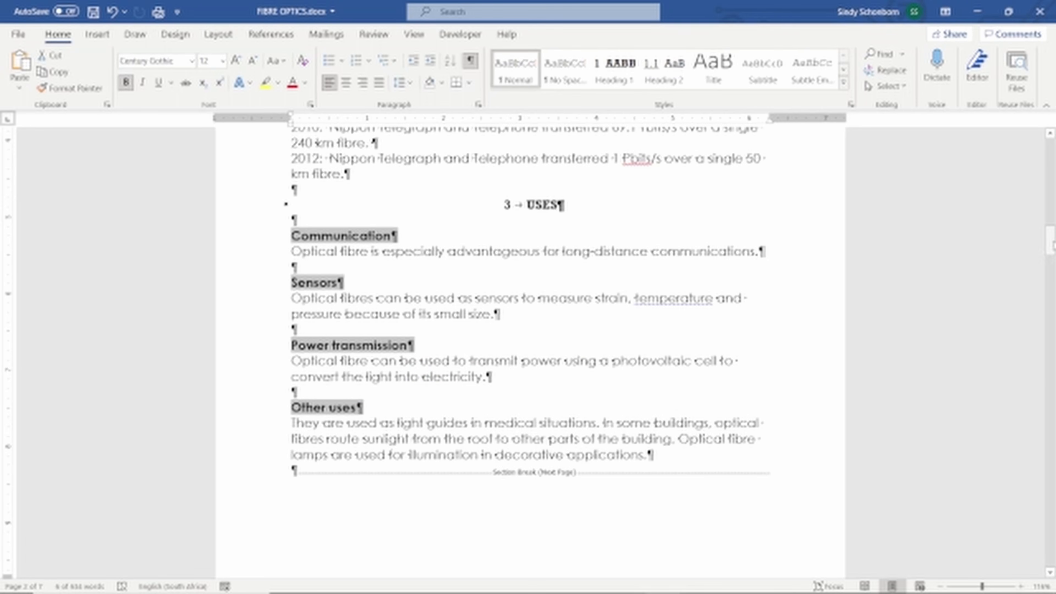
Add the six subheadings from Broad bandwidth through Security of information passed down the cable to the multiple selection
{"action": "left_click_drag", "start_coordinate": [1051, 242], "coordinate": [1051, 283]}
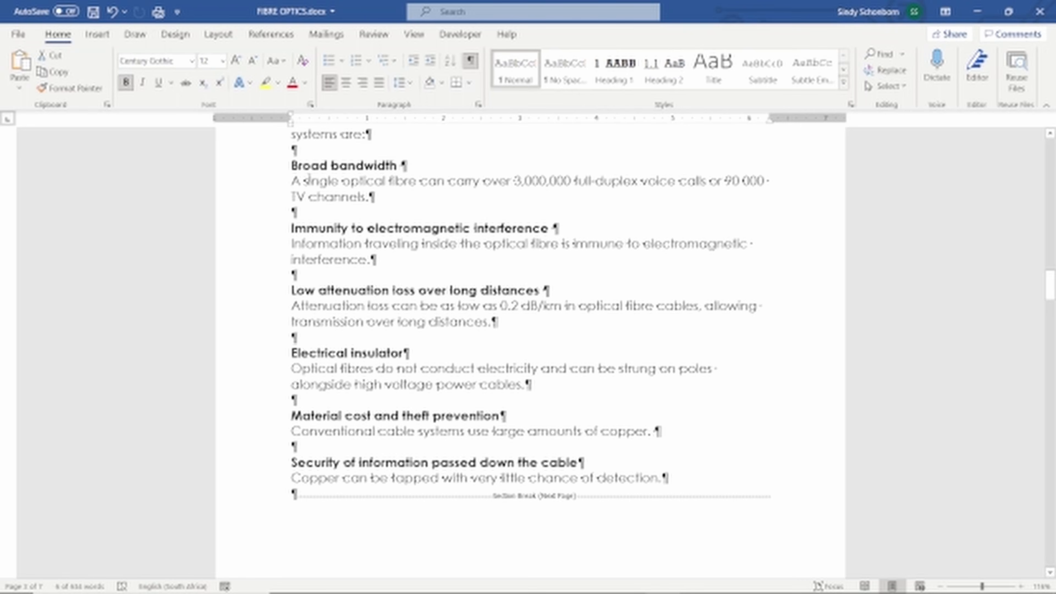
{"action": "left_click", "coordinate": [264, 171]}
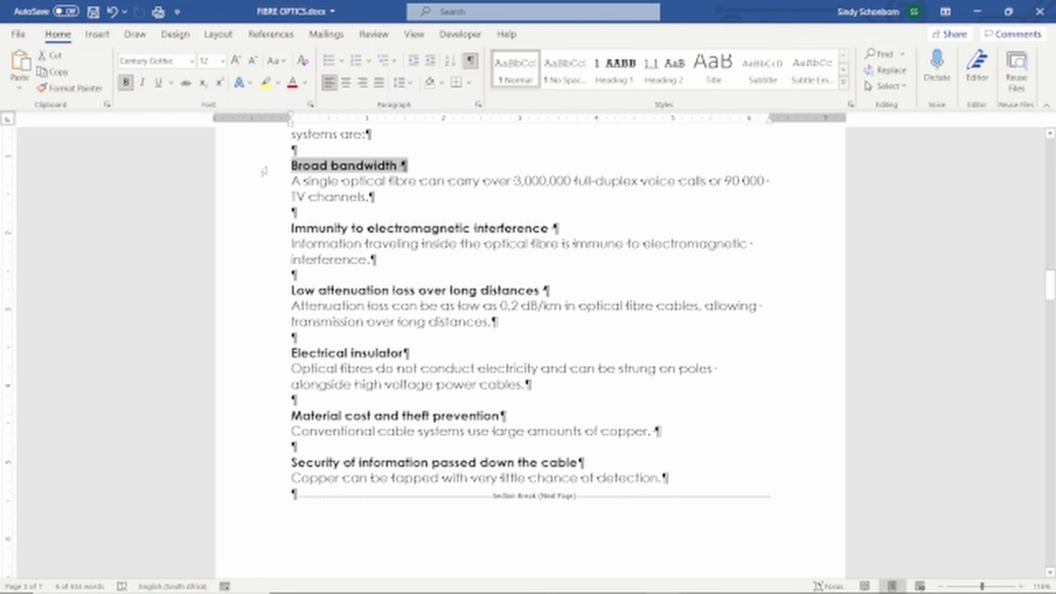
{"action": "left_click", "coordinate": [276, 231], "text": "ctrl"}
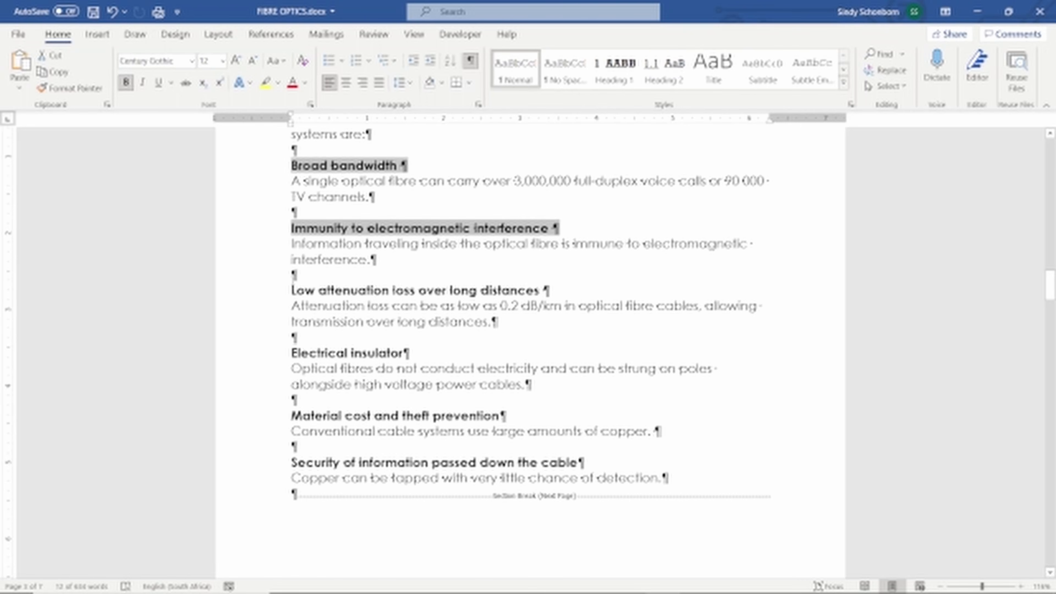
{"action": "left_click", "coordinate": [276, 295], "text": "ctrl"}
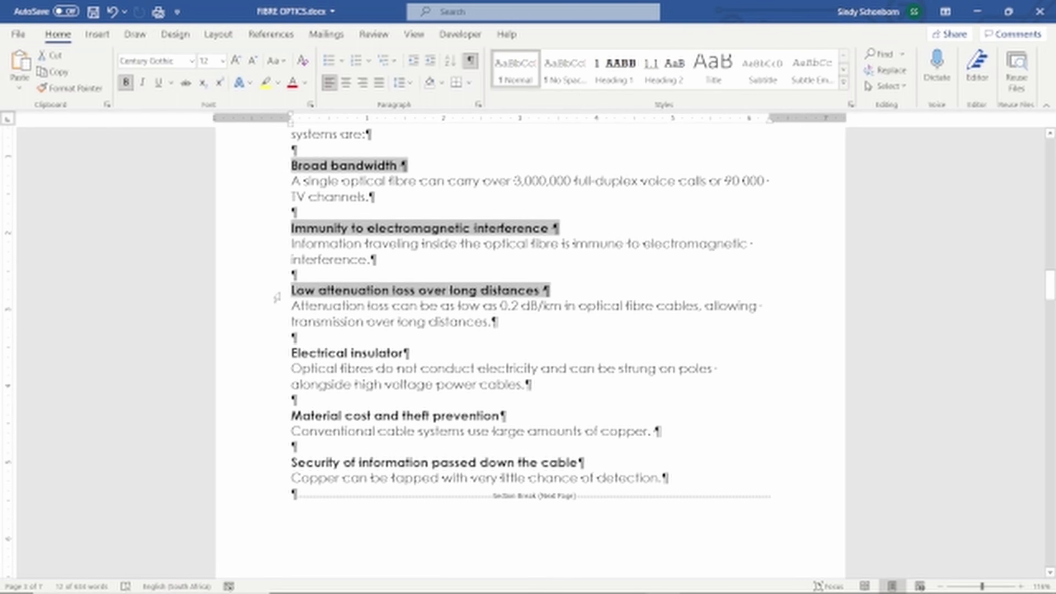
{"action": "left_click", "coordinate": [275, 357], "text": "ctrl"}
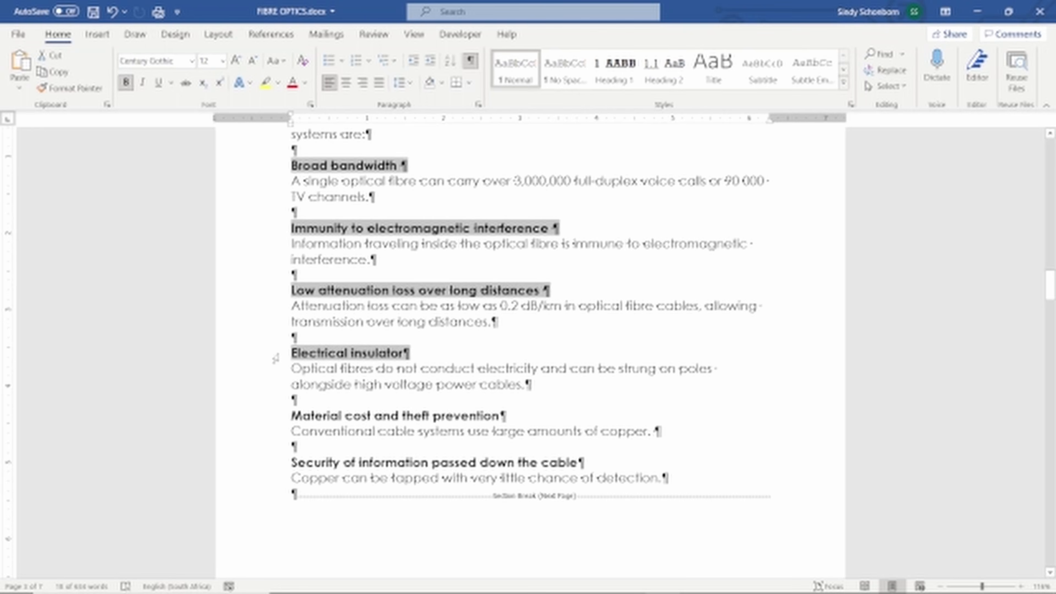
{"action": "left_click", "coordinate": [279, 420], "text": "ctrl"}
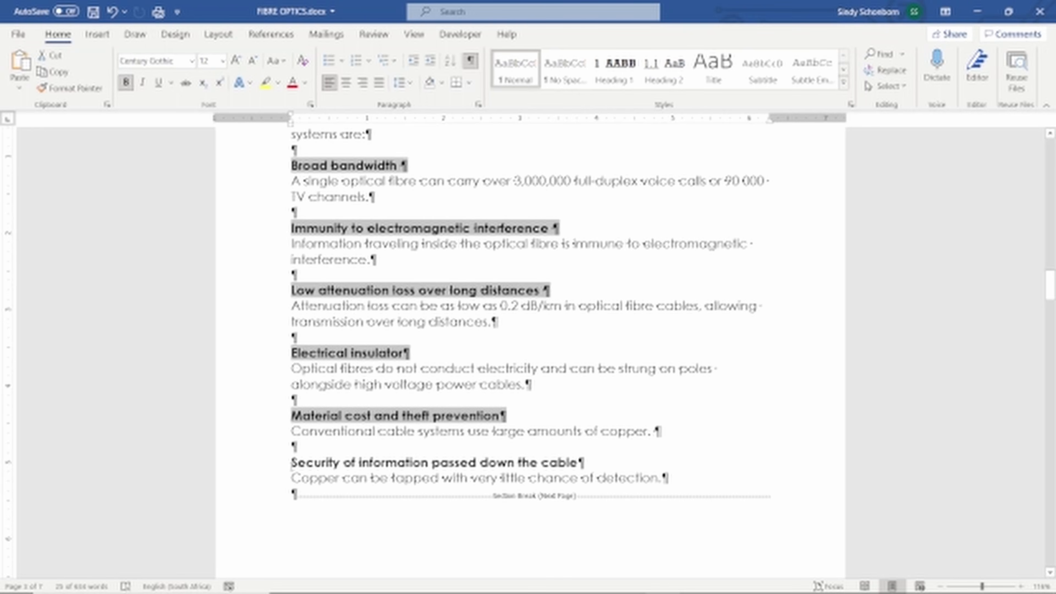
{"action": "left_click", "coordinate": [273, 466], "text": "ctrl"}
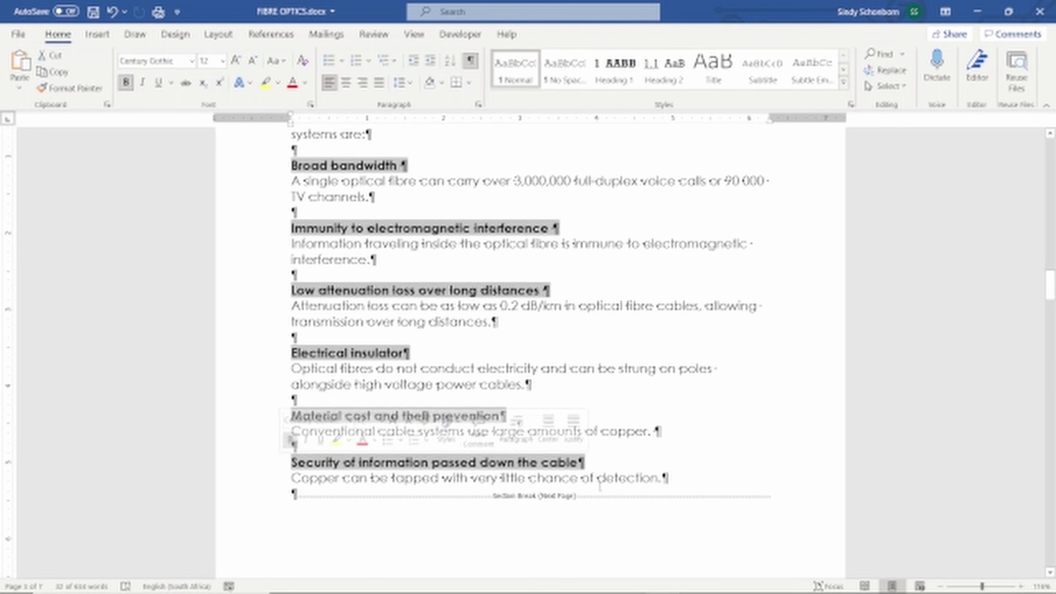
Extend the multiple selection with the subheadings Index of refraction, Total internal reflection, Multi-mode fibre, Single-mode fibre and Special-purpose fibre
{"action": "left_click_drag", "start_coordinate": [1053, 291], "coordinate": [1035, 349]}
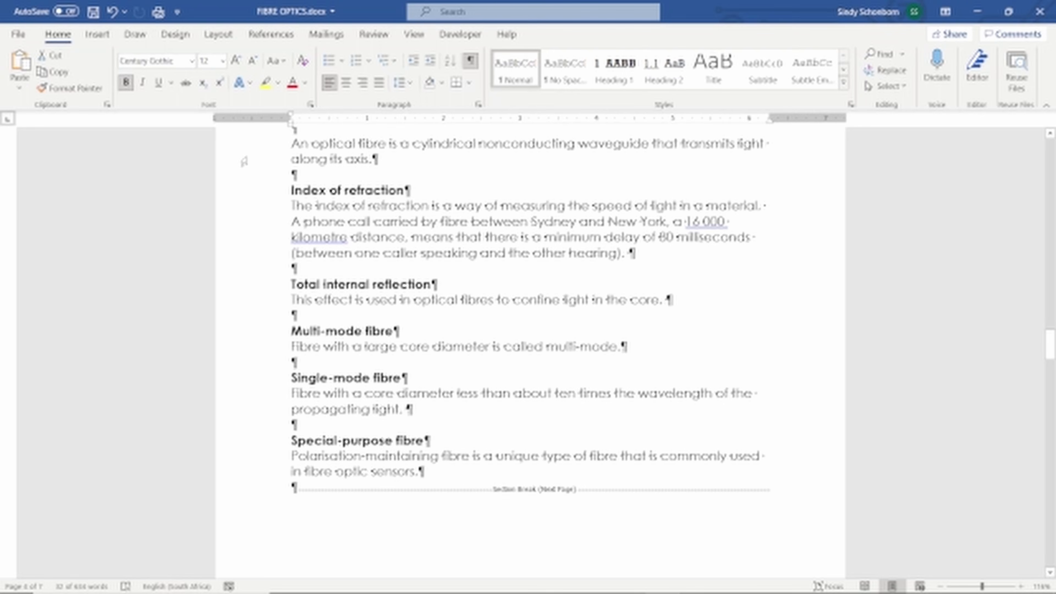
{"action": "left_click", "coordinate": [254, 190]}
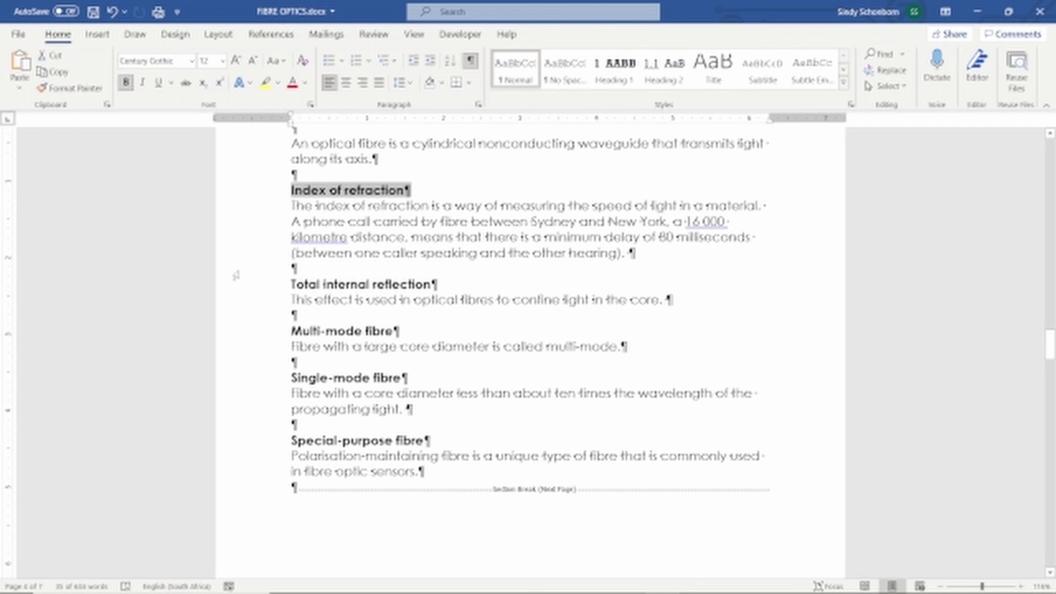
{"action": "left_click", "coordinate": [250, 298], "text": "ctrl"}
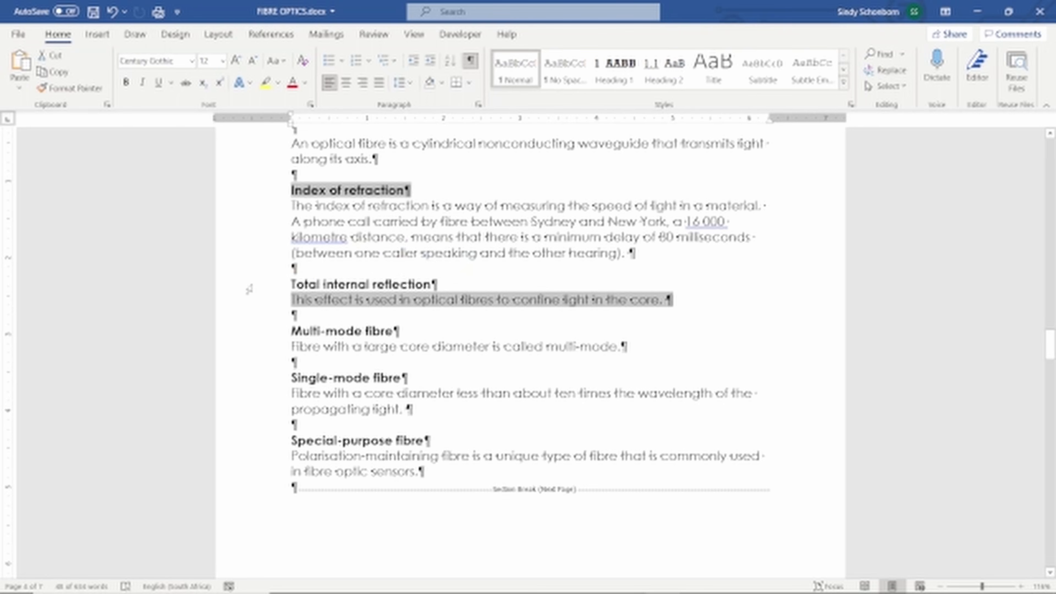
{"action": "left_click", "coordinate": [249, 288], "text": "ctrl"}
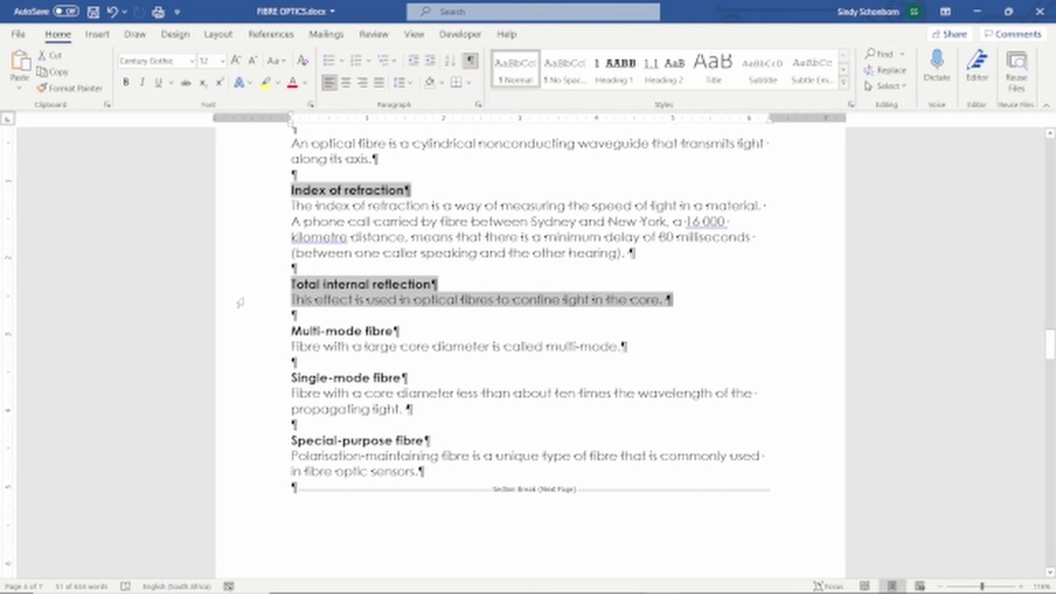
{"action": "left_click", "coordinate": [241, 340], "text": "ctrl"}
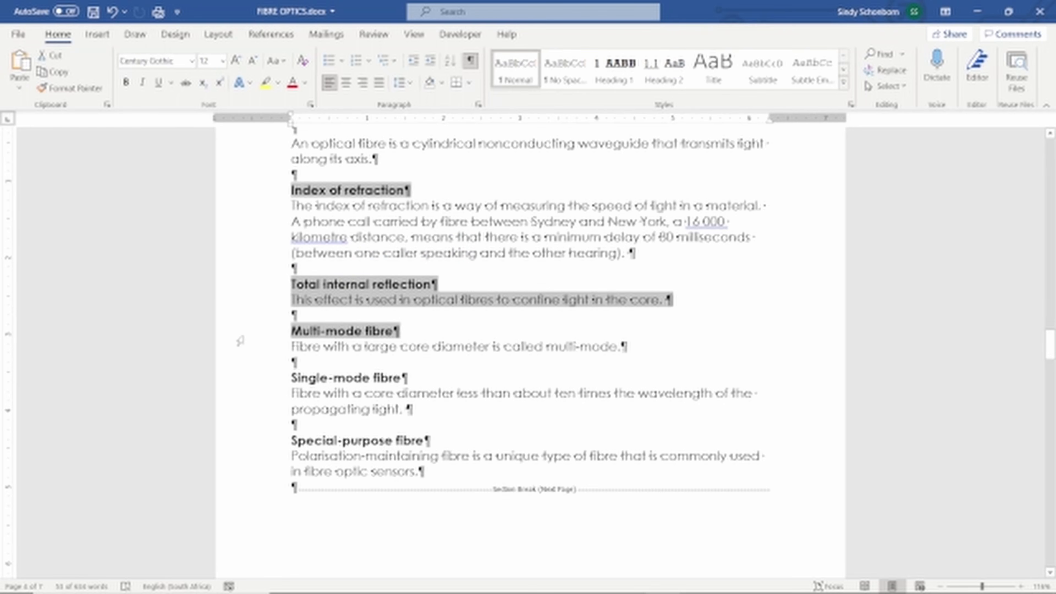
{"action": "left_click", "coordinate": [234, 391], "text": "ctrl"}
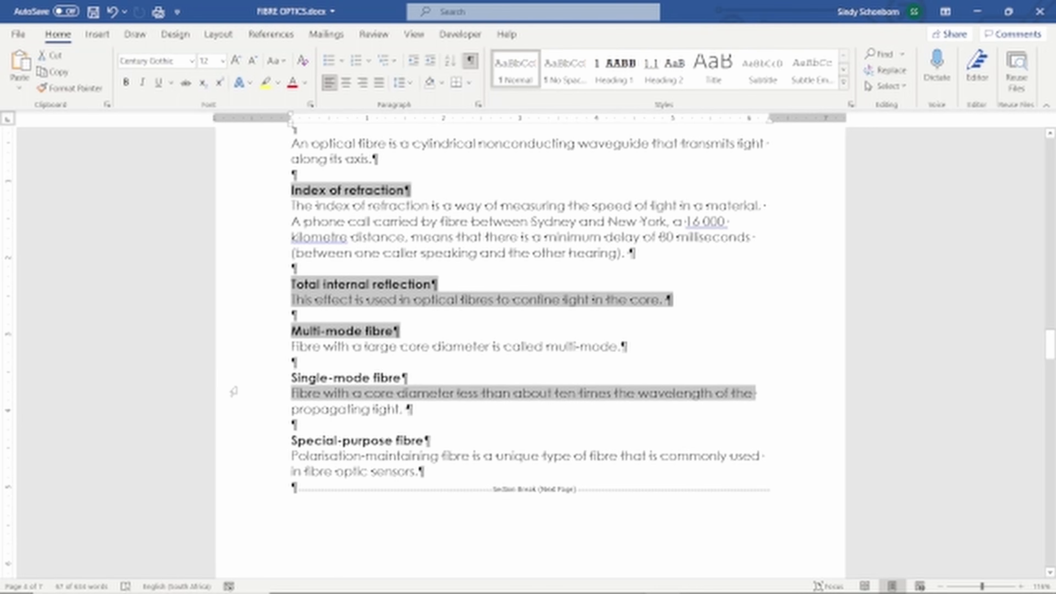
{"action": "left_click", "coordinate": [274, 380], "text": "ctrl"}
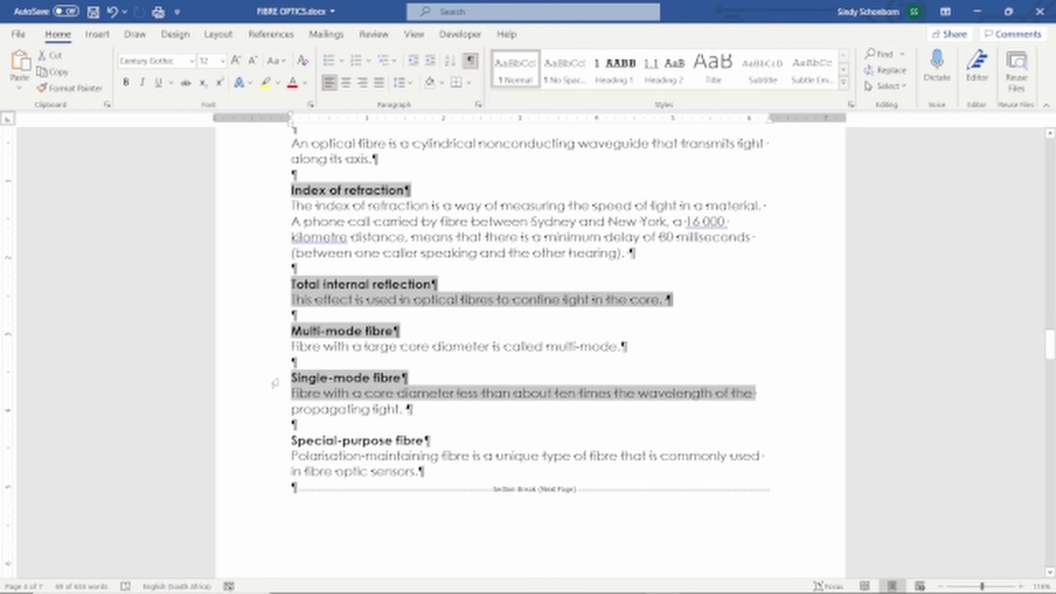
{"action": "left_click", "coordinate": [273, 445], "text": "ctrl"}
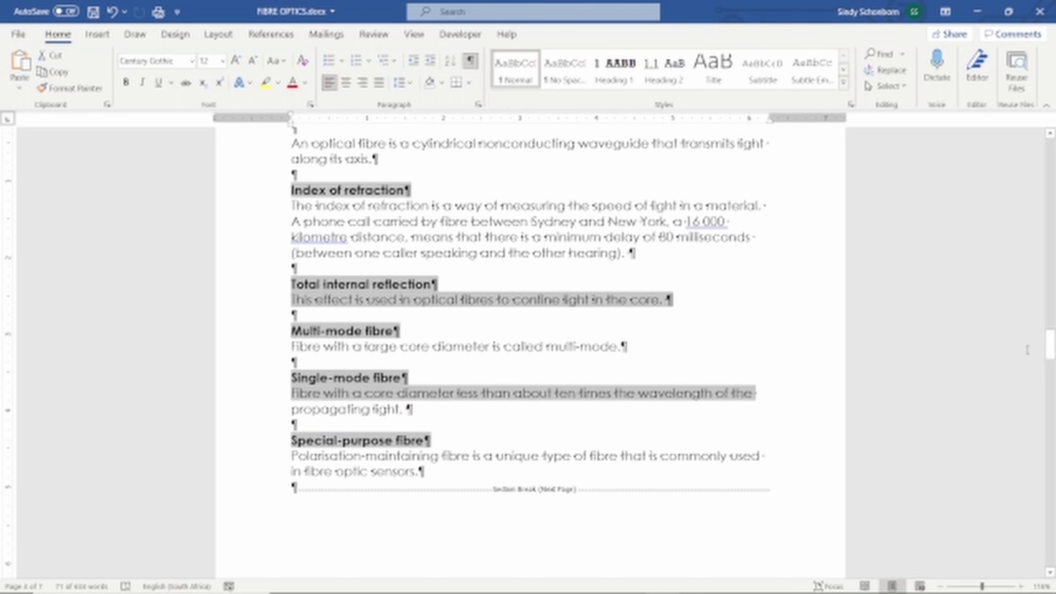
Add Materials and the four Cable Construction subheadings, Termination and splicing through Chromatic dispersion, to the selection and apply the Heading 2 style
{"action": "left_click_drag", "start_coordinate": [1051, 346], "coordinate": [1051, 389]}
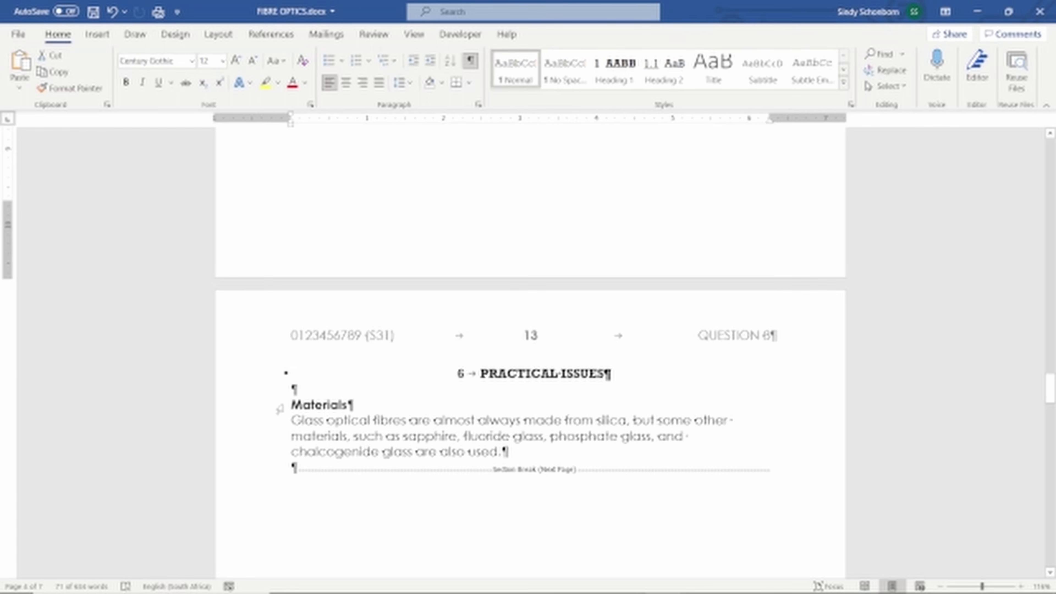
{"action": "left_click", "coordinate": [279, 410]}
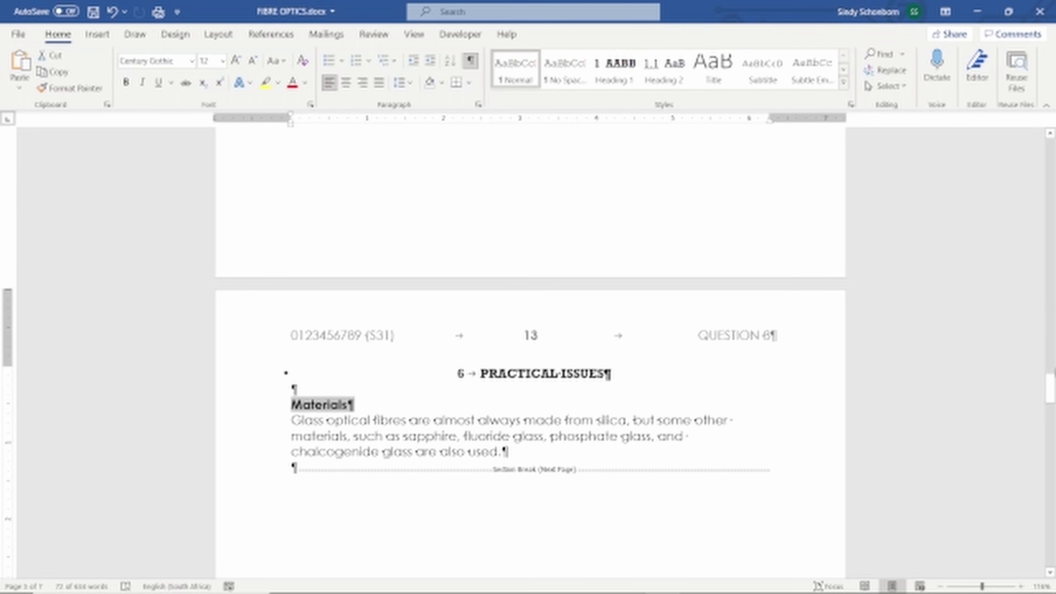
{"action": "left_click_drag", "start_coordinate": [1051, 389], "coordinate": [1051, 469]}
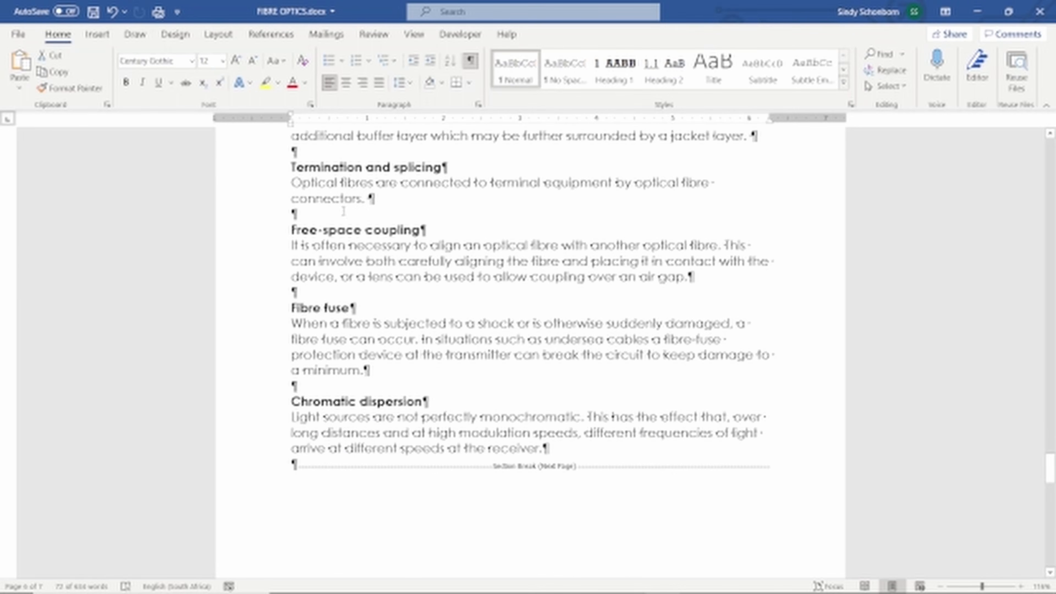
{"action": "left_click", "coordinate": [262, 175]}
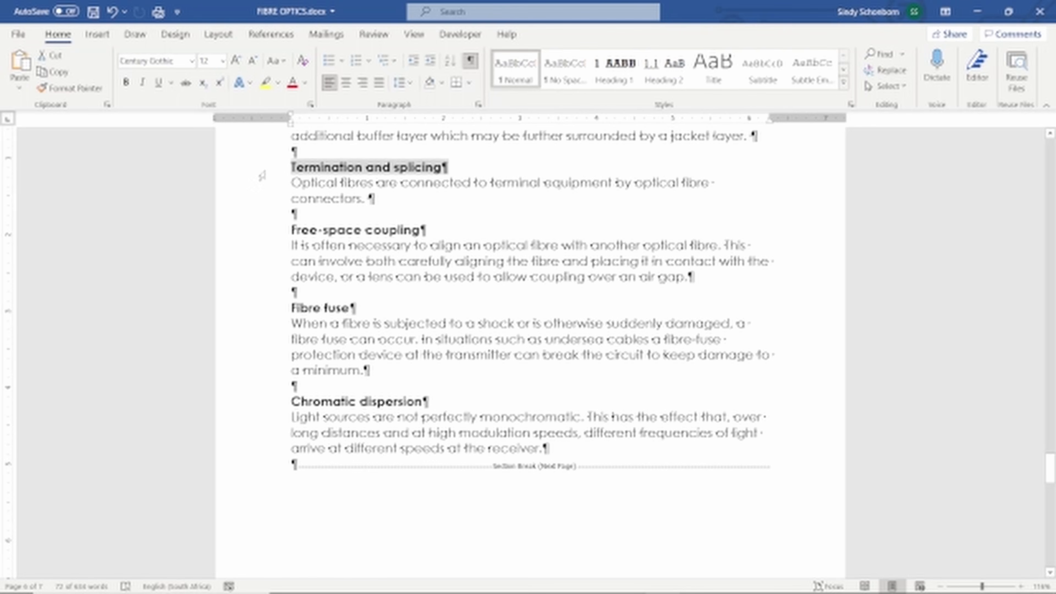
{"action": "left_click", "coordinate": [278, 232], "text": "ctrl"}
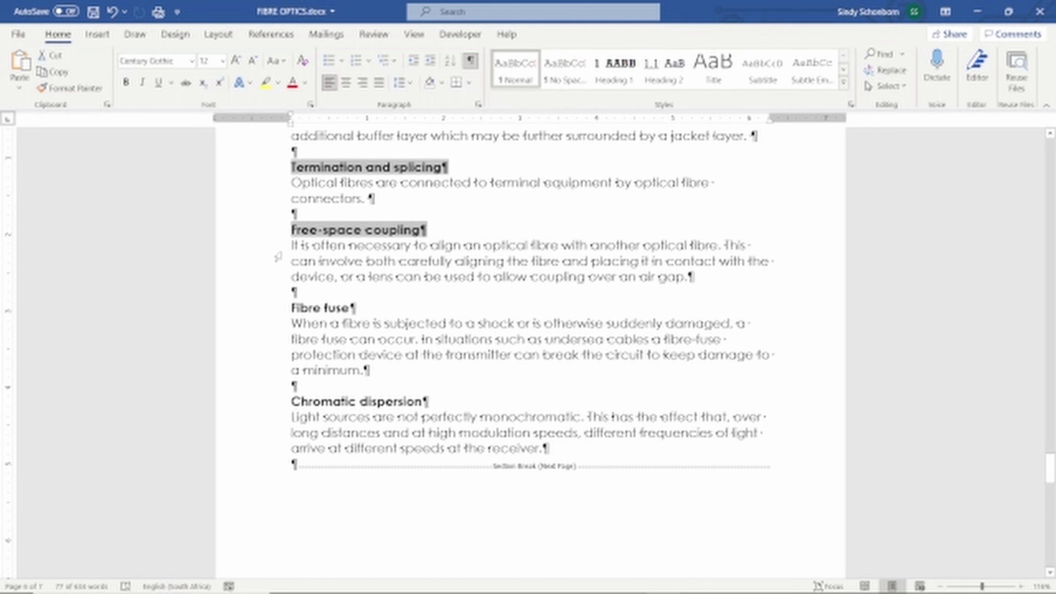
{"action": "left_click", "coordinate": [273, 316], "text": "ctrl"}
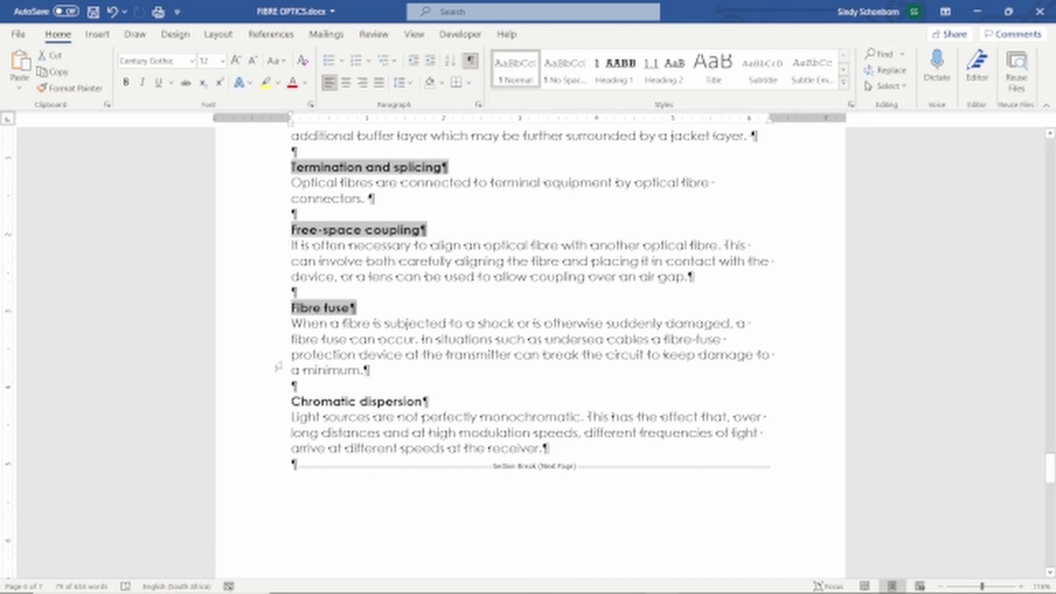
{"action": "left_click", "coordinate": [271, 403], "text": "ctrl"}
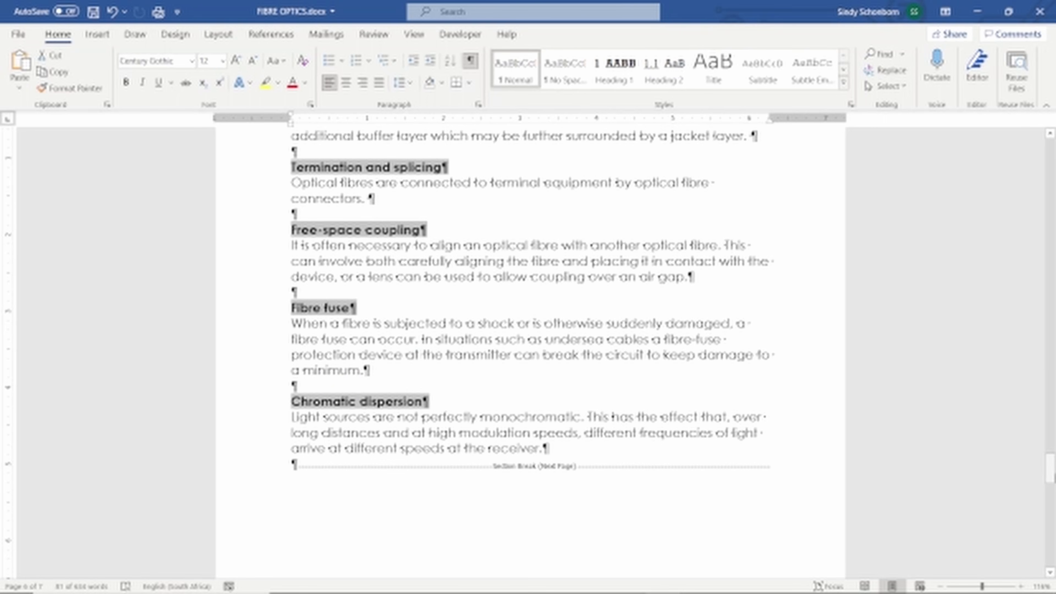
{"action": "left_click_drag", "start_coordinate": [1050, 474], "coordinate": [1051, 284]}
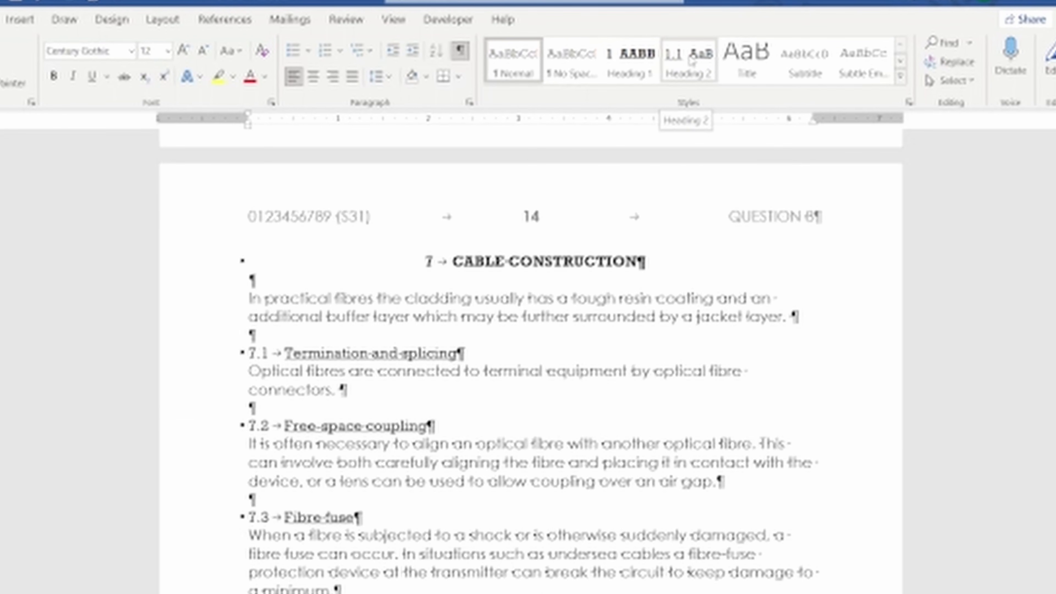
{"action": "left_click", "coordinate": [692, 60]}
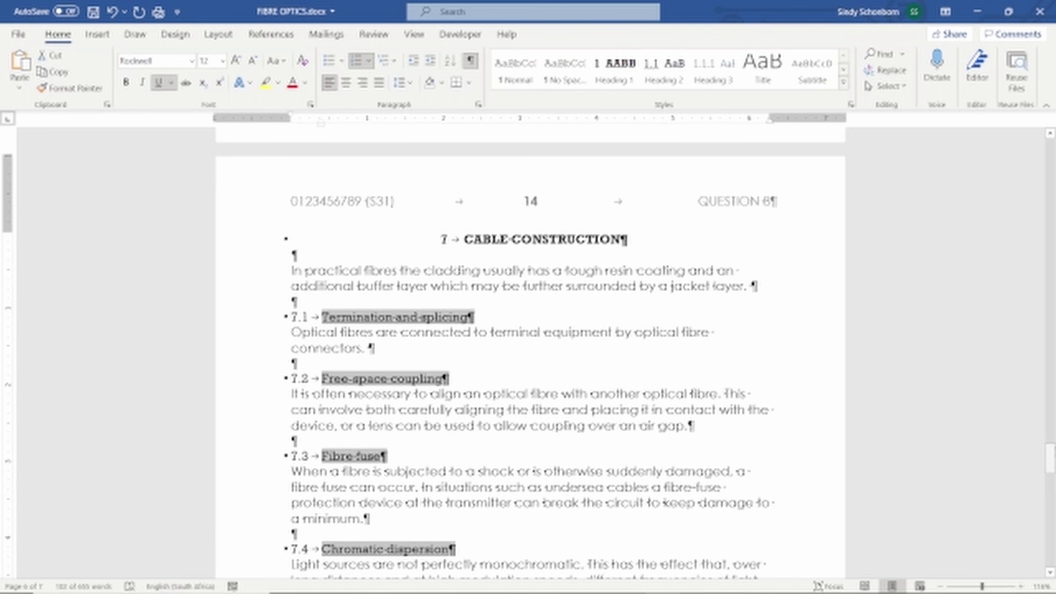
Apply the Normal style to the first line of body text under the Single-mode fibre subheading
{"action": "left_click_drag", "start_coordinate": [1051, 454], "coordinate": [974, 348]}
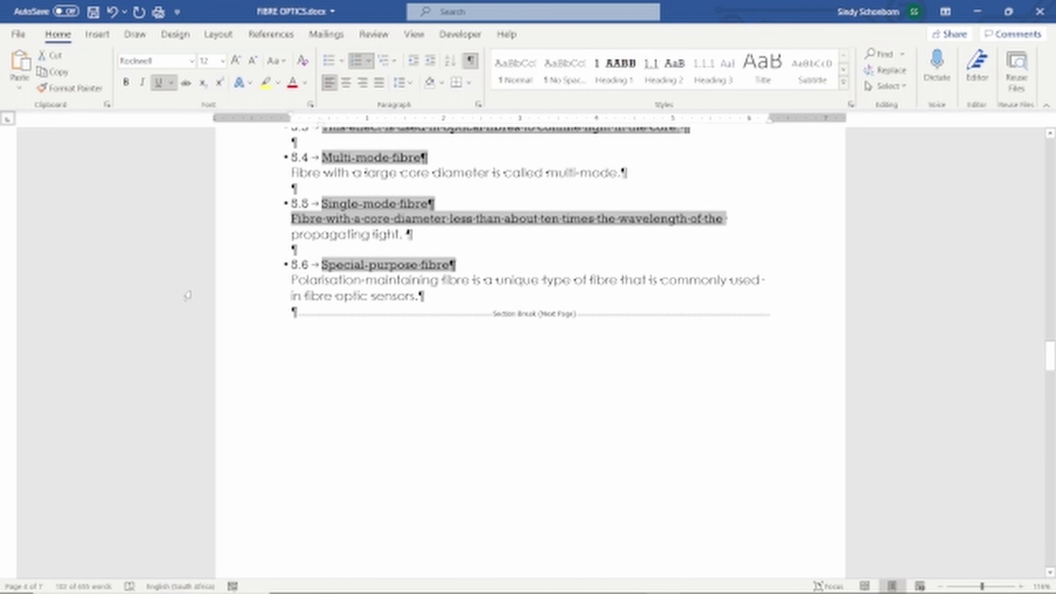
{"action": "left_click", "coordinate": [267, 223]}
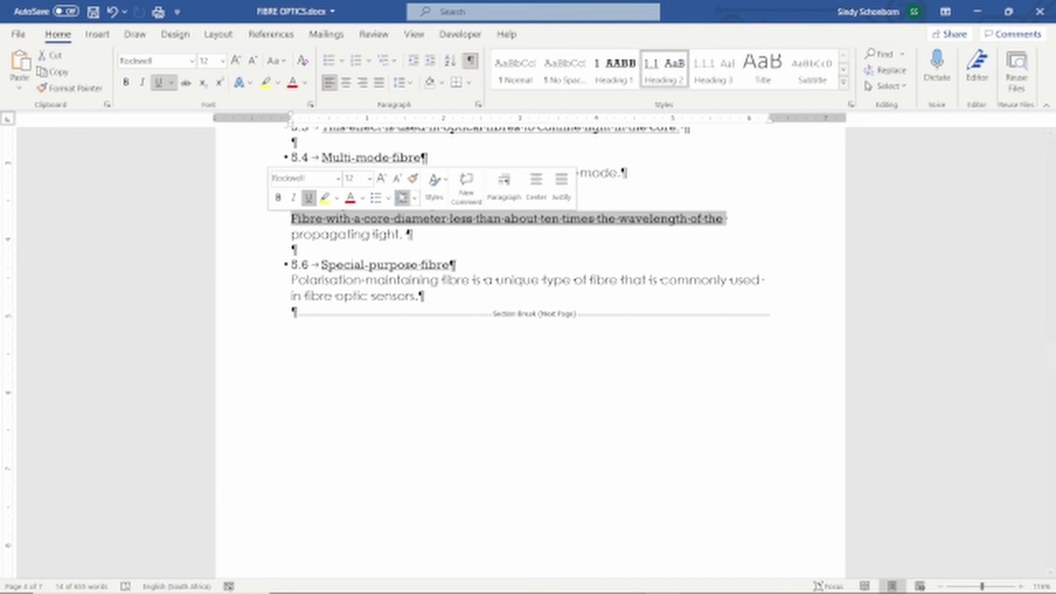
{"action": "left_click", "coordinate": [517, 75]}
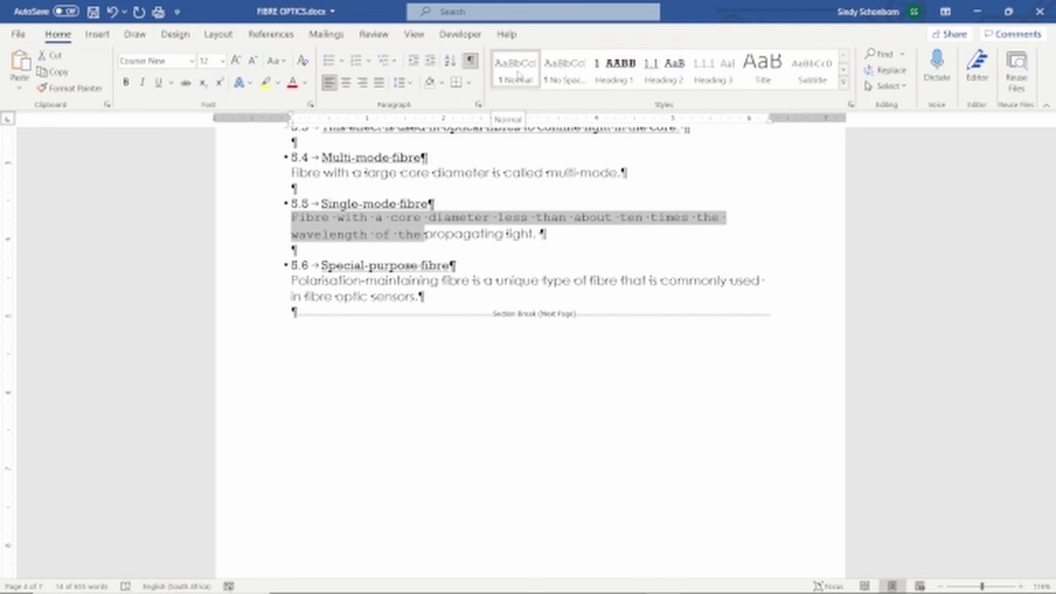
Try the Rockwell font on the first body line under Single-mode fibre, then undo that font change
{"action": "left_click", "coordinate": [191, 61]}
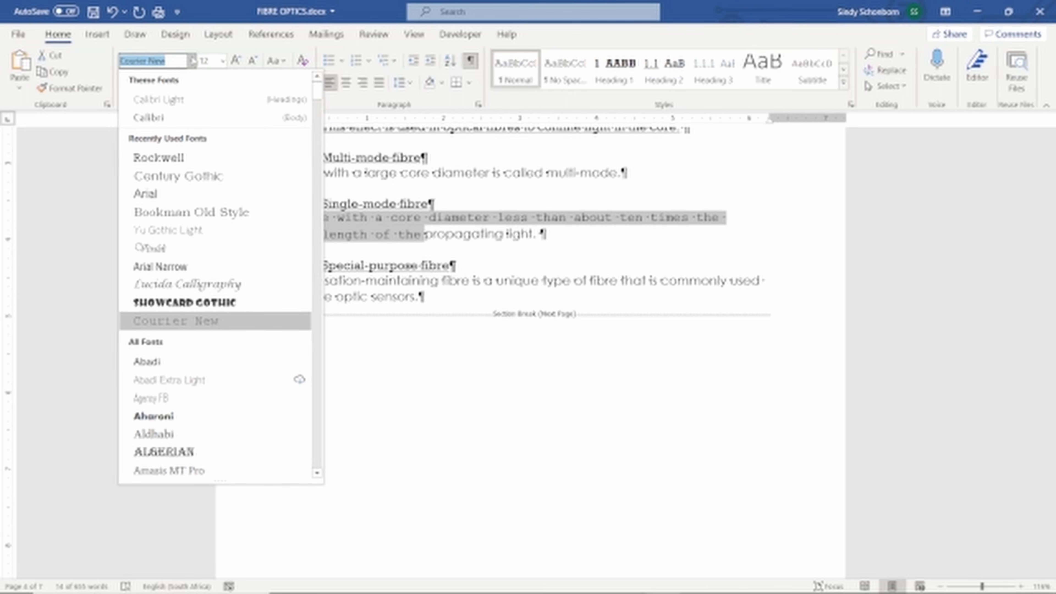
{"action": "left_click", "coordinate": [186, 163]}
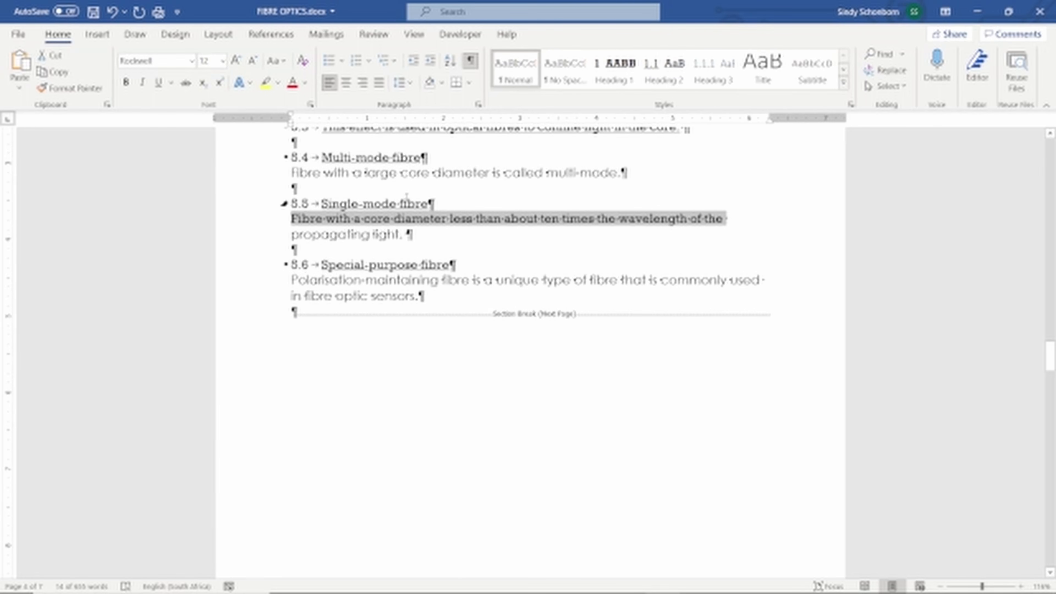
{"action": "left_click", "coordinate": [286, 233]}
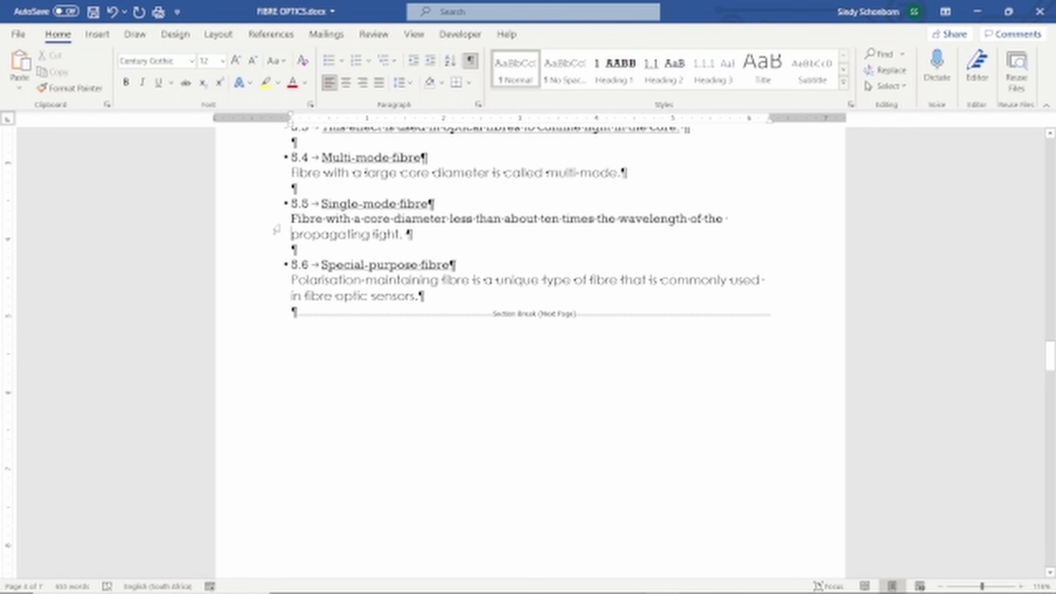
{"action": "key", "text": "ctrl+z"}
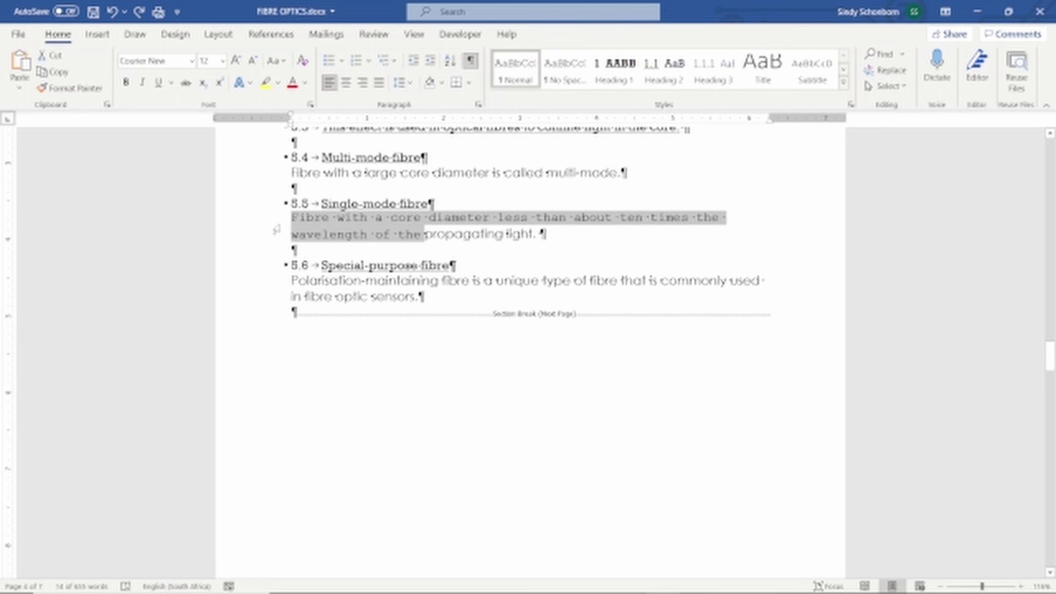
Extend the selection to the end of the sentence under Single-mode fibre and set its font to Century Gothic
{"action": "key", "text": "shift+Right"}
{"action": "key", "text": "shift+Right"}
{"action": "key", "text": "shift+Right"}
{"action": "key", "text": "shift+Right"}
{"action": "key", "text": "shift+Right"}
{"action": "key", "text": "shift+Right"}
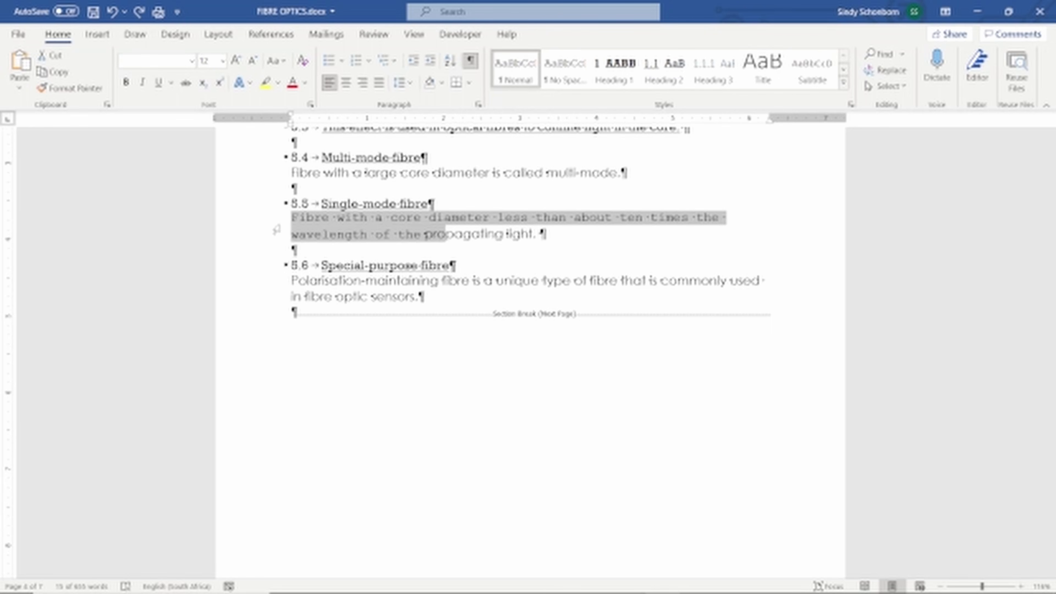
{"action": "key", "text": "shift+Right"}
{"action": "key", "text": "shift+Right"}
{"action": "key", "text": "shift+Right"}
{"action": "key", "text": "shift+Right"}
{"action": "key", "text": "shift+Right"}
{"action": "key", "text": "shift+Right"}
{"action": "key", "text": "shift+Right"}
{"action": "key", "text": "shift+Right"}
{"action": "key", "text": "shift+Right"}
{"action": "key", "text": "shift+Right"}
{"action": "key", "text": "shift+Right"}
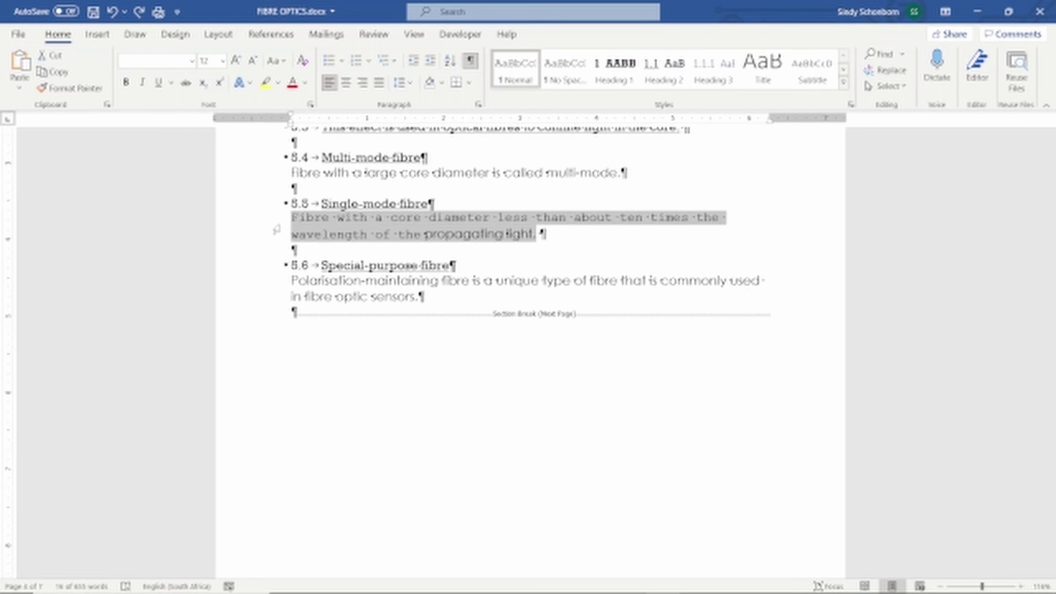
{"action": "left_click", "coordinate": [192, 61]}
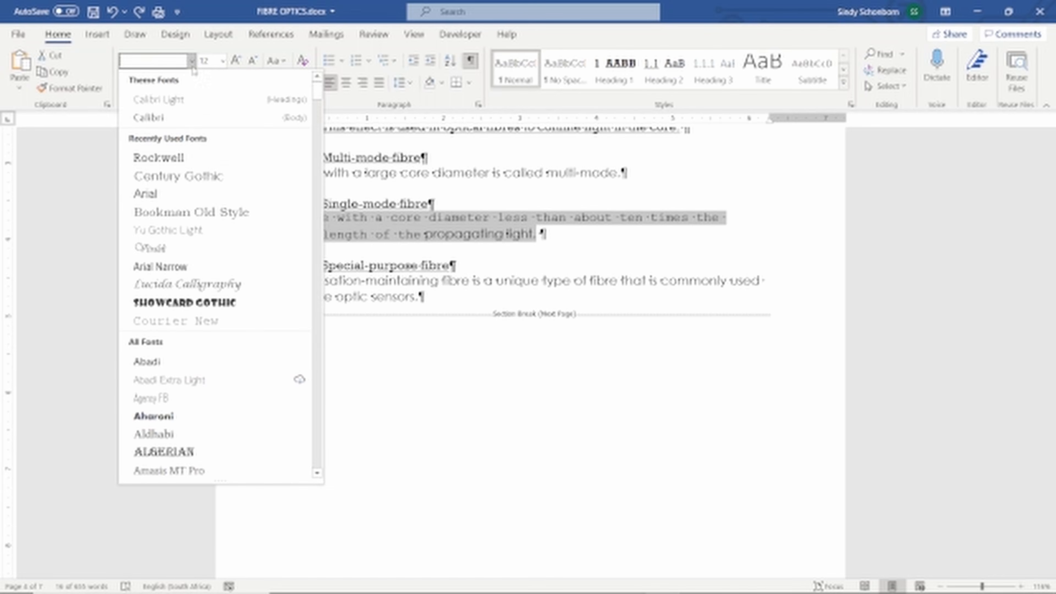
{"action": "left_click", "coordinate": [179, 178]}
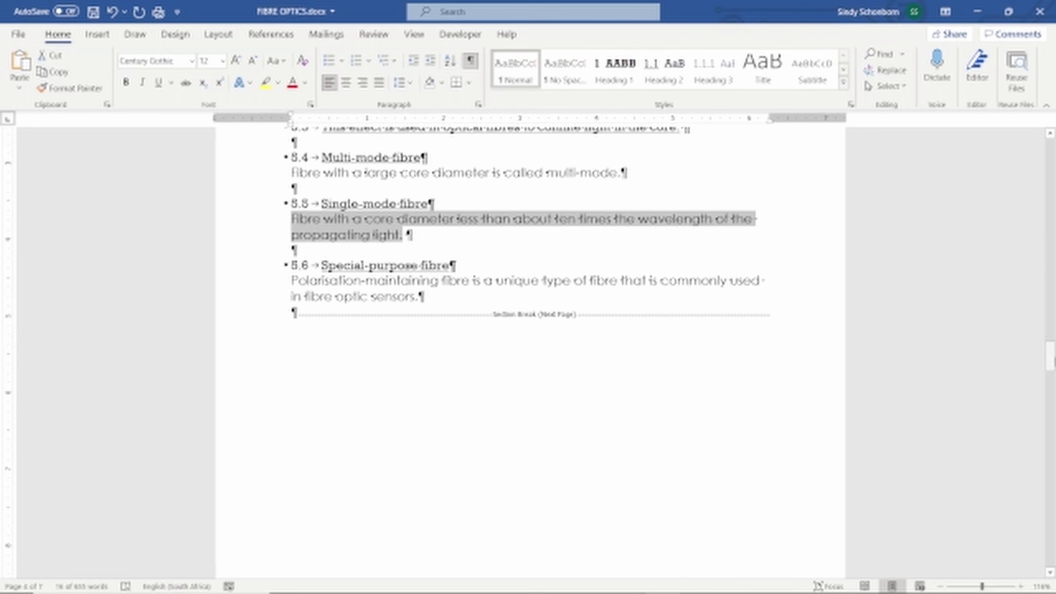
Apply the Normal style to the sentence under the Total internal reflection subheading and set its font to Century Gothic
{"action": "left_click_drag", "start_coordinate": [1051, 355], "coordinate": [1051, 345]}
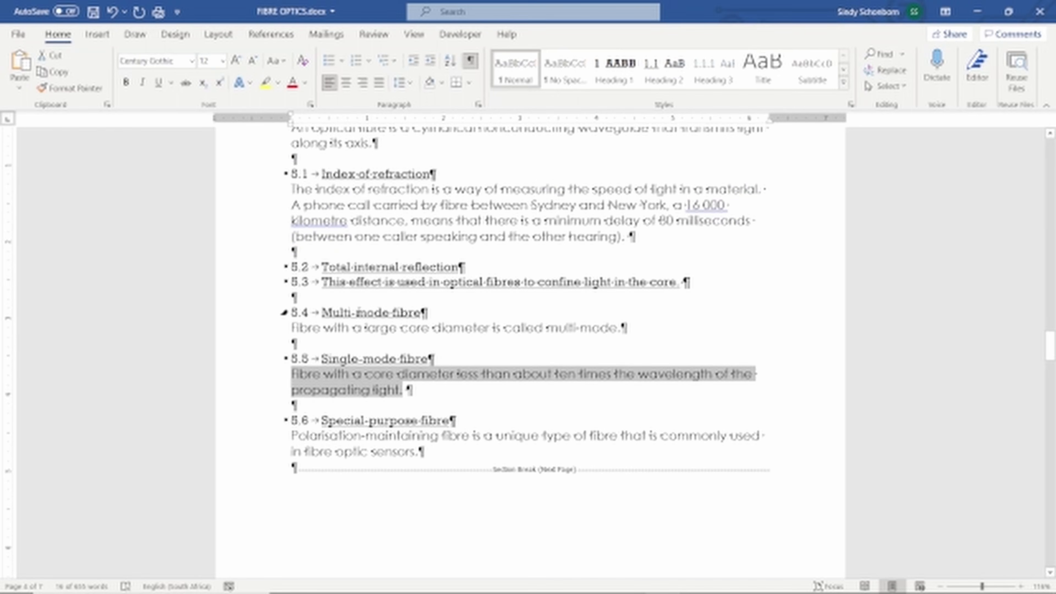
{"action": "left_click", "coordinate": [270, 286]}
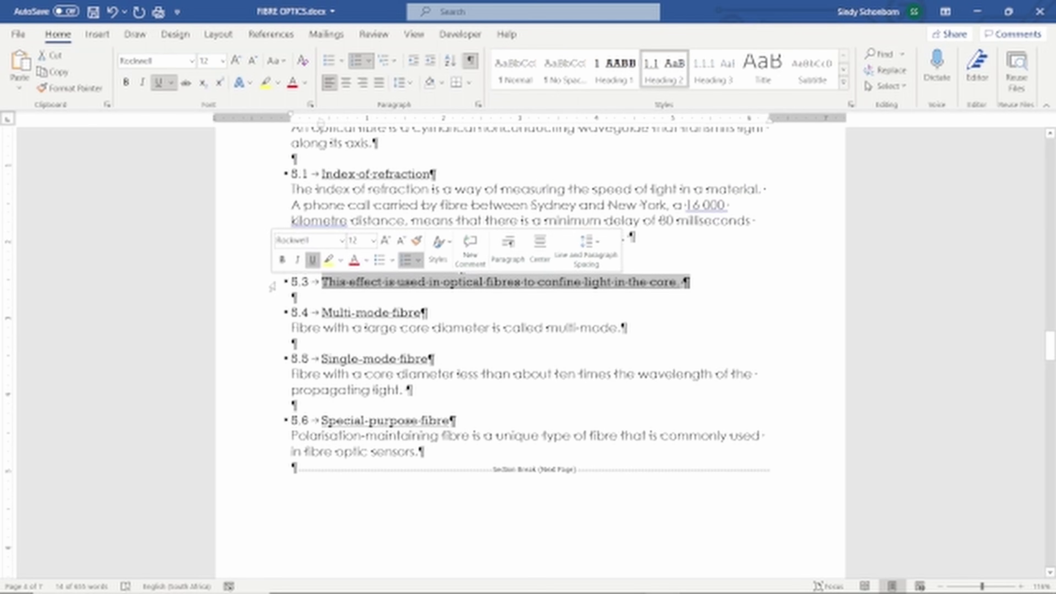
{"action": "left_click", "coordinate": [520, 69]}
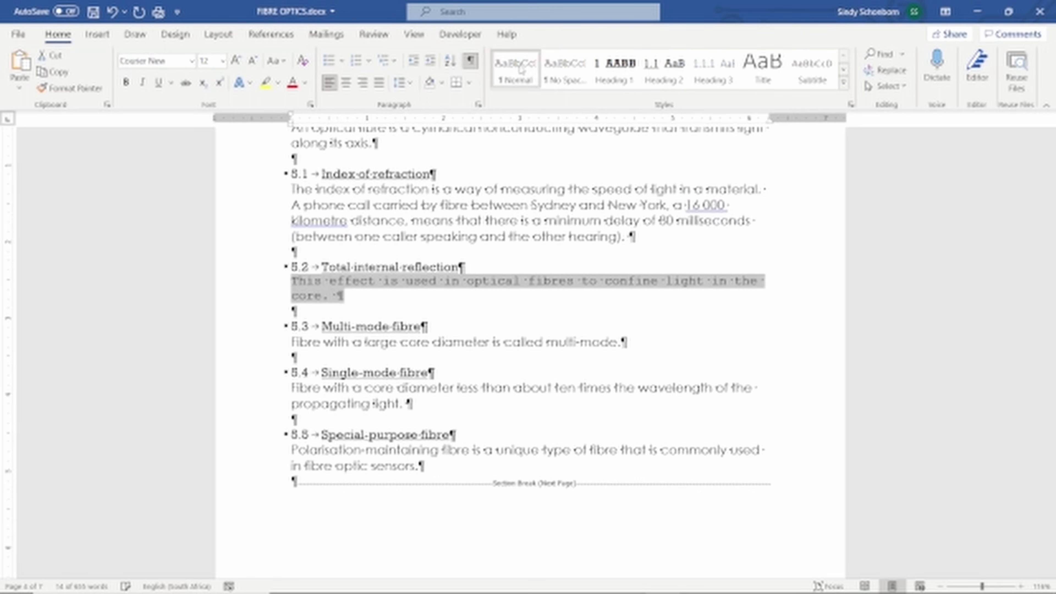
{"action": "left_click", "coordinate": [191, 62]}
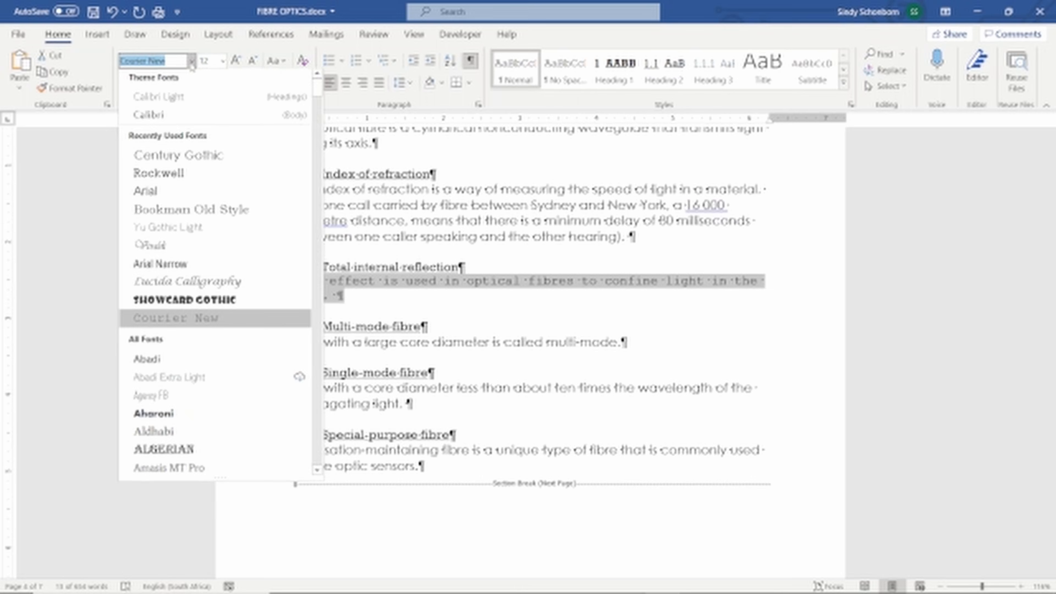
{"action": "left_click", "coordinate": [194, 158]}
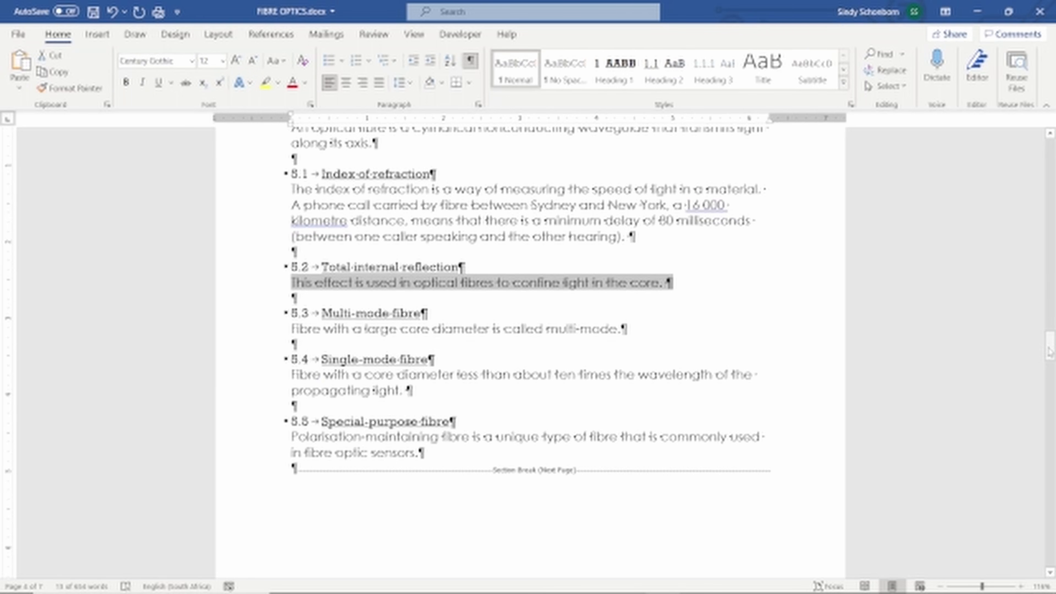
Switch to the exam PDF in Chrome to read instructions 9 and 10, comparing them with the document's TABLE OF CONTENTS page in Word
{"action": "left_click_drag", "start_coordinate": [1049, 352], "coordinate": [1021, 262]}
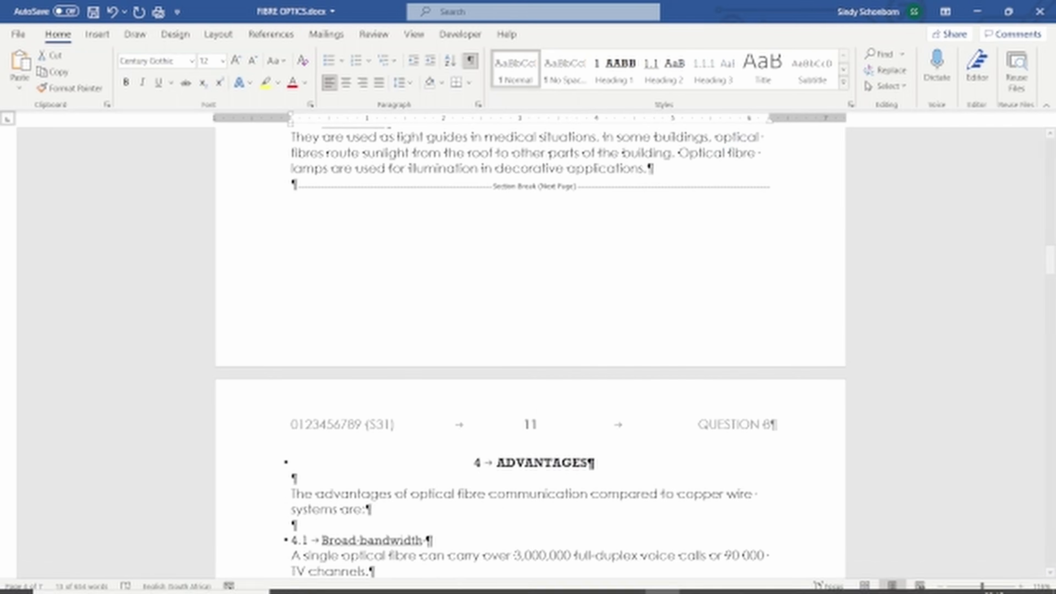
{"action": "left_click", "coordinate": [604, 587]}
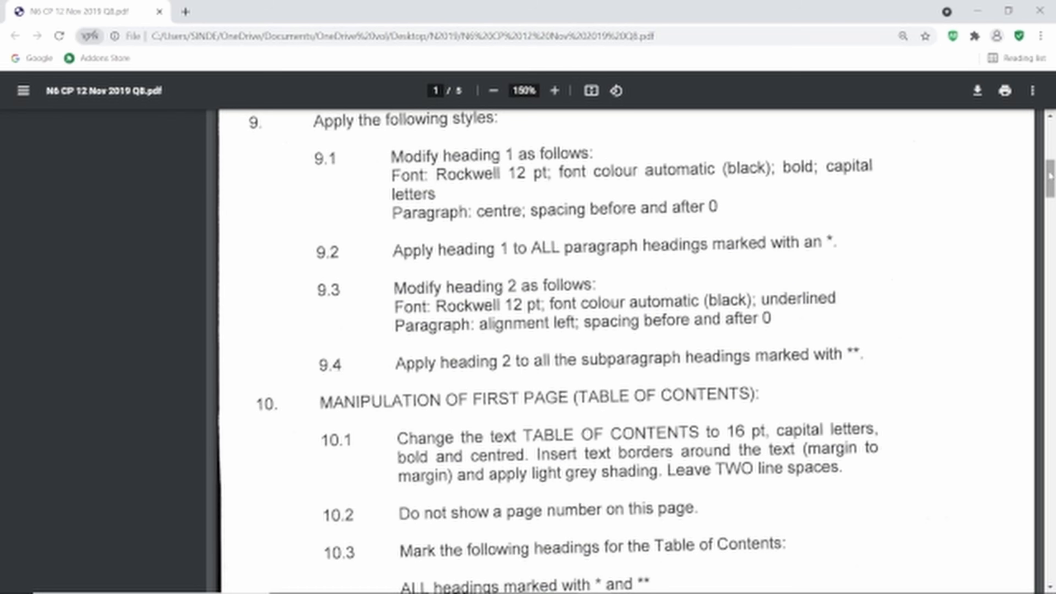
{"action": "left_click_drag", "start_coordinate": [1050, 177], "coordinate": [1050, 196]}
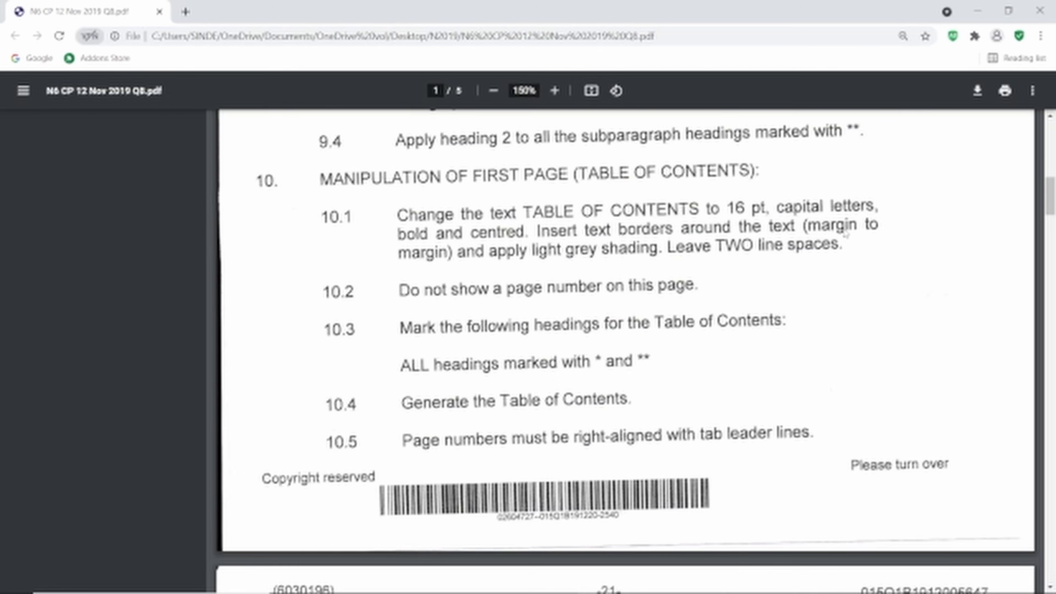
{"action": "key", "text": "alt+Tab"}
{"action": "left_click", "coordinate": [315, 265]}
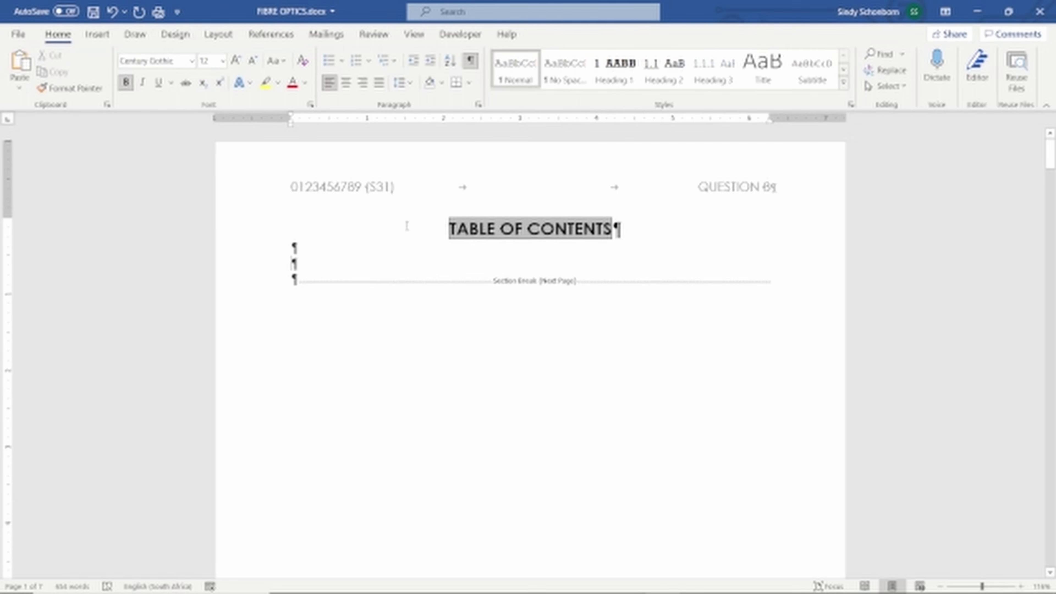
{"action": "mouse_move", "coordinate": [790, 592]}
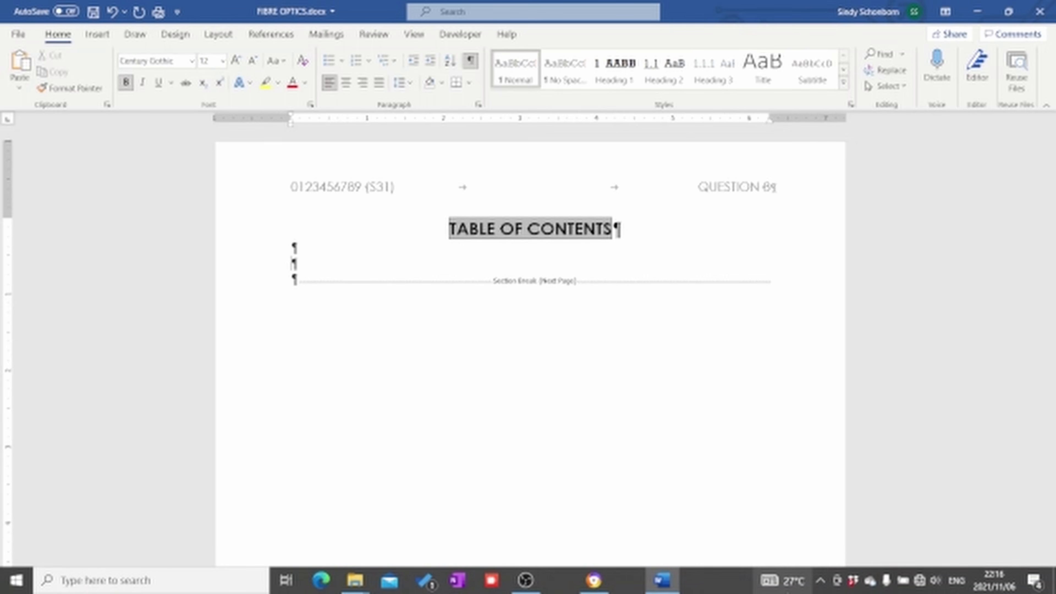
{"action": "left_click", "coordinate": [595, 583]}
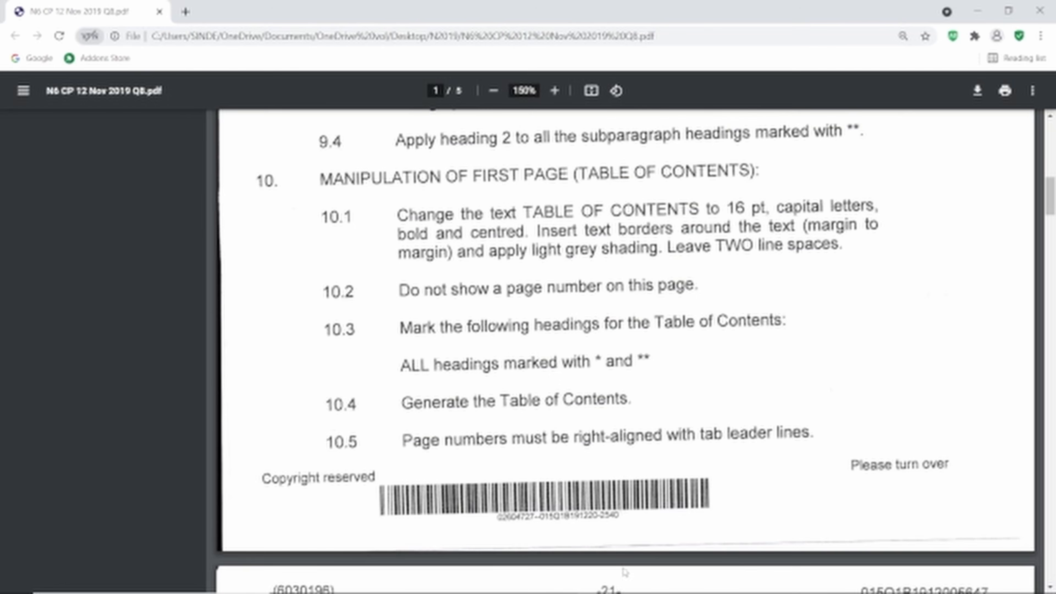
{"action": "left_click", "coordinate": [652, 588]}
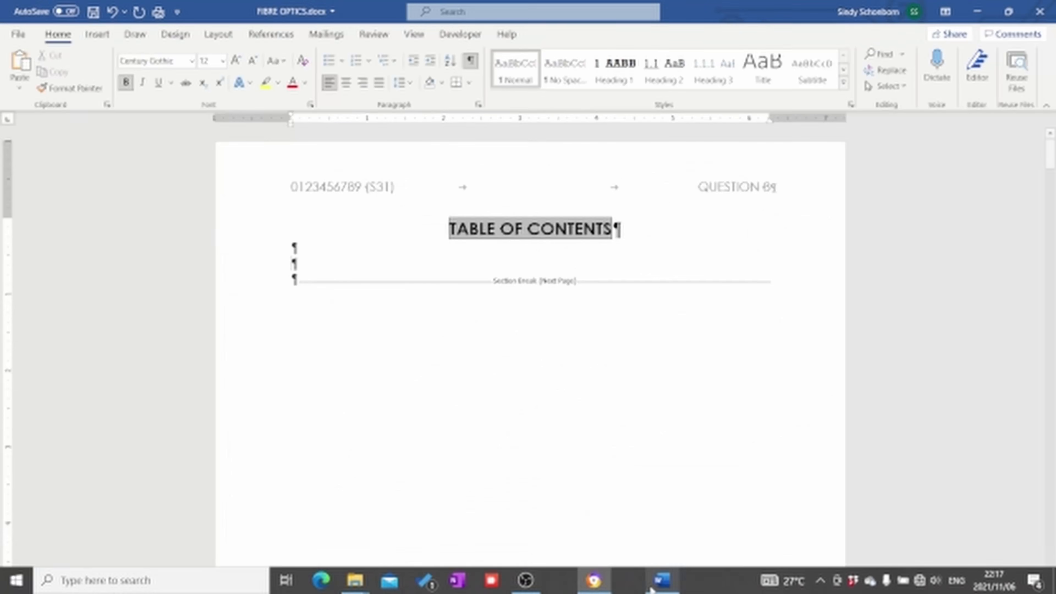
Check the alignment and spacing in the paragraph settings of the HISTORY heading
{"action": "left_click_drag", "start_coordinate": [1052, 155], "coordinate": [1052, 214]}
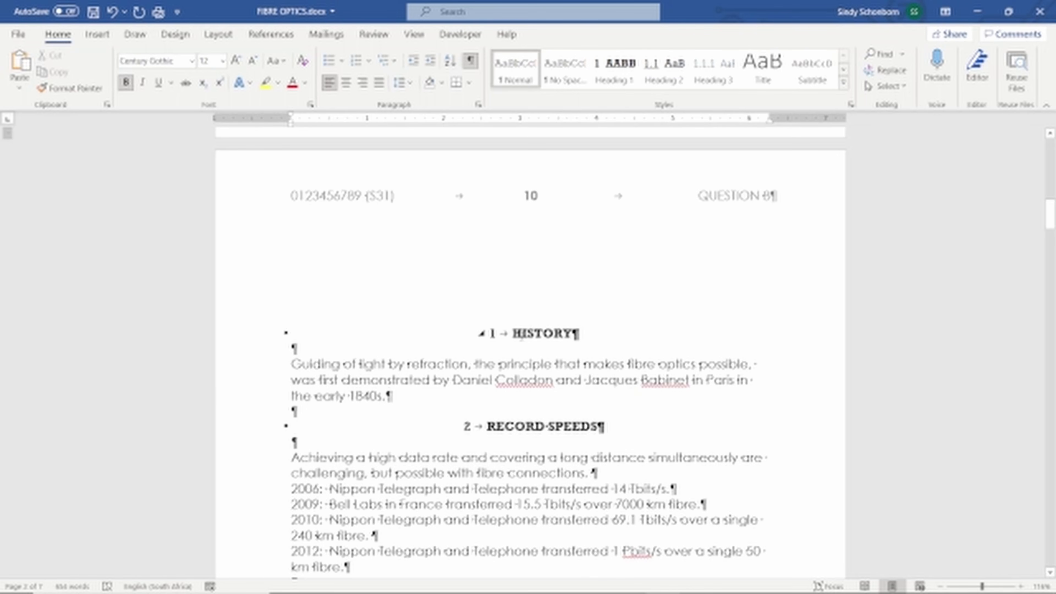
{"action": "left_click", "coordinate": [521, 334]}
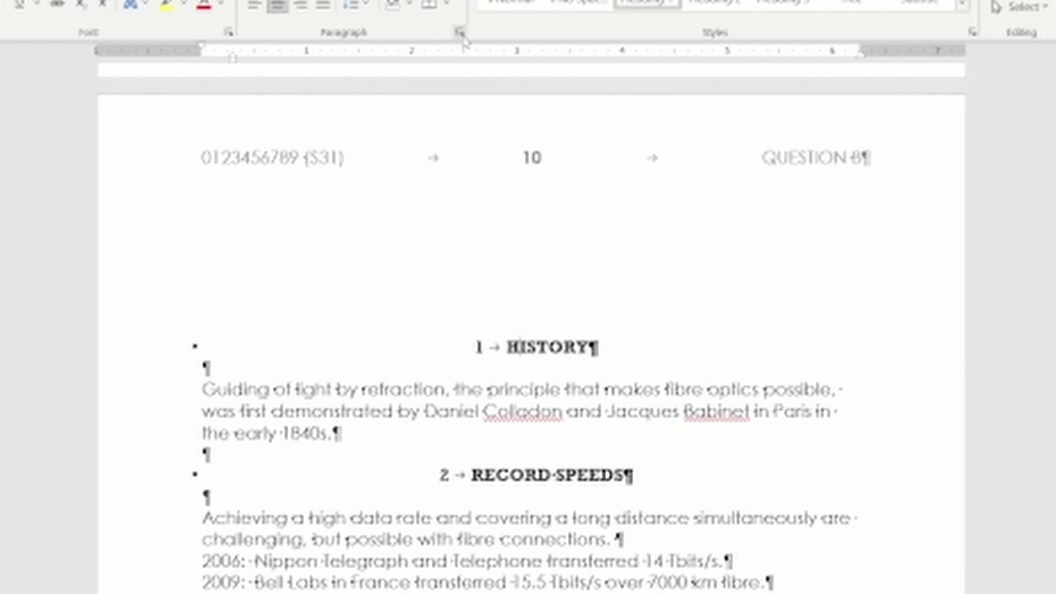
{"action": "left_click", "coordinate": [467, 60]}
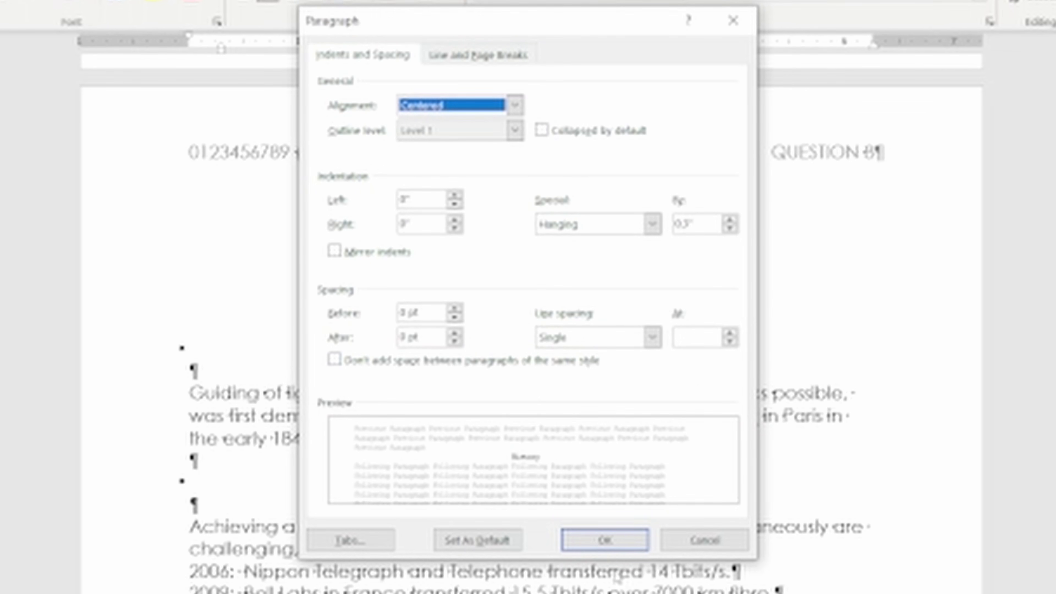
{"action": "left_click", "coordinate": [647, 540]}
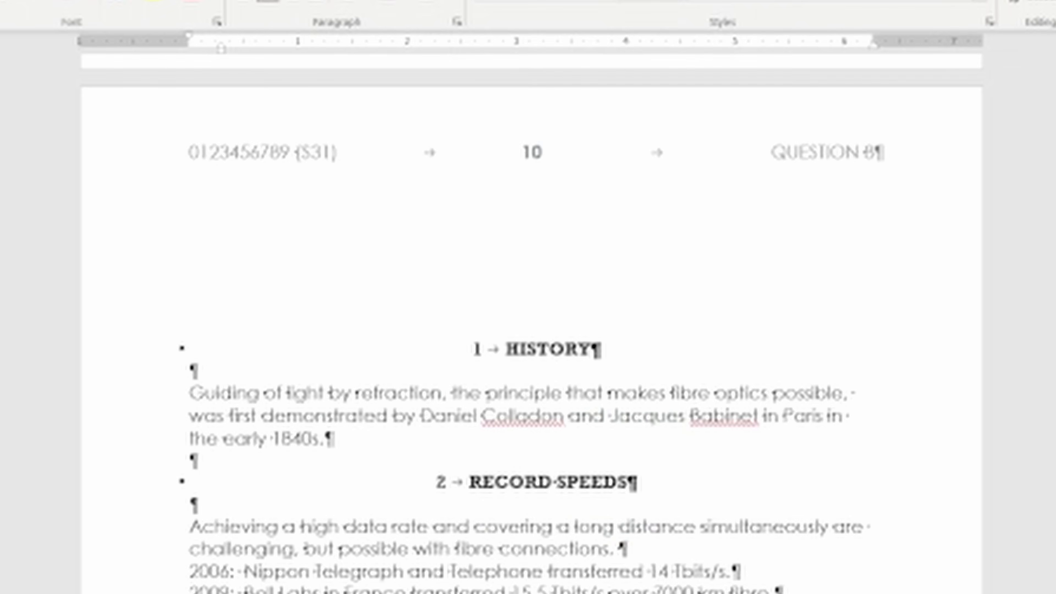
Check the alignment and spacing in the paragraph settings of the Sensors subheading under USES
{"action": "scroll", "coordinate": [359, 137], "scroll_direction": "down", "scroll_amount": 10}
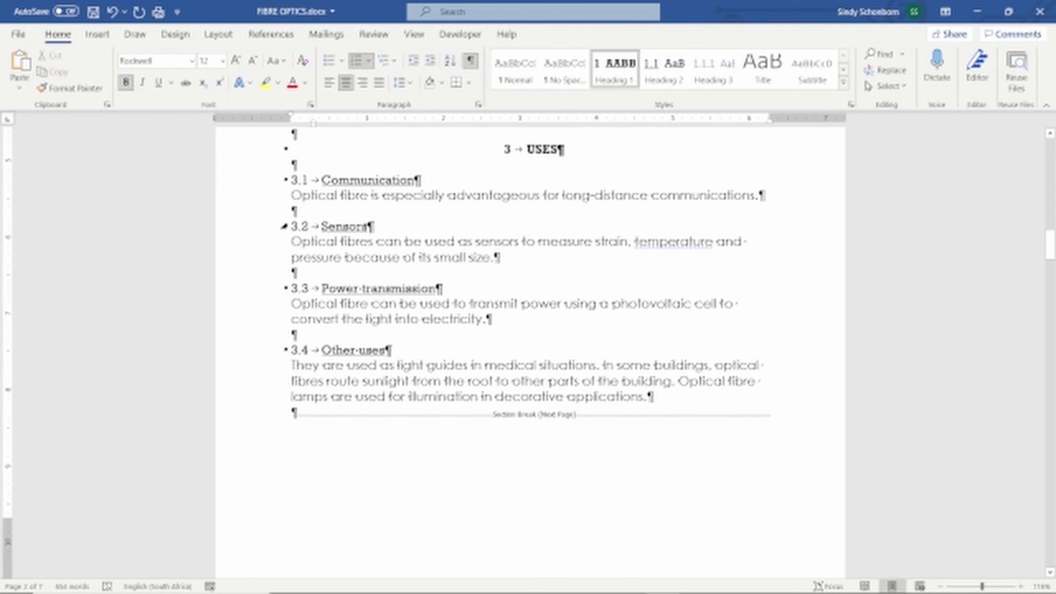
{"action": "left_click", "coordinate": [284, 227]}
{"action": "left_click", "coordinate": [479, 106]}
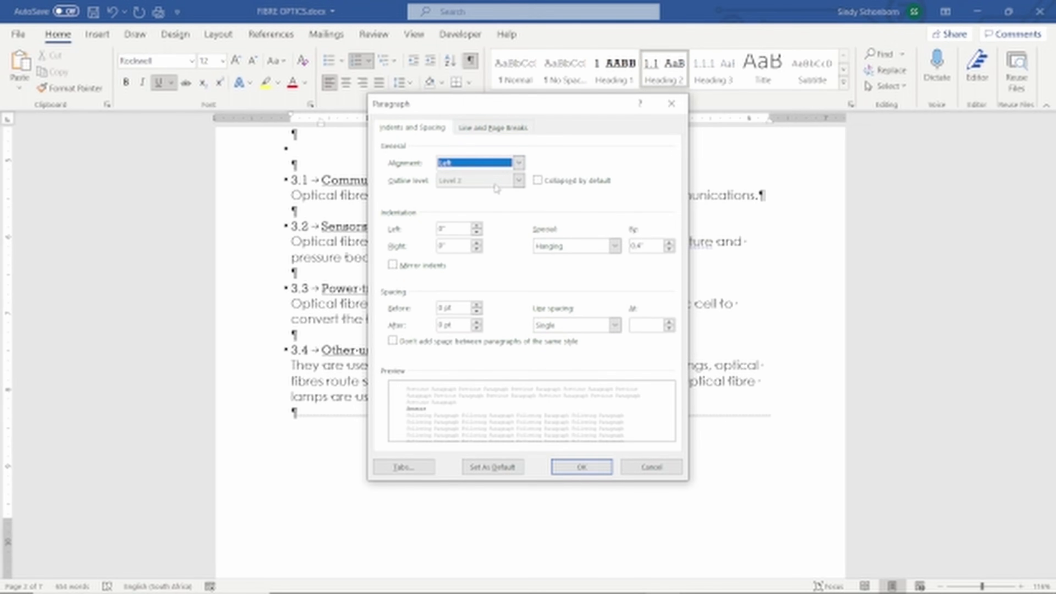
{"action": "left_click", "coordinate": [652, 467]}
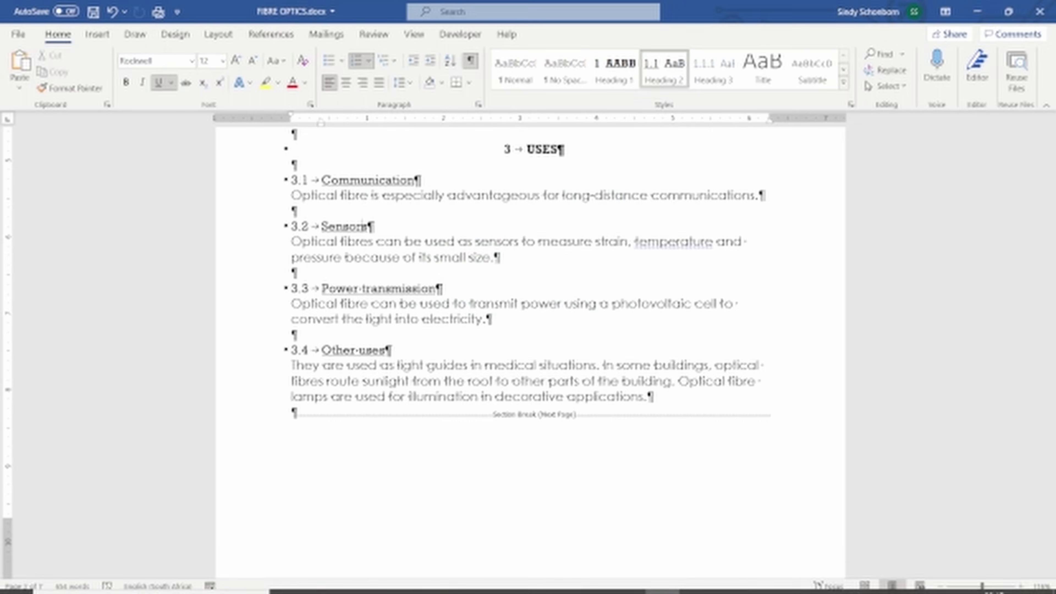
Switch to the exam PDF in Chrome and read instructions 10.3 to 11.4 on the Table of Contents and second page
{"action": "left_click", "coordinate": [594, 581]}
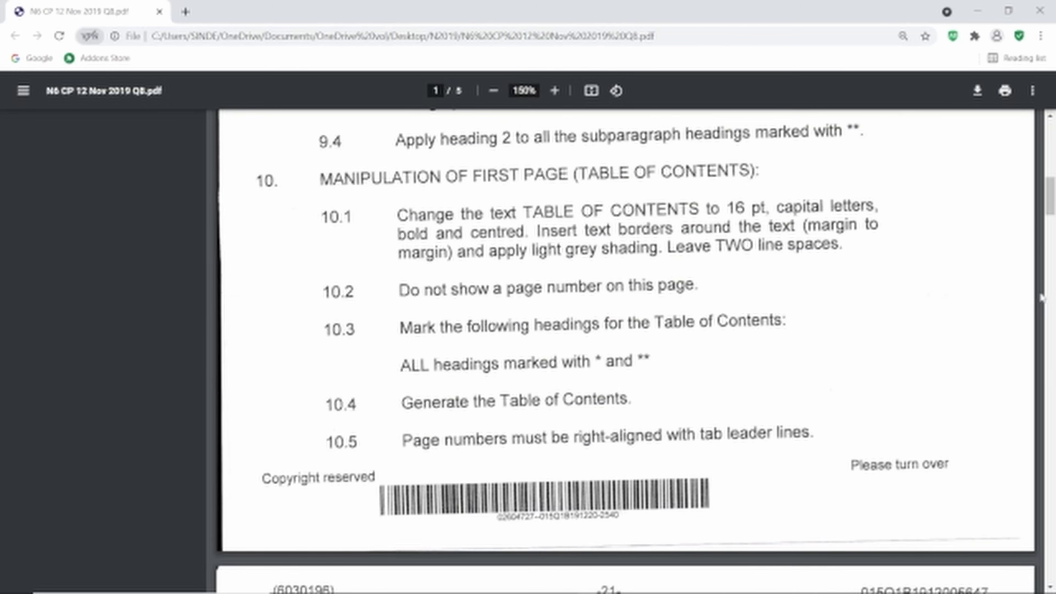
{"action": "scroll", "coordinate": [1041, 297], "scroll_direction": "down", "scroll_amount": 5}
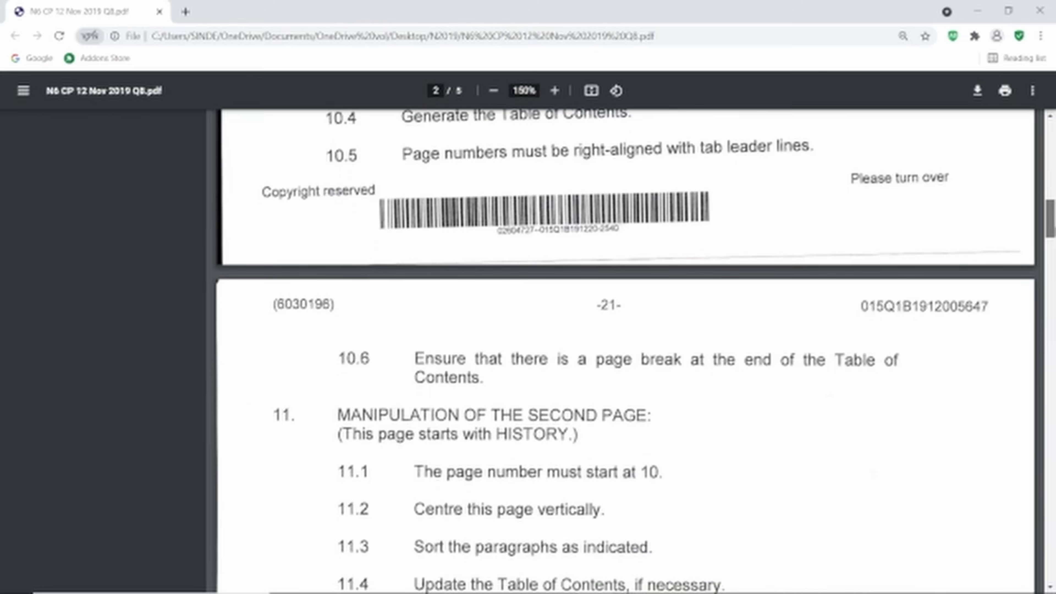
{"action": "left_click_drag", "start_coordinate": [1054, 225], "coordinate": [1053, 227]}
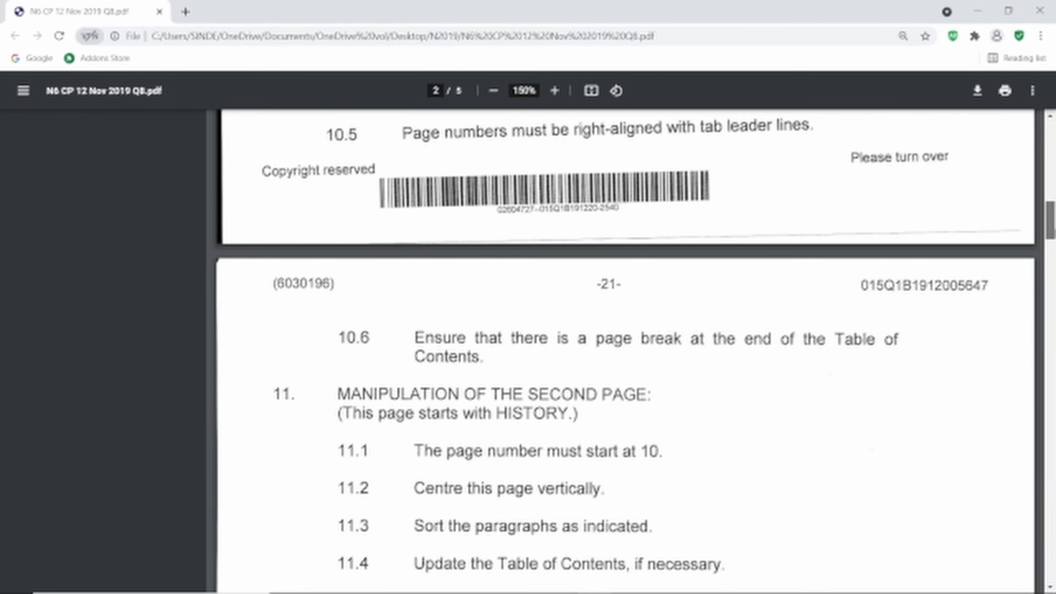
{"action": "left_click_drag", "start_coordinate": [1053, 226], "coordinate": [1054, 218]}
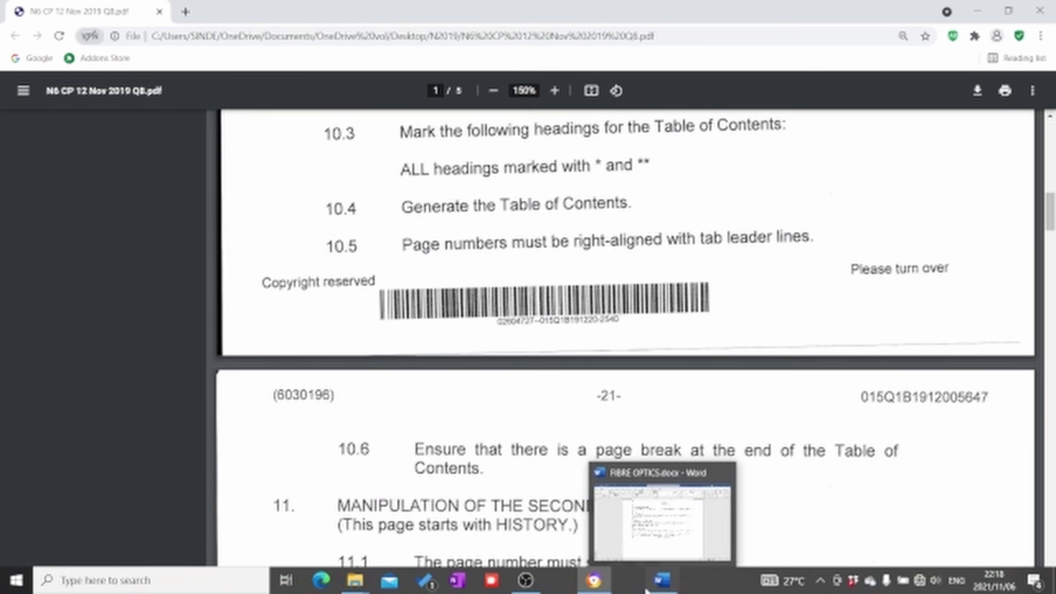
Switch back to Word and start a custom table of contents on the second blank line below the TABLE OF CONTENTS title, with solid-line tab leaders
{"action": "left_click", "coordinate": [663, 586]}
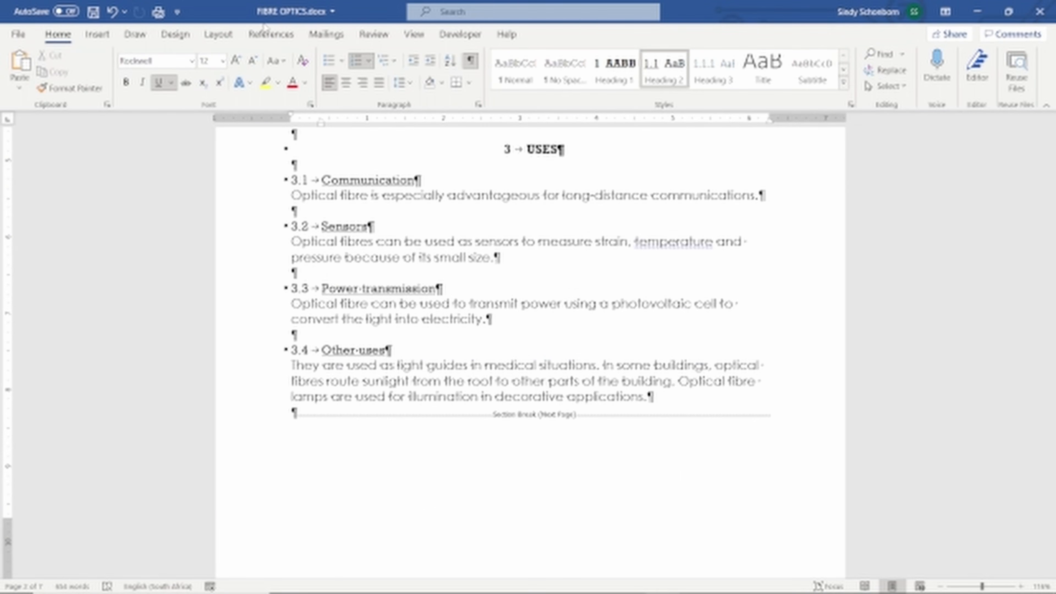
{"action": "left_click", "coordinate": [275, 39]}
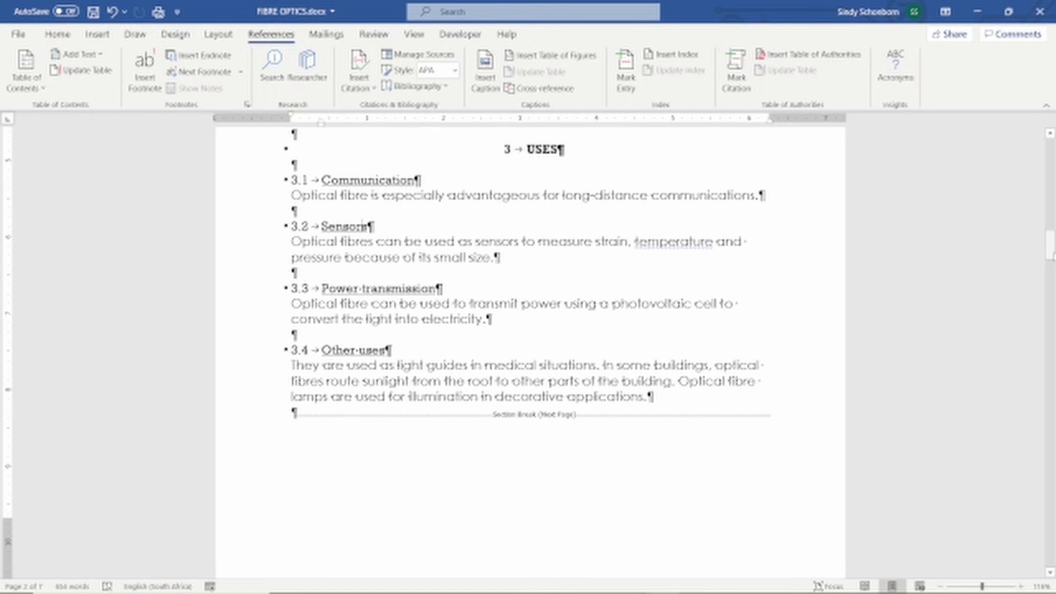
{"action": "left_click_drag", "start_coordinate": [1051, 260], "coordinate": [1046, 161]}
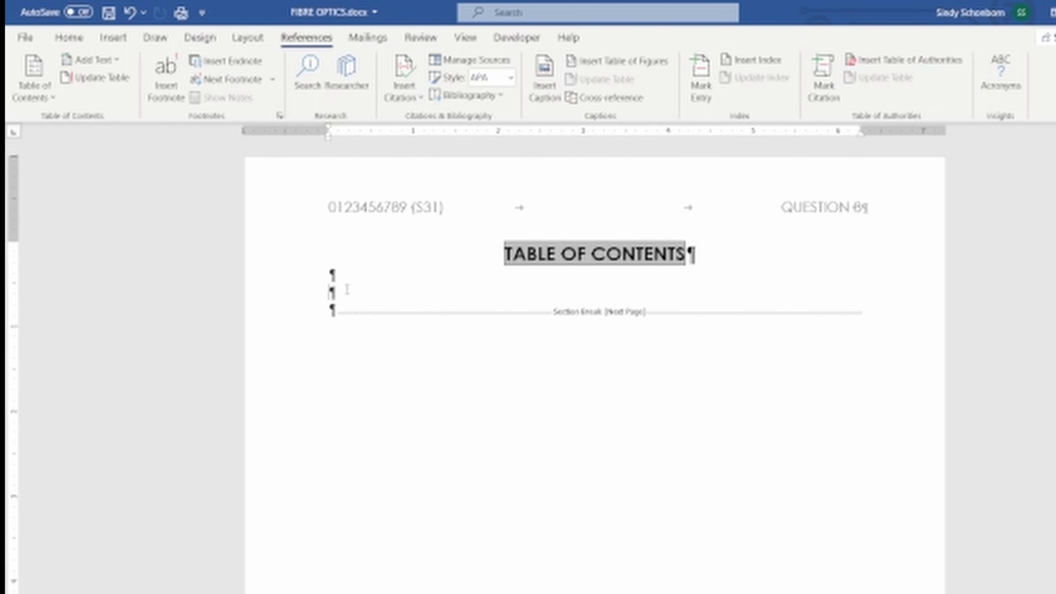
{"action": "left_click", "coordinate": [35, 77]}
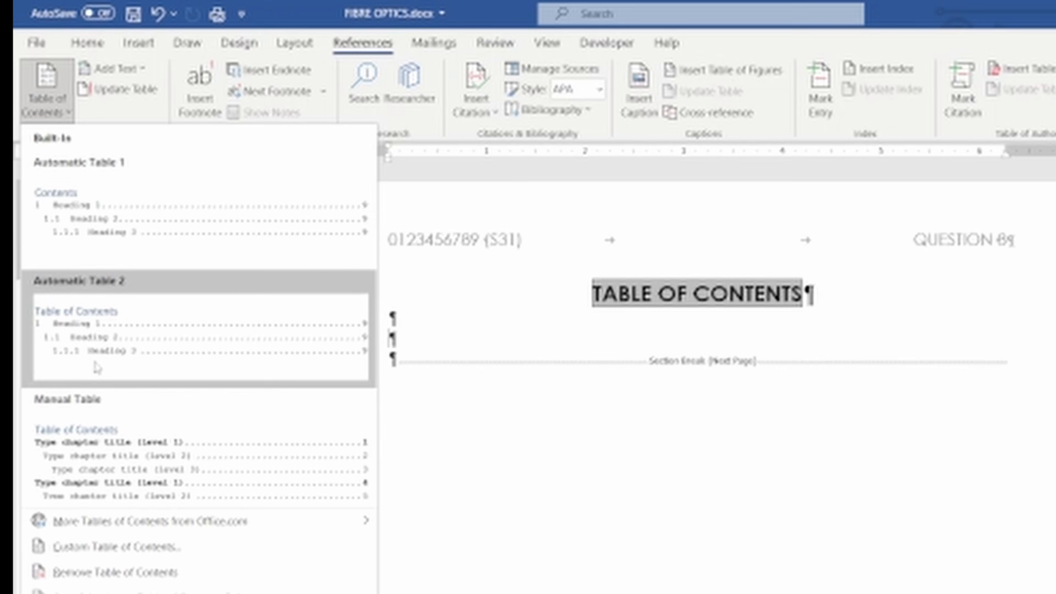
{"action": "left_click", "coordinate": [133, 549]}
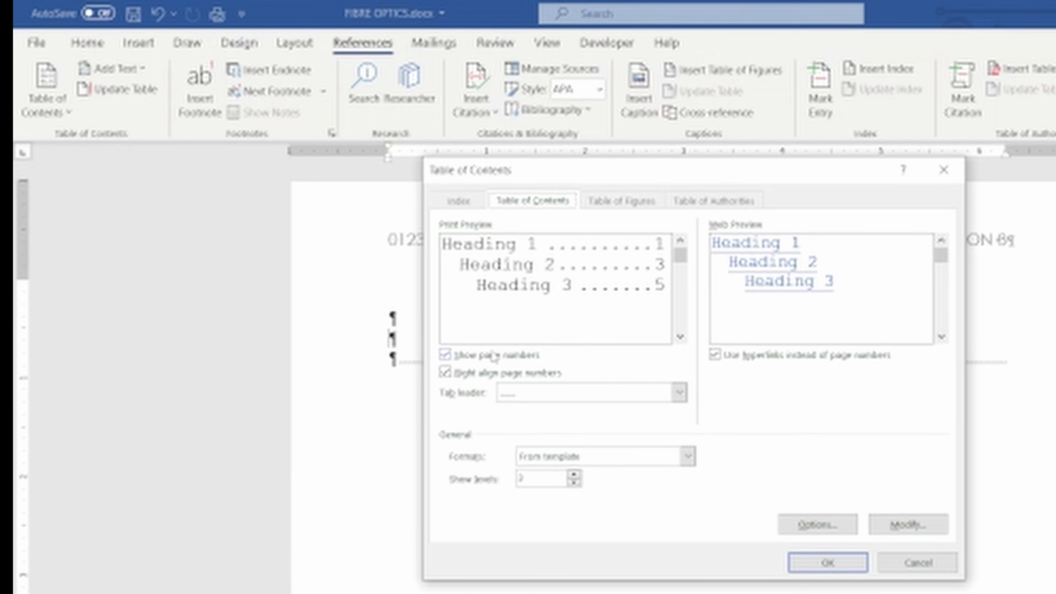
{"action": "left_click", "coordinate": [512, 395]}
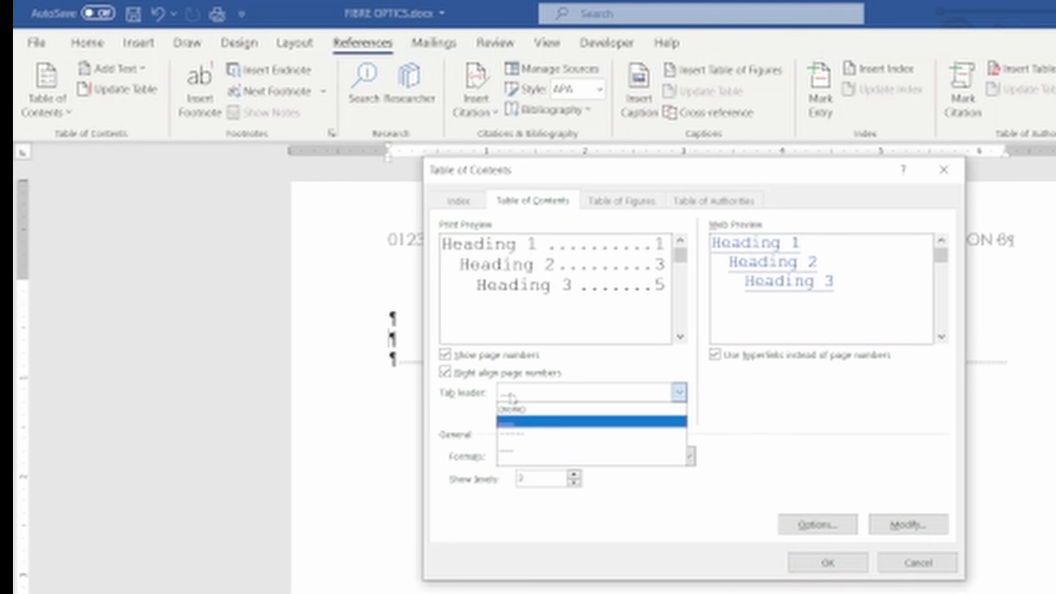
{"action": "left_click", "coordinate": [521, 452]}
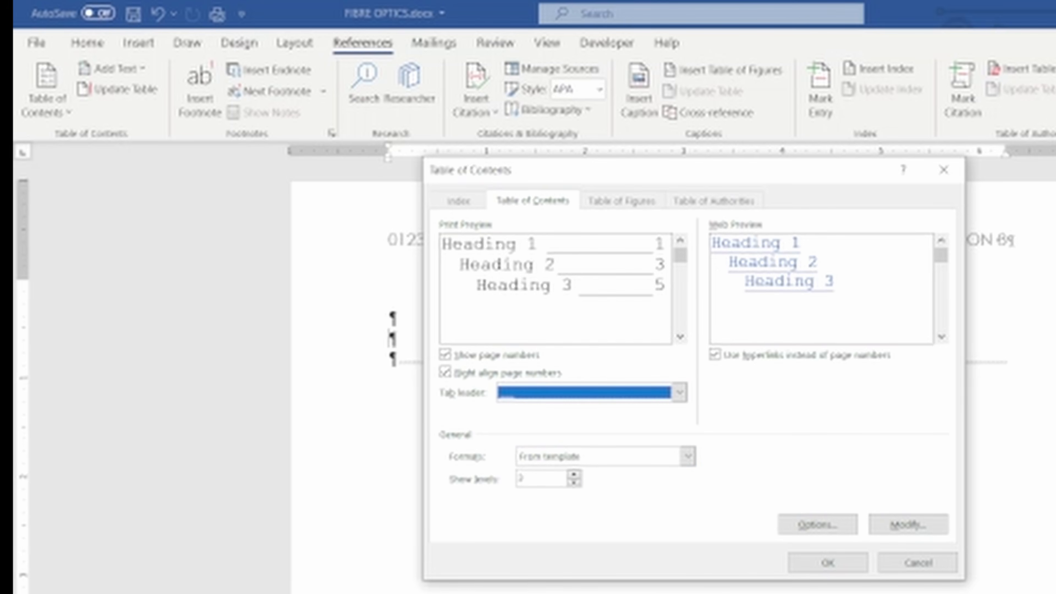
Recheck the instructions in the exam PDF, limit the table of contents to 2 levels in Word and insert it
{"action": "key", "text": "alt+Tab"}
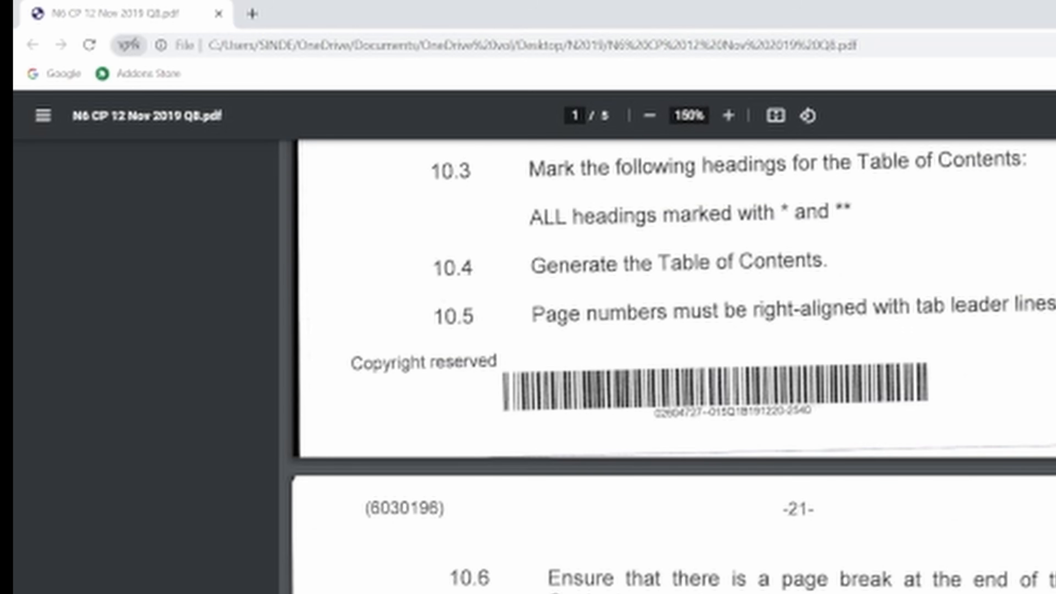
{"action": "key", "text": "alt+Tab"}
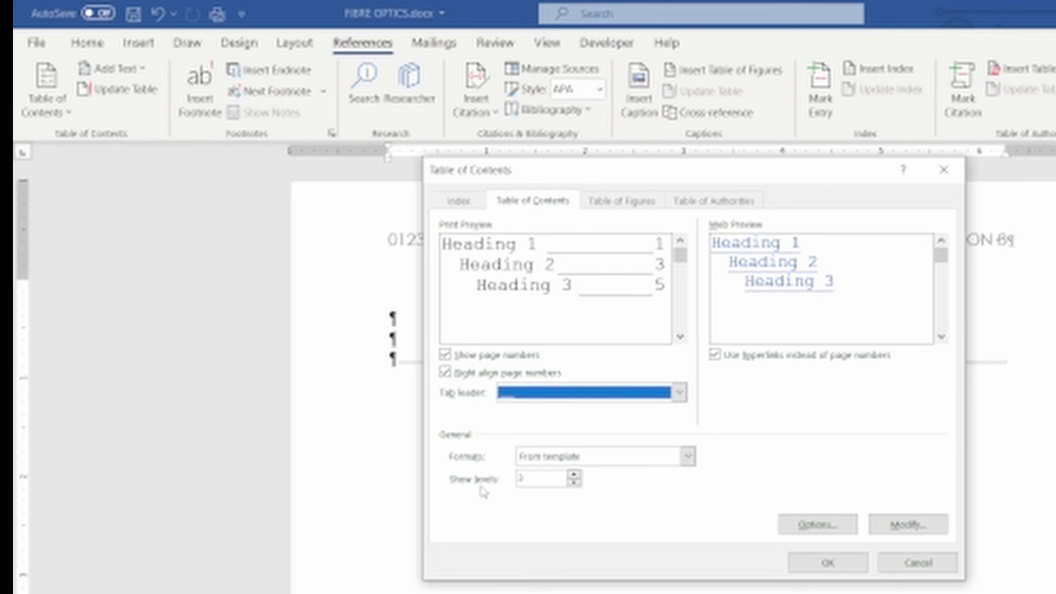
{"action": "left_click", "coordinate": [574, 483]}
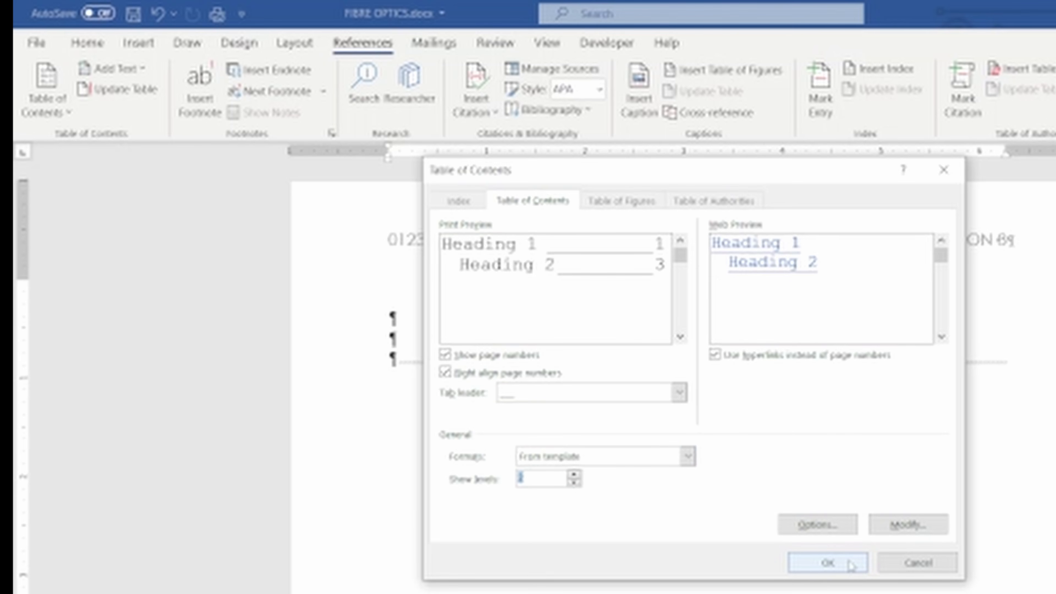
{"action": "left_click", "coordinate": [828, 564]}
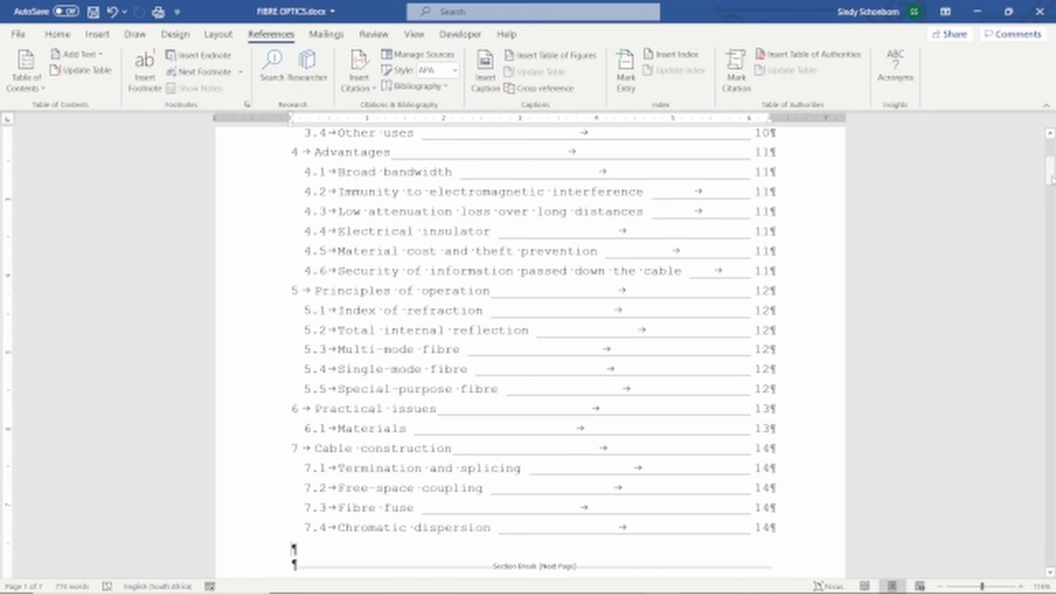
{"action": "left_click_drag", "start_coordinate": [1050, 178], "coordinate": [1050, 169]}
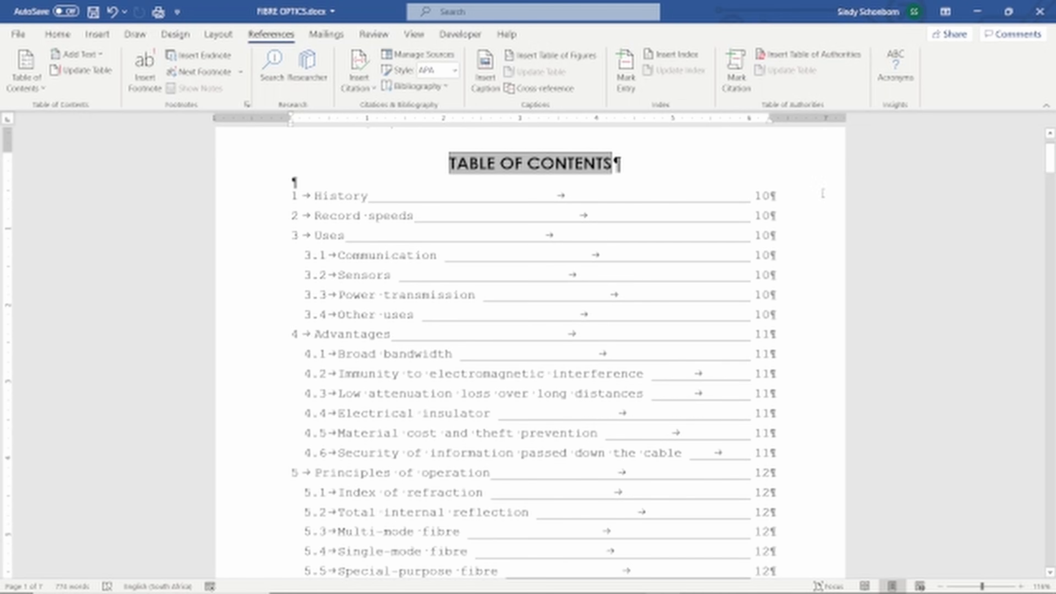
View the start of the HISTORY page, then switch to the exam PDF in the browser and read instructions 10.6 to 14
{"action": "left_click_drag", "start_coordinate": [1054, 161], "coordinate": [1054, 215]}
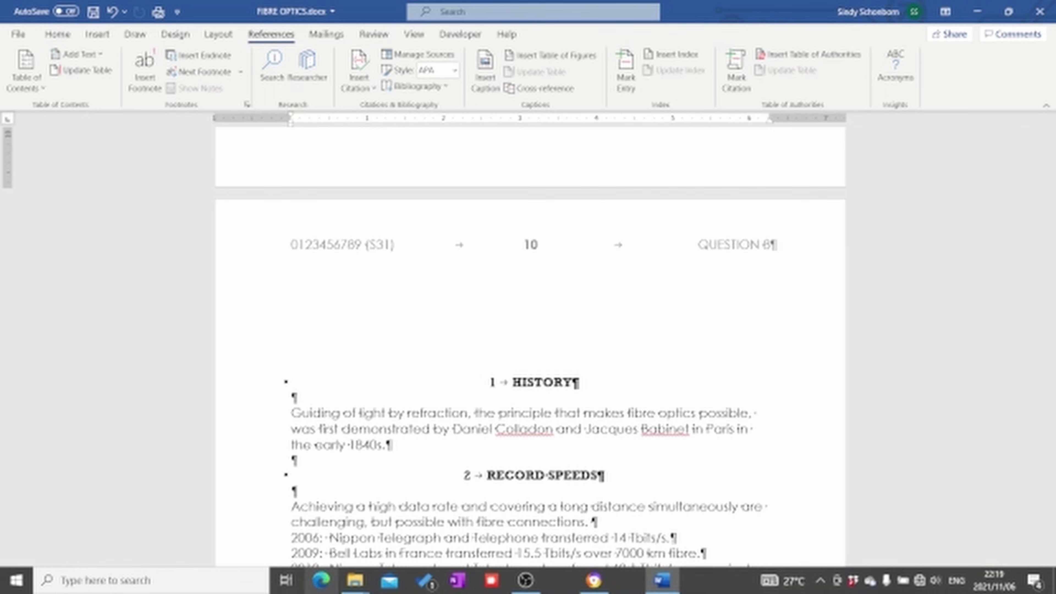
{"action": "mouse_move", "coordinate": [594, 582]}
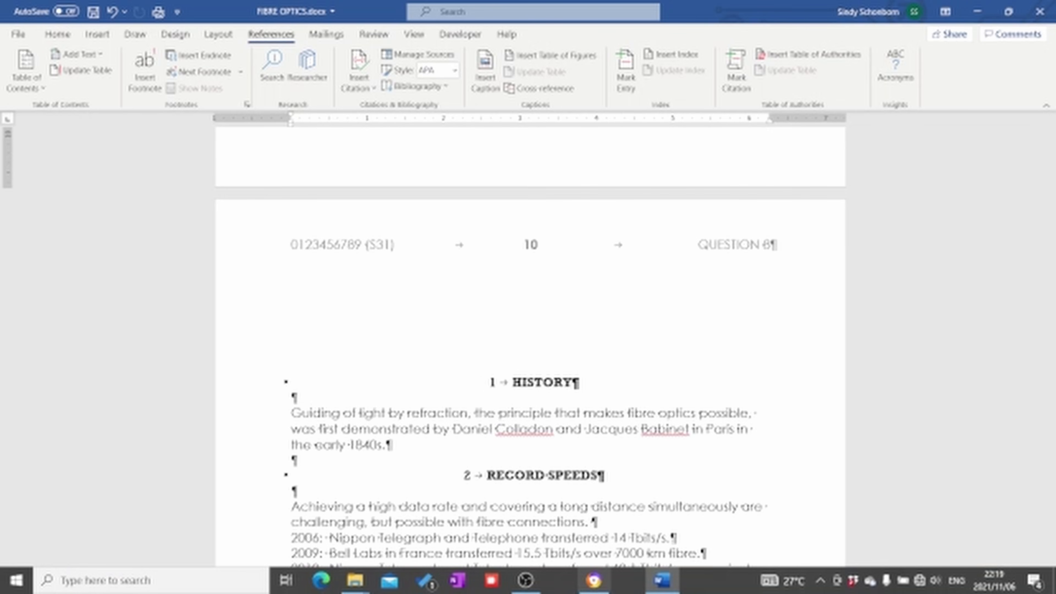
{"action": "left_click", "coordinate": [603, 589]}
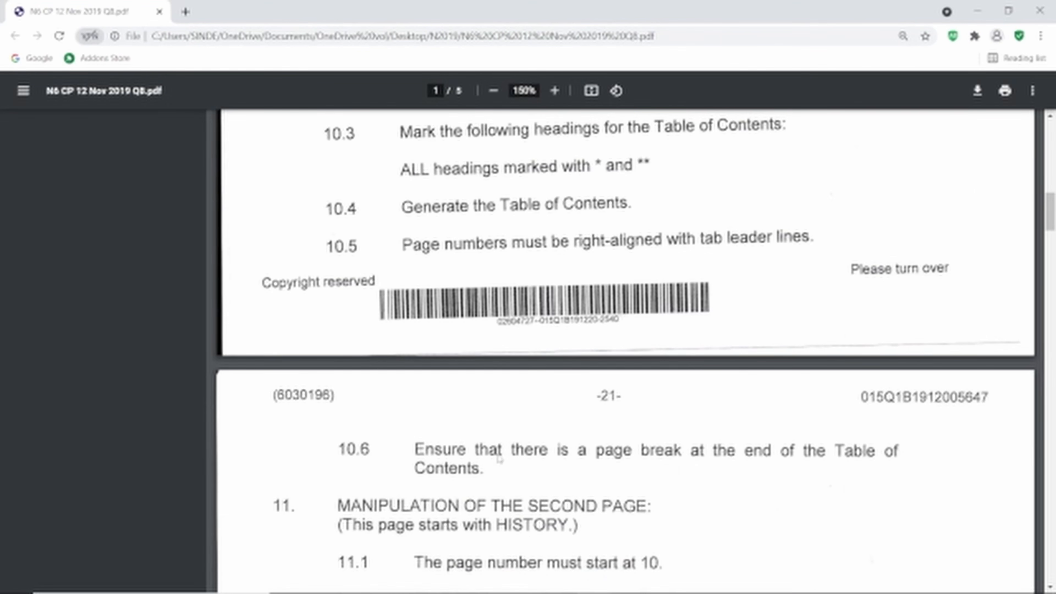
{"action": "scroll", "coordinate": [1051, 221], "scroll_direction": "down", "scroll_amount": 6}
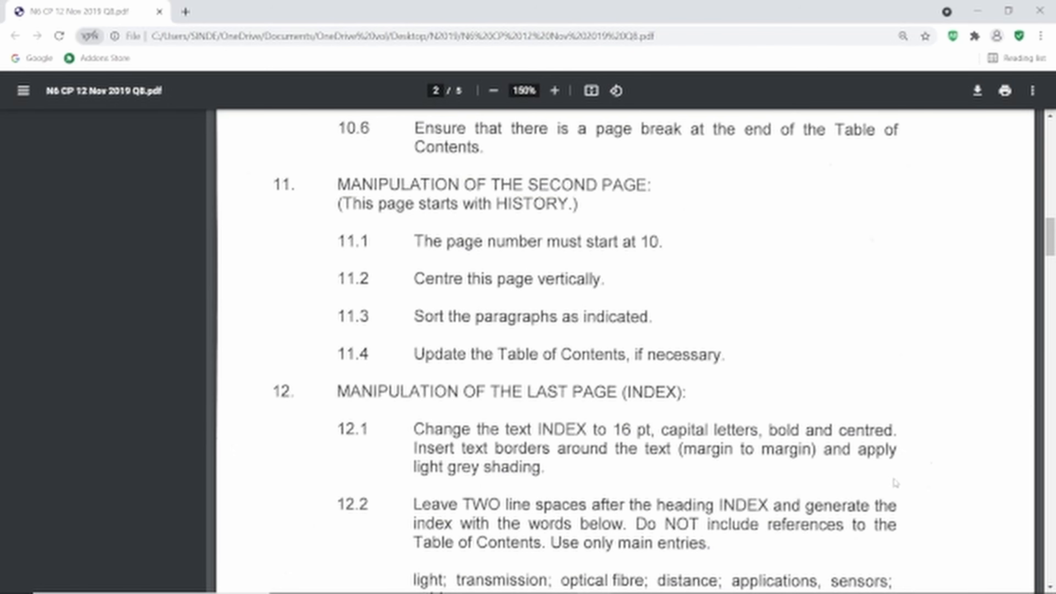
{"action": "mouse_move", "coordinate": [913, 593]}
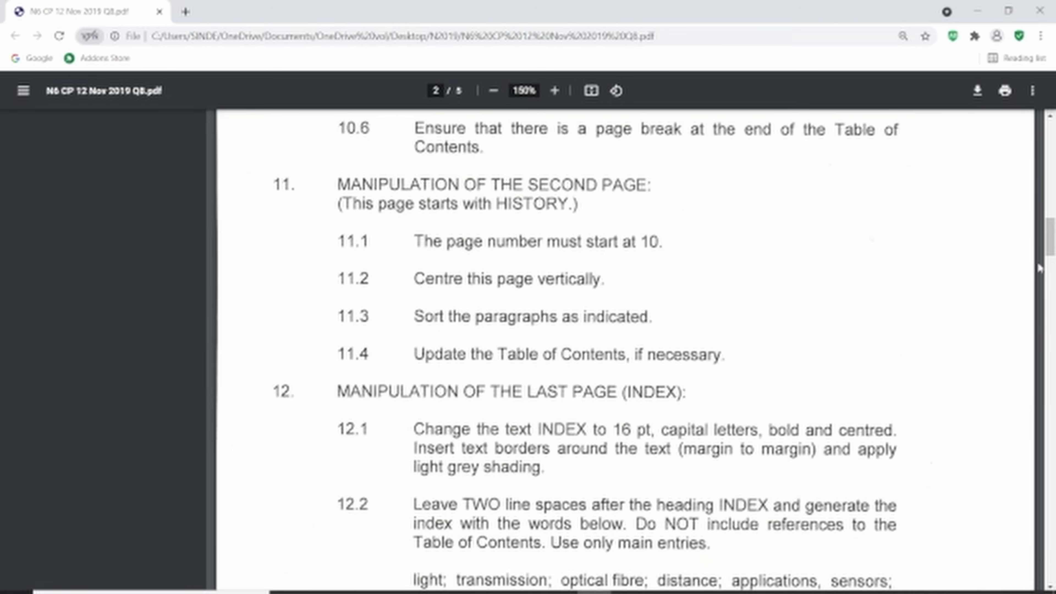
{"action": "left_click_drag", "start_coordinate": [1050, 245], "coordinate": [1050, 265]}
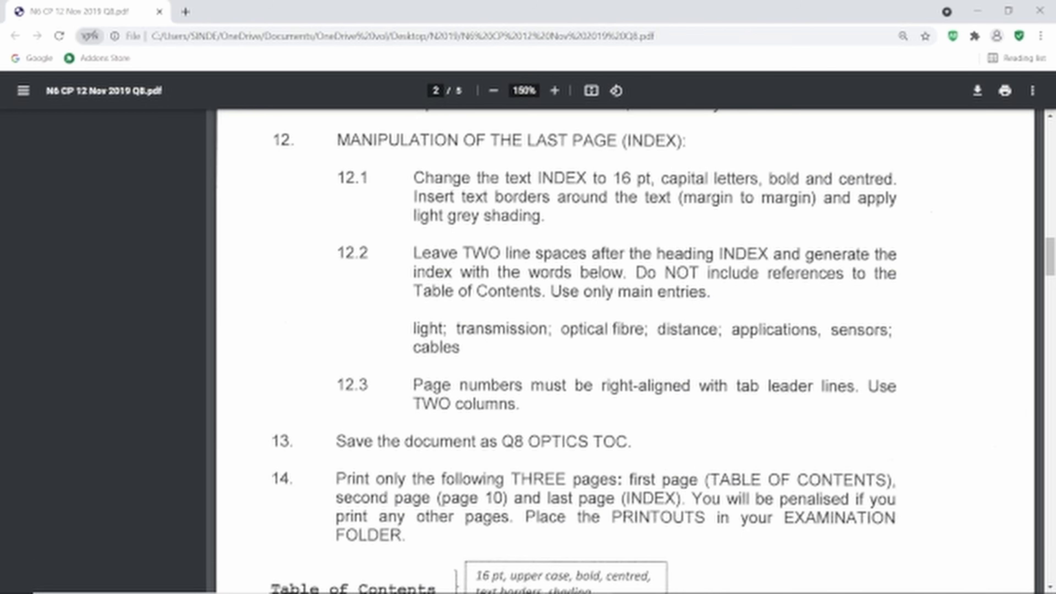
Switch to Word, place the cursor on the second blank line below the INDEX title, and recheck instruction 12 in the exam PDF
{"action": "mouse_move", "coordinate": [566, 593]}
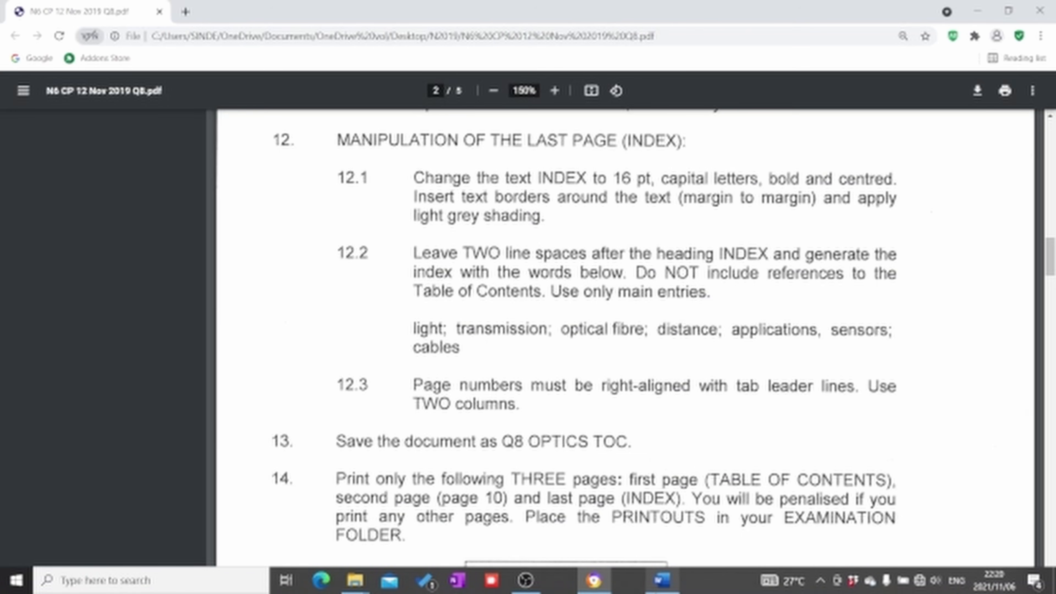
{"action": "left_click", "coordinate": [663, 580]}
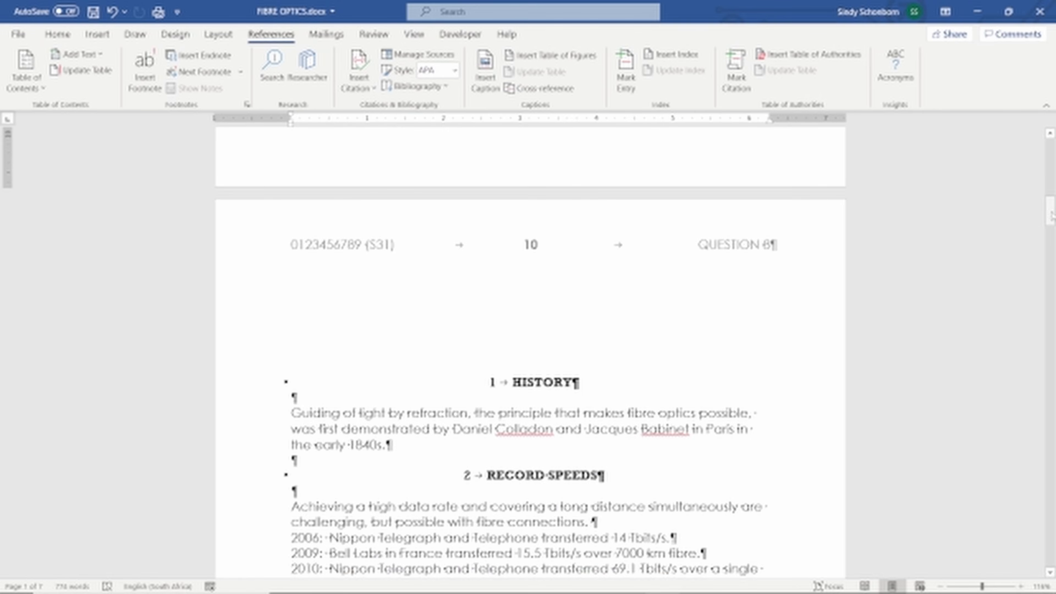
{"action": "left_click_drag", "start_coordinate": [1051, 215], "coordinate": [1051, 524]}
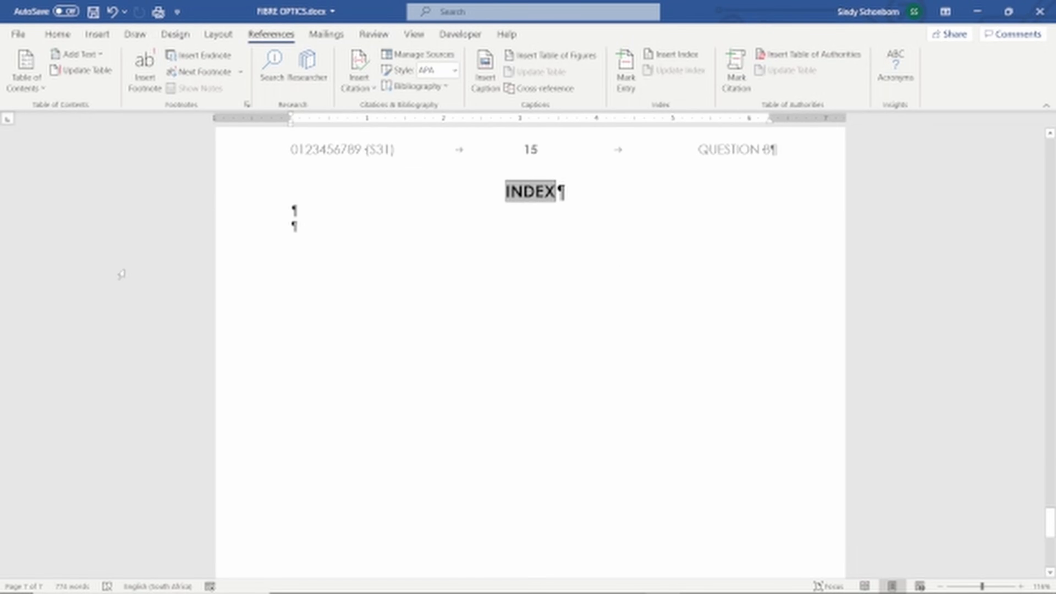
{"action": "left_click", "coordinate": [304, 232]}
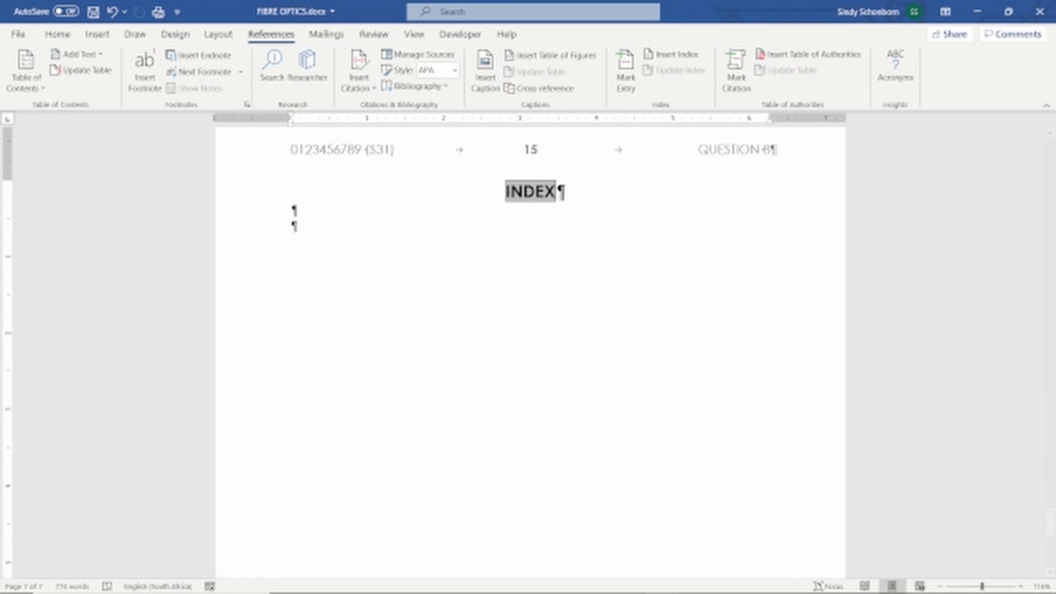
{"action": "mouse_move", "coordinate": [621, 593]}
{"action": "left_click", "coordinate": [594, 582]}
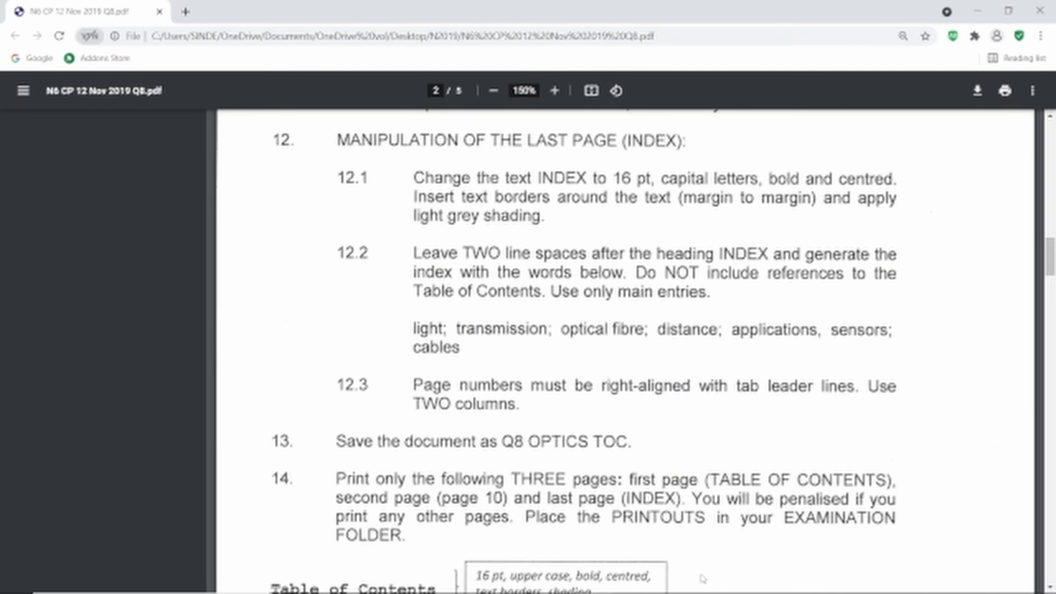
{"action": "left_click", "coordinate": [662, 587]}
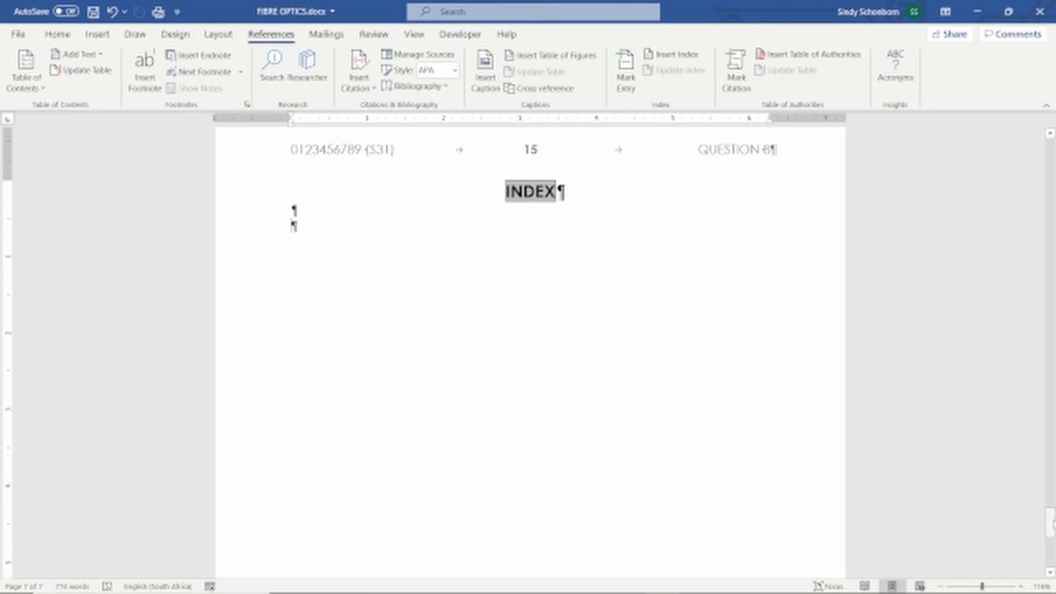
Find the word "light" in the document, starting the search from the first paragraph under HISTORY
{"action": "left_click_drag", "start_coordinate": [1051, 527], "coordinate": [1044, 233]}
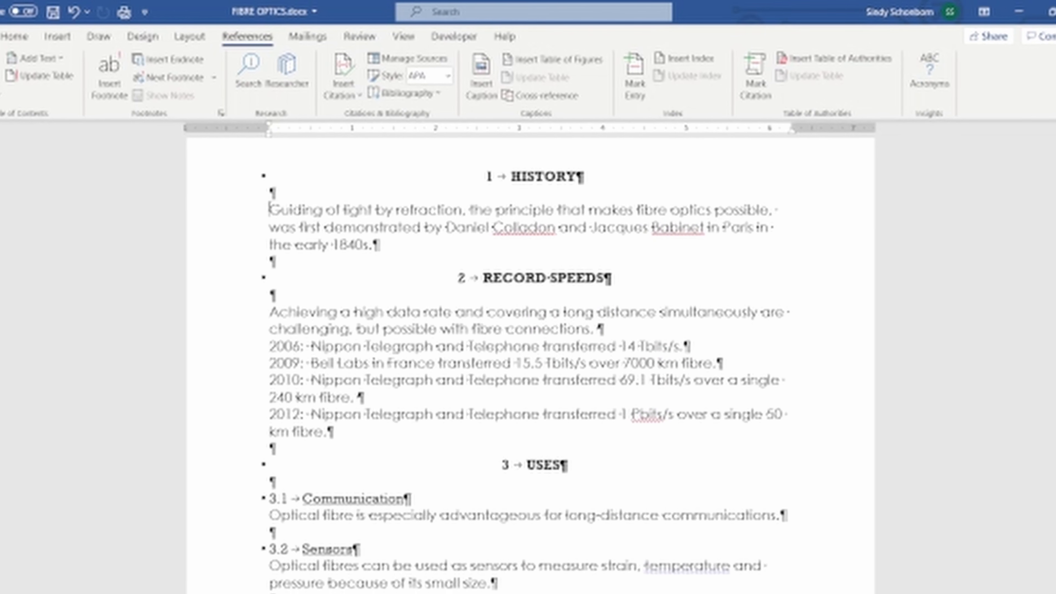
{"action": "left_click", "coordinate": [7, 37]}
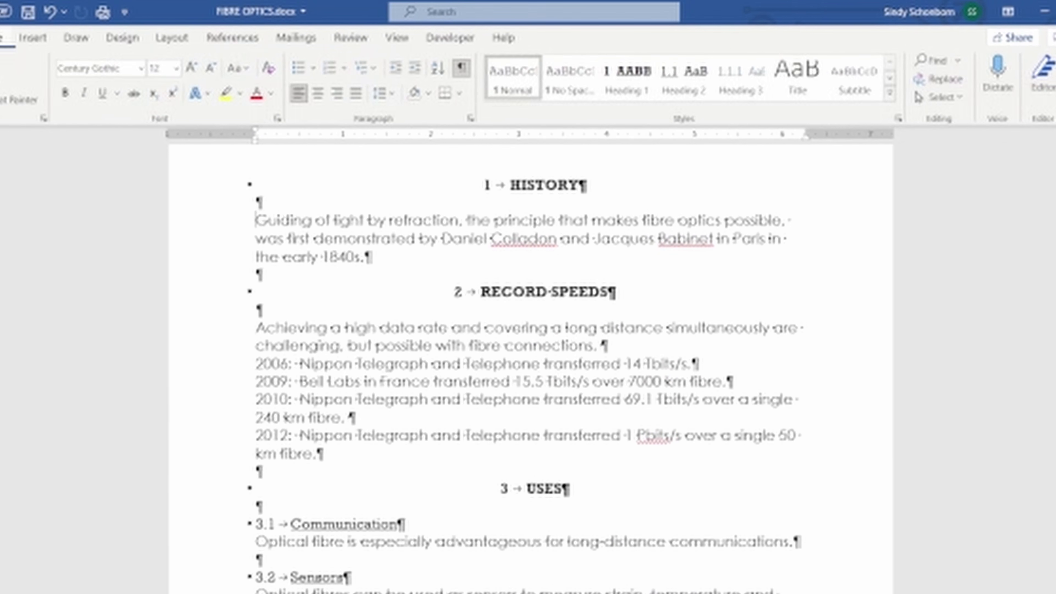
{"action": "left_click", "coordinate": [943, 82]}
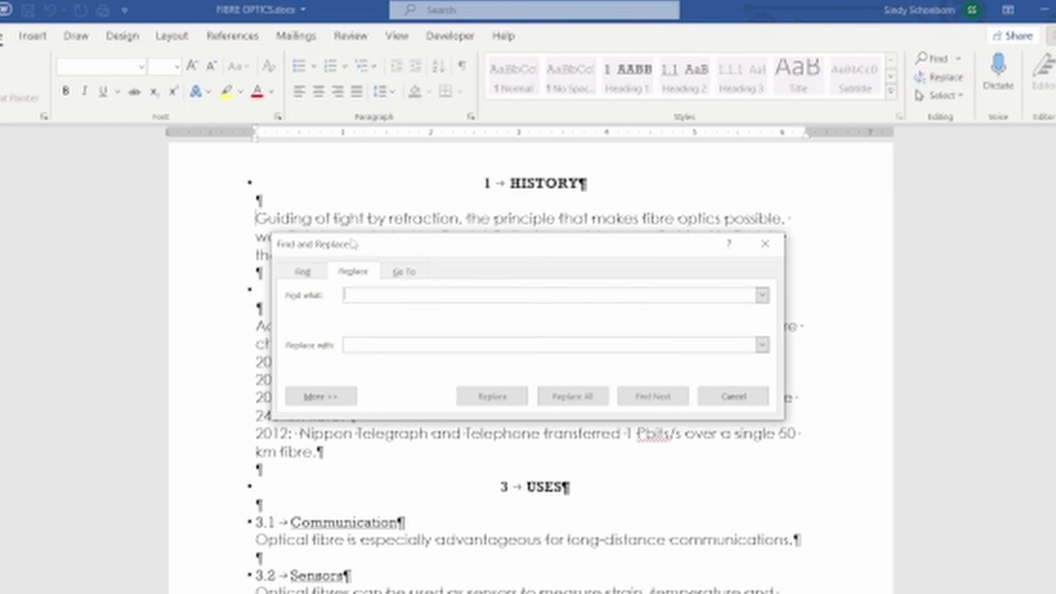
{"action": "left_click", "coordinate": [300, 272]}
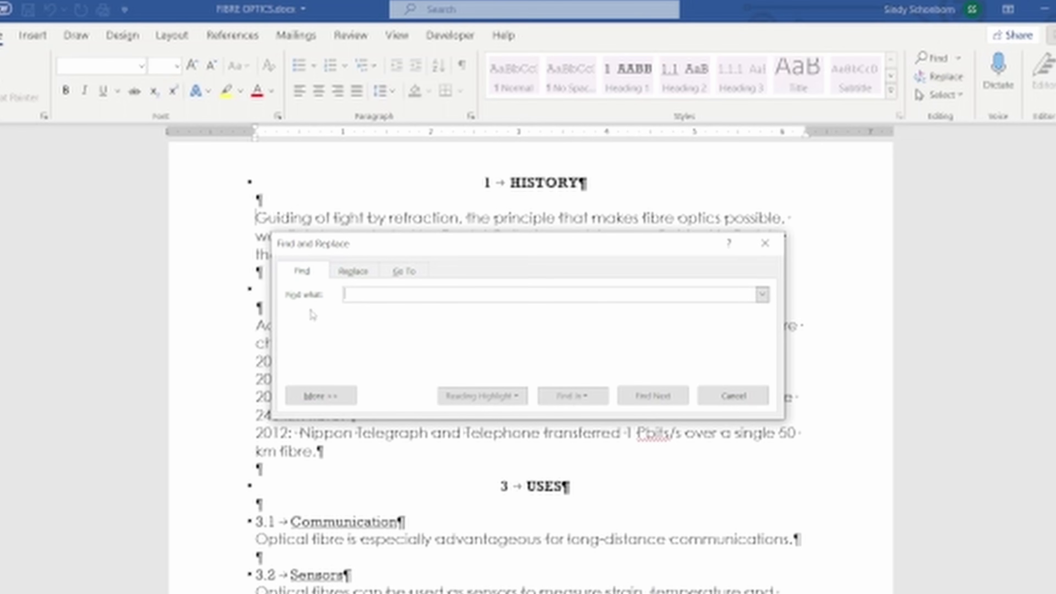
{"action": "left_click", "coordinate": [372, 295]}
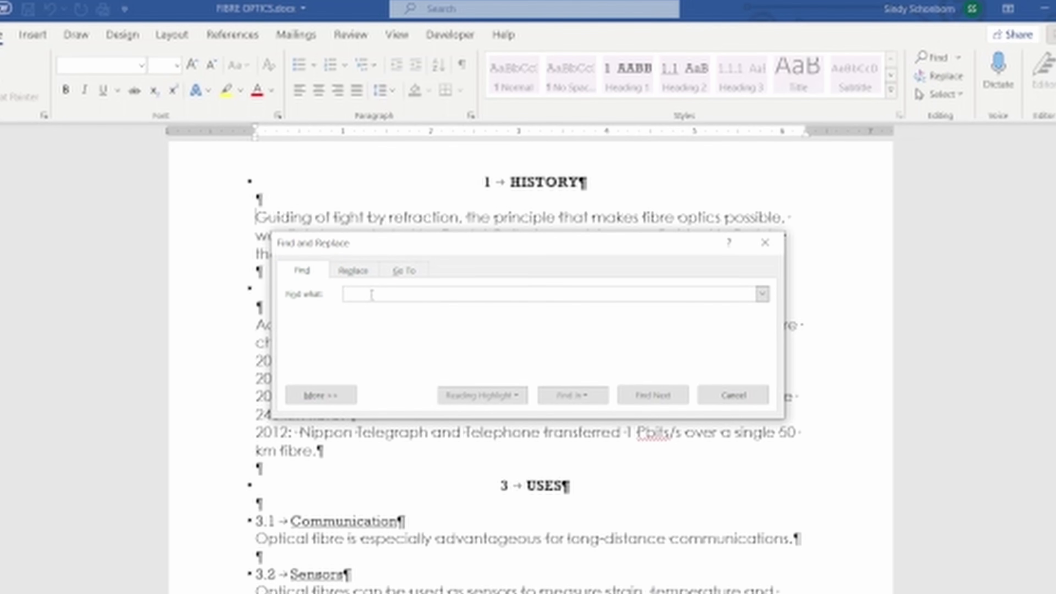
{"action": "type", "text": "f"}
{"action": "type", "text": "ight"}
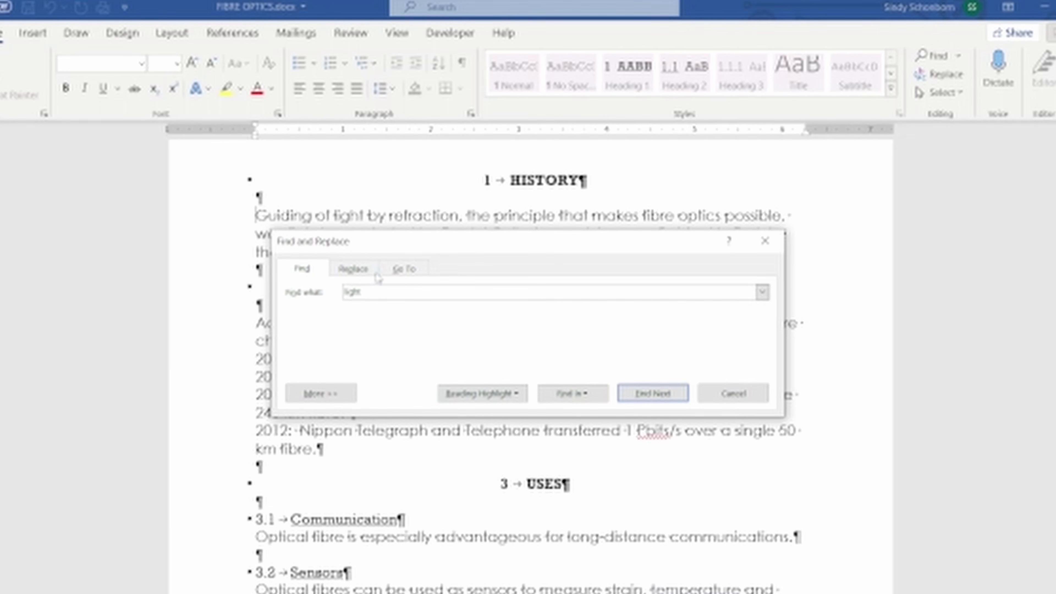
{"action": "left_click", "coordinate": [668, 398]}
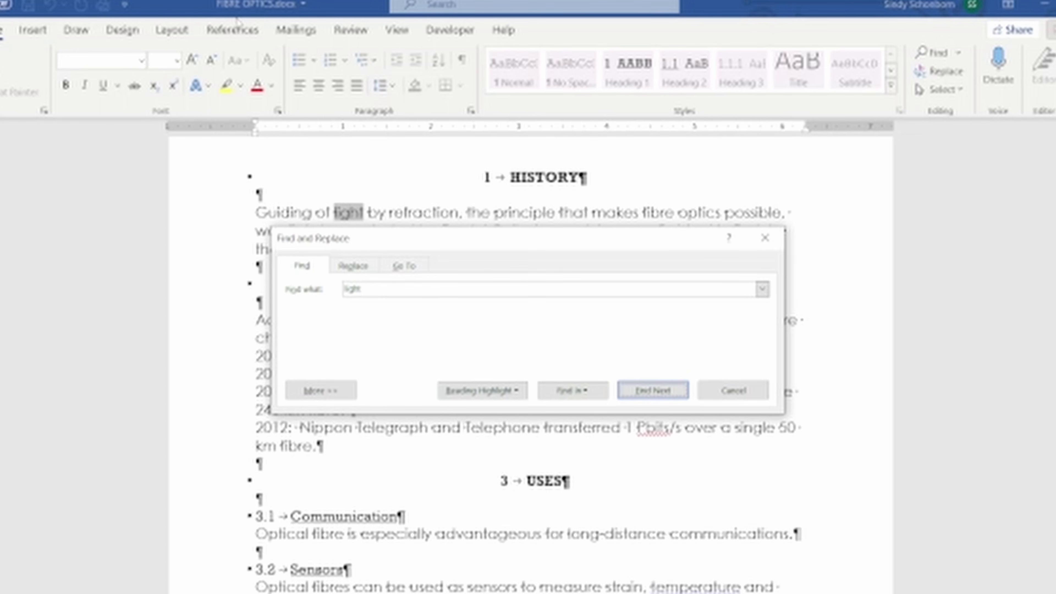
Mark all occurrences of "light" as a main index entry with the current page option
{"action": "left_click", "coordinate": [245, 34]}
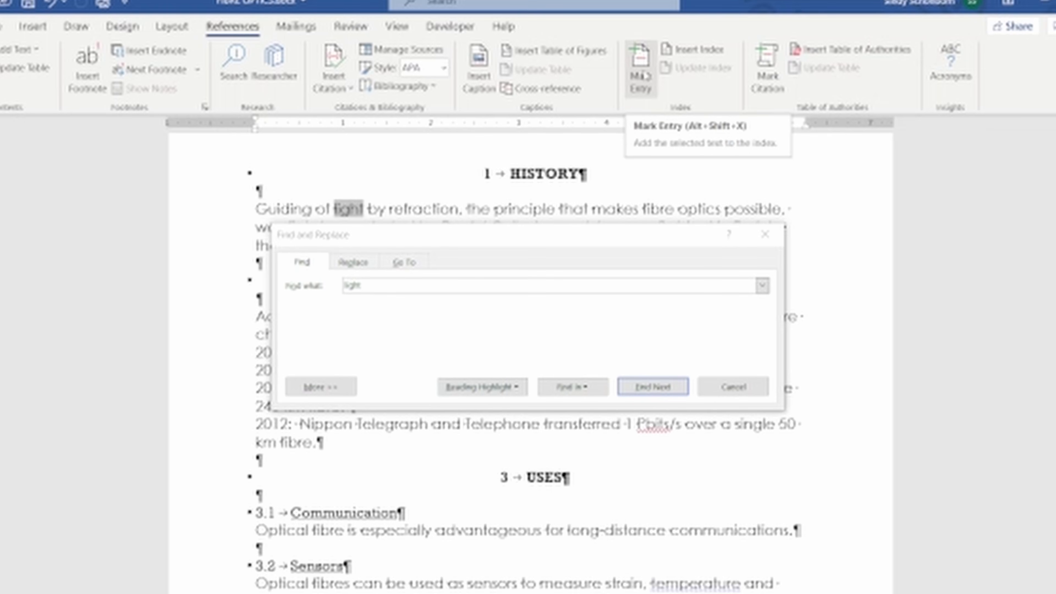
{"action": "left_click", "coordinate": [643, 75]}
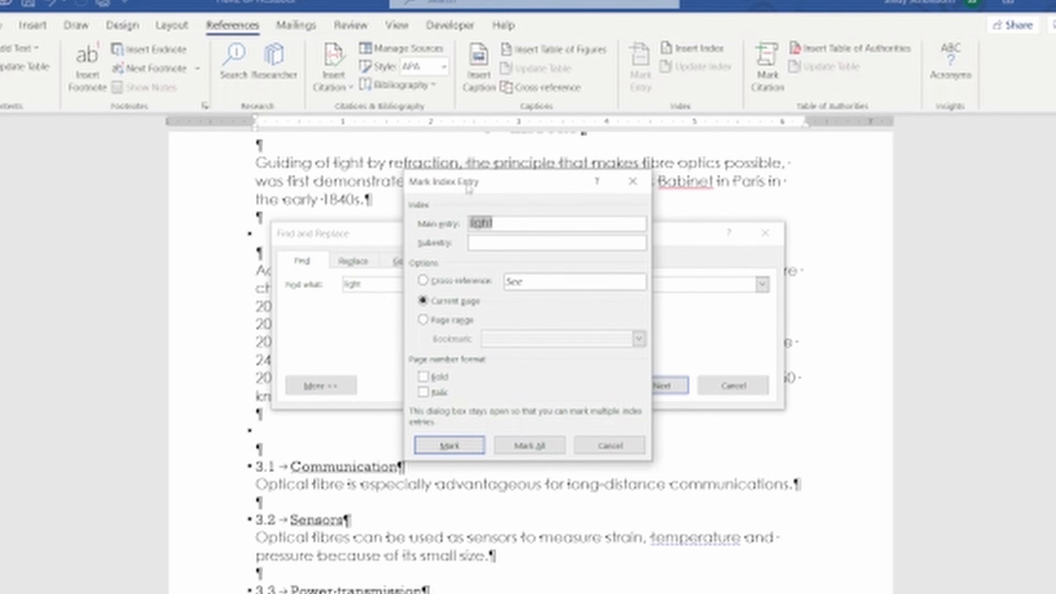
{"action": "left_click_drag", "start_coordinate": [462, 182], "coordinate": [569, 178]}
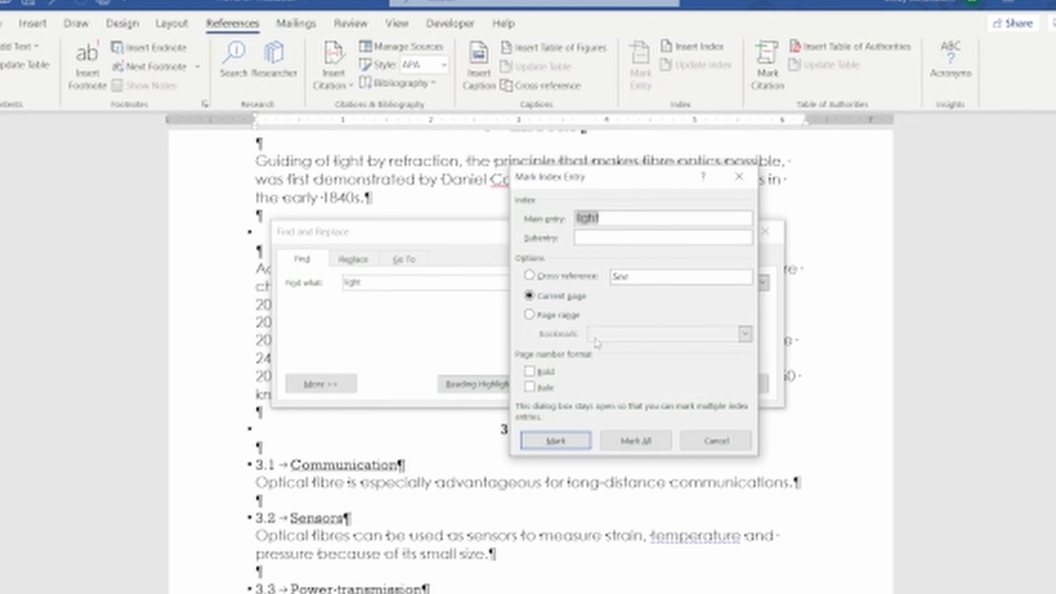
{"action": "left_click", "coordinate": [653, 443]}
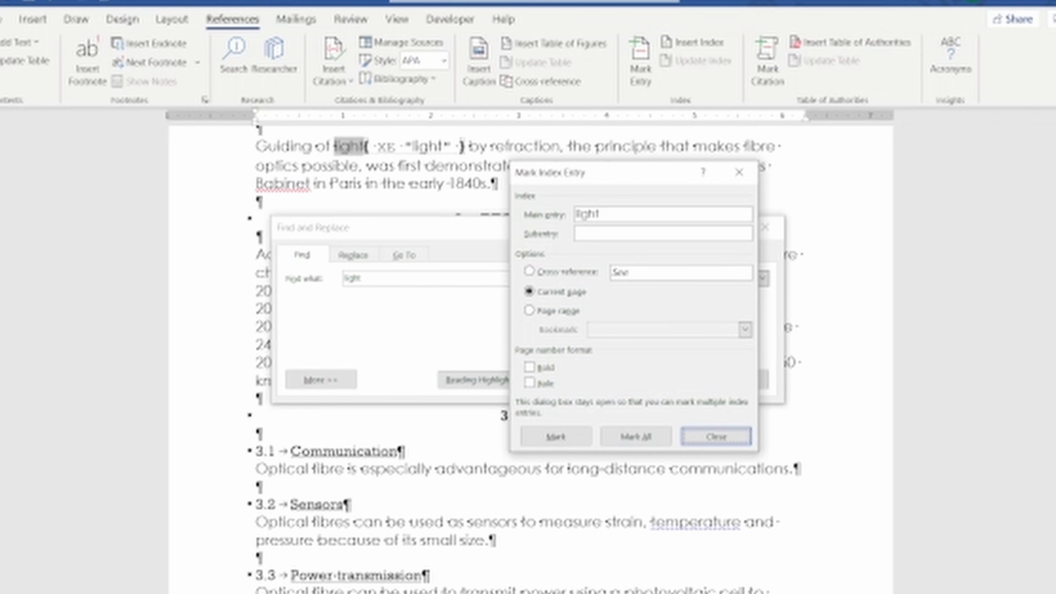
Check the index word list under instruction 12.2 in the exam PDF and select the old find text in Word for replacement
{"action": "key", "text": "alt+Tab"}
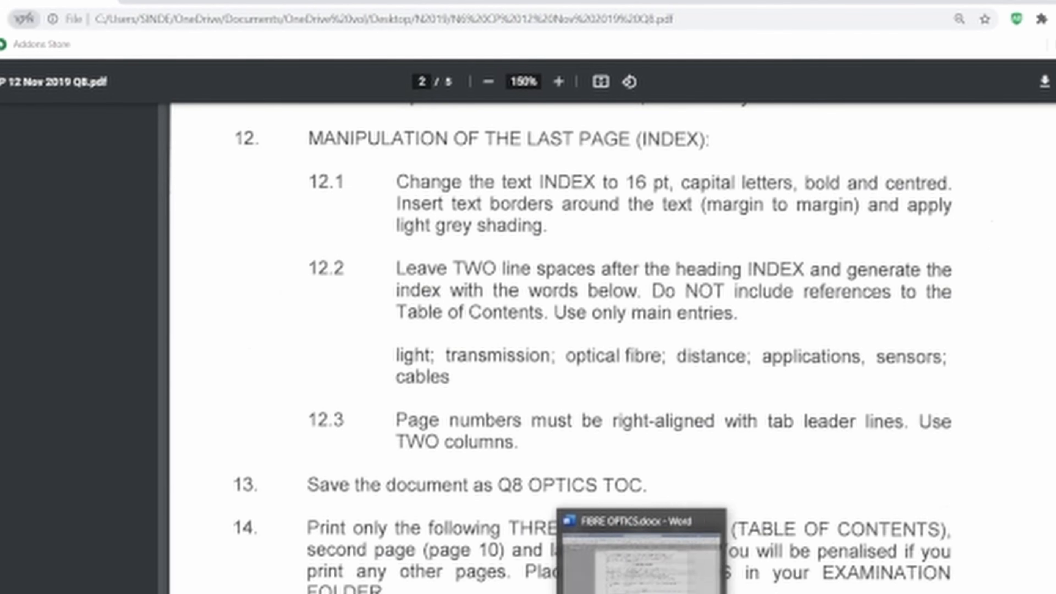
{"action": "left_click", "coordinate": [643, 592]}
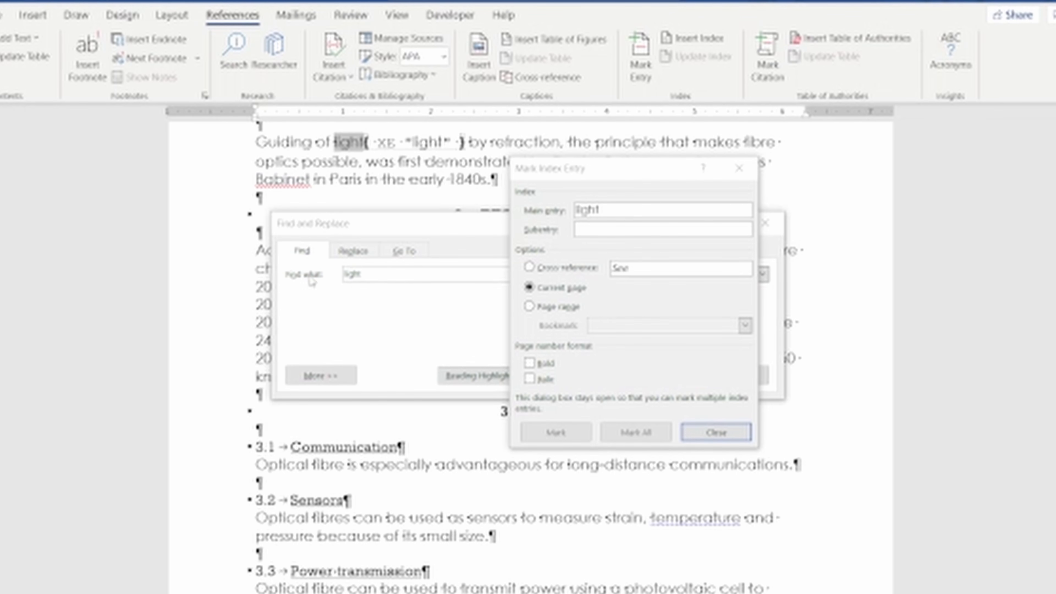
{"action": "left_click", "coordinate": [376, 290]}
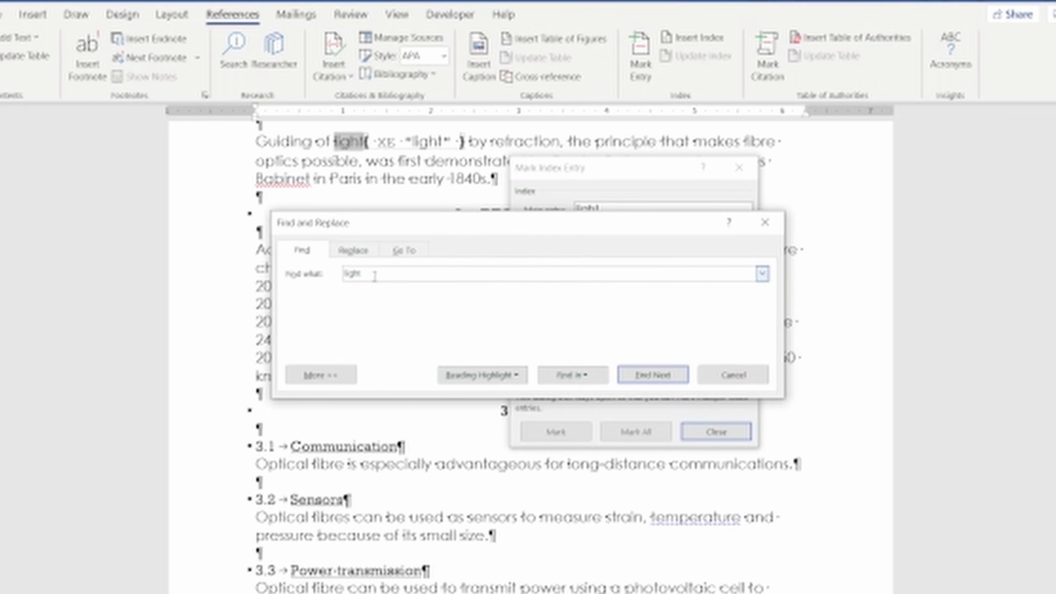
{"action": "left_click", "coordinate": [374, 275]}
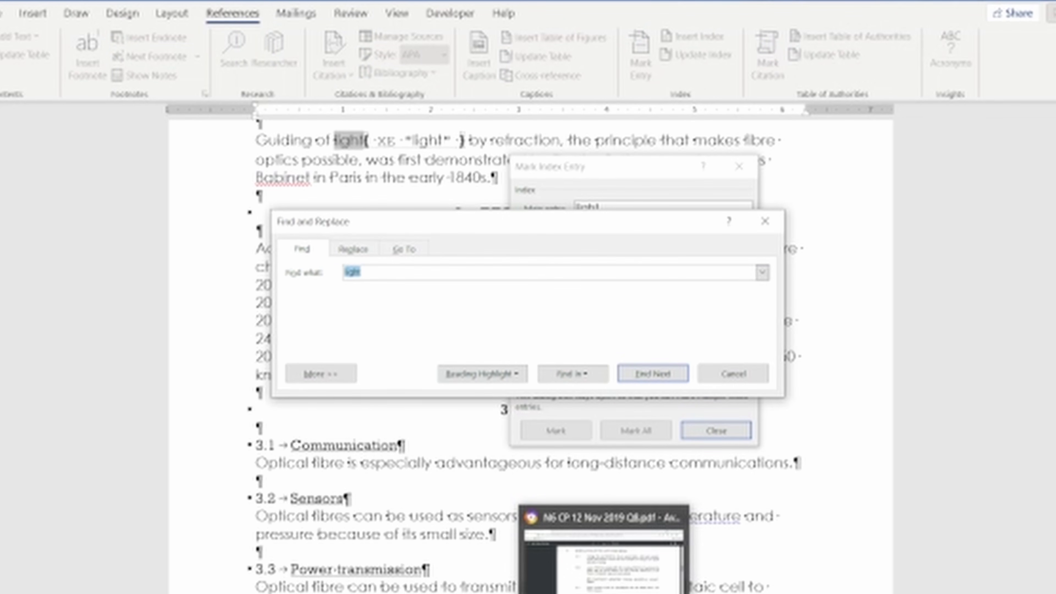
{"action": "left_click", "coordinate": [592, 572]}
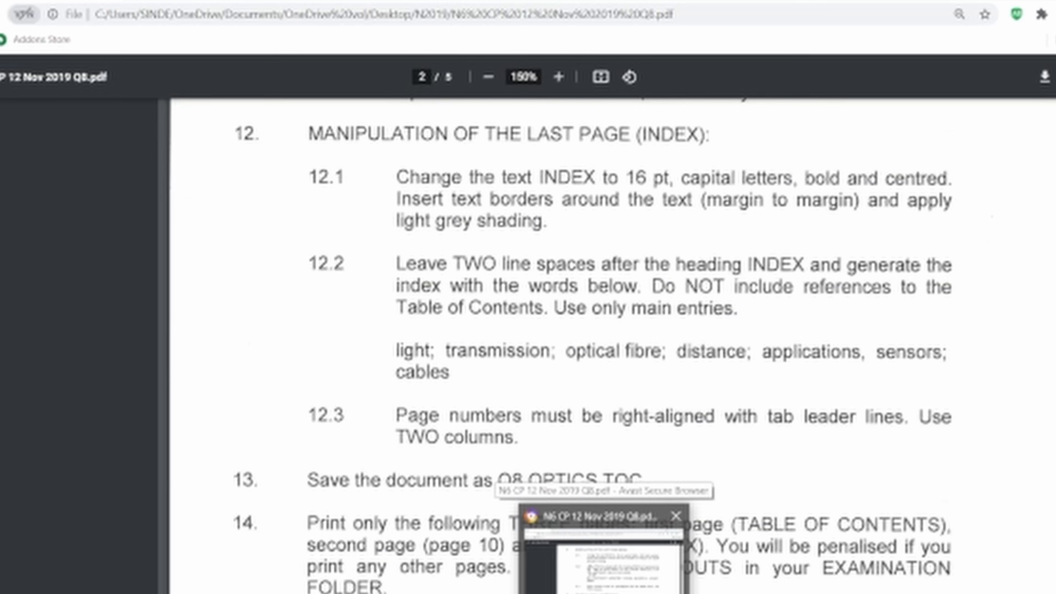
{"action": "left_click", "coordinate": [683, 592]}
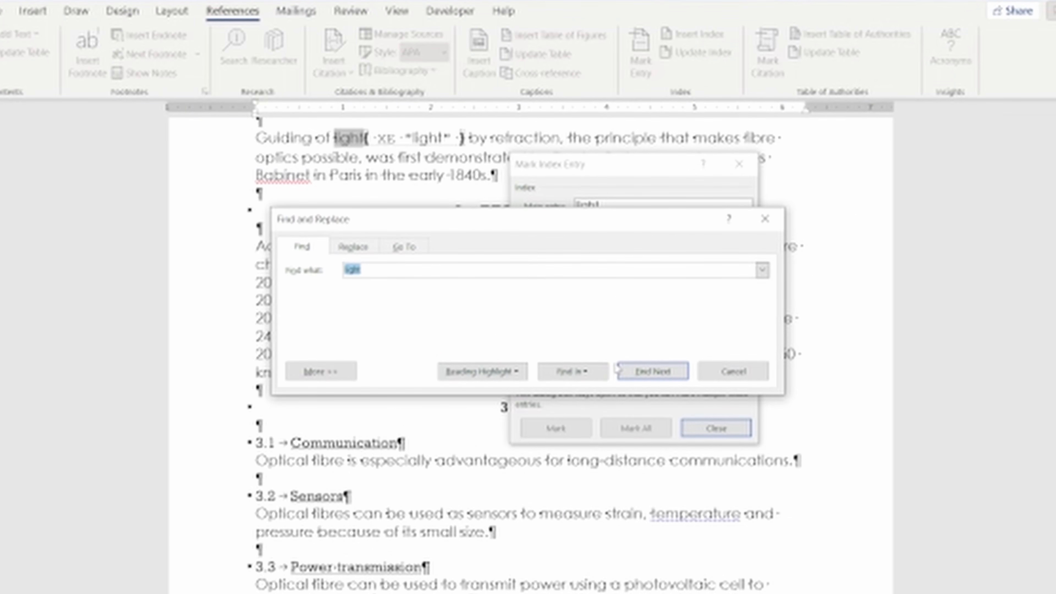
Find "transmission" in the document and mark all its occurrences as a main index entry with the current page option
{"action": "type", "text": "l"}
{"action": "type", "text": "ra"}
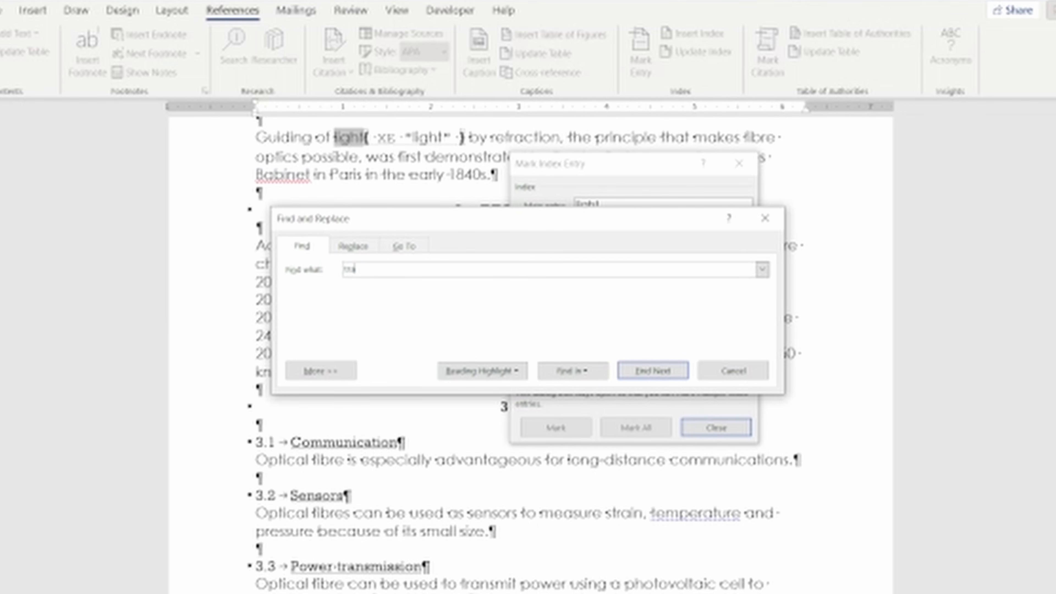
{"action": "type", "text": "nsmission"}
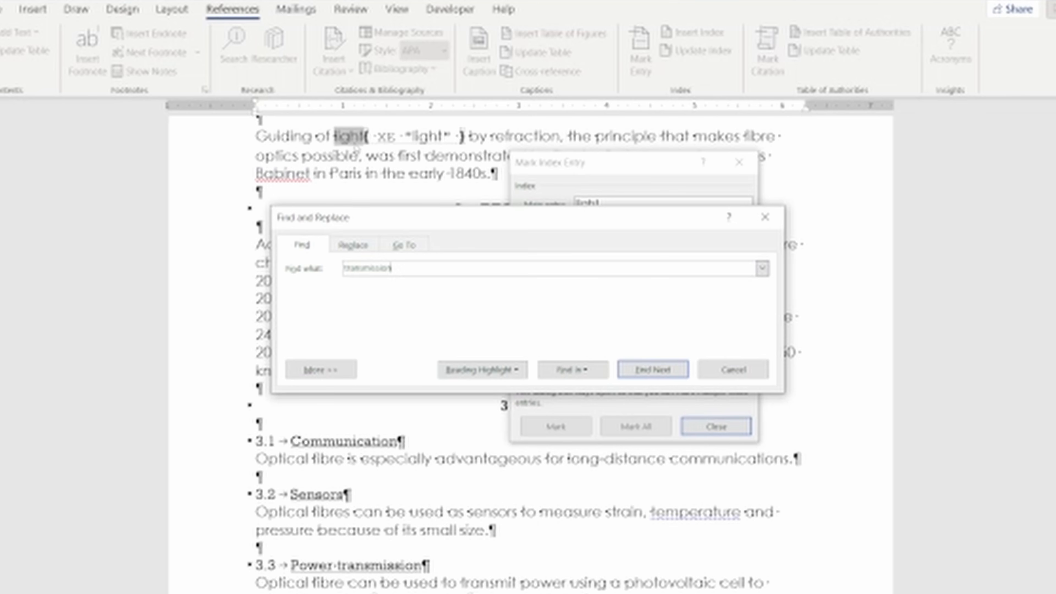
{"action": "left_click", "coordinate": [654, 373]}
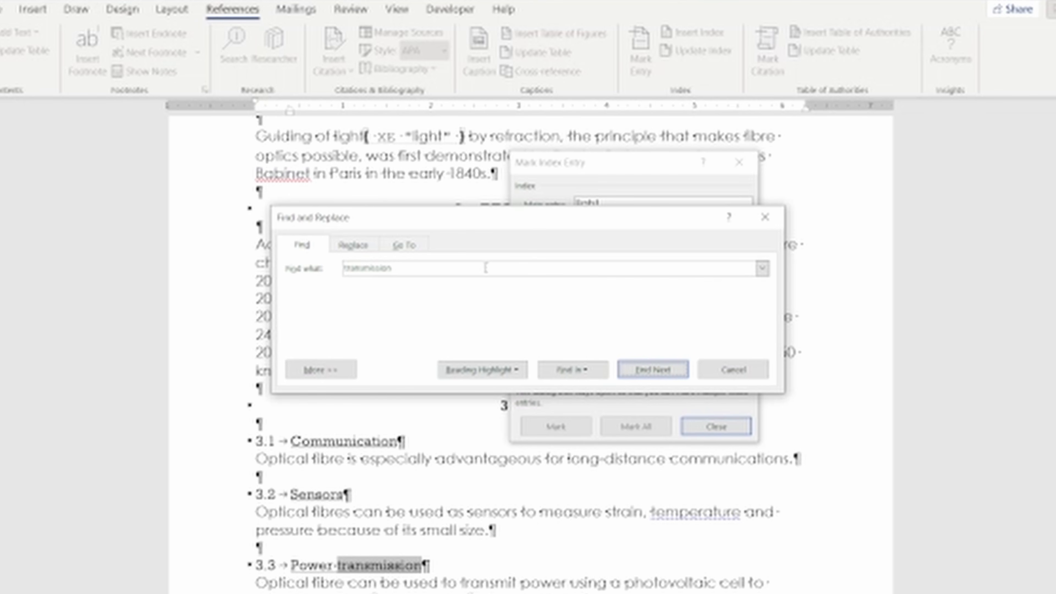
{"action": "left_click", "coordinate": [561, 175]}
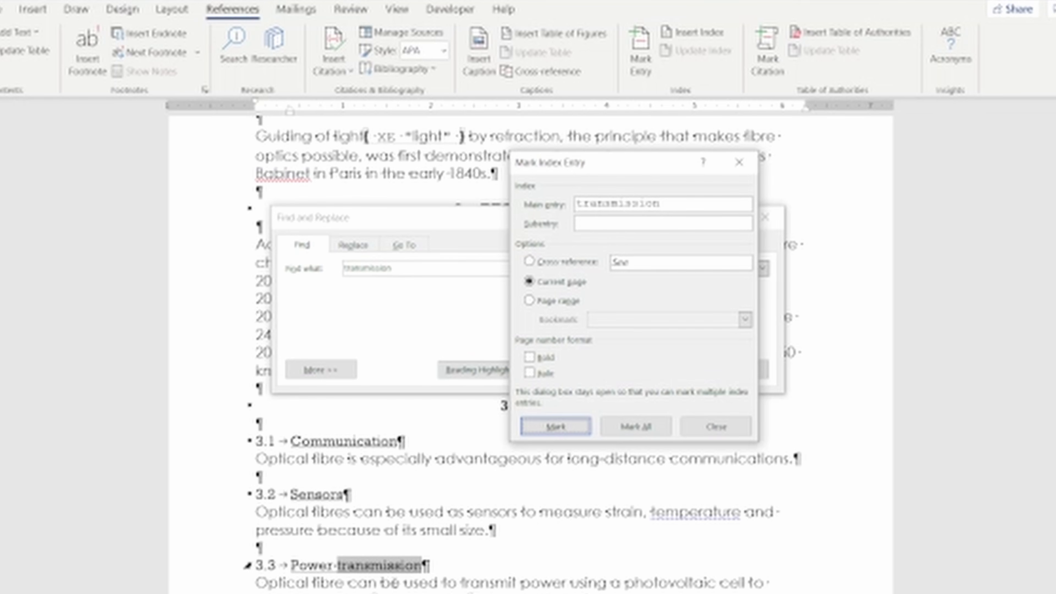
{"action": "left_click", "coordinate": [664, 431]}
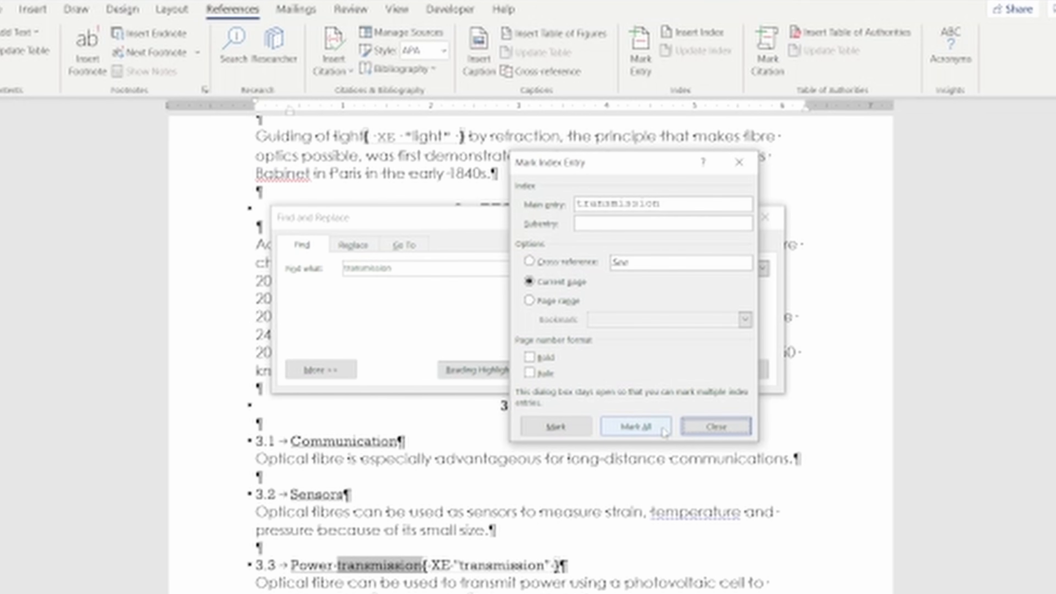
Select the old find text, check the index word list under instruction 12.2 in the exam PDF, and return to Word
{"action": "left_click", "coordinate": [406, 286]}
{"action": "left_click_drag", "start_coordinate": [393, 268], "coordinate": [330, 268]}
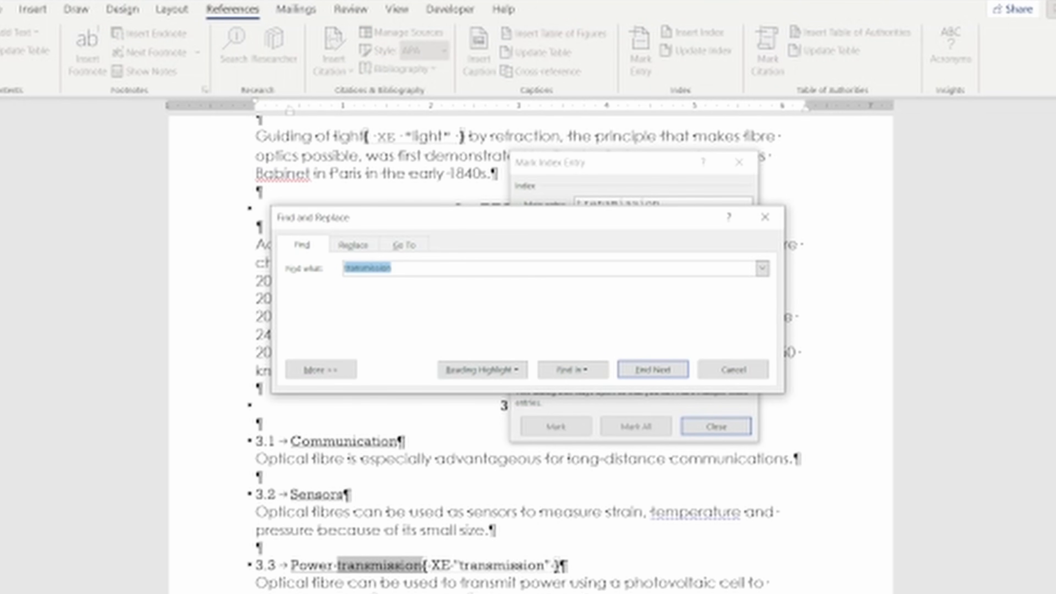
{"action": "key", "text": "alt+Tab"}
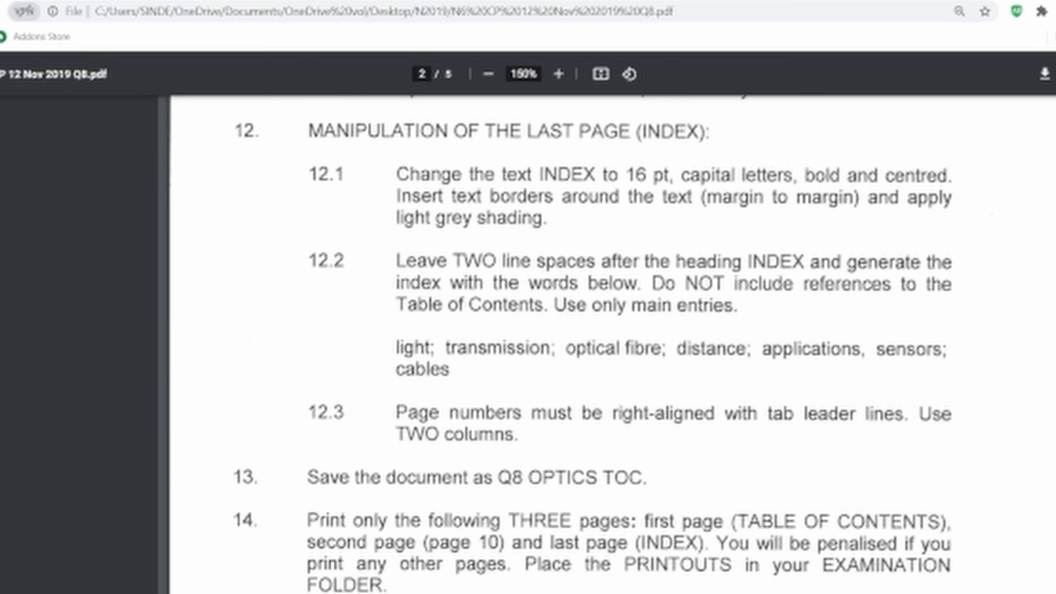
{"action": "key", "text": "alt+Tab"}
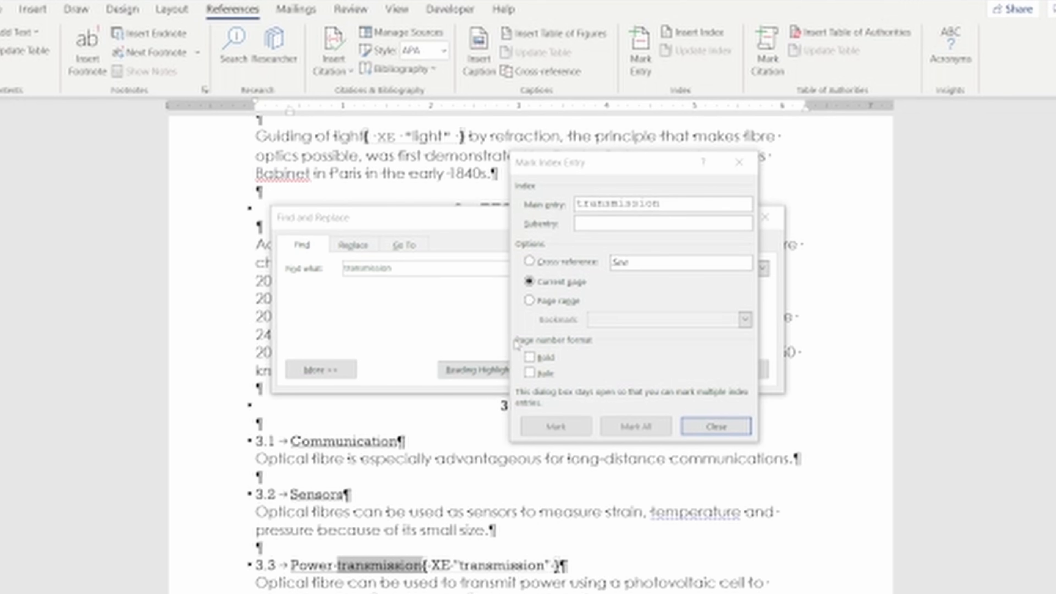
Find "optical fibre" in the document and mark all its occurrences as a main index entry with the current page option
{"action": "left_click", "coordinate": [422, 284]}
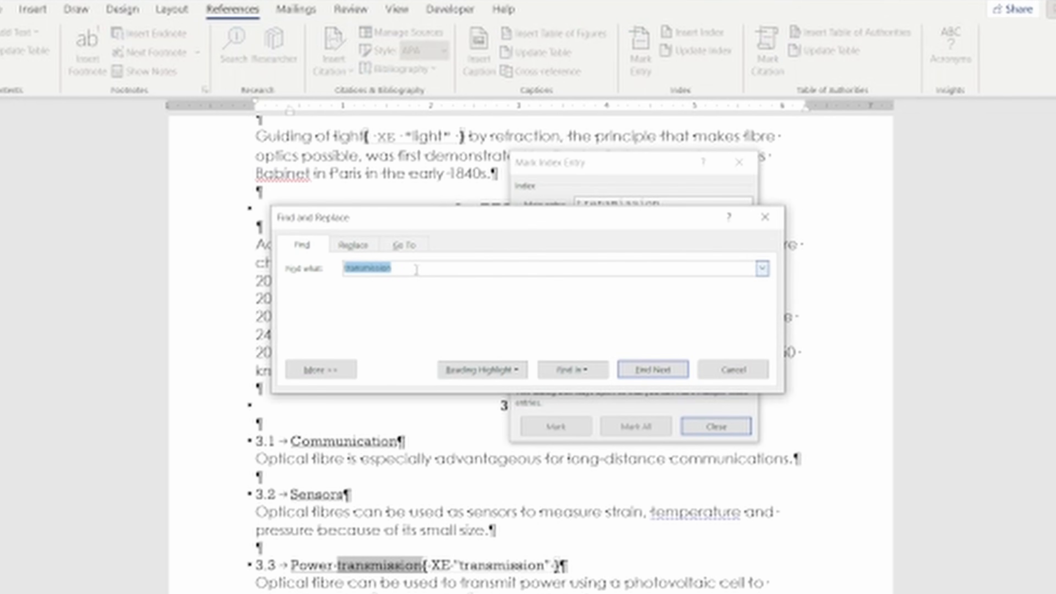
{"action": "type", "text": "optic"}
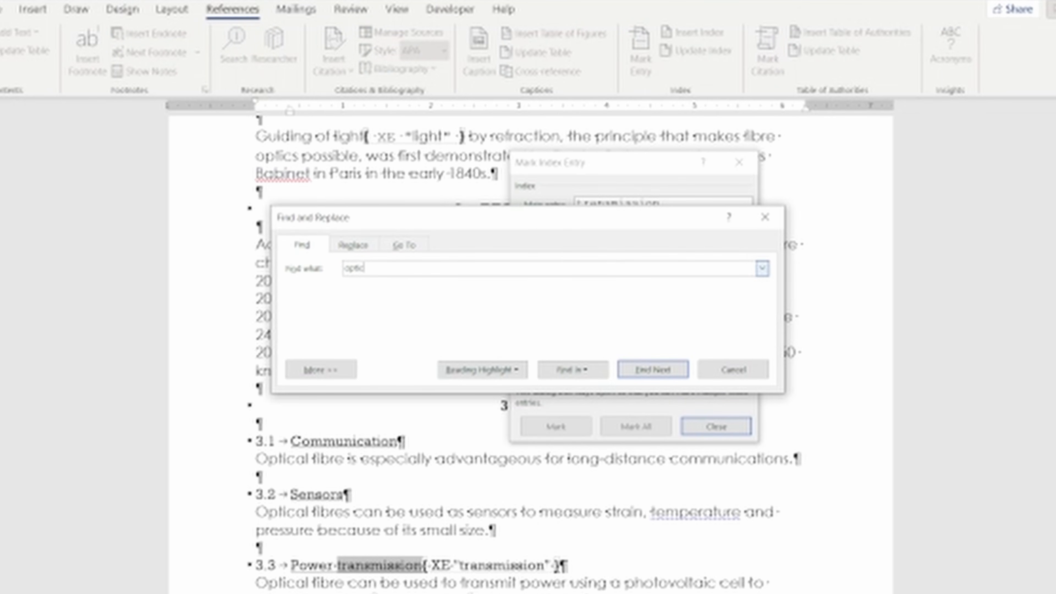
{"action": "type", "text": "al fibre"}
{"action": "left_click_drag", "start_coordinate": [538, 221], "coordinate": [525, 269]}
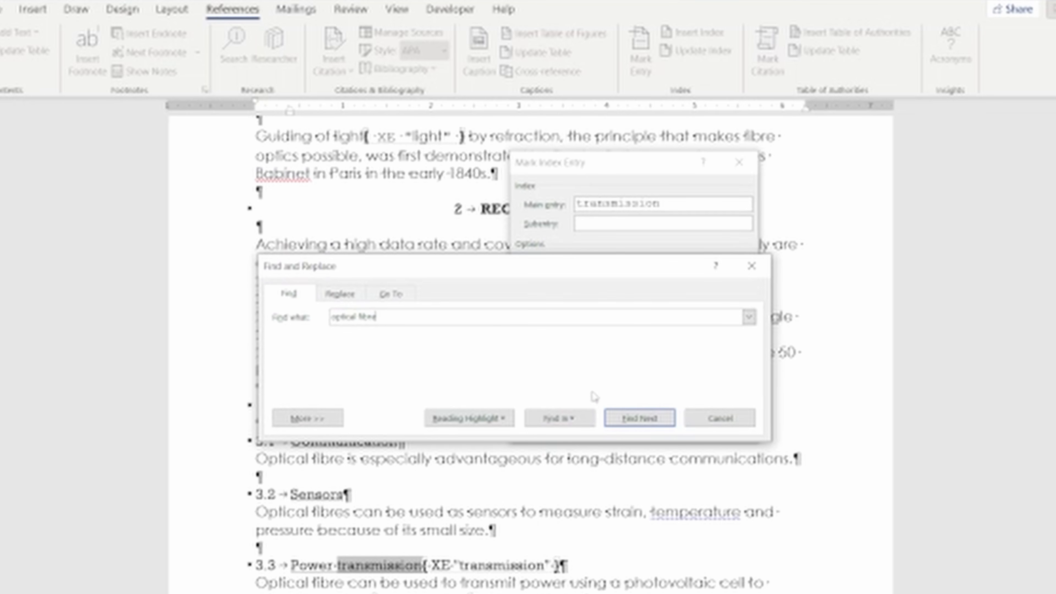
{"action": "left_click", "coordinate": [688, 213]}
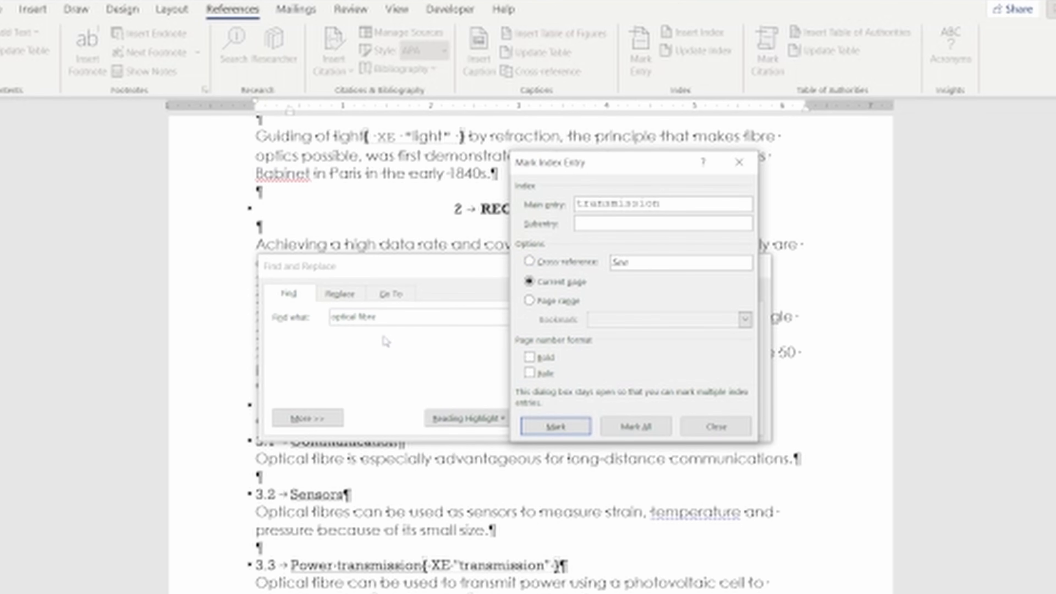
{"action": "left_click", "coordinate": [385, 317]}
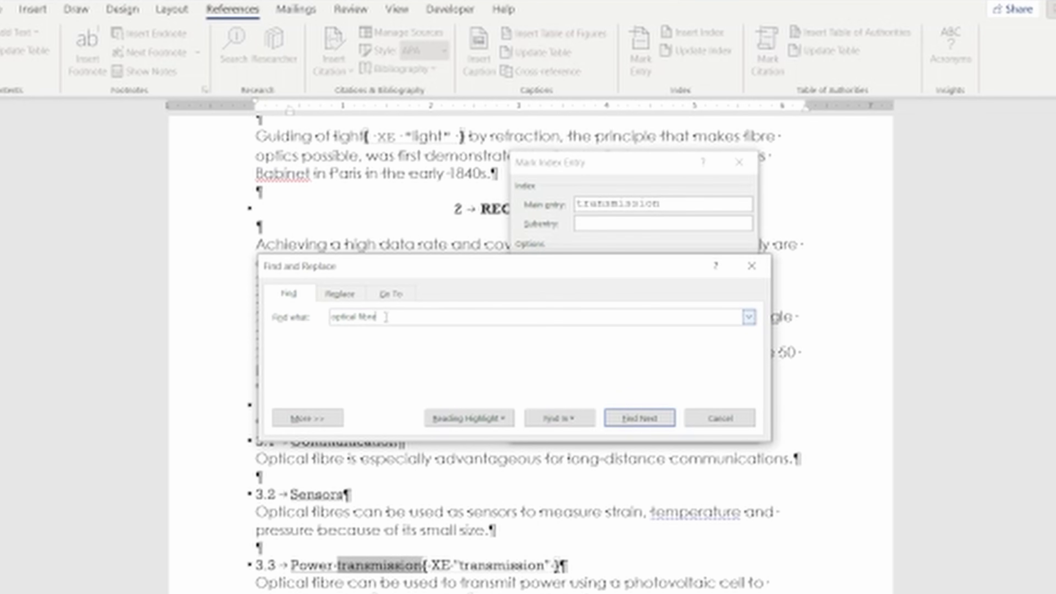
{"action": "left_click", "coordinate": [640, 419]}
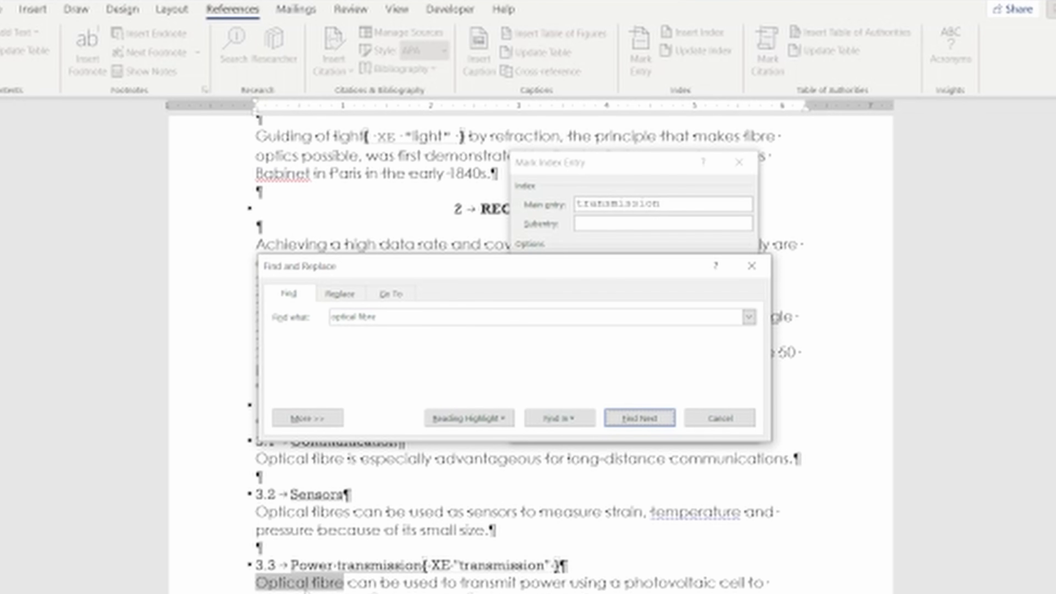
{"action": "left_click", "coordinate": [661, 212]}
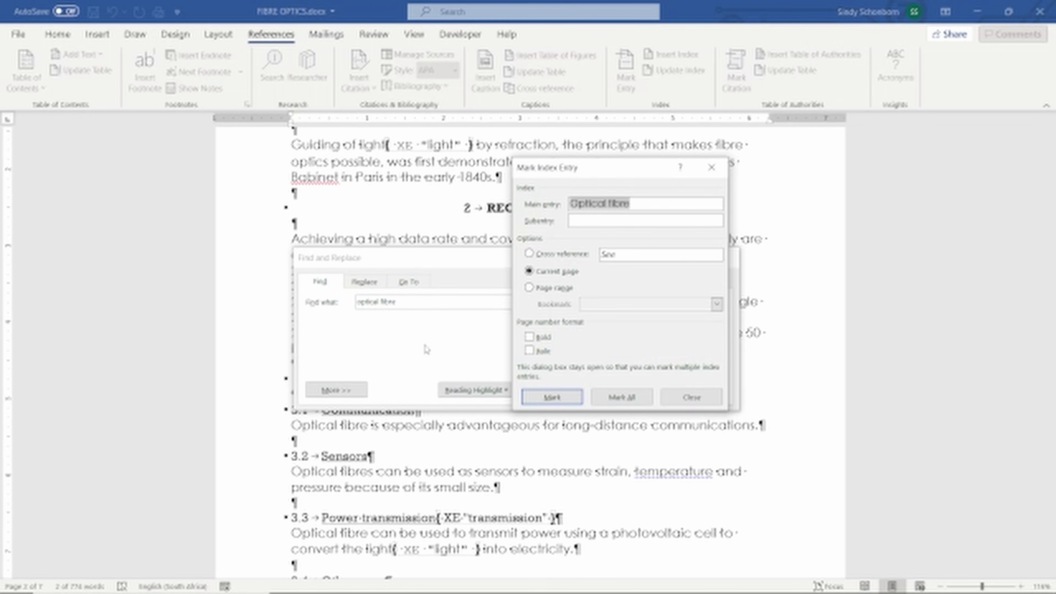
{"action": "left_click", "coordinate": [640, 407]}
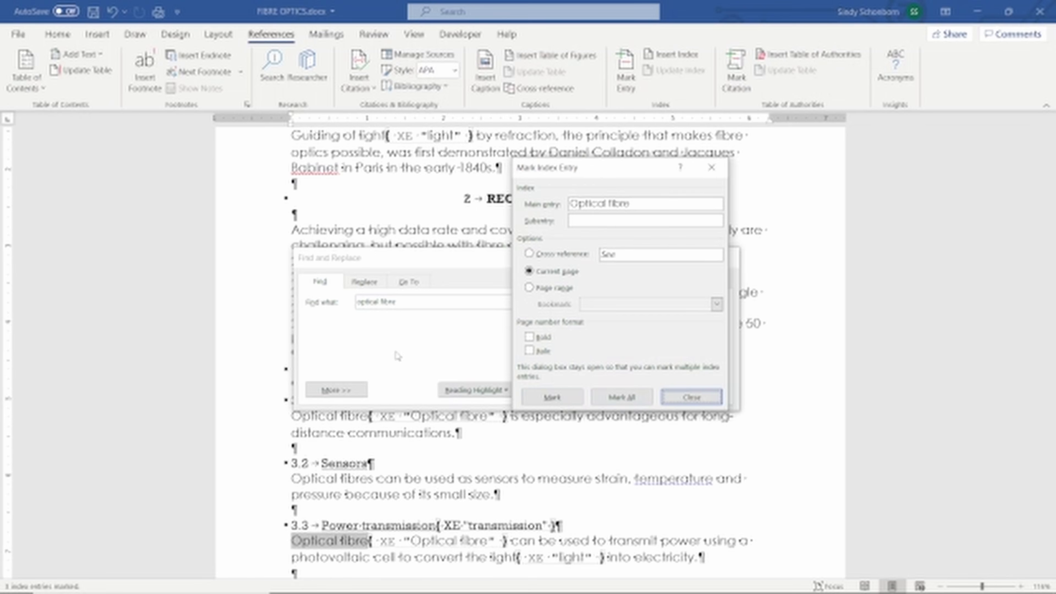
Switch to the exam PDF to check which index word follows "optical fibre" under instruction 12.2, and return to Word
{"action": "left_click", "coordinate": [411, 333]}
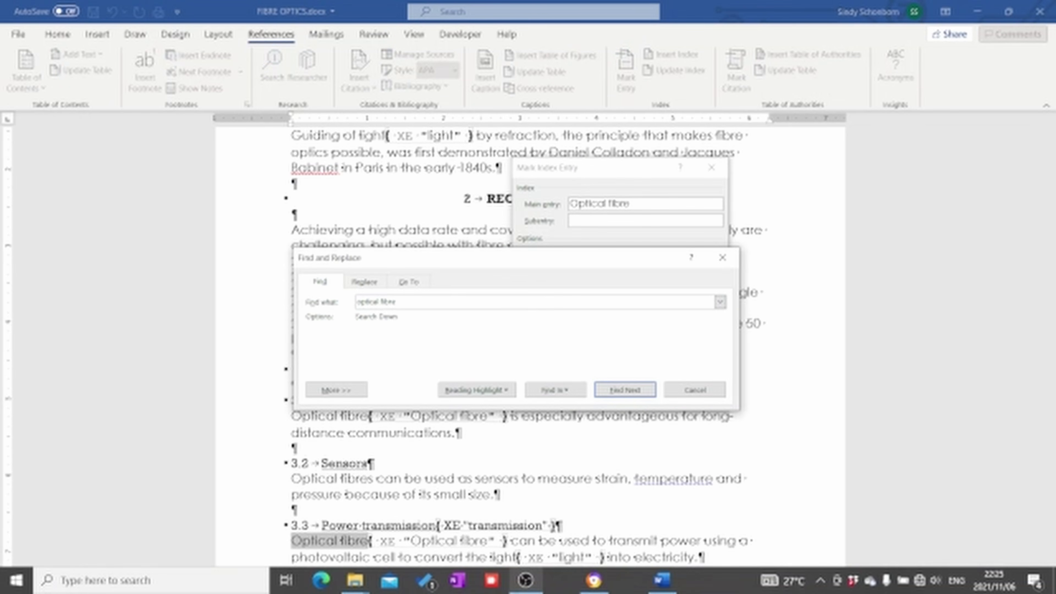
{"action": "left_click", "coordinate": [594, 580]}
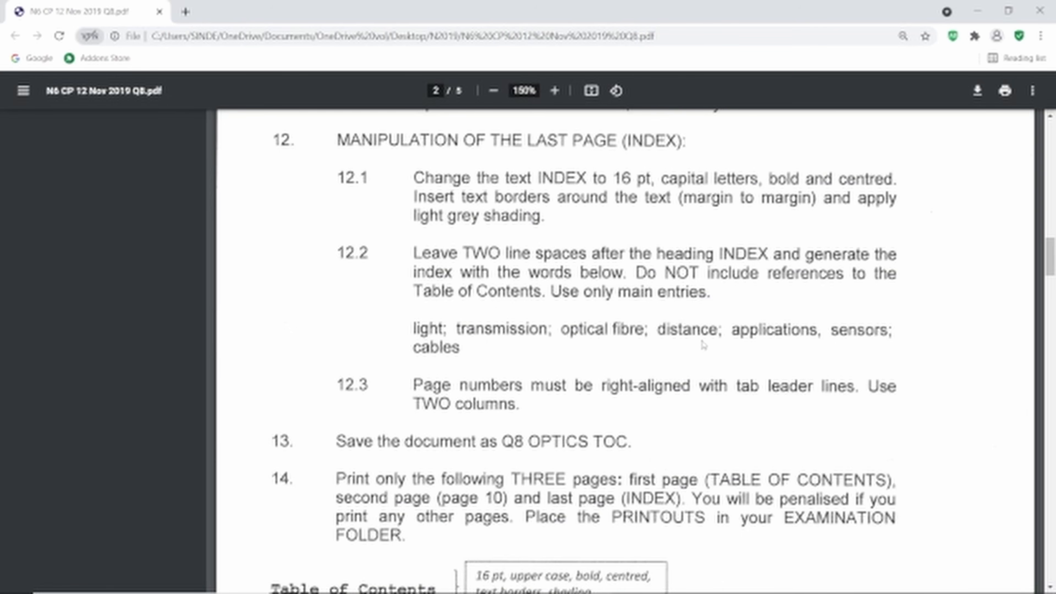
{"action": "mouse_move", "coordinate": [599, 593]}
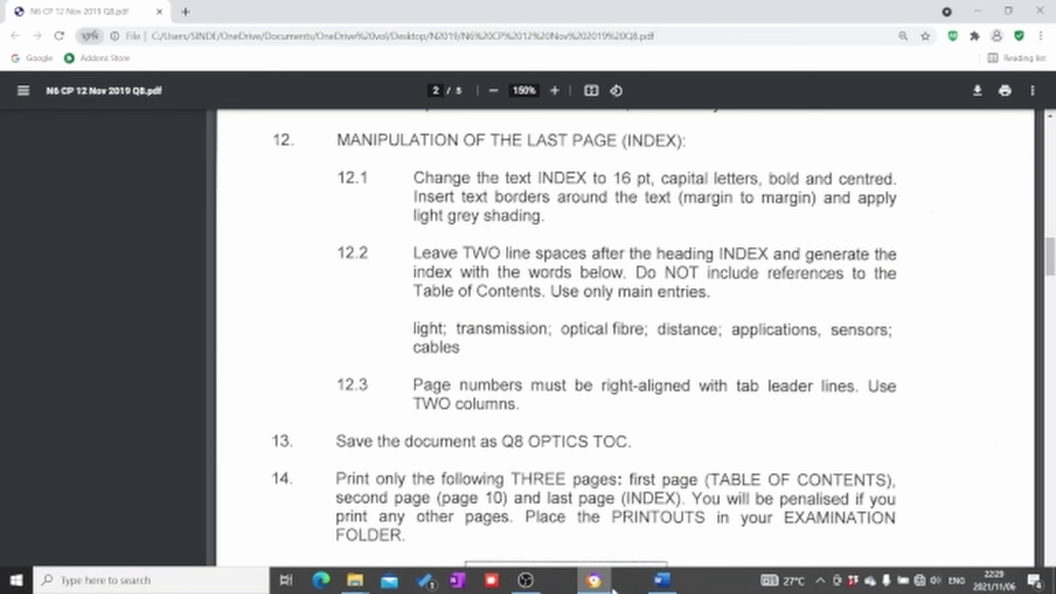
{"action": "left_click", "coordinate": [662, 580]}
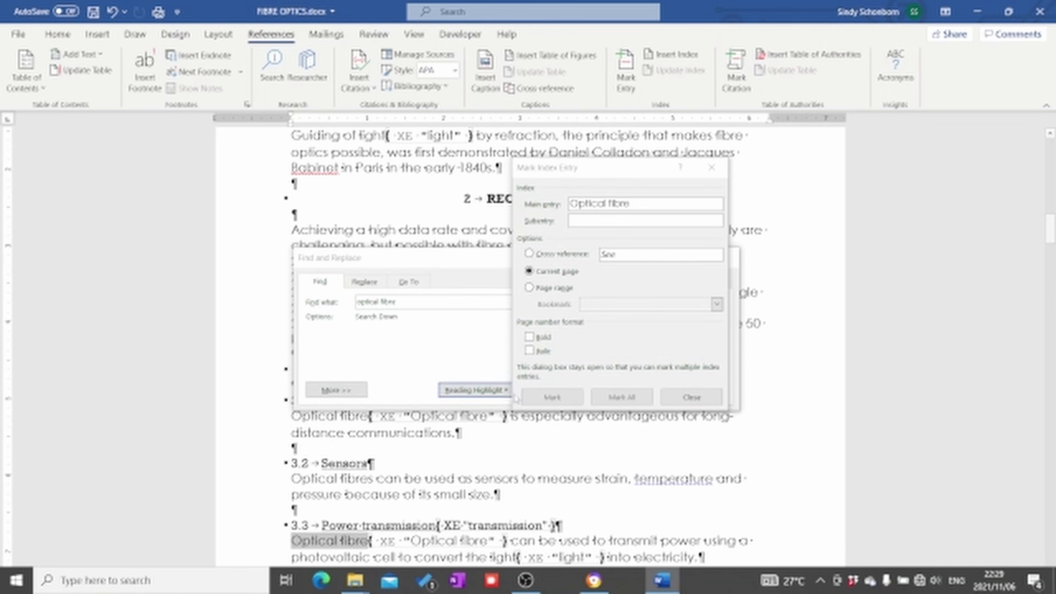
Find "distance" throughout the document and mark all its occurrences as a main index entry with the current page option
{"action": "left_click", "coordinate": [400, 303]}
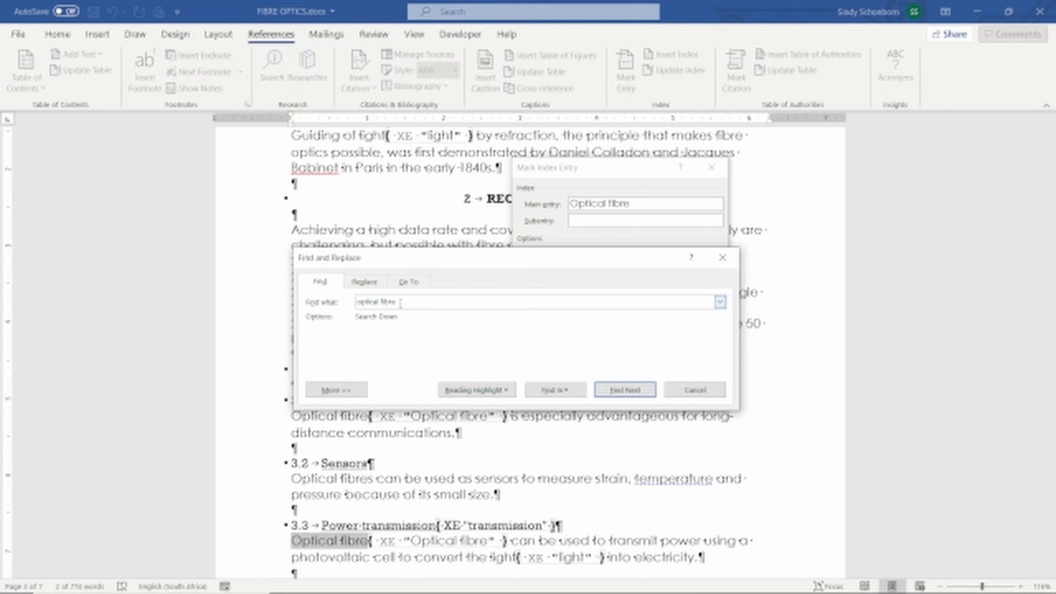
{"action": "left_click_drag", "start_coordinate": [400, 303], "coordinate": [340, 299]}
{"action": "type", "text": "distance"}
{"action": "left_click", "coordinate": [643, 390]}
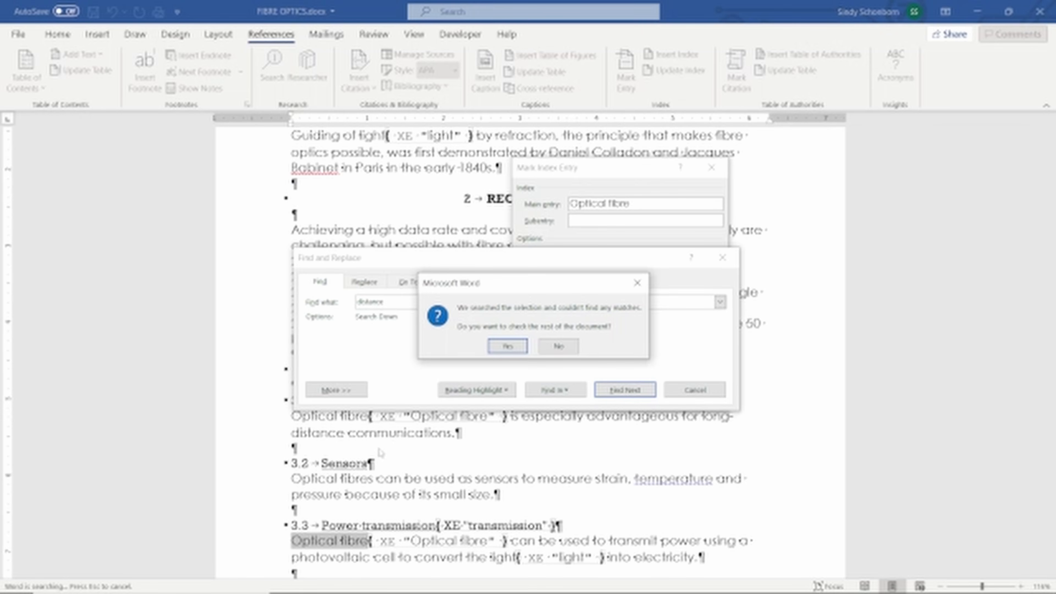
{"action": "left_click", "coordinate": [515, 346]}
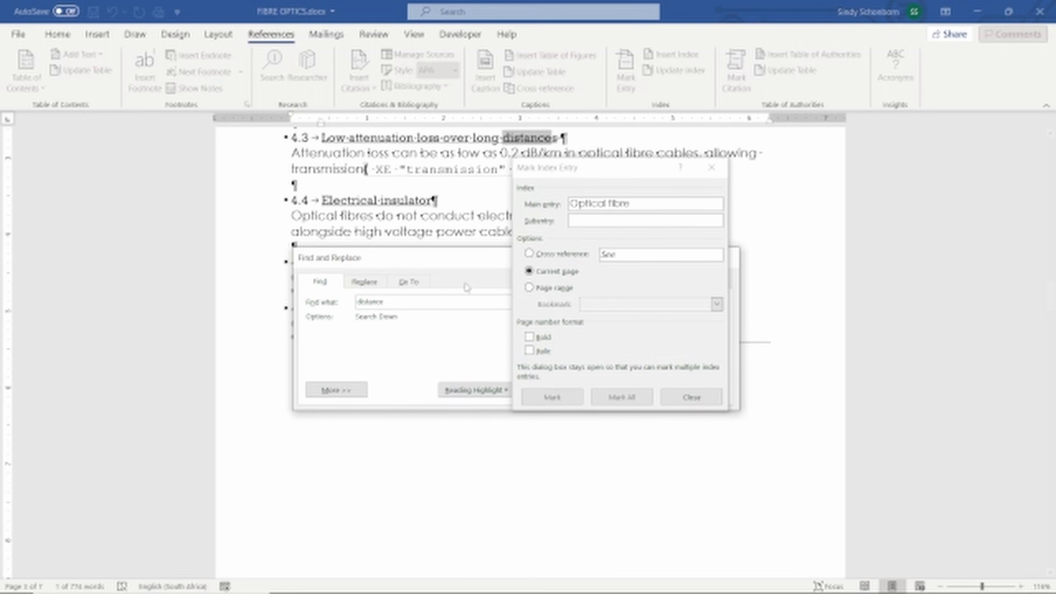
{"action": "left_click", "coordinate": [636, 203]}
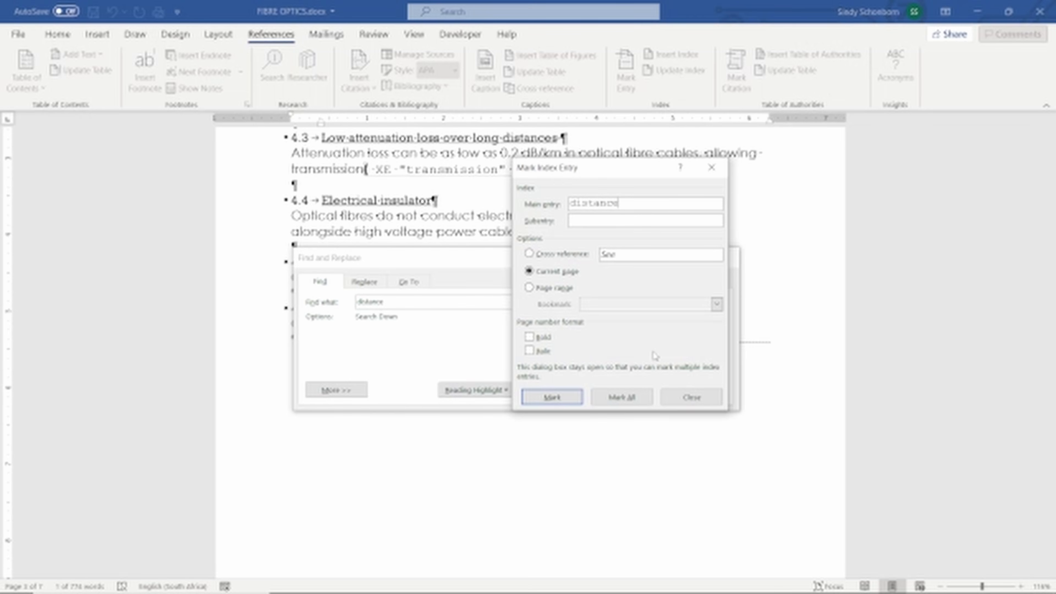
{"action": "left_click", "coordinate": [631, 398]}
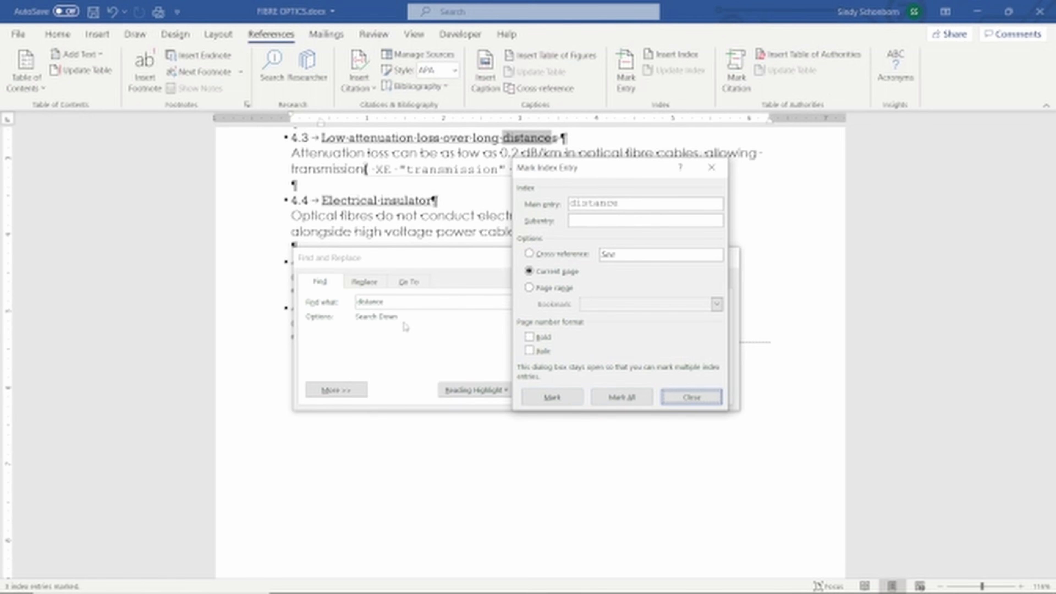
Switch to the exam PDF to check which index word follows "distance" under instruction 12.2, and return to Word
{"action": "left_click", "coordinate": [394, 308]}
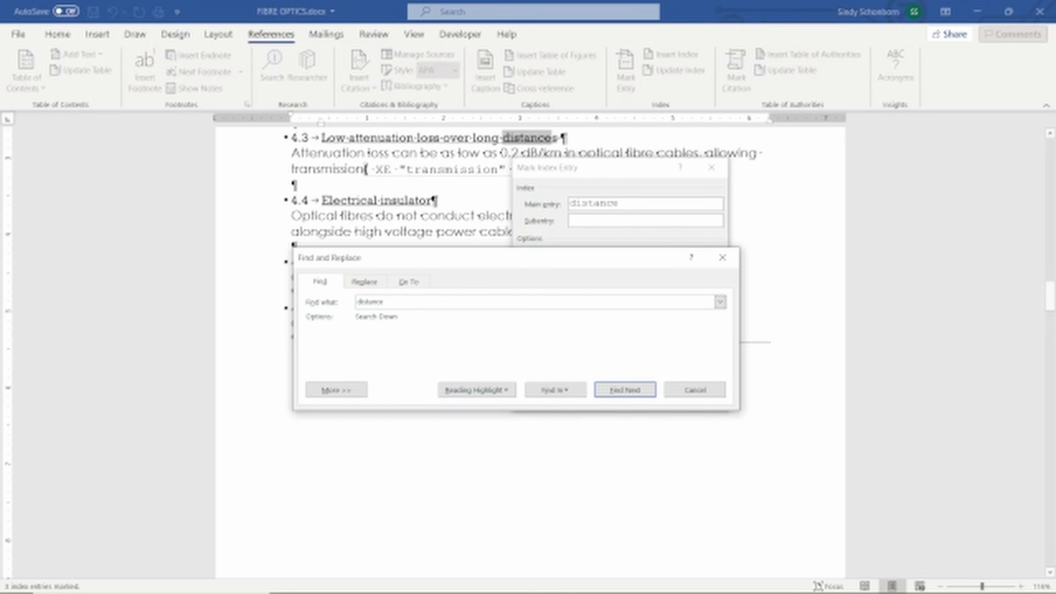
{"action": "mouse_move", "coordinate": [665, 587]}
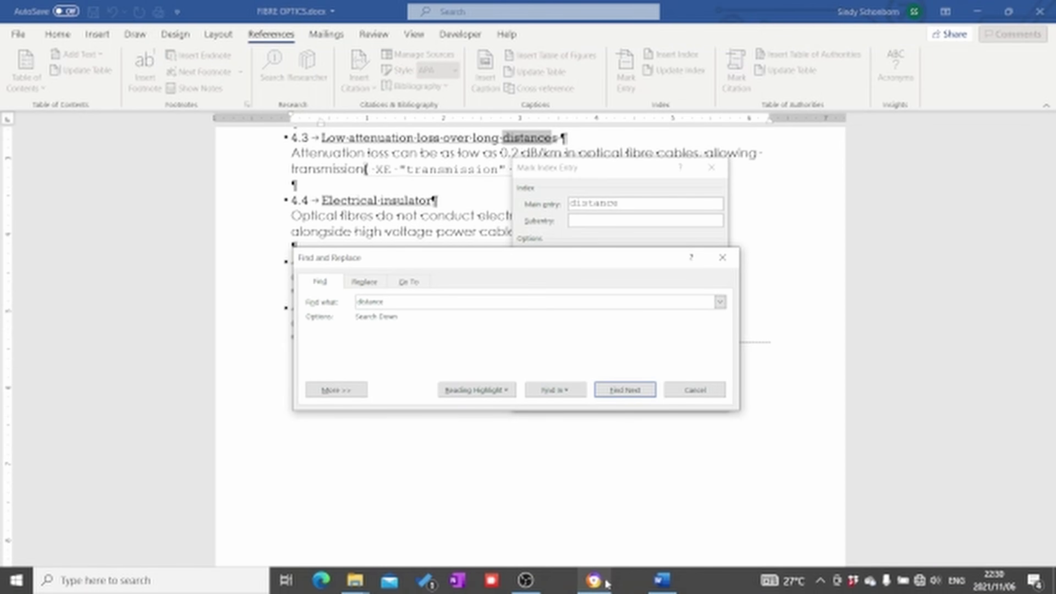
{"action": "left_click", "coordinate": [594, 581]}
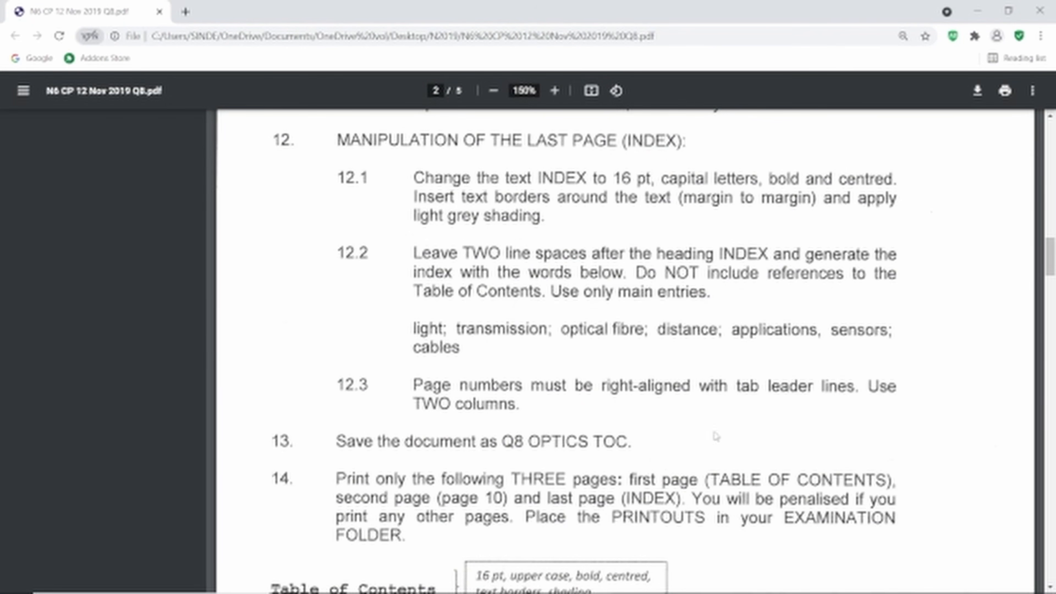
{"action": "mouse_move", "coordinate": [645, 590]}
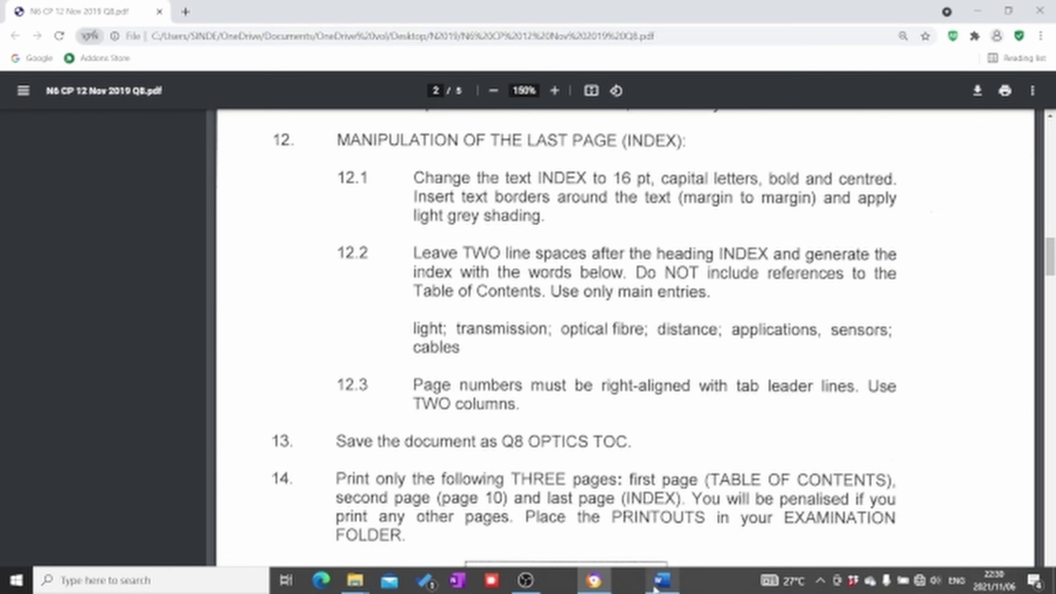
{"action": "left_click", "coordinate": [661, 581]}
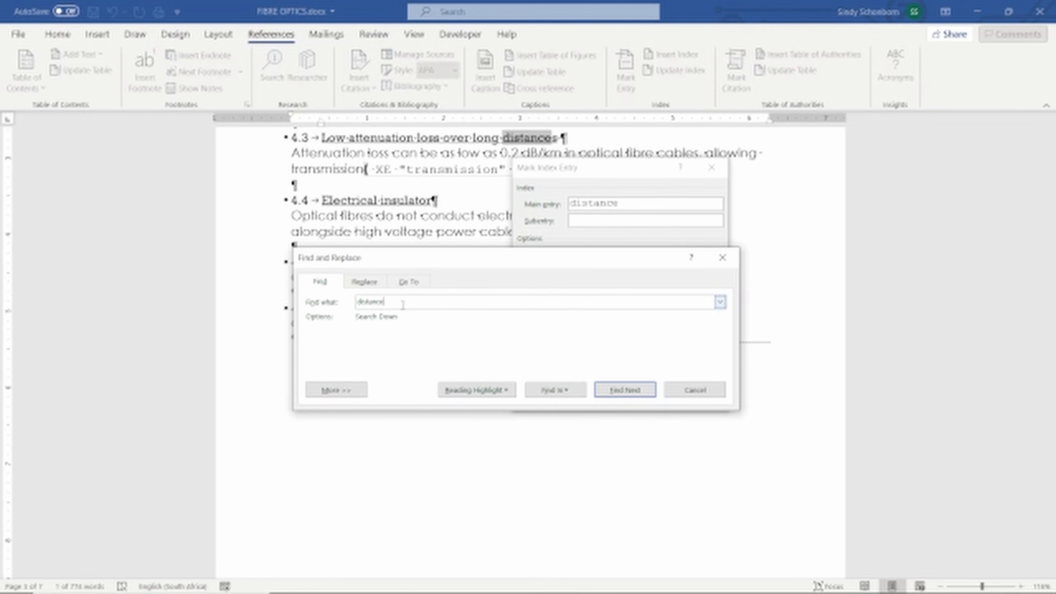
Find "applications", continuing from the document's beginning, and mark all its occurrences as a main index entry with the current page option
{"action": "left_click_drag", "start_coordinate": [401, 302], "coordinate": [330, 299]}
{"action": "type", "text": "ications"}
{"action": "left_click", "coordinate": [611, 394]}
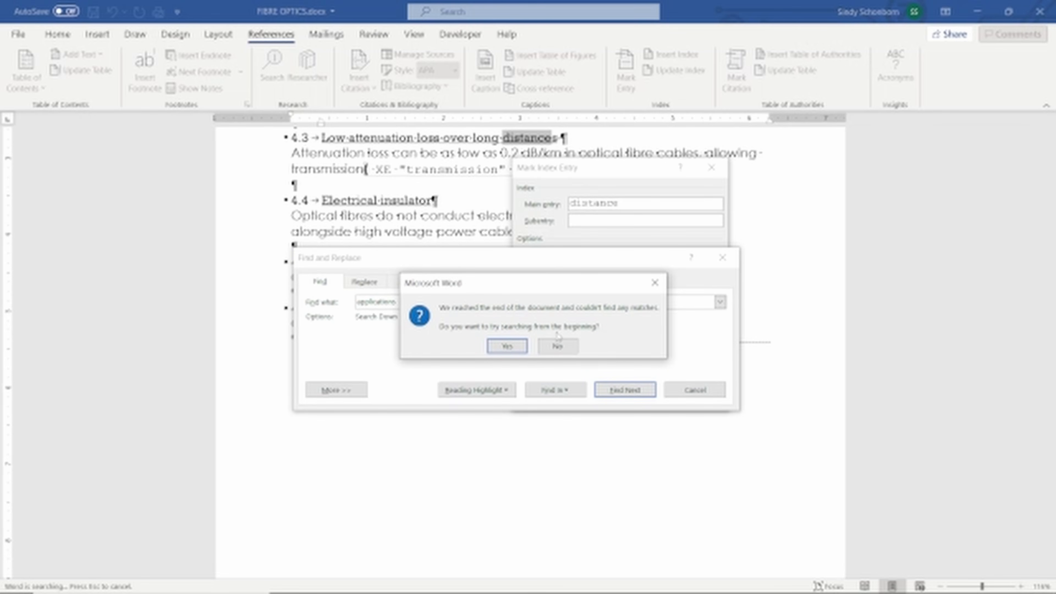
{"action": "left_click", "coordinate": [508, 345]}
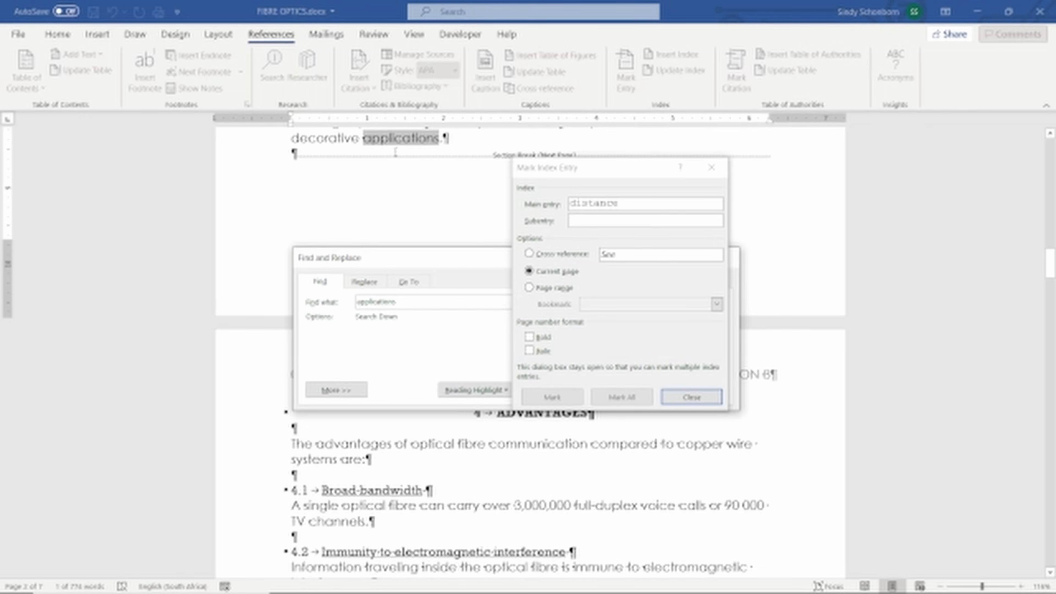
{"action": "left_click", "coordinate": [632, 203]}
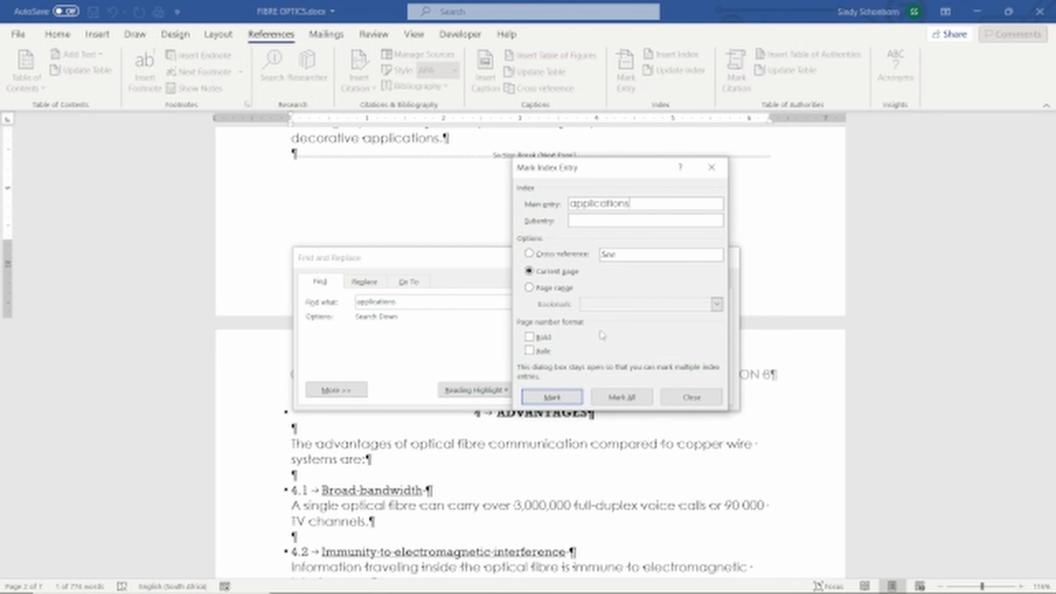
{"action": "left_click", "coordinate": [626, 398]}
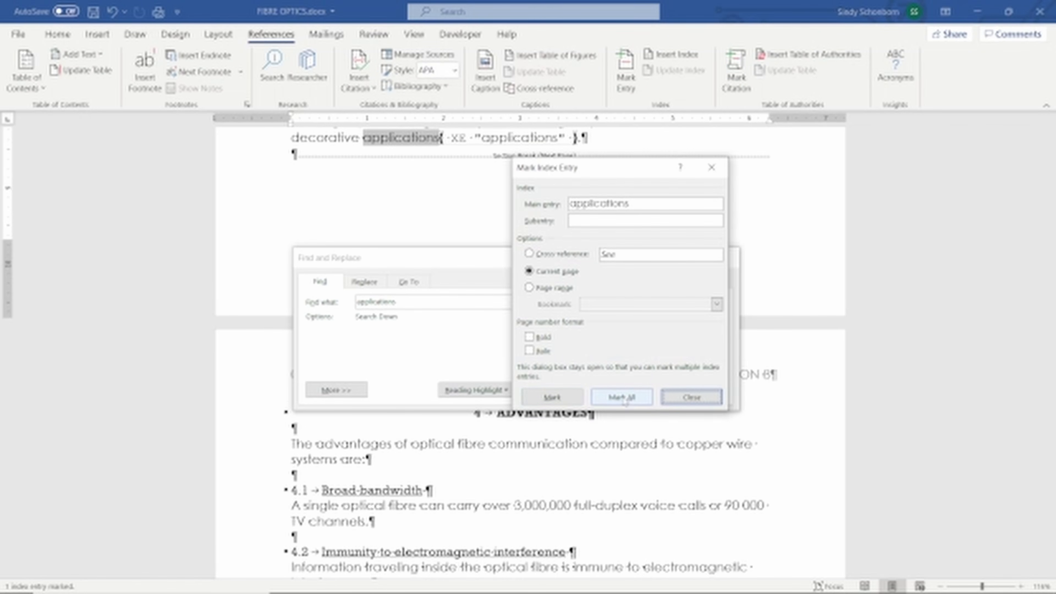
Select the old find text, check the exam PDF for the index word after "applications", and return to Word
{"action": "left_click", "coordinate": [411, 304]}
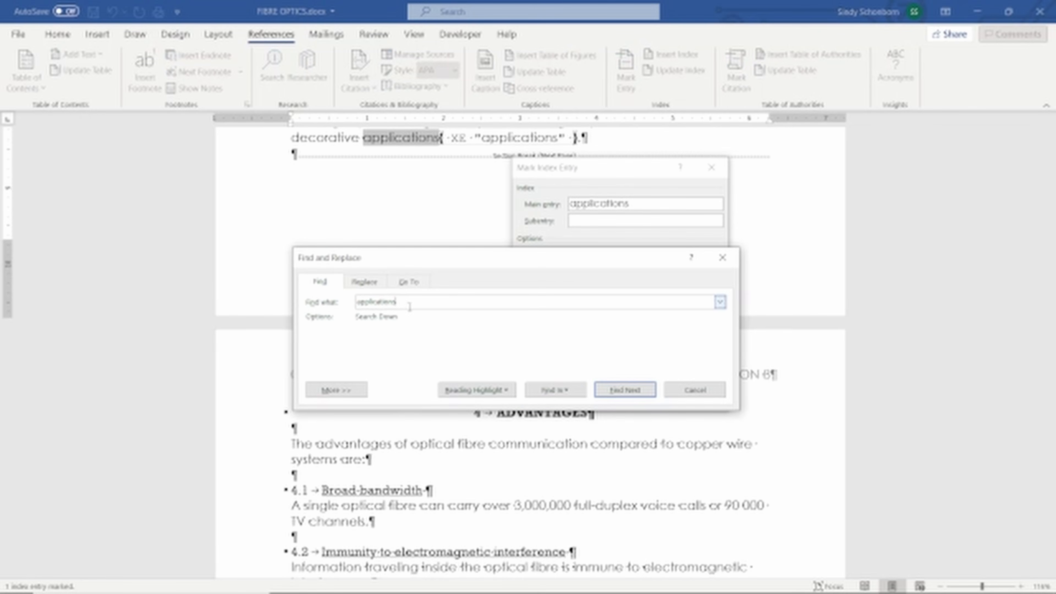
{"action": "double_click", "coordinate": [410, 306]}
{"action": "mouse_move", "coordinate": [647, 592]}
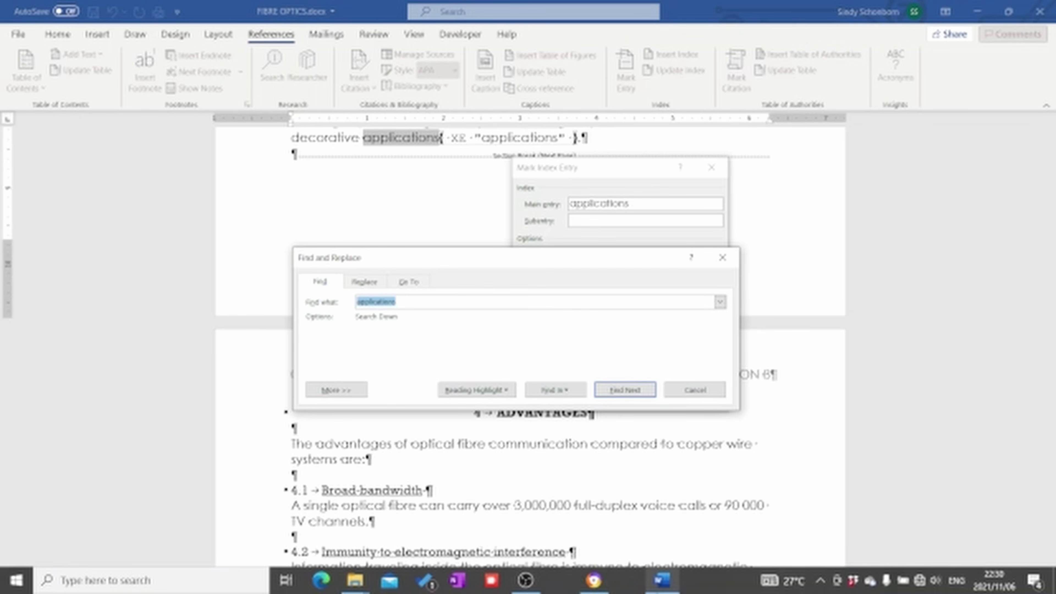
{"action": "left_click", "coordinate": [594, 580]}
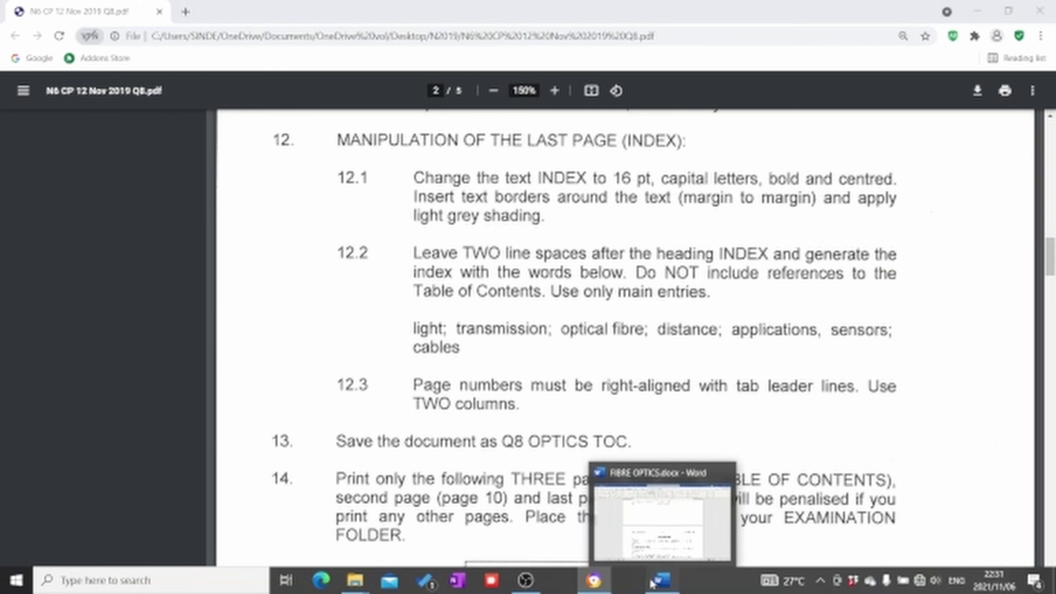
{"action": "left_click", "coordinate": [653, 584]}
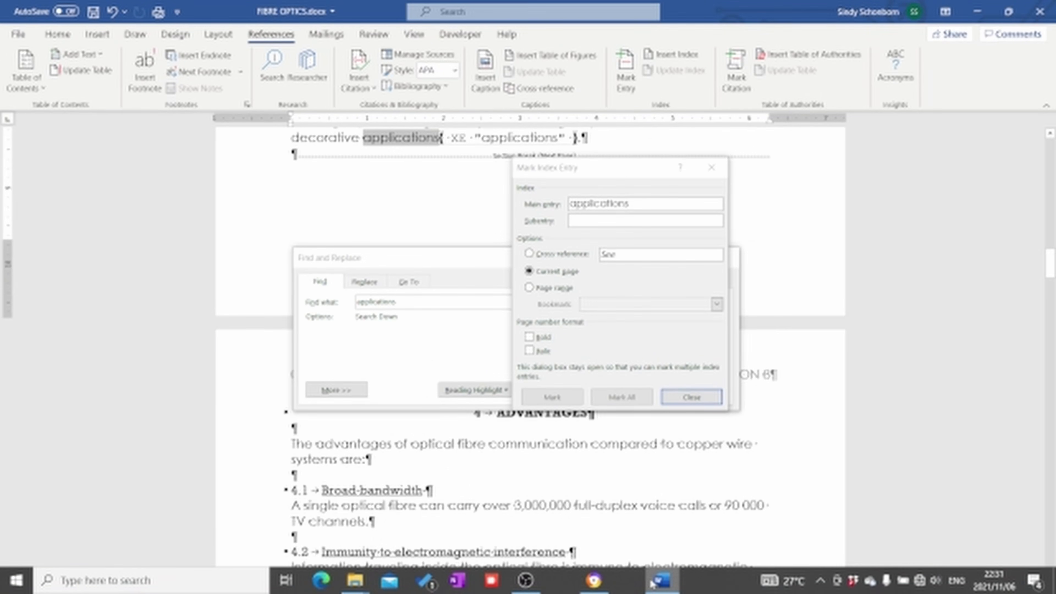
Find "sensors", restarting from outside the searched text, and mark all its occurrences as a main index entry with the current page option
{"action": "left_click", "coordinate": [410, 300]}
{"action": "type", "text": "i"}
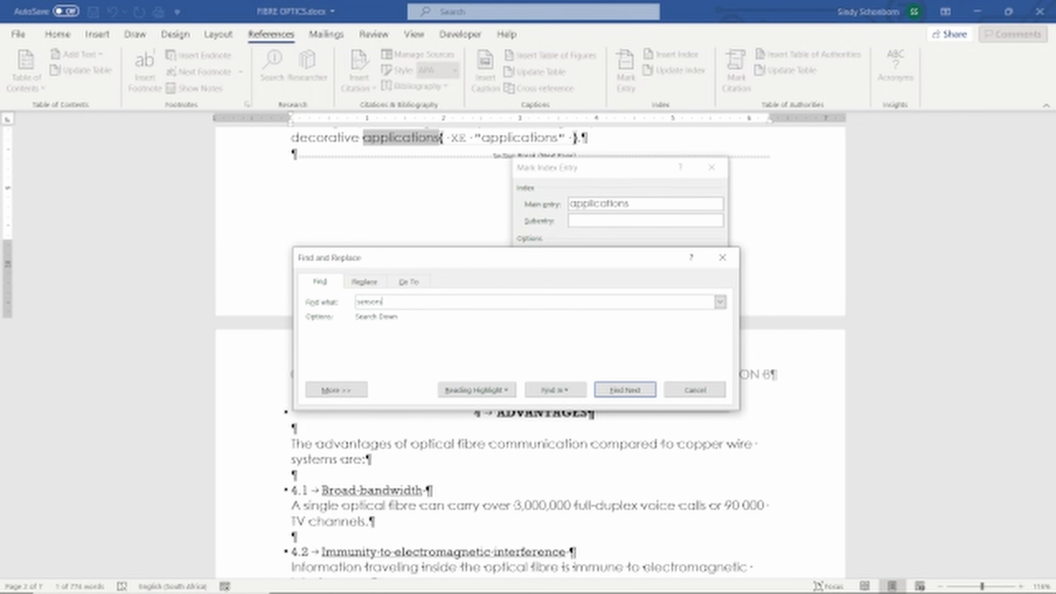
{"action": "left_click", "coordinate": [625, 390]}
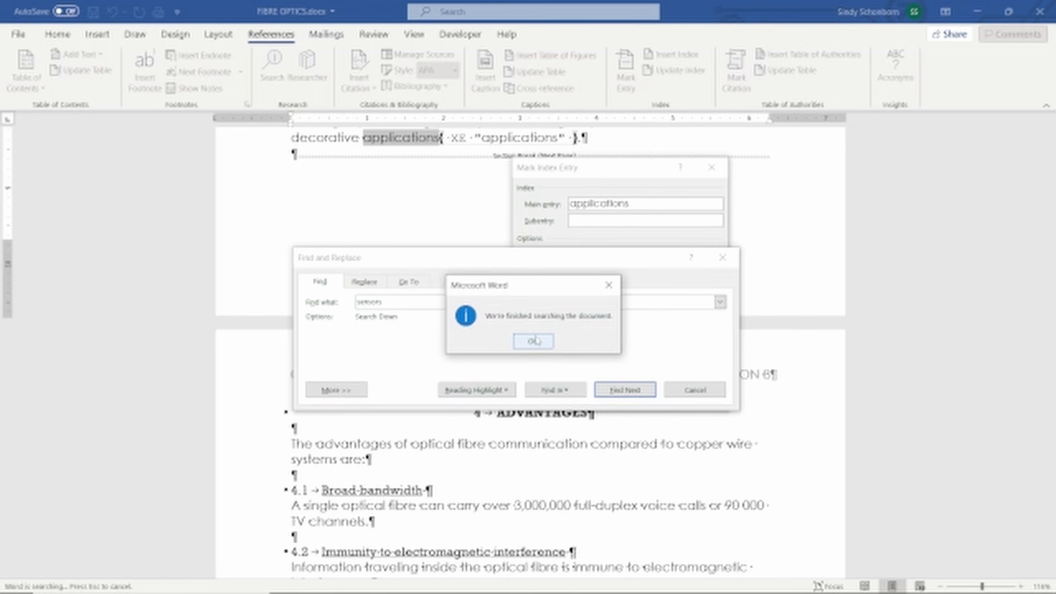
{"action": "left_click", "coordinate": [535, 341]}
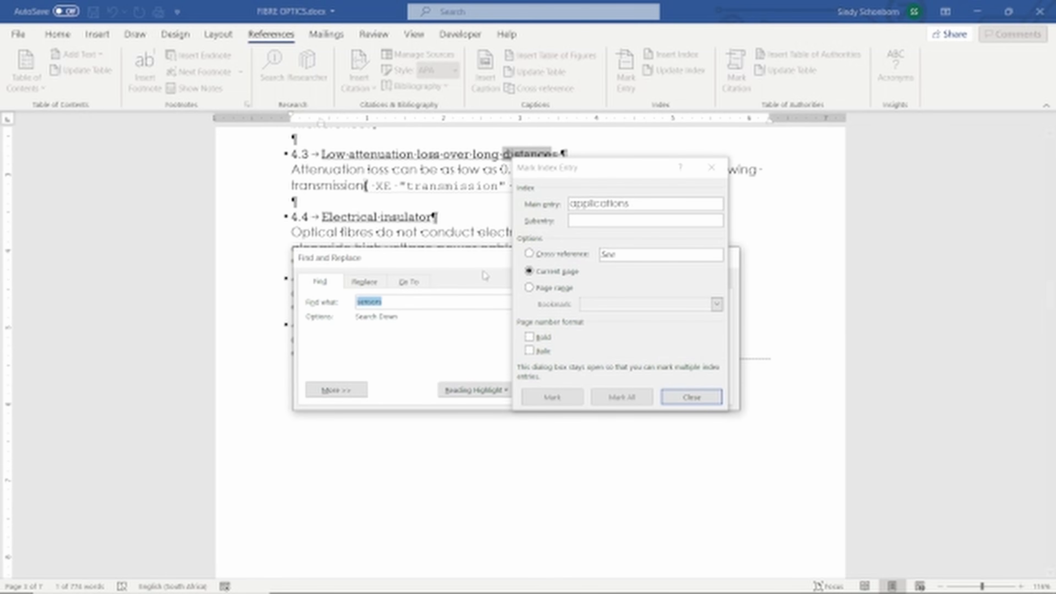
{"action": "left_click_drag", "start_coordinate": [629, 172], "coordinate": [951, 215]}
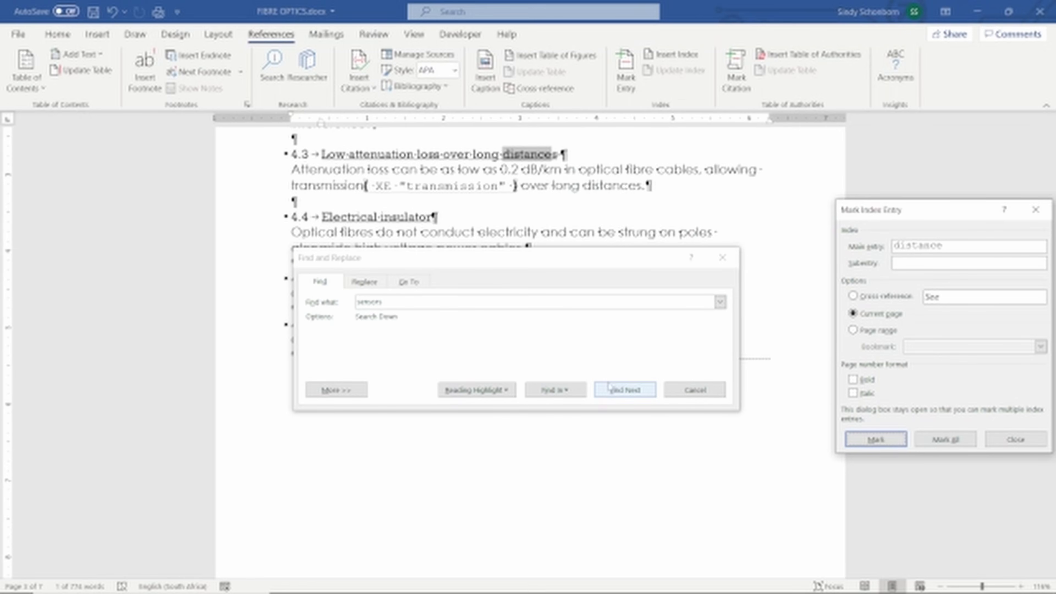
{"action": "left_click", "coordinate": [621, 390]}
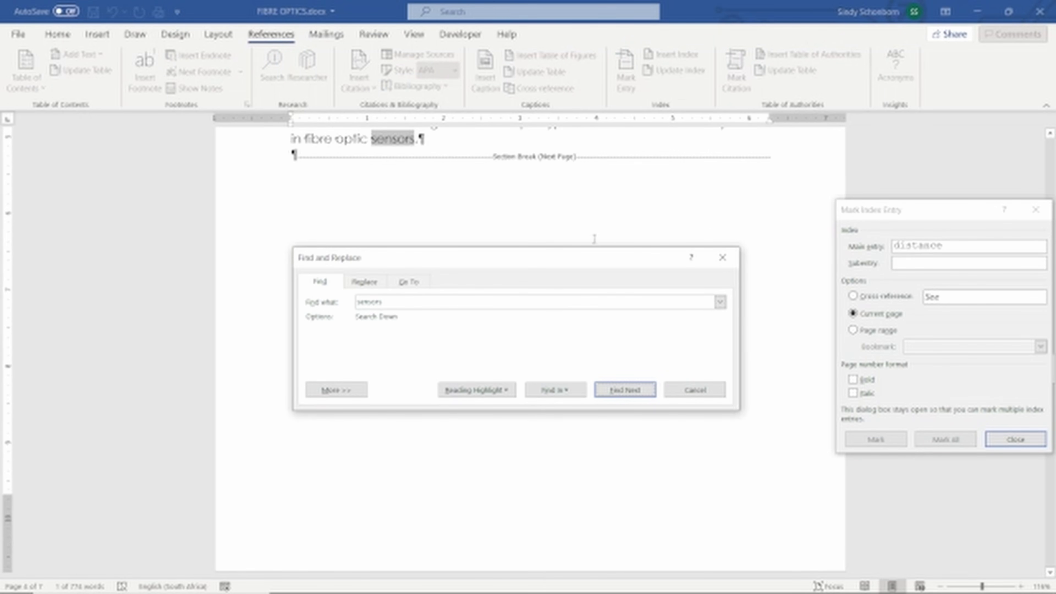
{"action": "left_click", "coordinate": [958, 246]}
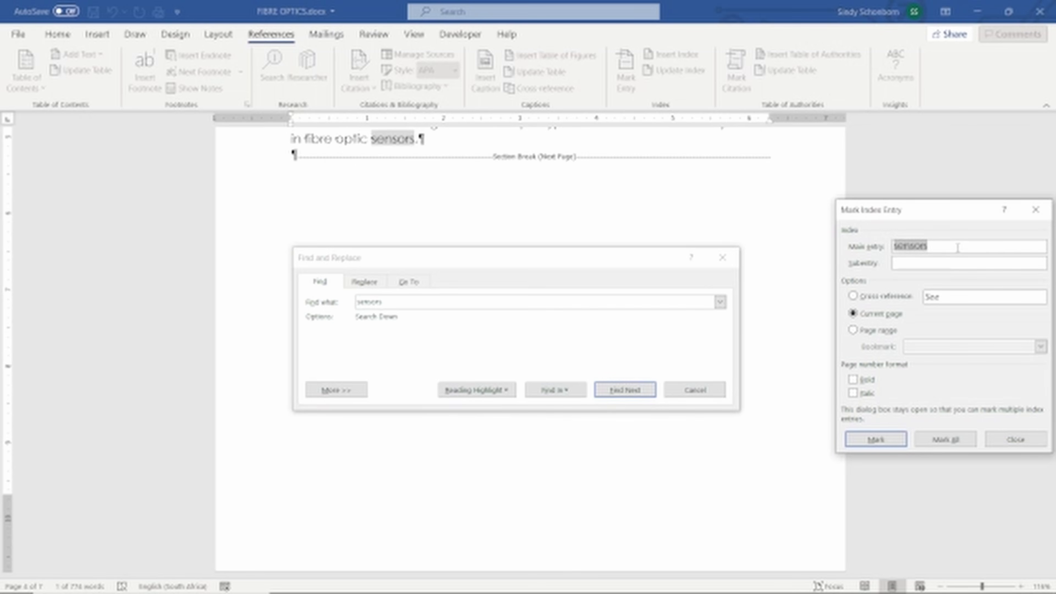
{"action": "left_click", "coordinate": [957, 248]}
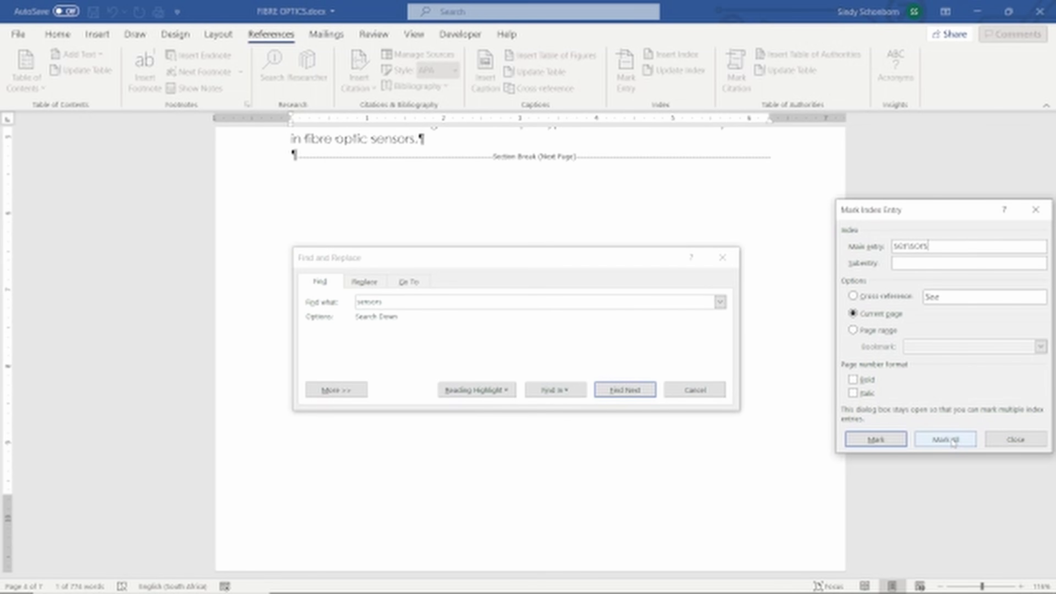
{"action": "left_click", "coordinate": [953, 440]}
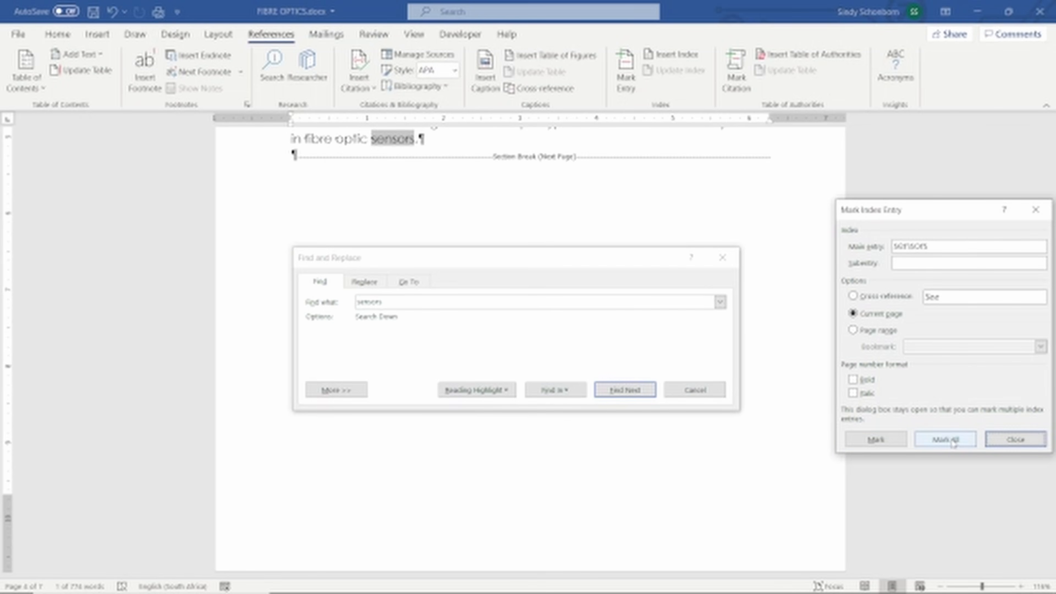
Check the exam PDF for the index word after "sensors" under instruction 12.2, and return to Word
{"action": "left_click", "coordinate": [381, 305]}
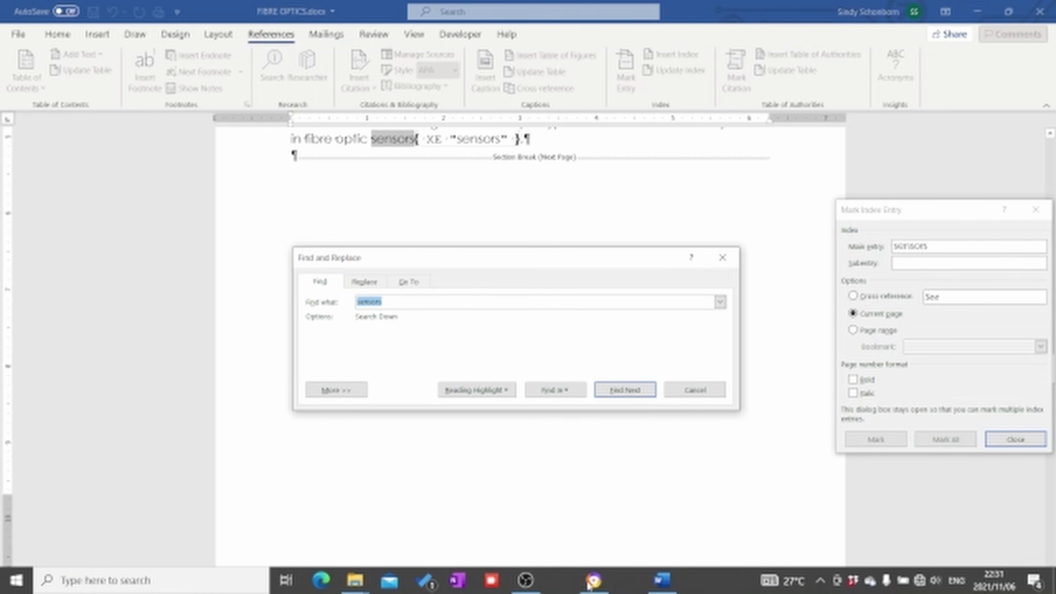
{"action": "left_click", "coordinate": [593, 581]}
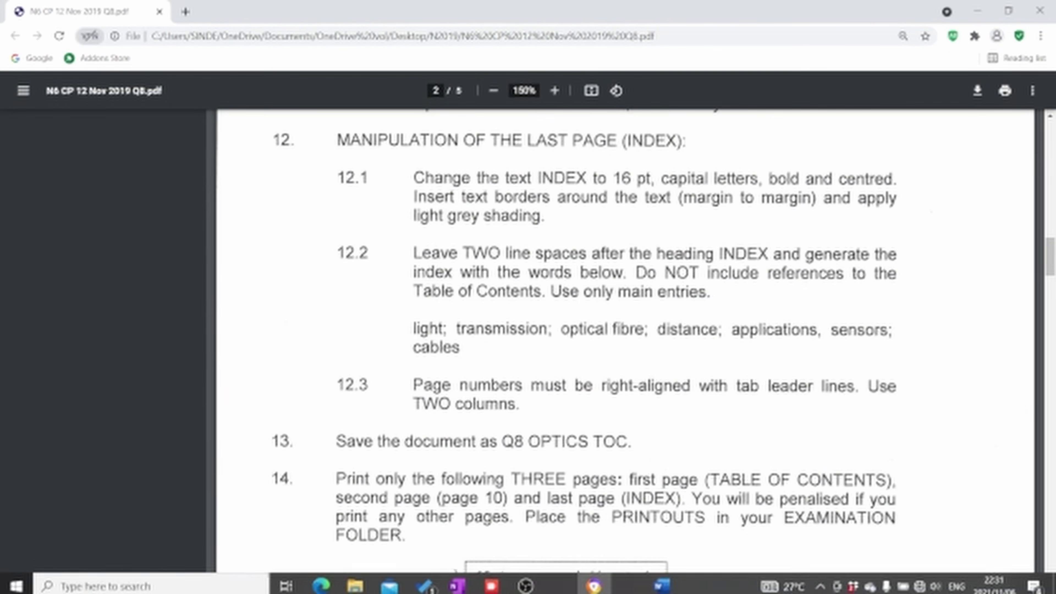
{"action": "left_click", "coordinate": [662, 581]}
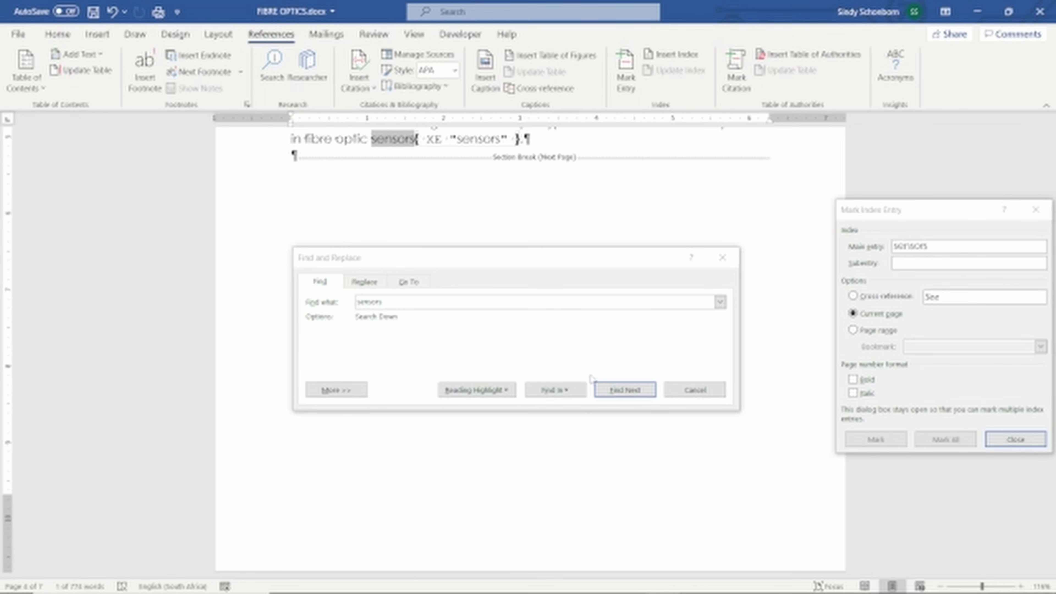
Find "cables" in the document and mark all its occurrences as a main index entry with the current page option
{"action": "double_click", "coordinate": [382, 299]}
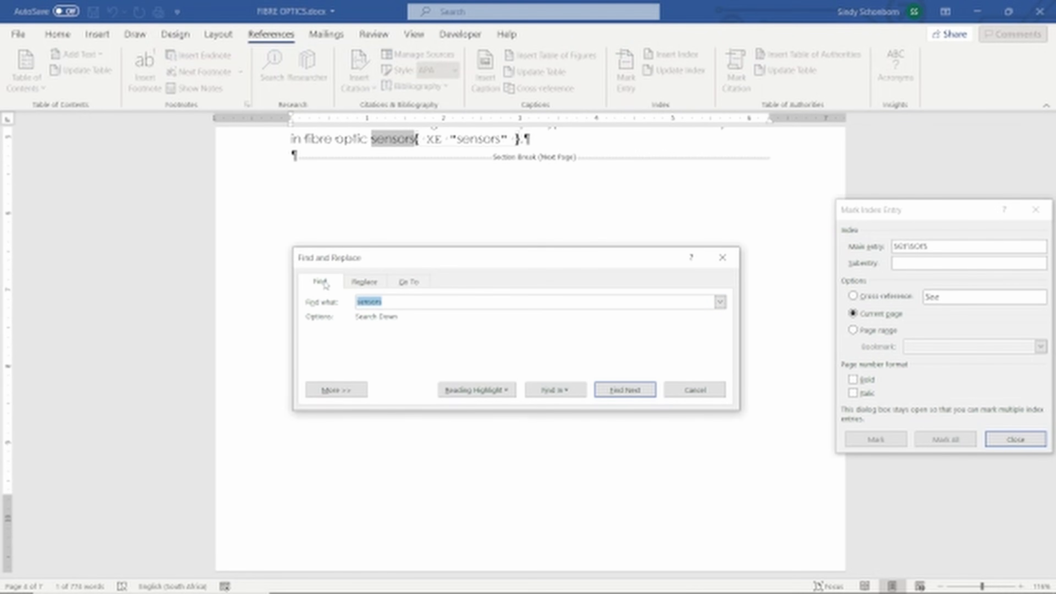
{"action": "type", "text": "{"}
{"action": "left_click", "coordinate": [646, 391]}
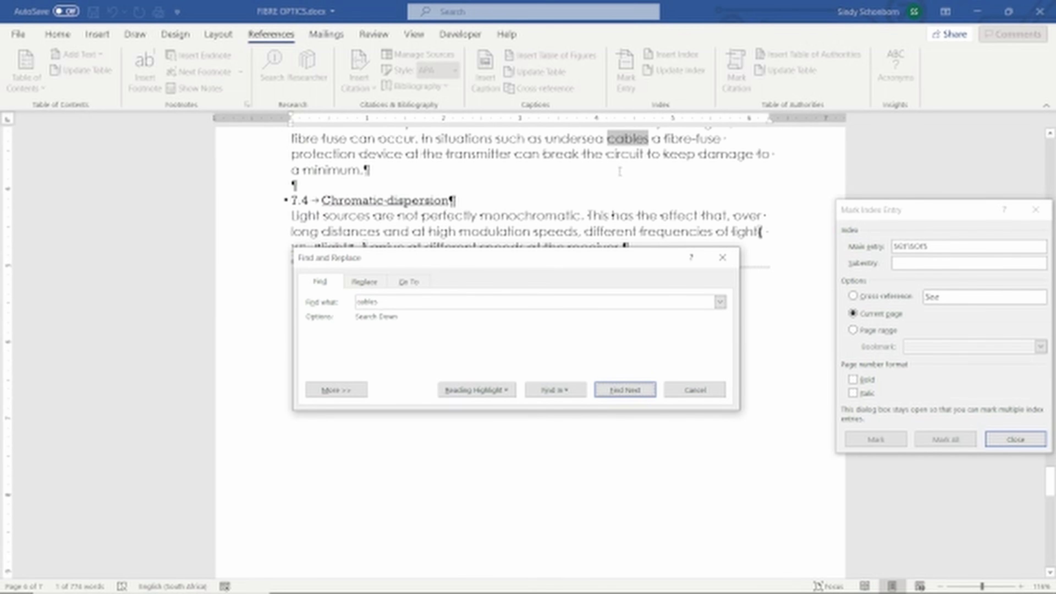
{"action": "left_click", "coordinate": [964, 246]}
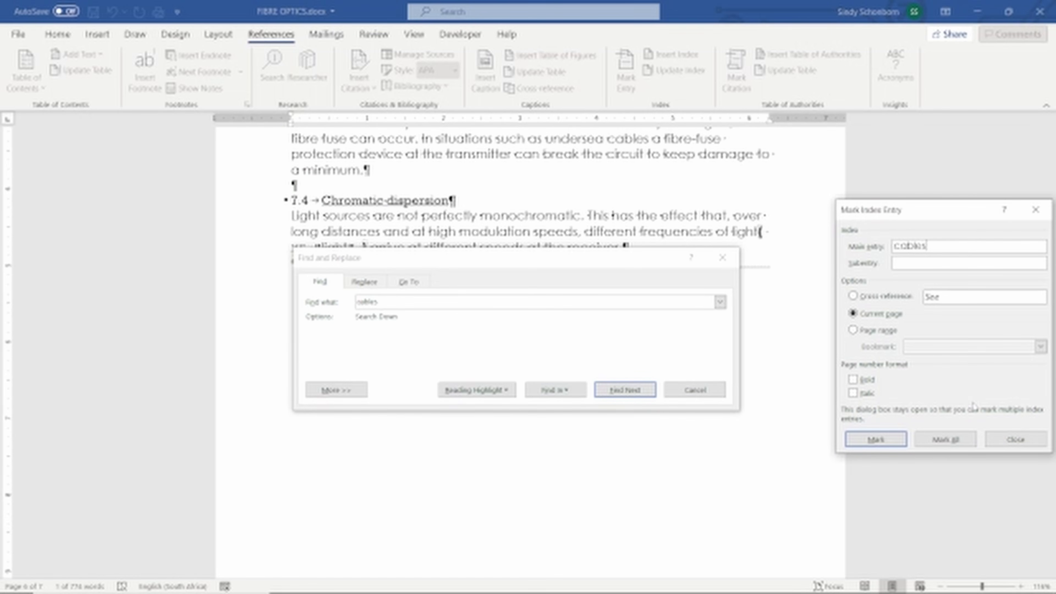
{"action": "left_click", "coordinate": [952, 444]}
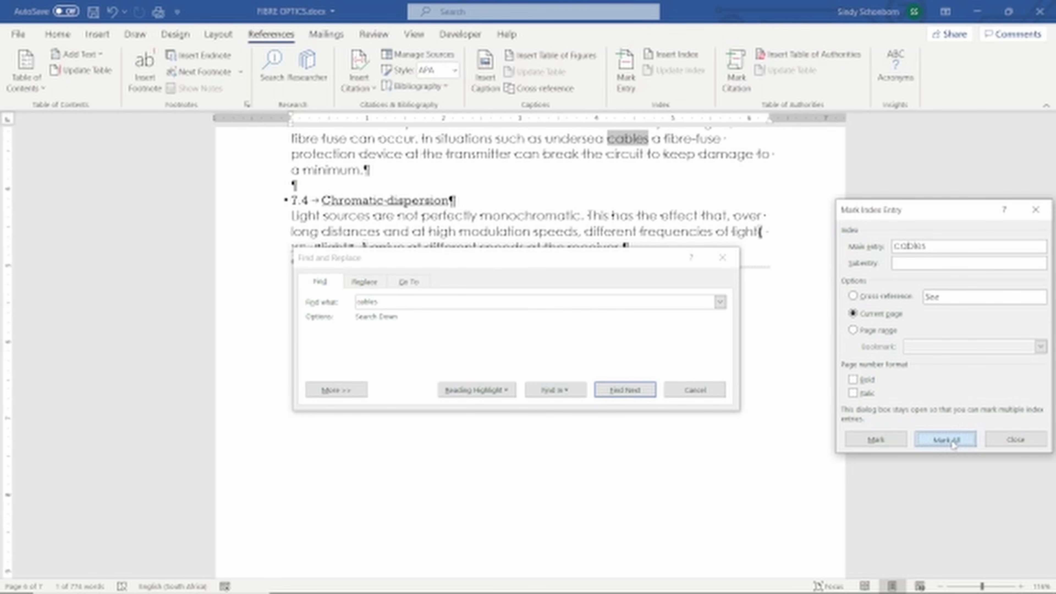
Check the exam PDF for any remaining index words, and close the Mark Index Entry and Find and Replace dialogs in Word
{"action": "mouse_move", "coordinate": [637, 590]}
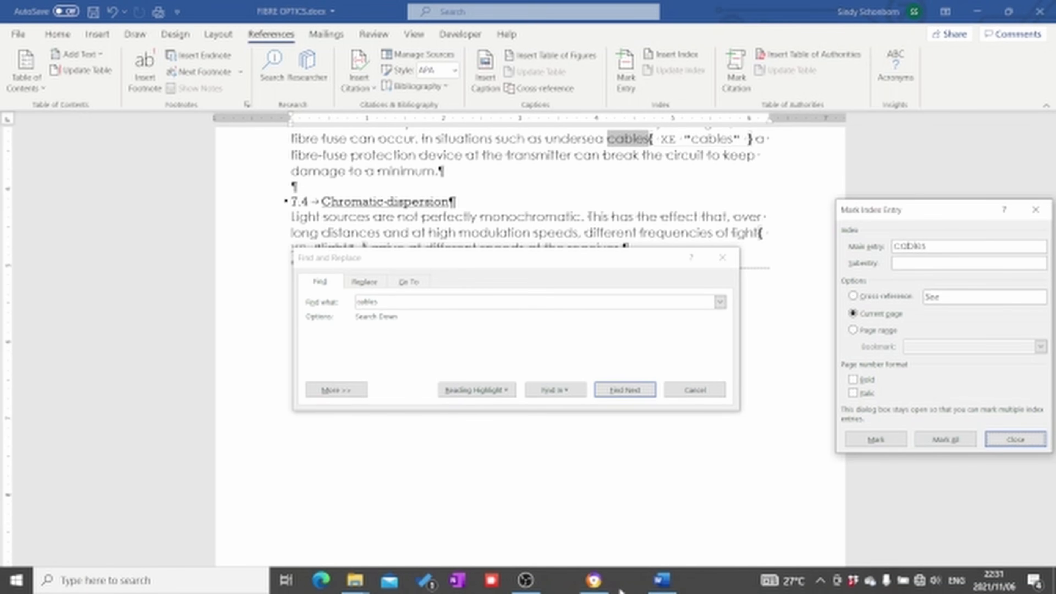
{"action": "left_click", "coordinate": [594, 580]}
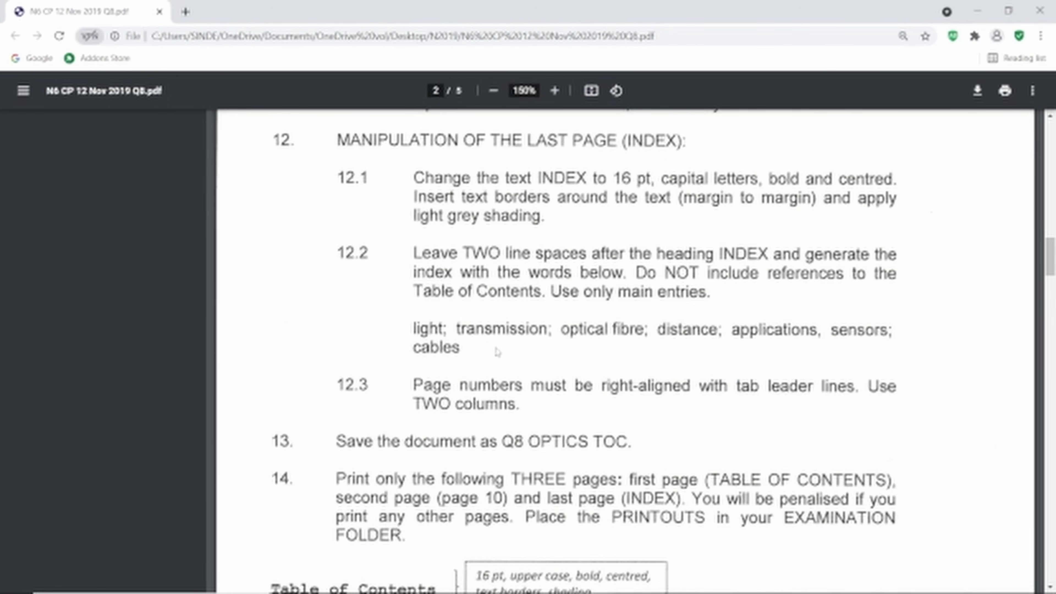
{"action": "mouse_move", "coordinate": [553, 591]}
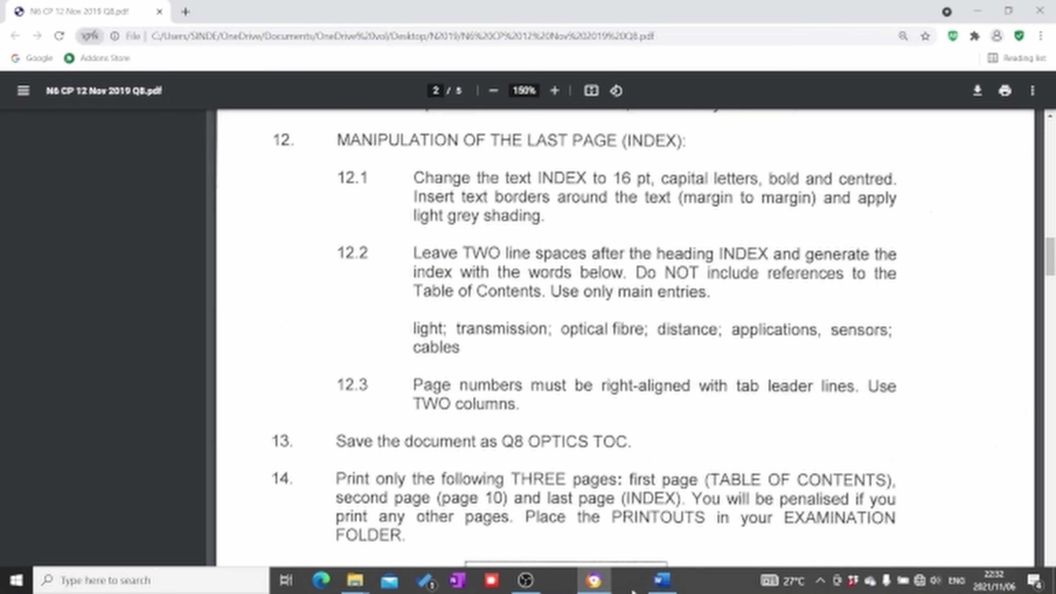
{"action": "left_click", "coordinate": [661, 580]}
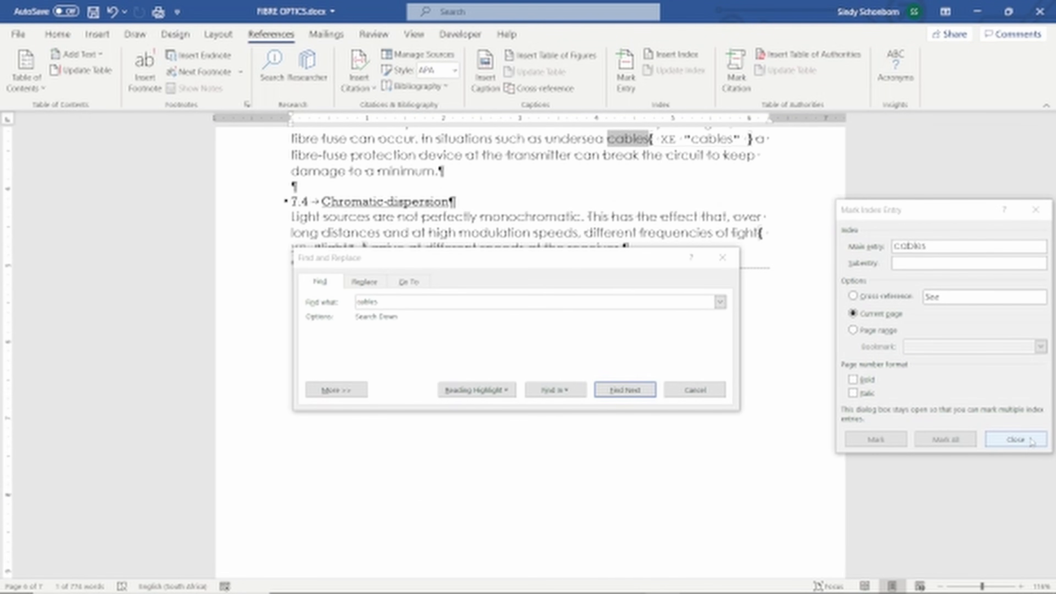
{"action": "left_click", "coordinate": [1015, 439]}
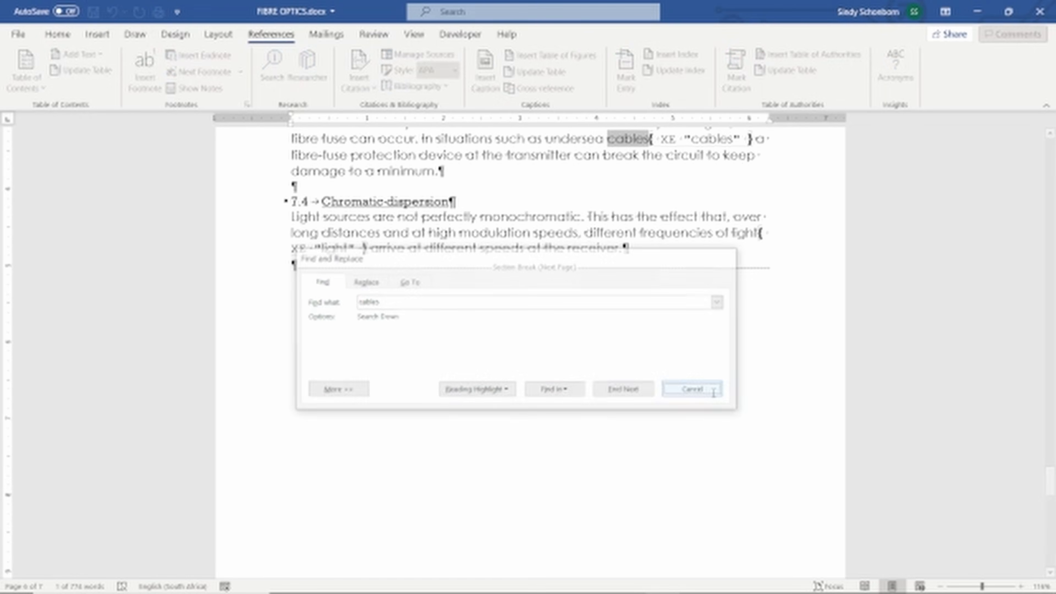
{"action": "left_click", "coordinate": [713, 395]}
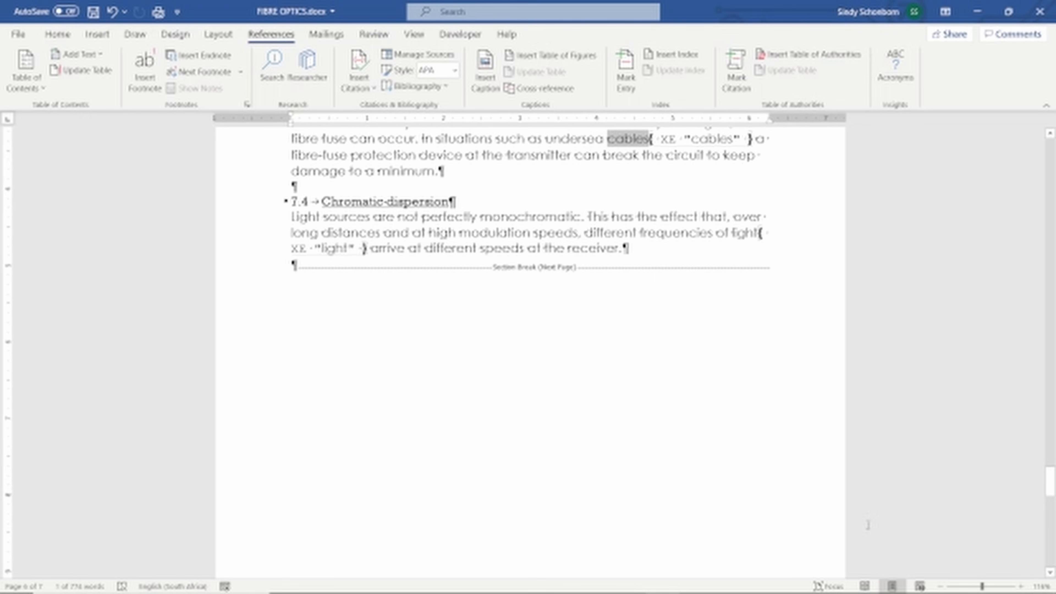
Review instruction 12 in the exam PDF, and open the Index settings in Word for the second empty paragraph below the INDEX heading
{"action": "left_click", "coordinate": [586, 583]}
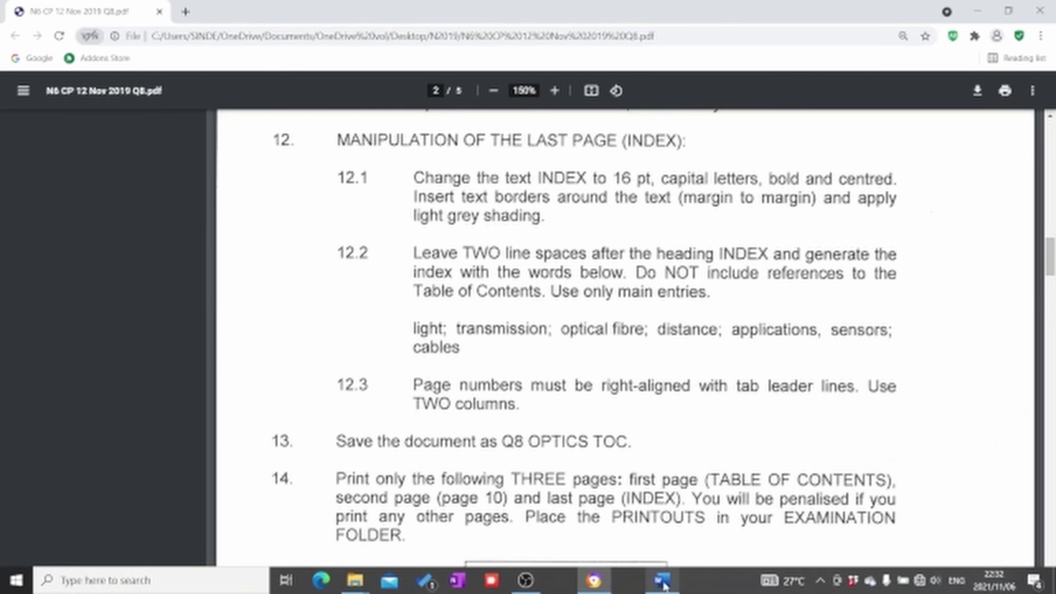
{"action": "left_click", "coordinate": [664, 587]}
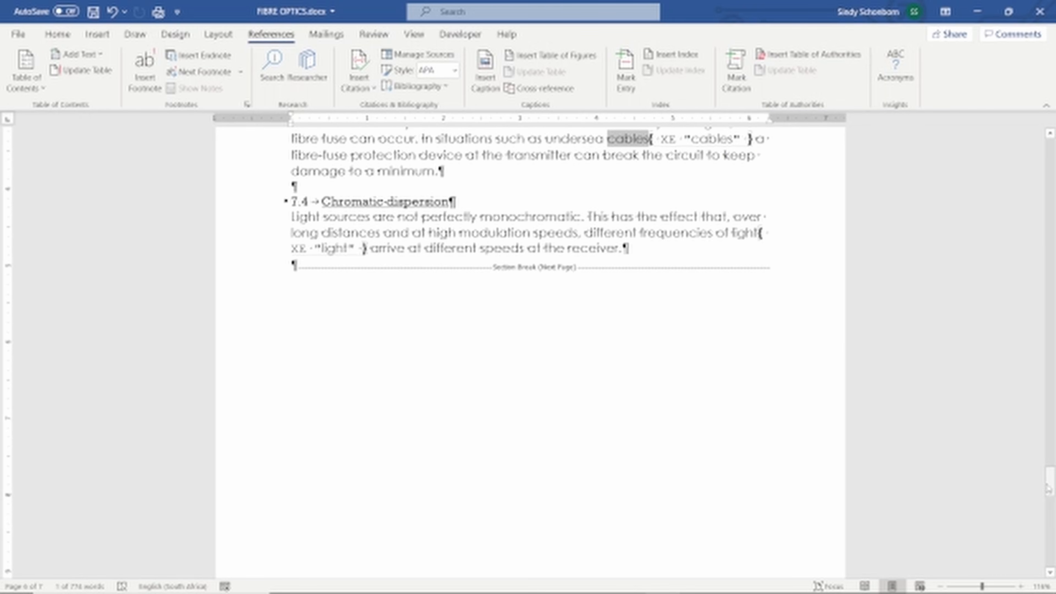
{"action": "left_click_drag", "start_coordinate": [1051, 491], "coordinate": [1050, 531]}
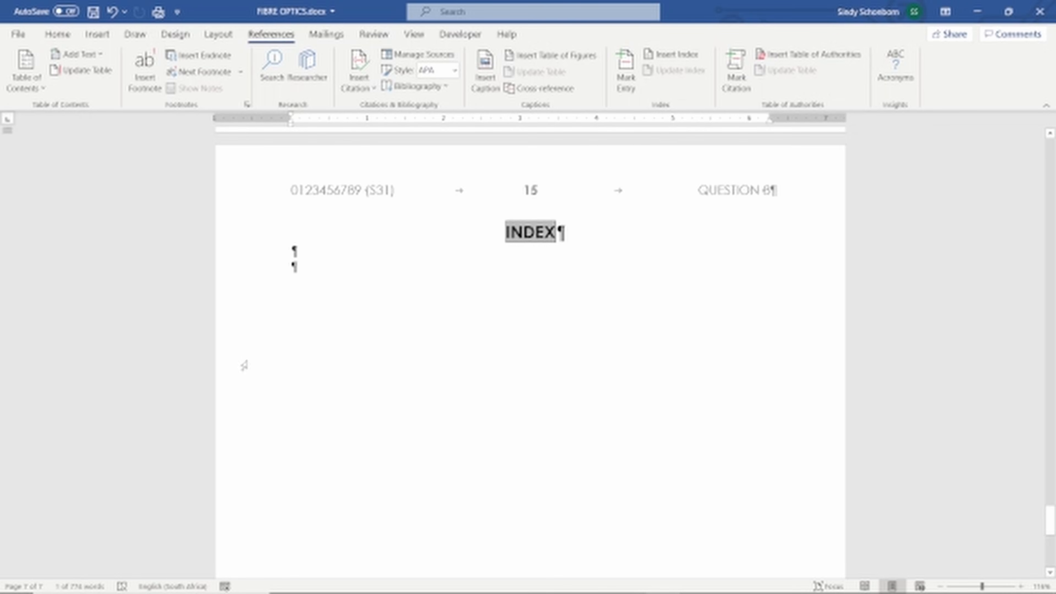
{"action": "left_click", "coordinate": [296, 269]}
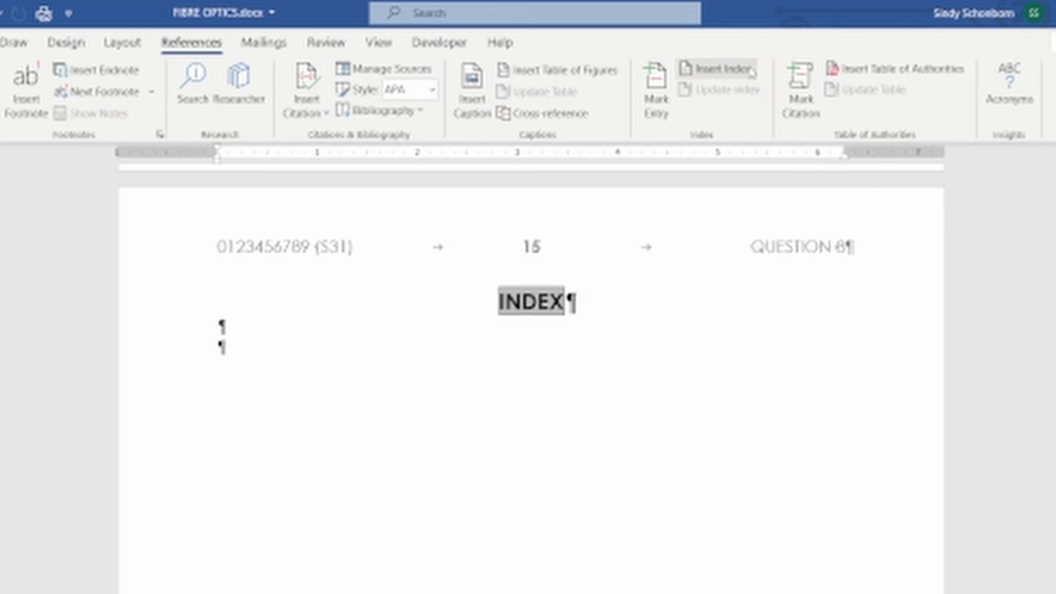
{"action": "left_click", "coordinate": [753, 72]}
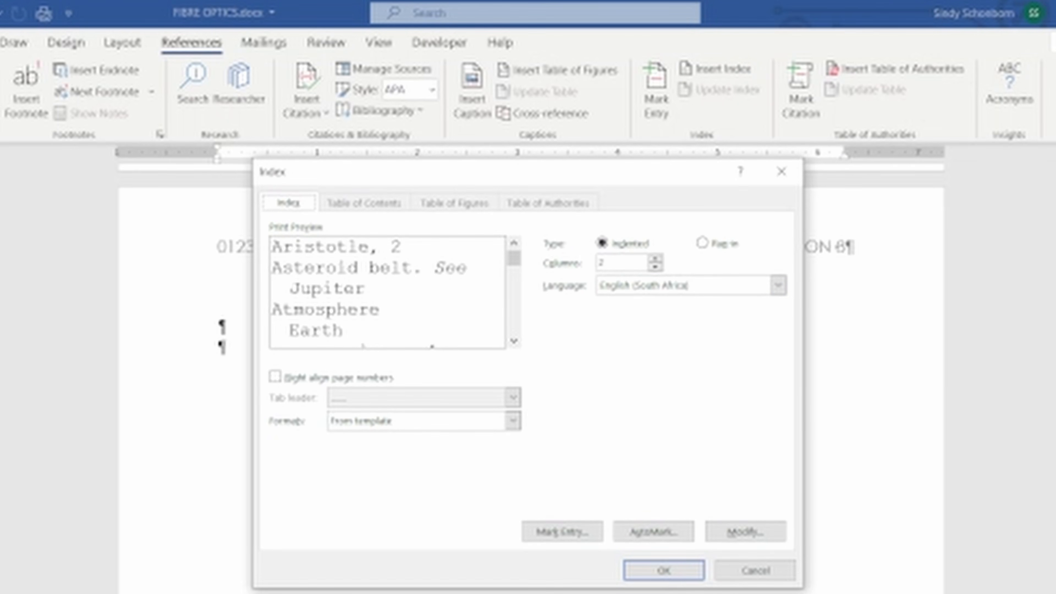
Check instruction 12.3 in the exam PDF and turn on right-aligned page numbers for the index in Word
{"action": "key", "text": "alt+Tab"}
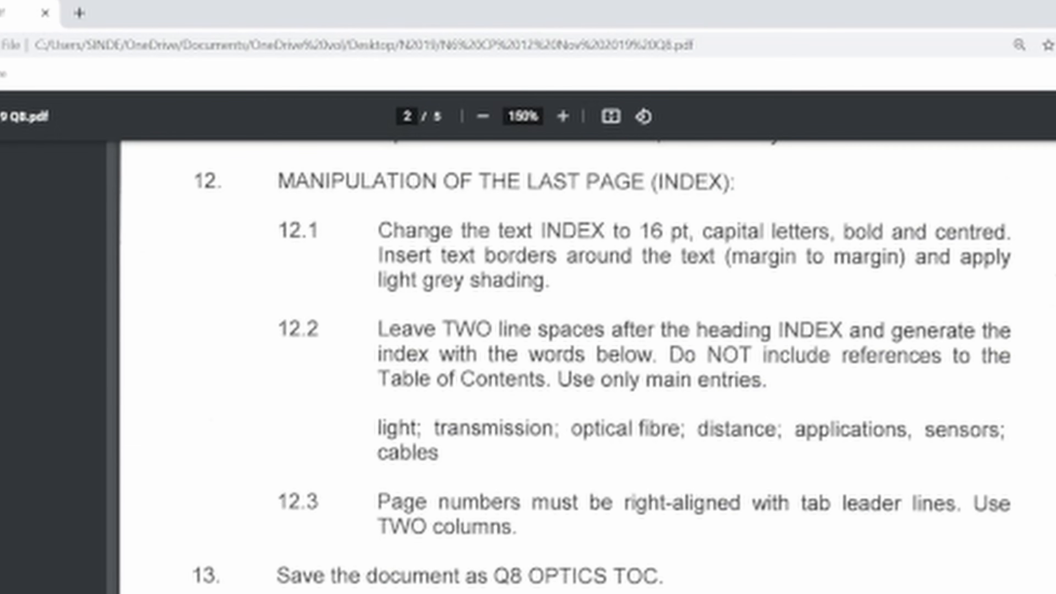
{"action": "key", "text": "alt+Tab"}
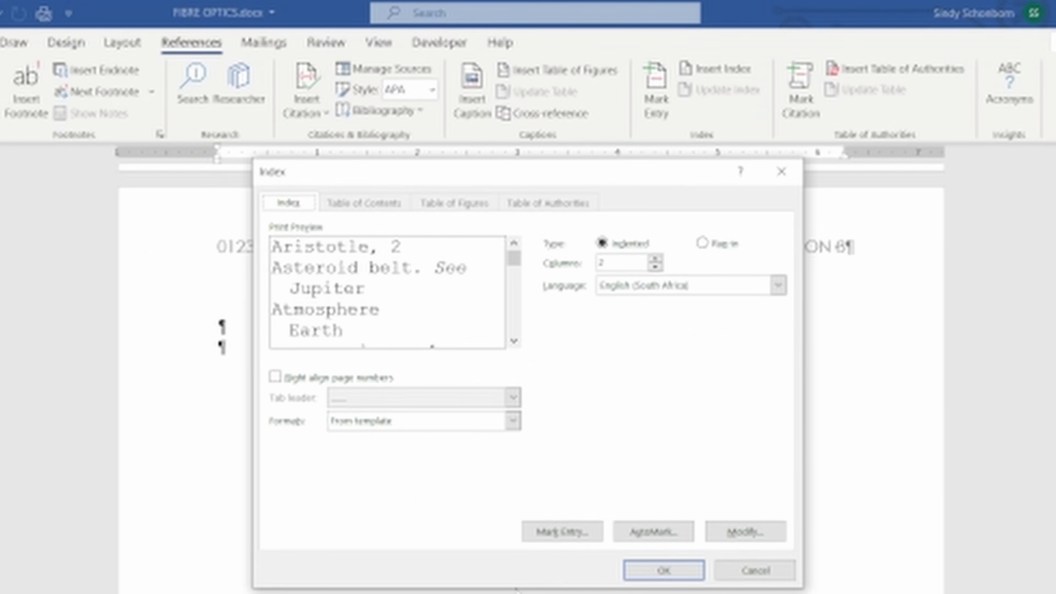
{"action": "left_click", "coordinate": [285, 379]}
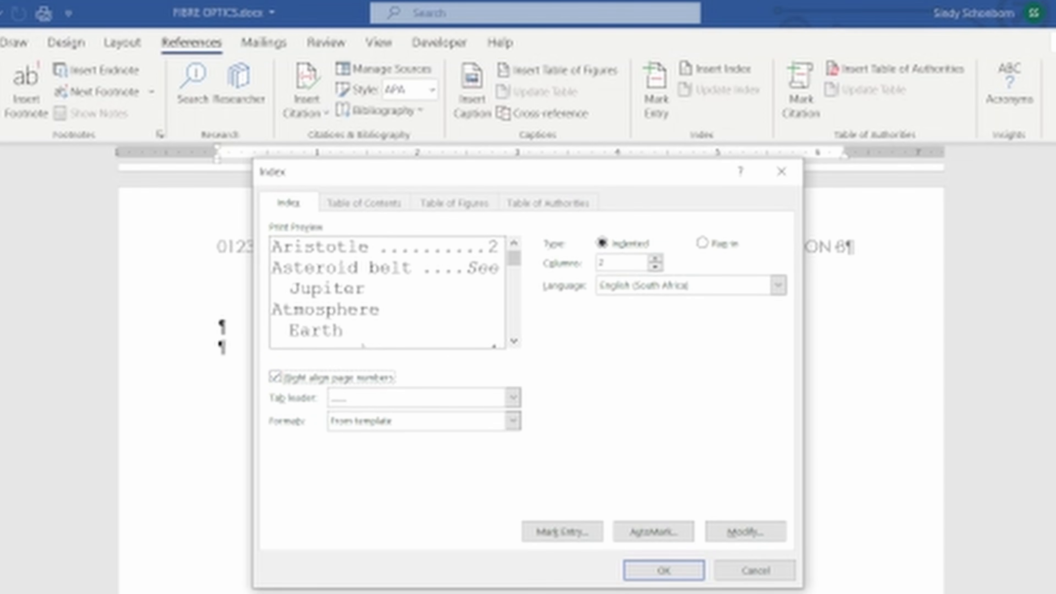
Set the index's tab leader to a solid underline, consulting the exam PDF for the leader and column requirements
{"action": "key", "text": "alt+Tab"}
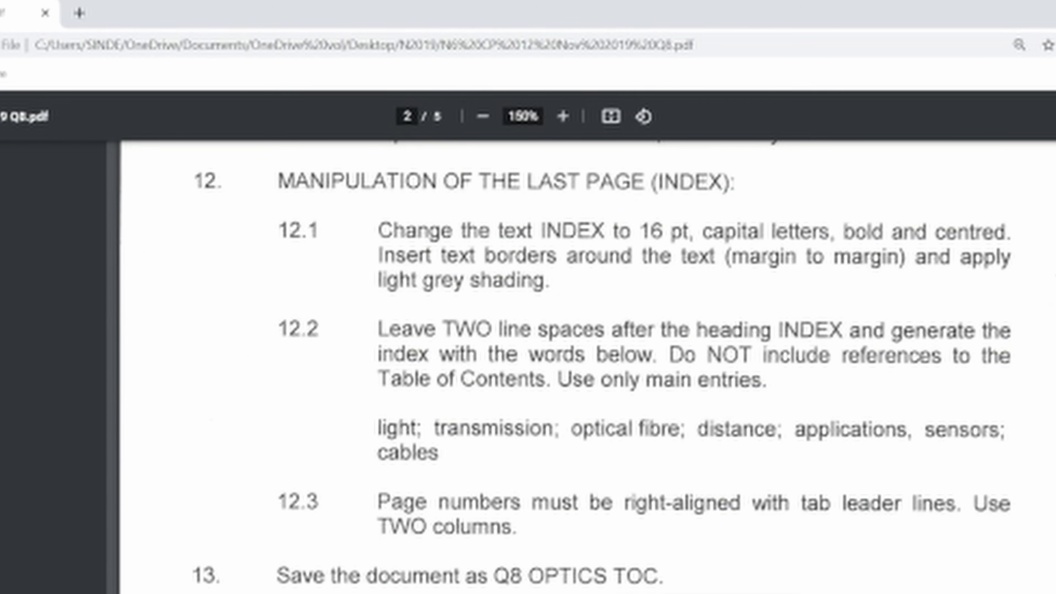
{"action": "key", "text": "alt+Tab"}
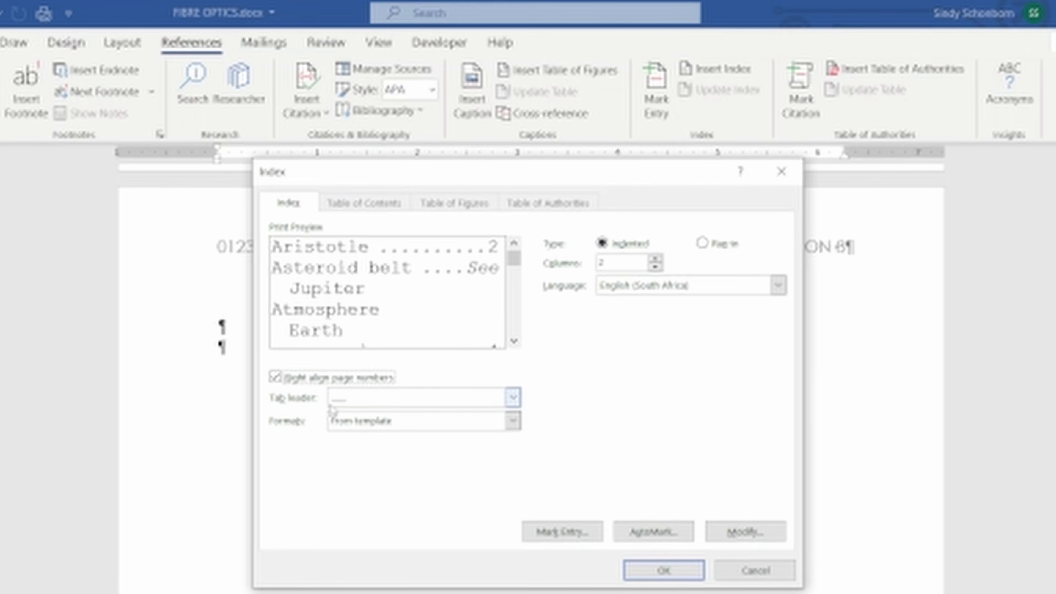
{"action": "left_click", "coordinate": [337, 400]}
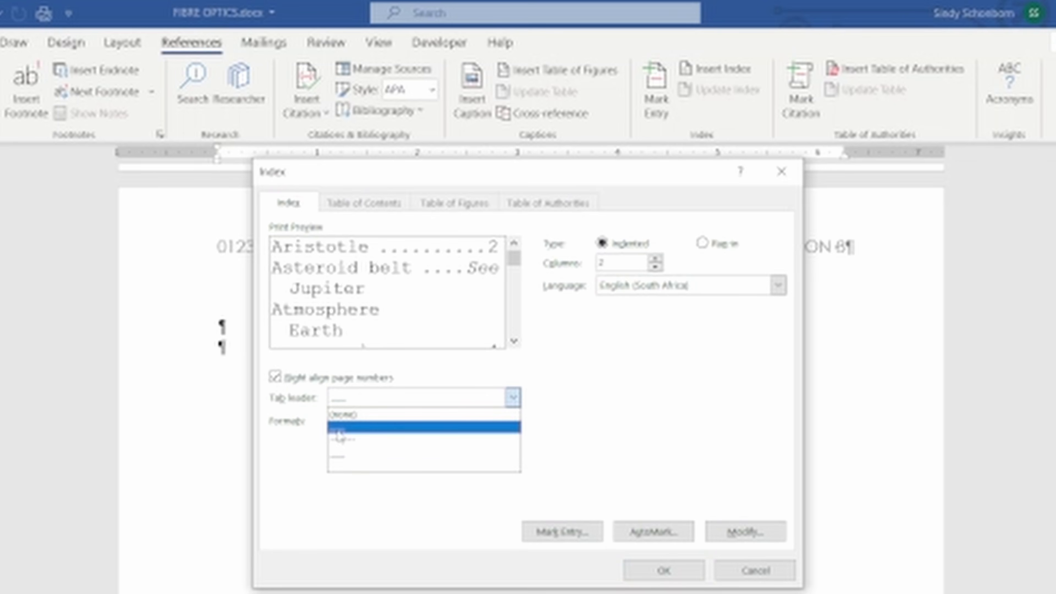
{"action": "left_click", "coordinate": [340, 456]}
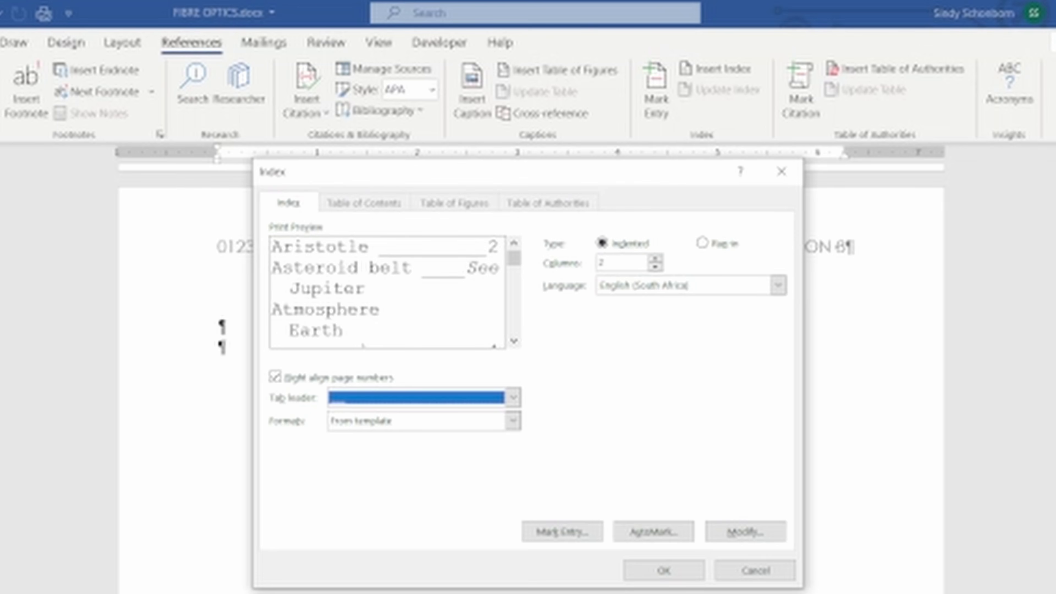
{"action": "left_click", "coordinate": [682, 593]}
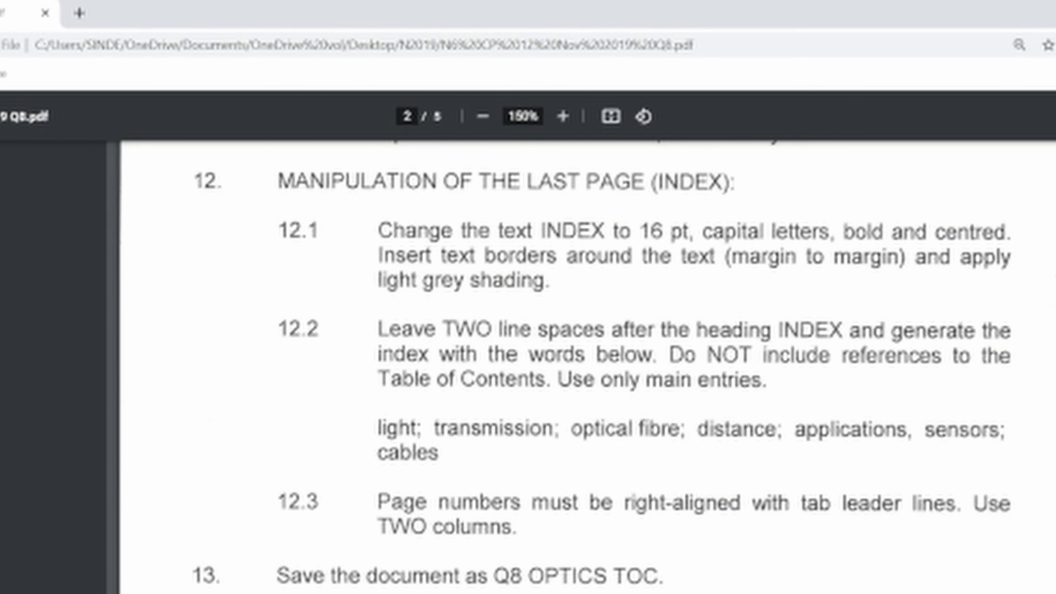
{"action": "left_click", "coordinate": [686, 593]}
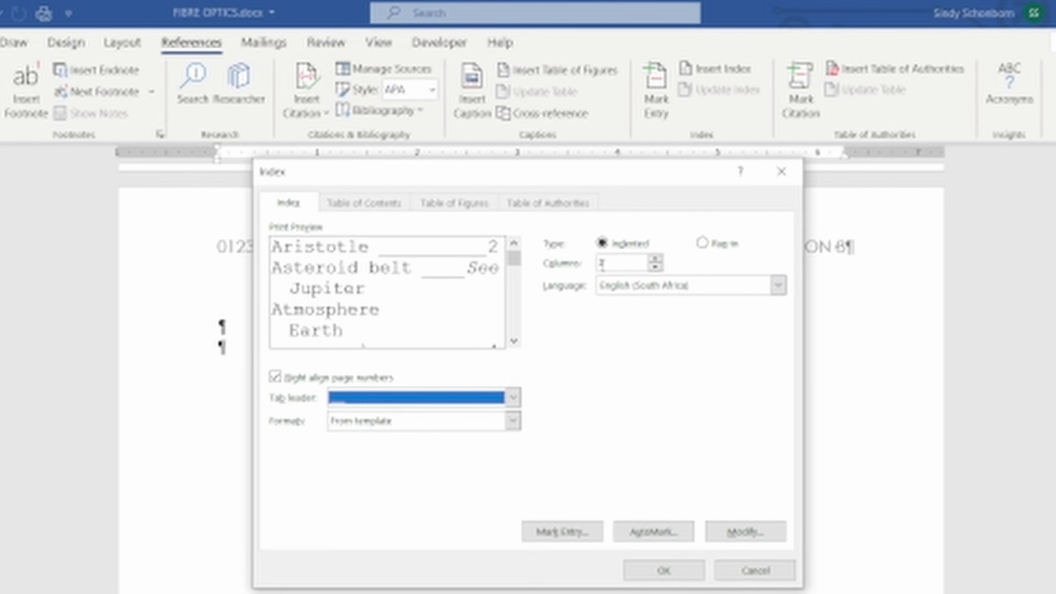
Recheck instruction 12 in the exam PDF and generate the two-column index below the INDEX heading in Word
{"action": "left_click", "coordinate": [686, 592]}
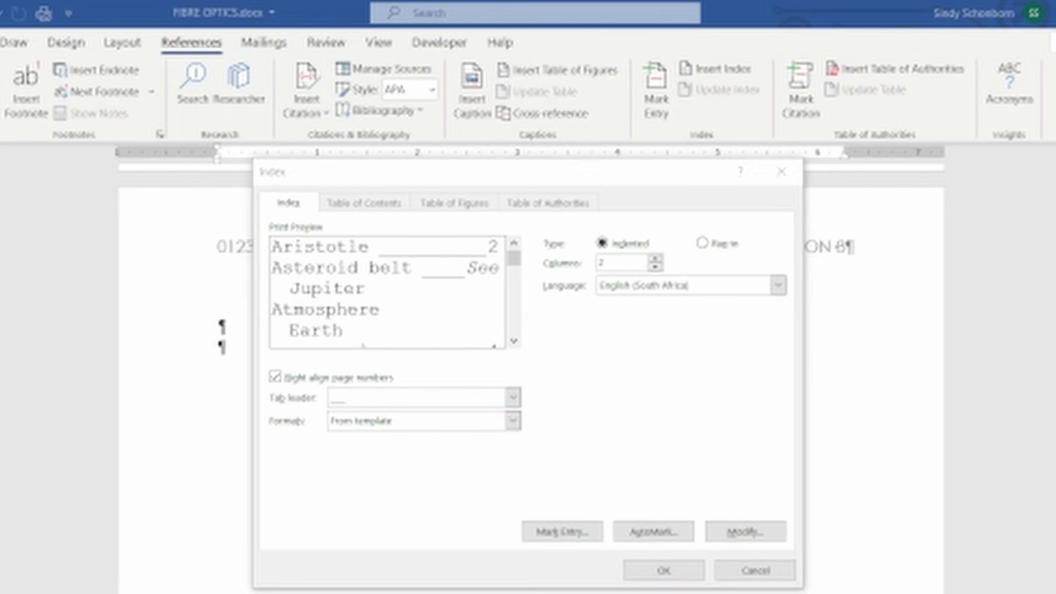
{"action": "left_click", "coordinate": [686, 593]}
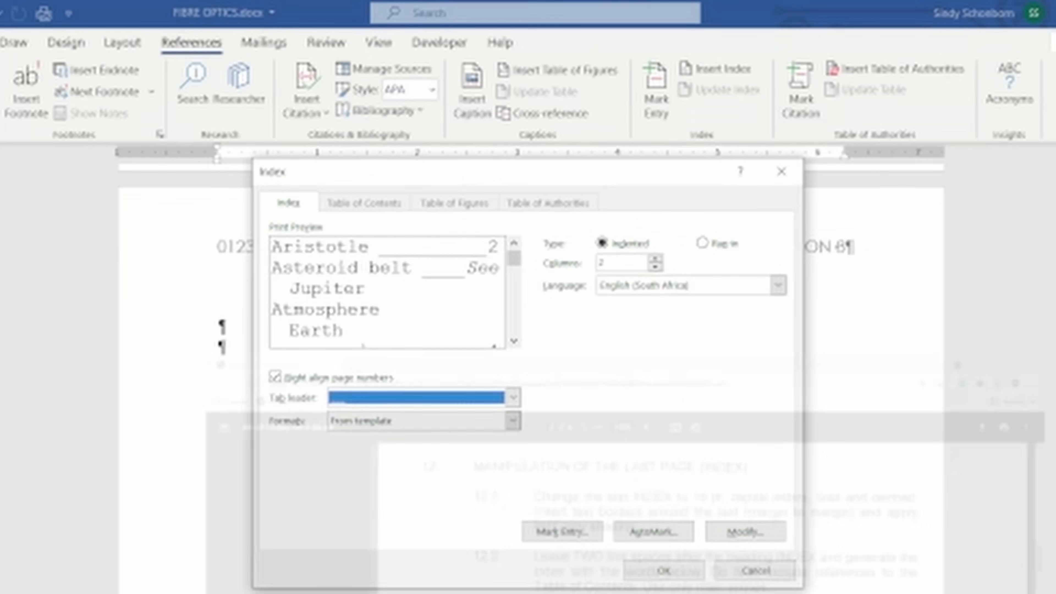
{"action": "left_click", "coordinate": [666, 571]}
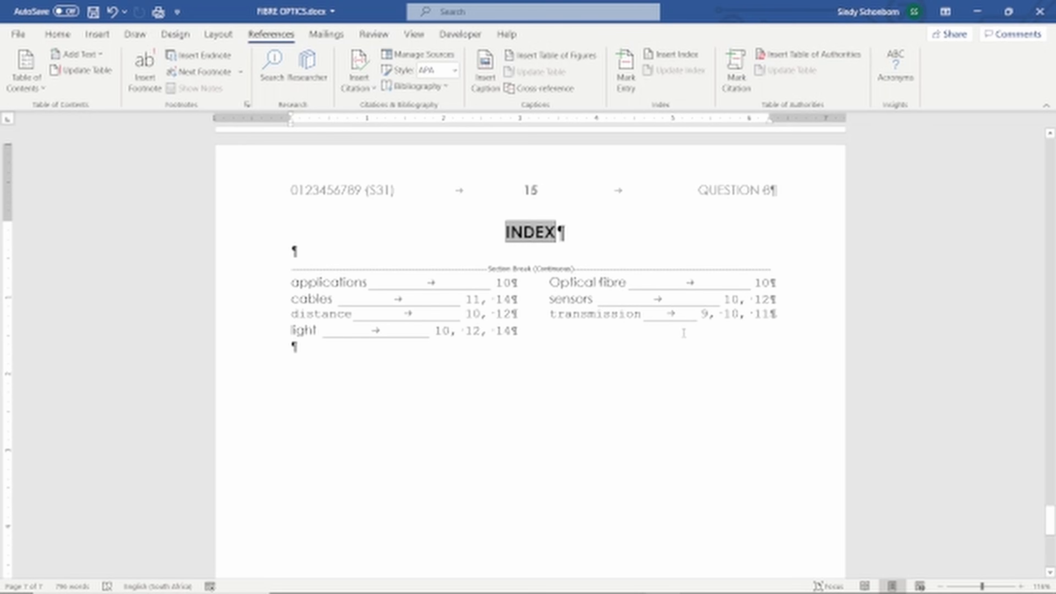
Delete the page 9 reference from the transmission entry in the index
{"action": "left_click", "coordinate": [719, 316]}
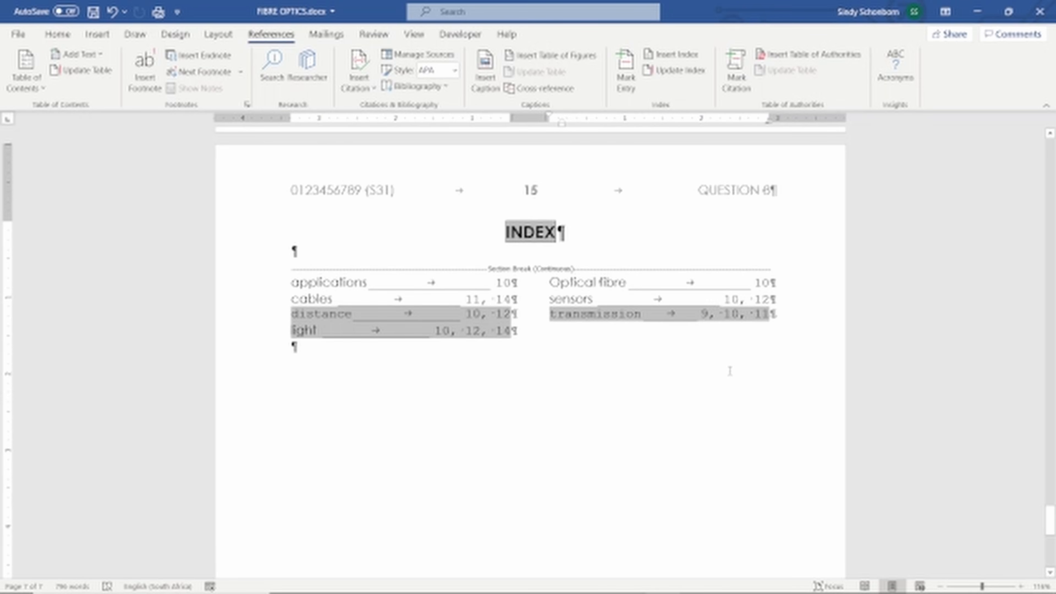
{"action": "key", "text": "ctrl+z"}
{"action": "key", "text": "Delete"}
{"action": "left_click", "coordinate": [316, 314]}
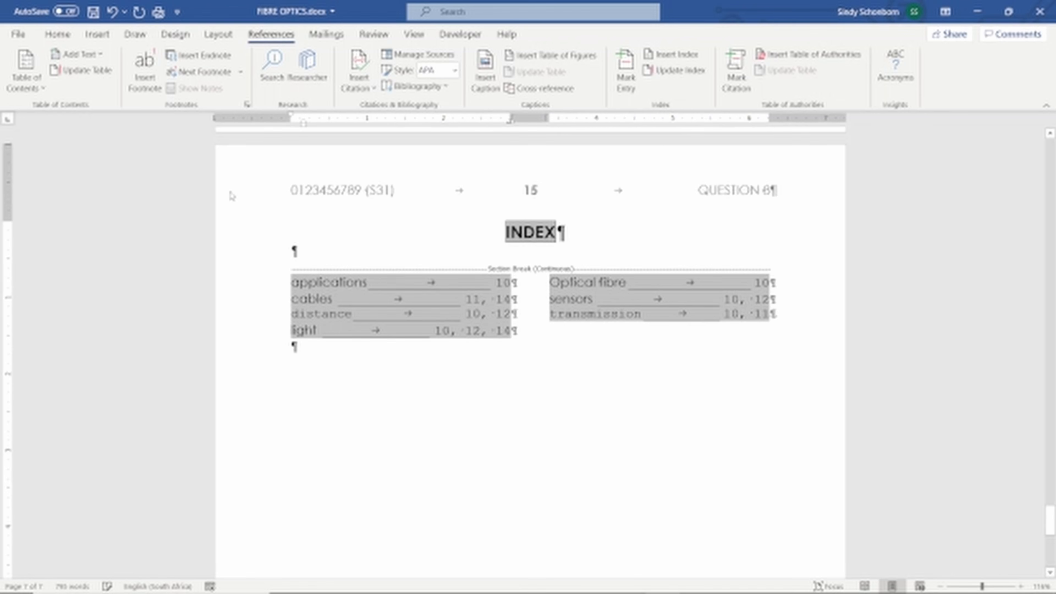
Change the font of all the index entries to Century Gothic
{"action": "left_click", "coordinate": [53, 36]}
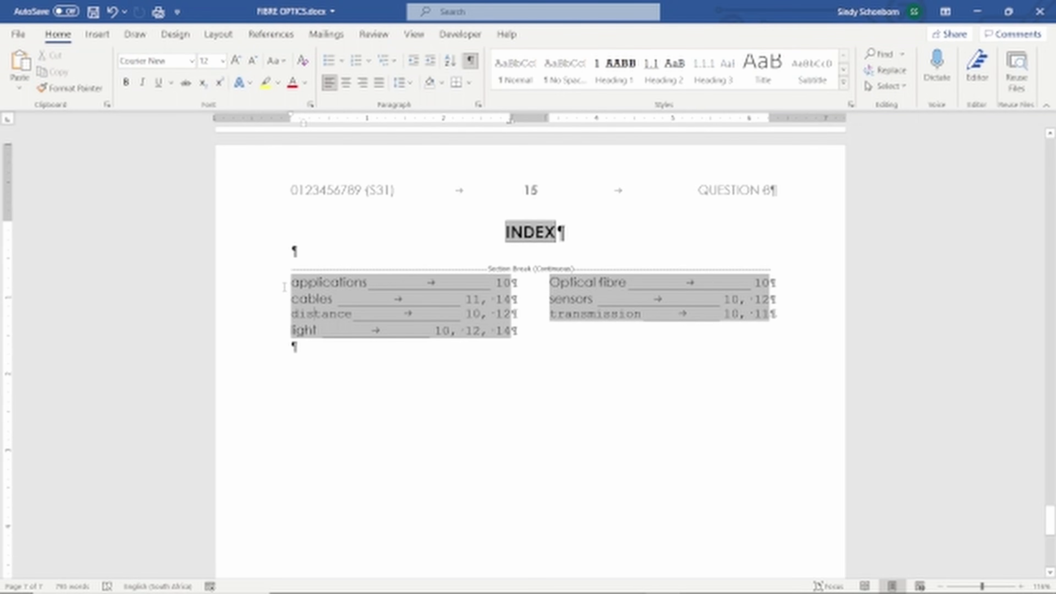
{"action": "mouse_move", "coordinate": [345, 307]}
{"action": "left_mouse_down"}
{"action": "mouse_move", "coordinate": [487, 331]}
{"action": "mouse_move", "coordinate": [771, 318]}
{"action": "left_mouse_up"}
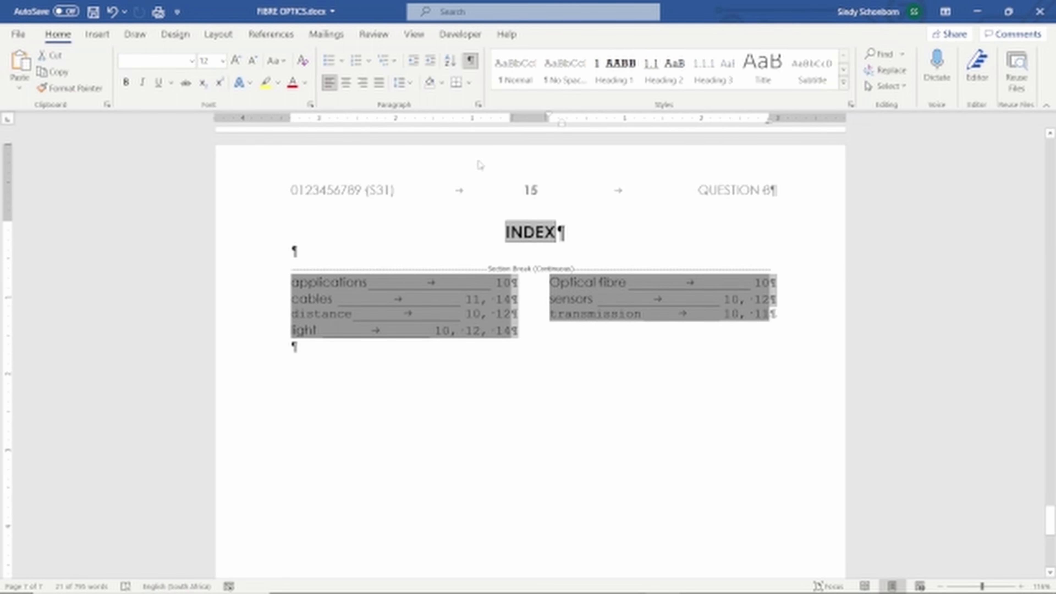
{"action": "left_click", "coordinate": [191, 61]}
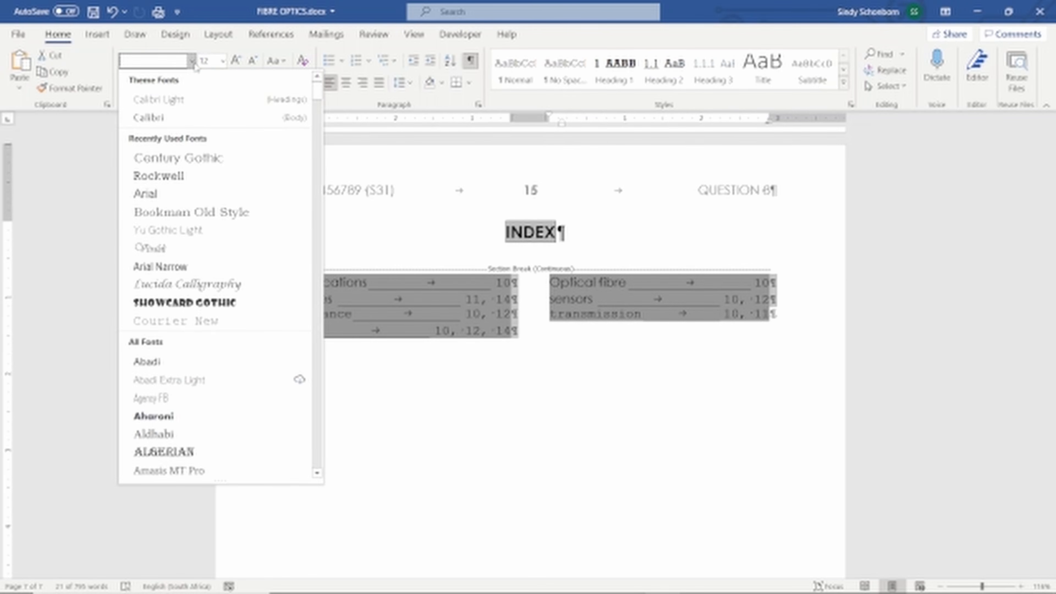
{"action": "left_click", "coordinate": [173, 160]}
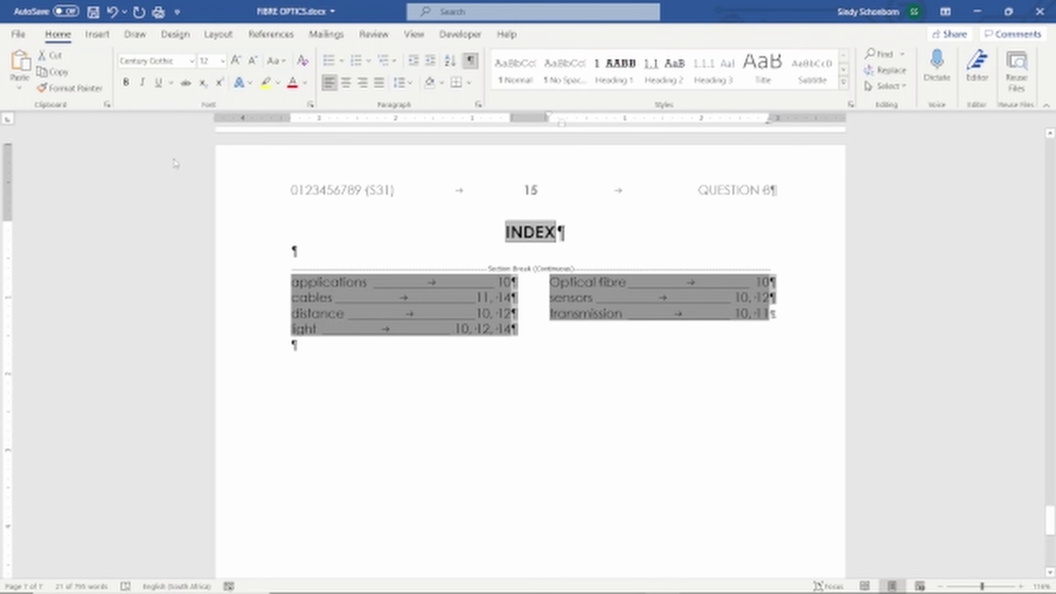
{"action": "left_click", "coordinate": [473, 382]}
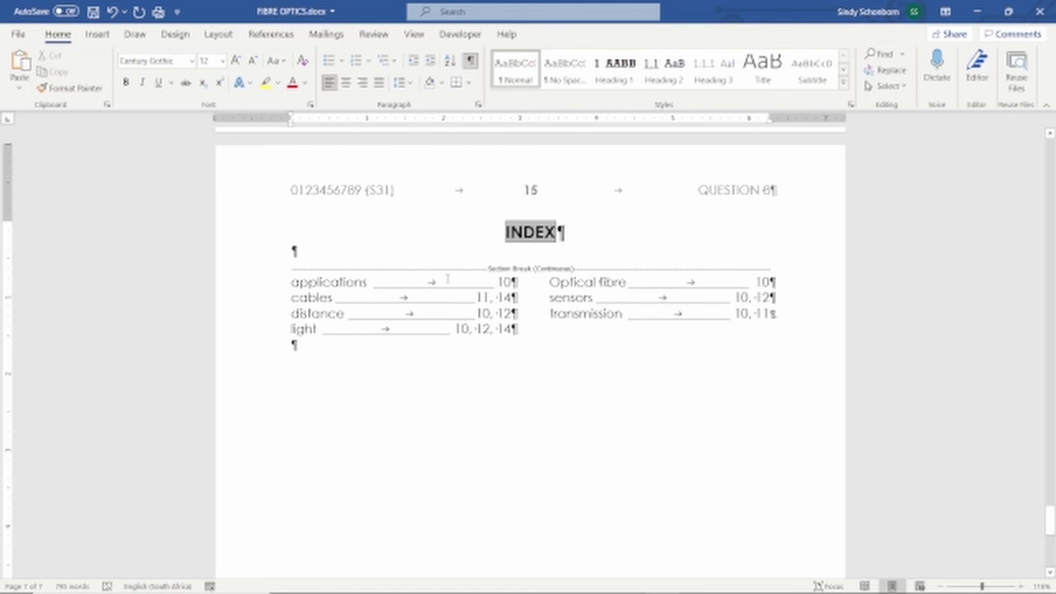
Review instruction 13 in the exam PDF, and open the Save As settings in Word with the current file name selected
{"action": "mouse_move", "coordinate": [673, 583]}
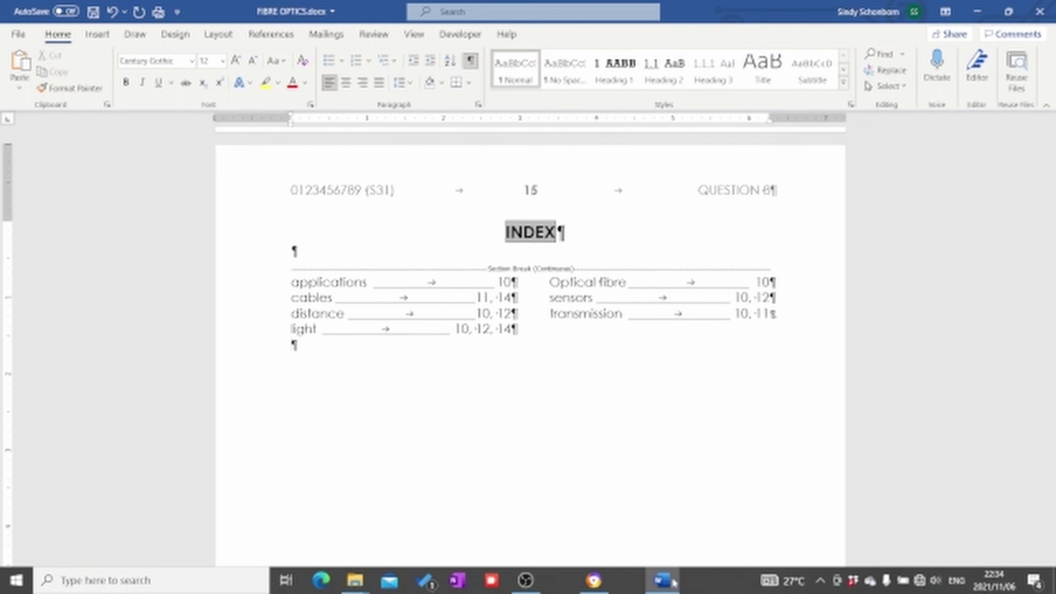
{"action": "left_click", "coordinate": [594, 580]}
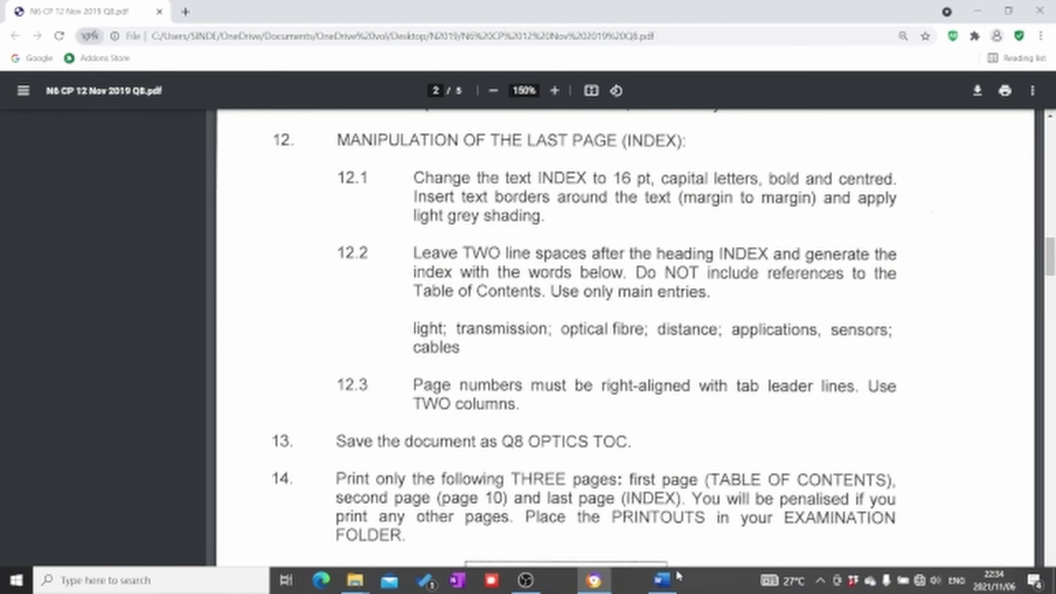
{"action": "left_click", "coordinate": [677, 578]}
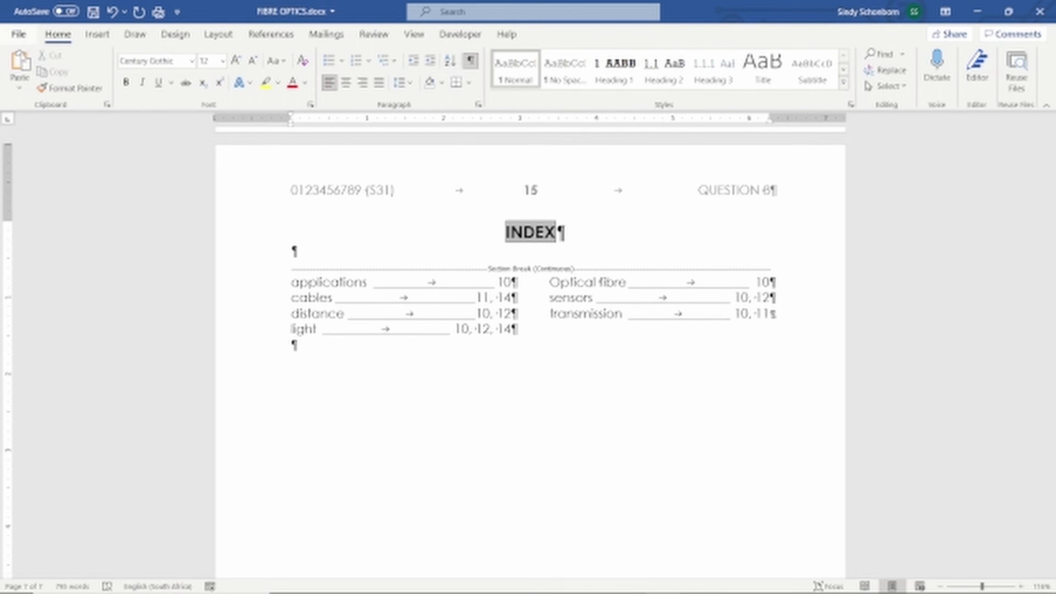
{"action": "left_click", "coordinate": [19, 33]}
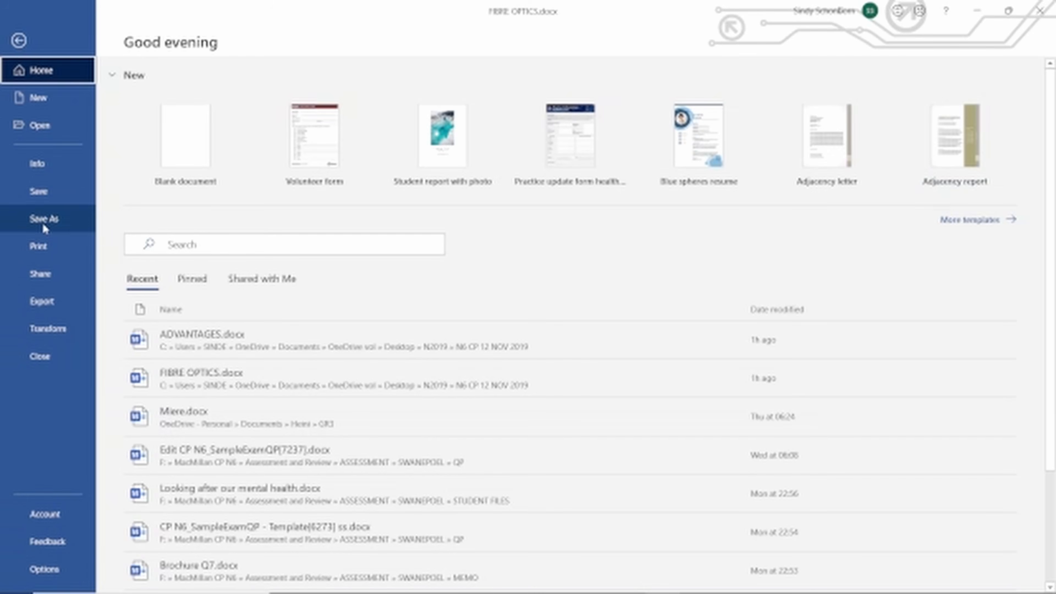
{"action": "left_click", "coordinate": [42, 221]}
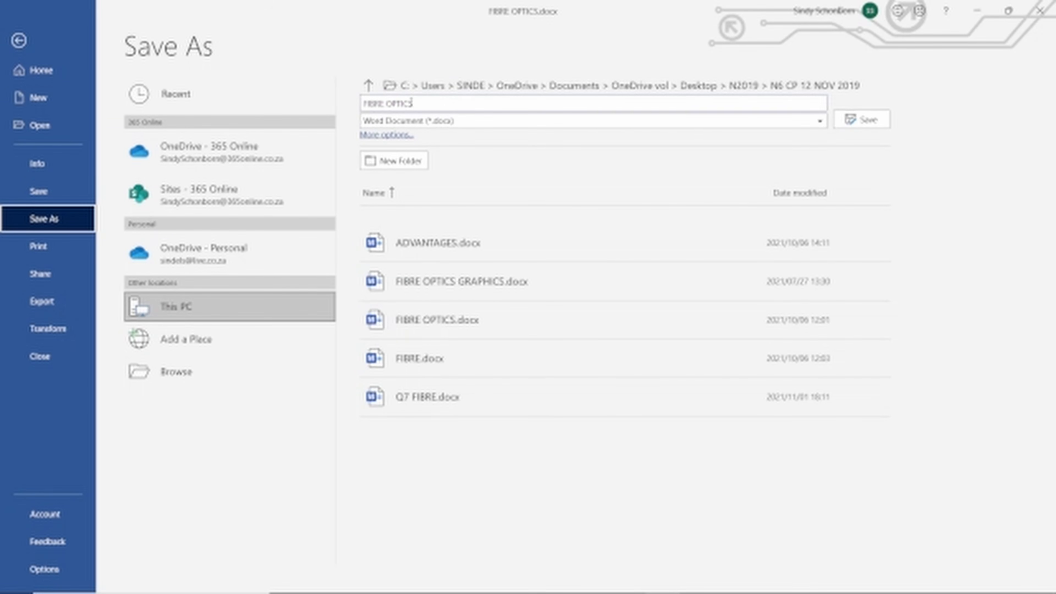
{"action": "left_click", "coordinate": [414, 104]}
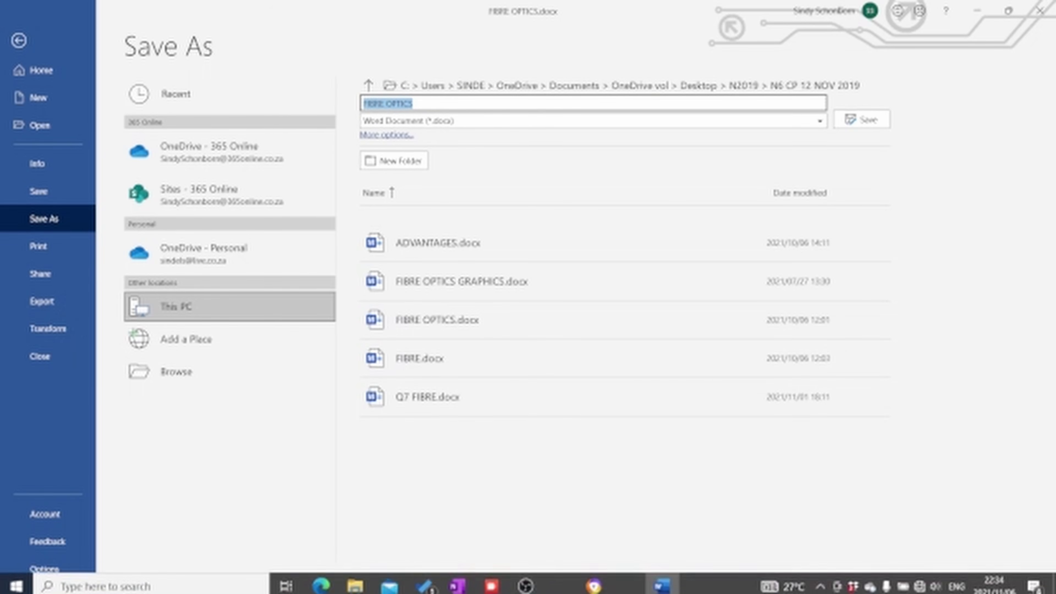
Check the required file name in the exam PDF and save the Word document as Q8 OPTICS TOC in the N6 CP 12 NOV 2019 folder
{"action": "left_click", "coordinate": [591, 590]}
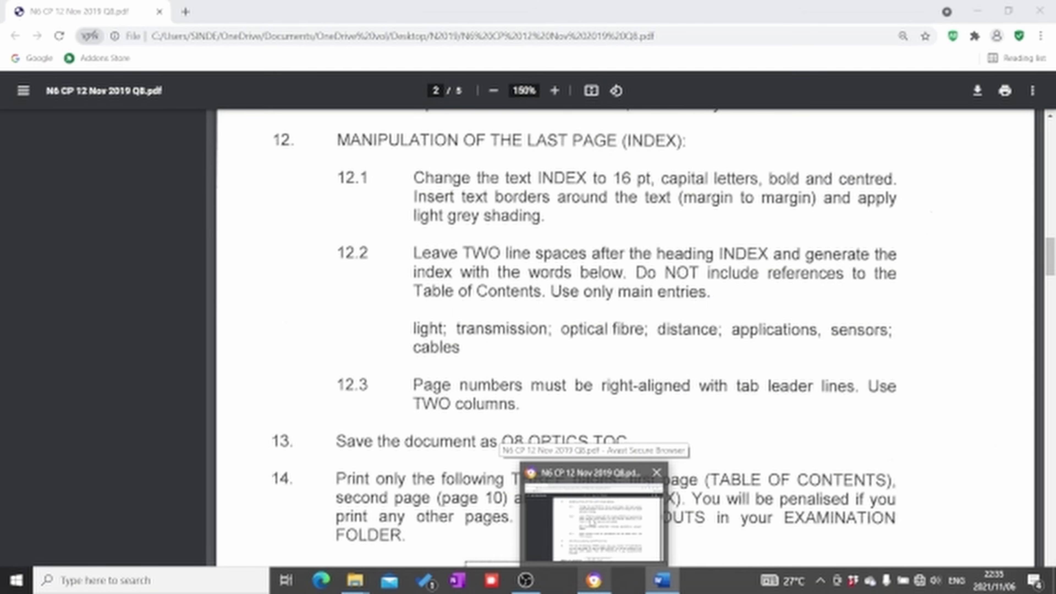
{"action": "left_click", "coordinate": [662, 581]}
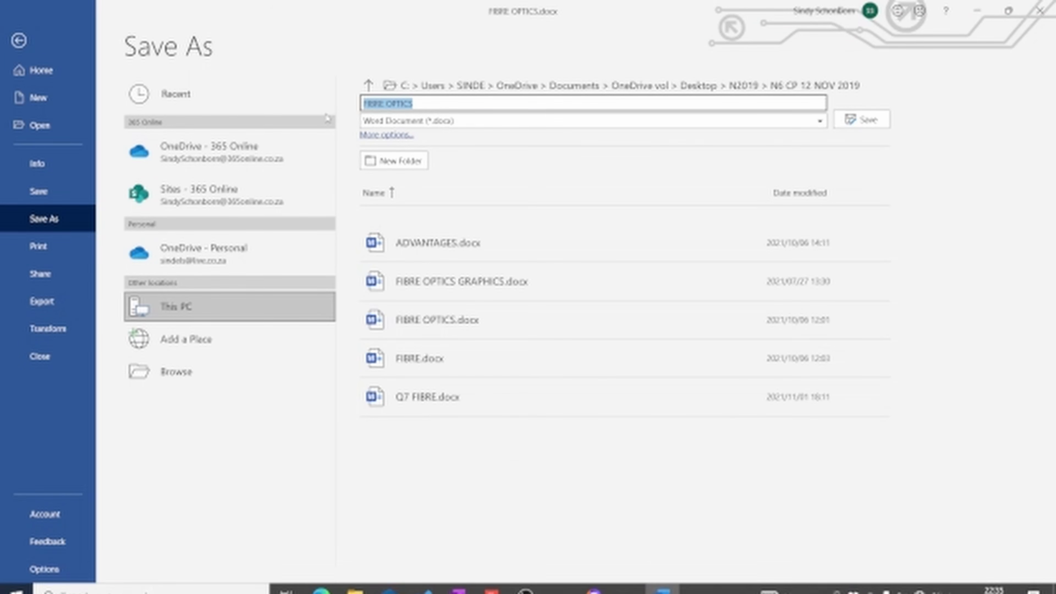
{"action": "type", "text": "Q"}
{"action": "key", "text": "BackSpace"}
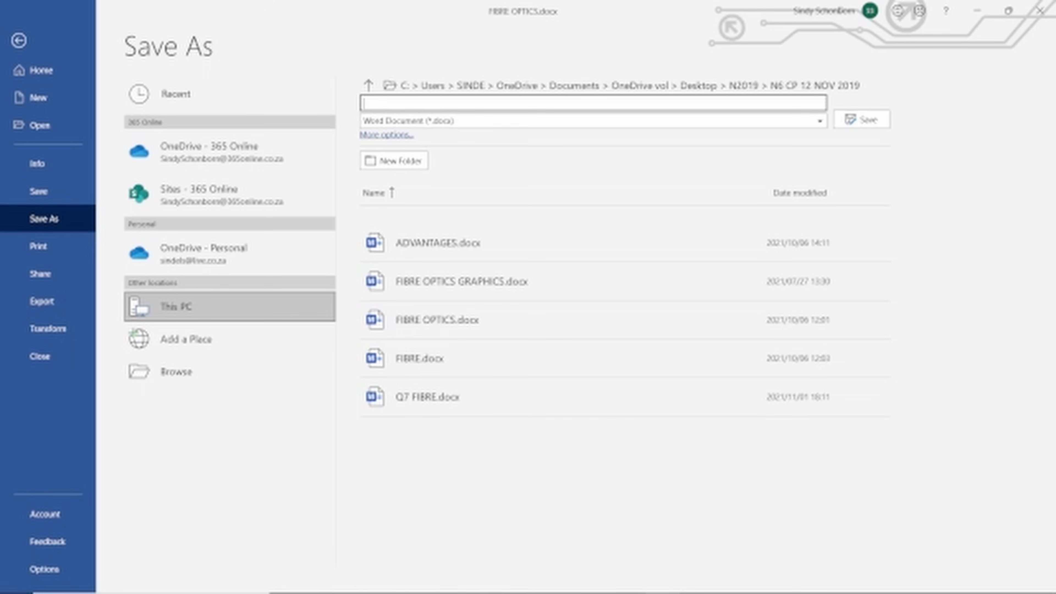
{"action": "type", "text": "Q8 OPTICS 1"}
{"action": "type", "text": "OC"}
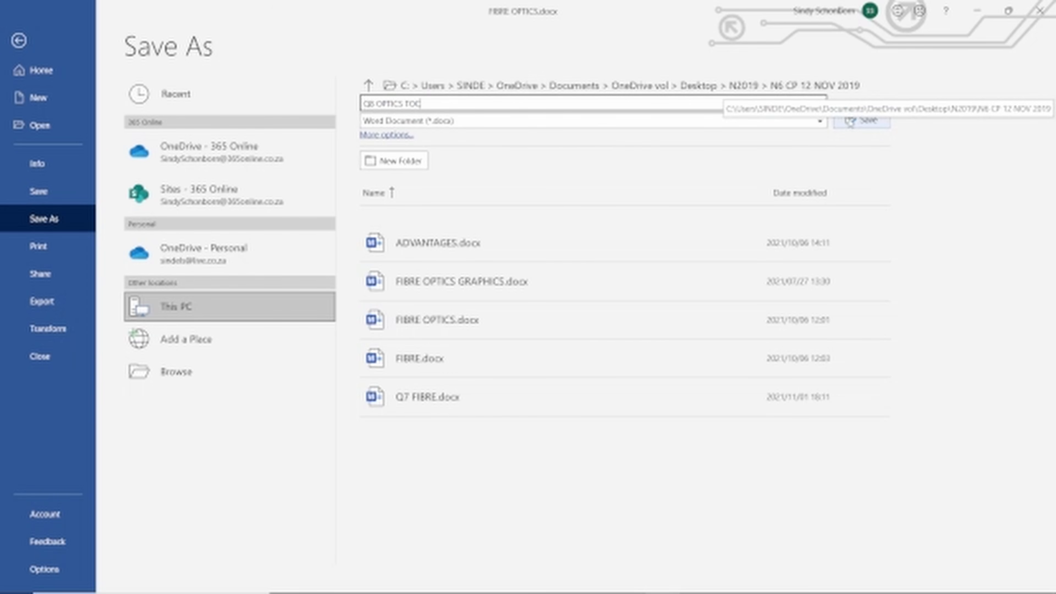
{"action": "left_click", "coordinate": [851, 122]}
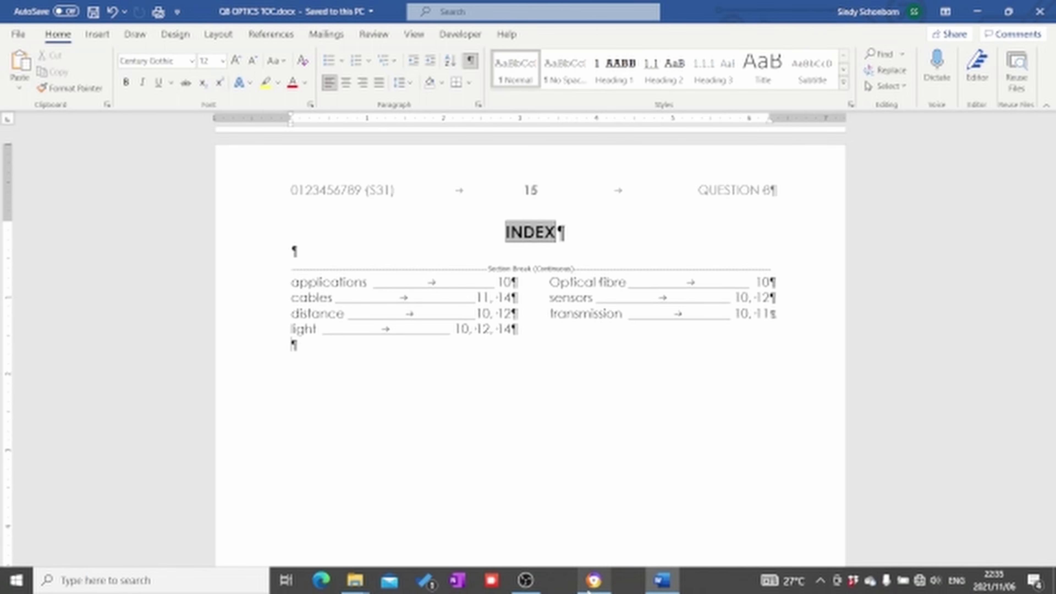
Read instruction 14 in the exam PDF for the pages to print, and return to the document in Word
{"action": "left_click", "coordinate": [591, 582]}
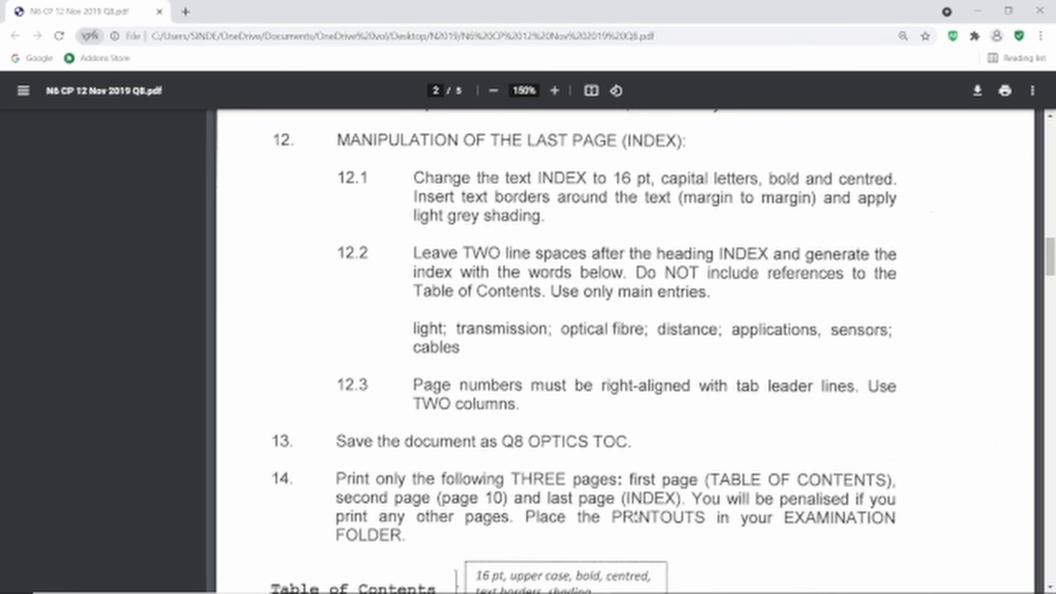
{"action": "mouse_move", "coordinate": [459, 591]}
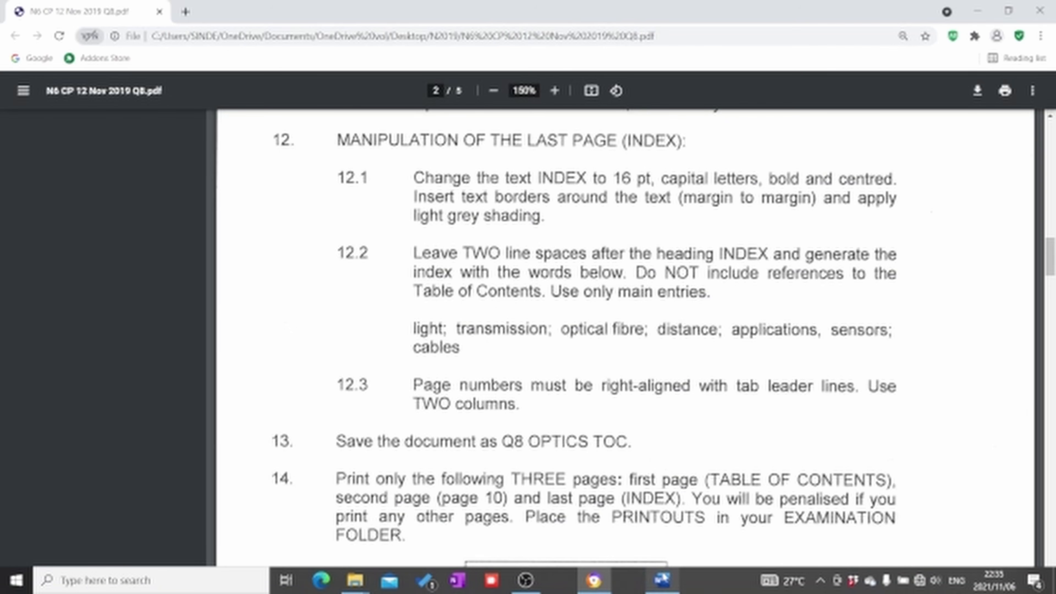
{"action": "mouse_move", "coordinate": [664, 576]}
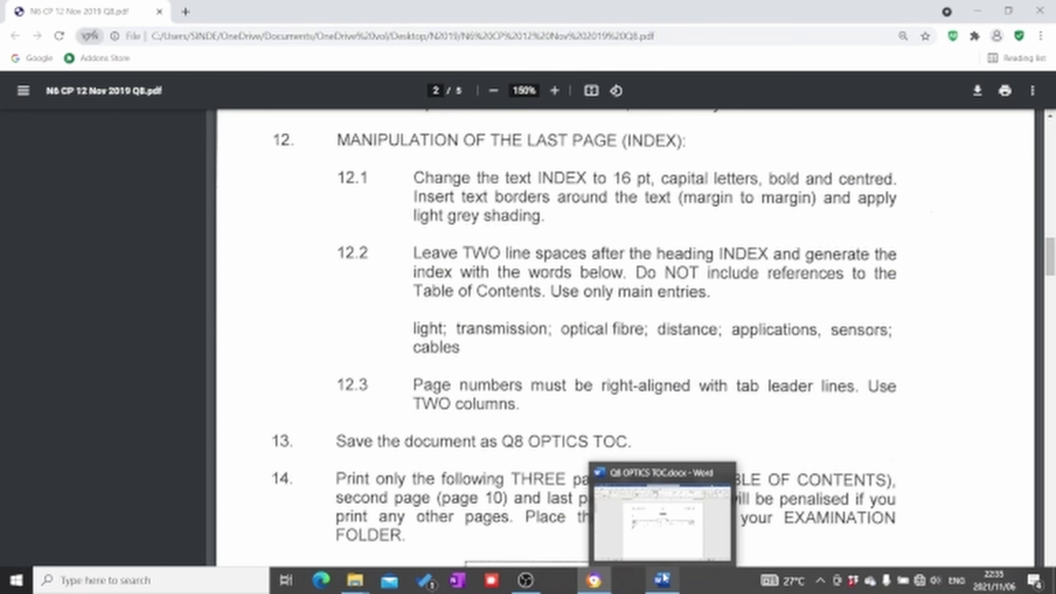
{"action": "left_click", "coordinate": [662, 525]}
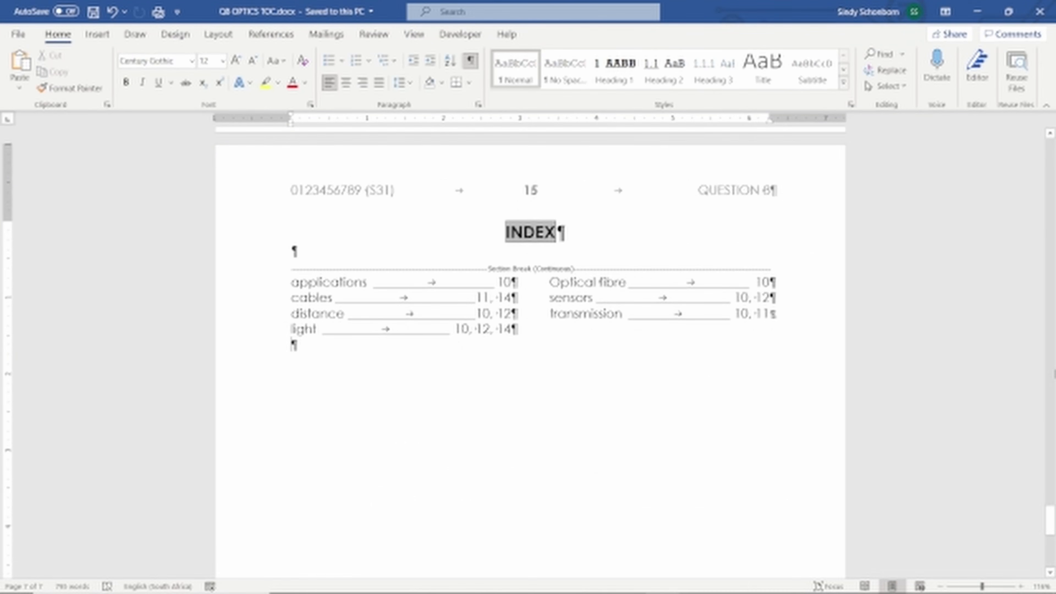
Change the font of the table of contents entries on the first page to Century Gothic
{"action": "left_click_drag", "start_coordinate": [1051, 522], "coordinate": [1050, 142]}
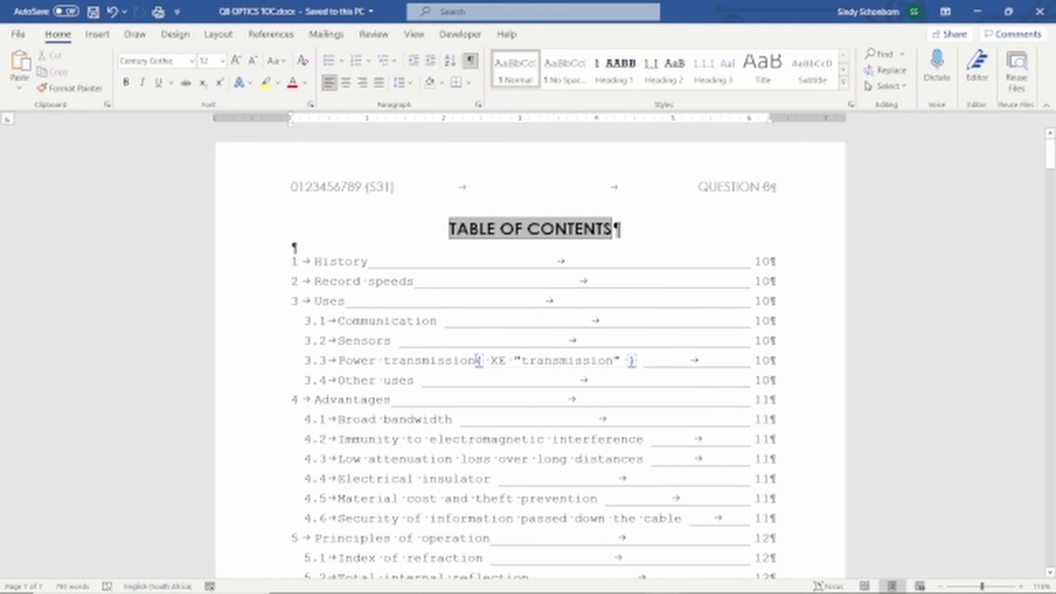
{"action": "left_click", "coordinate": [331, 252]}
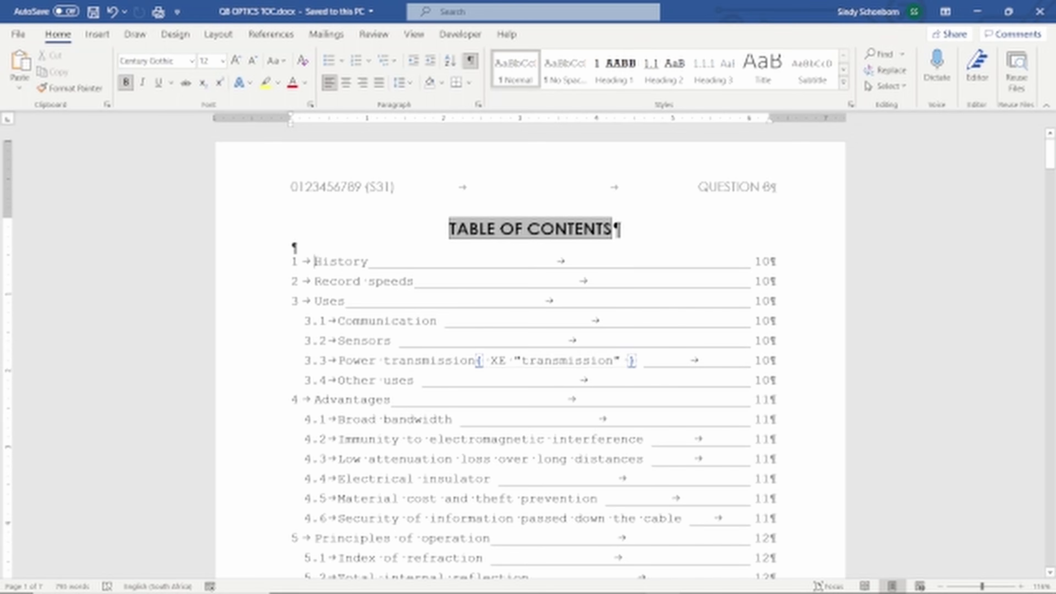
{"action": "left_click_drag", "start_coordinate": [314, 261], "coordinate": [329, 261]}
{"action": "left_click", "coordinate": [368, 294]}
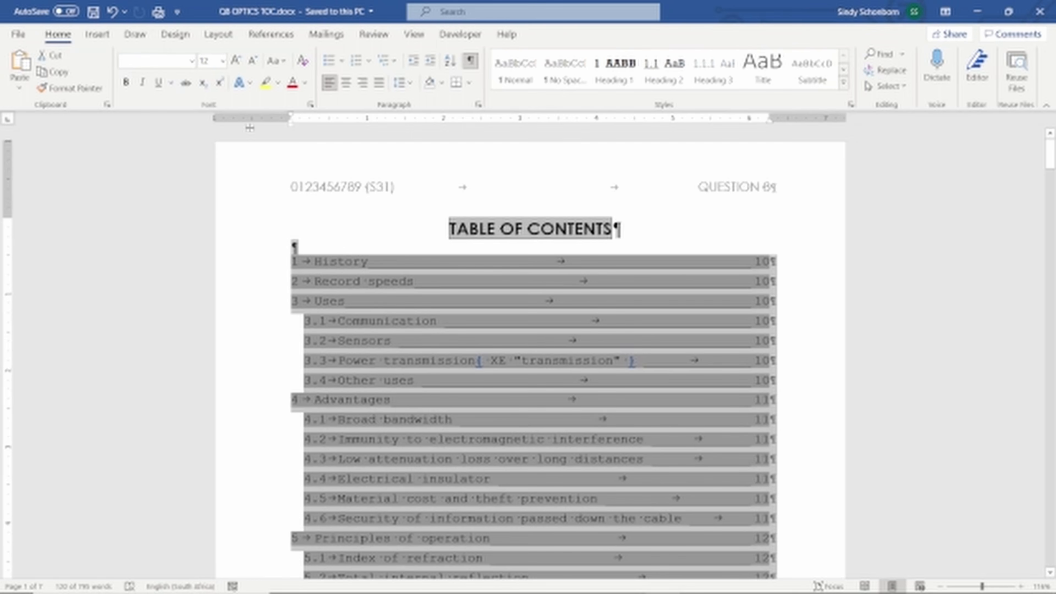
{"action": "left_click", "coordinate": [192, 61]}
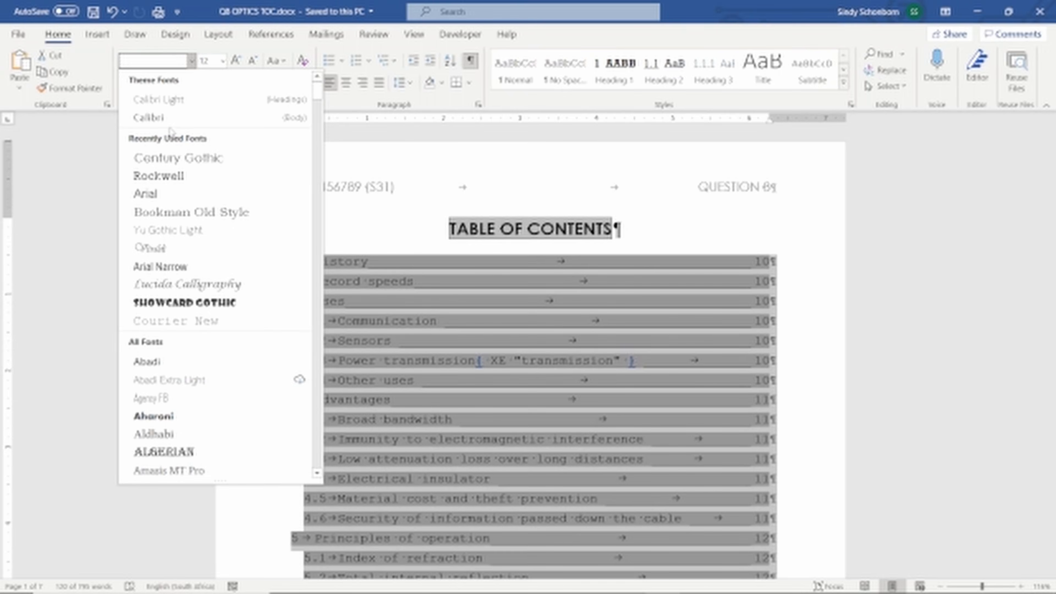
{"action": "left_click", "coordinate": [174, 156]}
{"action": "left_click", "coordinate": [359, 251]}
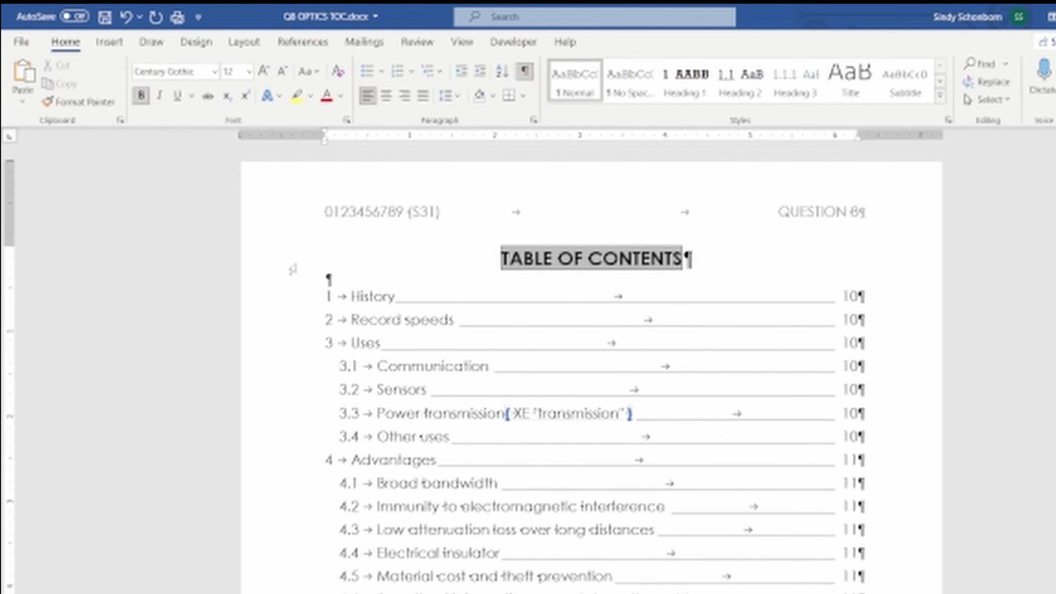
Preview the table of contents page for printing and limit the print range to the current page
{"action": "left_click", "coordinate": [21, 41]}
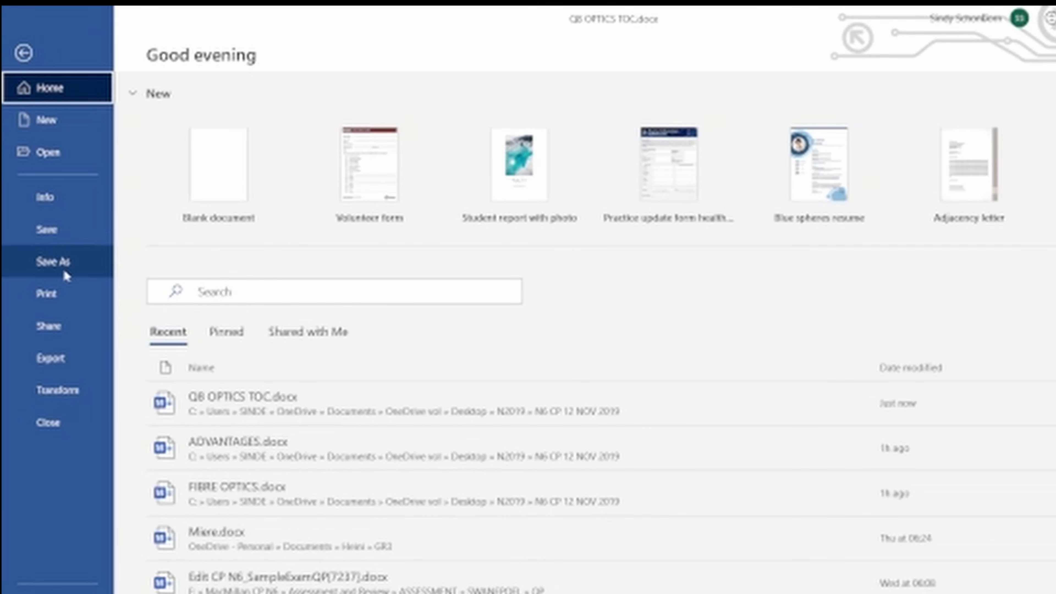
{"action": "left_click", "coordinate": [61, 294]}
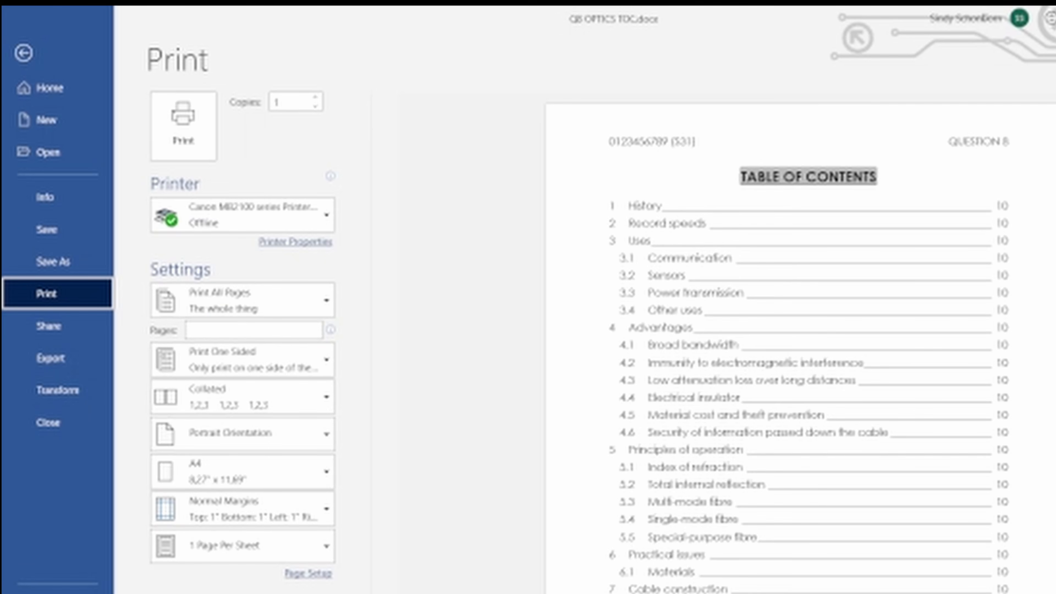
{"action": "scroll", "coordinate": [800, 341], "scroll_direction": "down", "scroll_amount": 3}
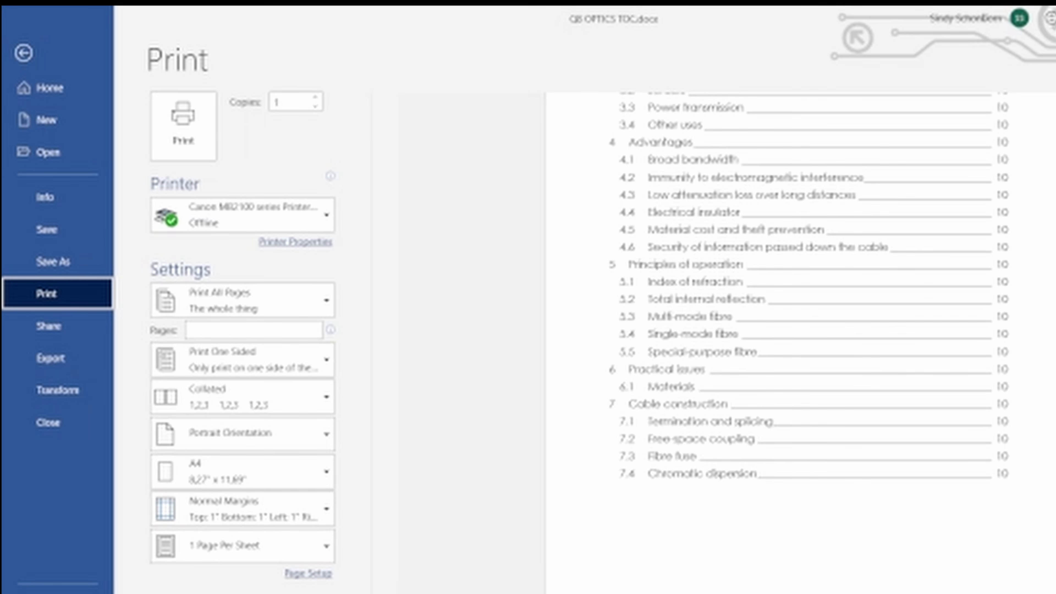
{"action": "left_click", "coordinate": [291, 302]}
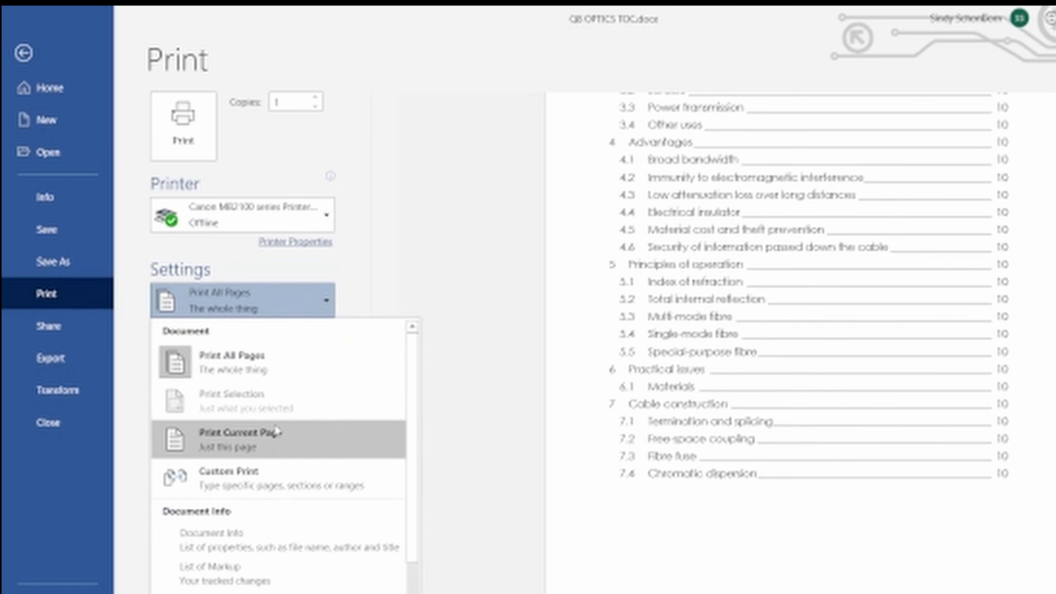
{"action": "left_click", "coordinate": [276, 437]}
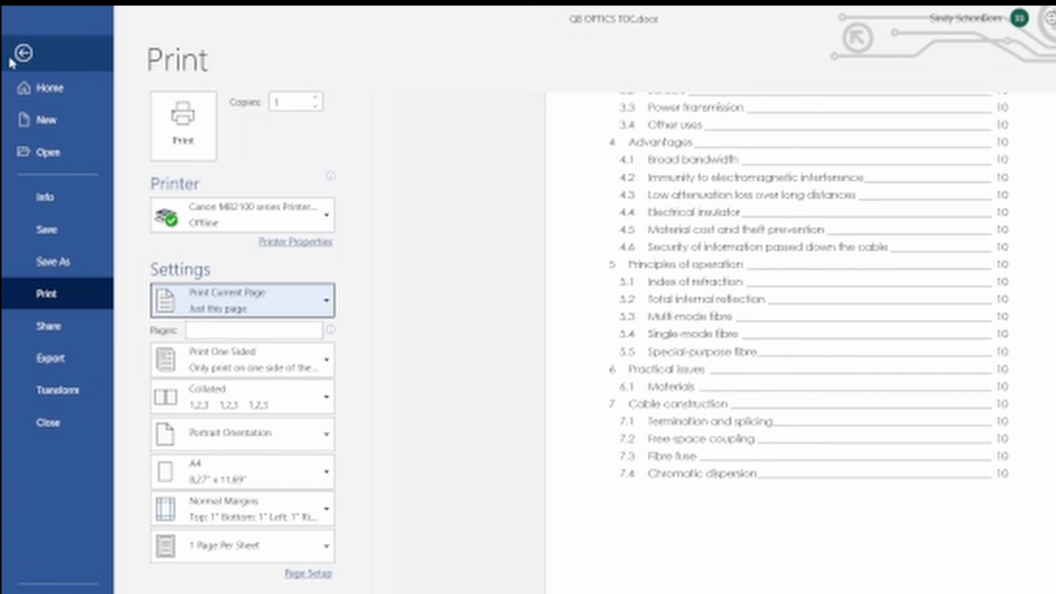
Place the cursor in the text of page 10 and preview that page for printing, then return to the document
{"action": "left_click", "coordinate": [23, 53]}
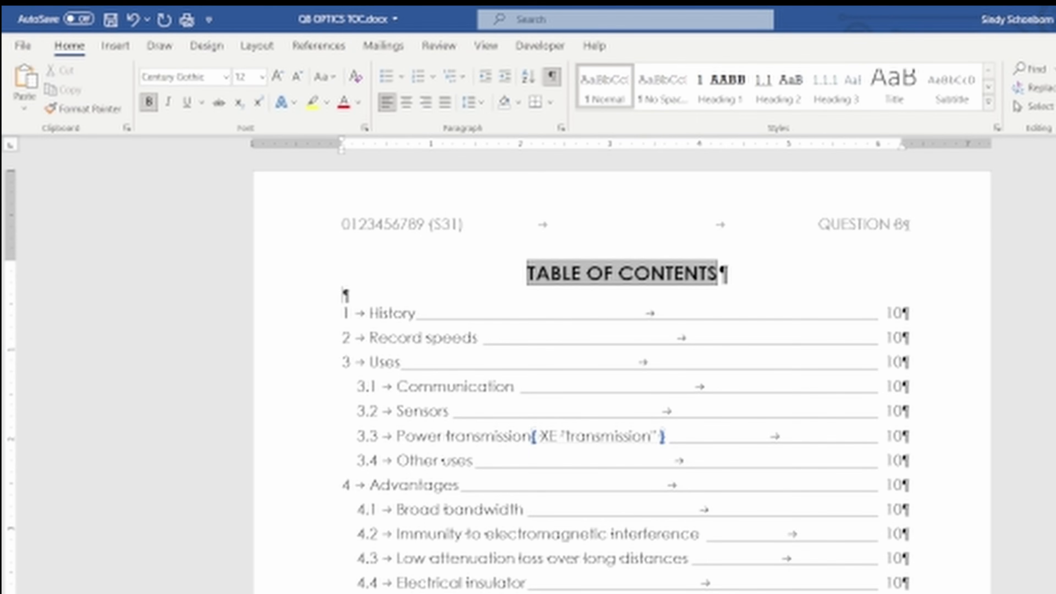
{"action": "scroll", "coordinate": [622, 375], "scroll_direction": "down", "scroll_amount": 5}
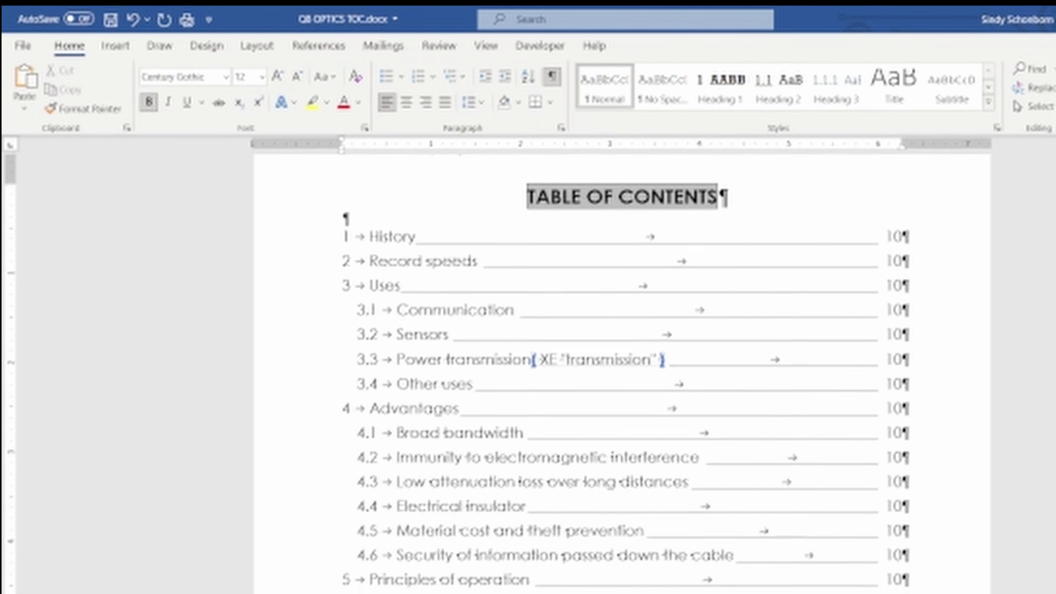
{"action": "scroll", "coordinate": [622, 374], "scroll_direction": "down", "scroll_amount": 10}
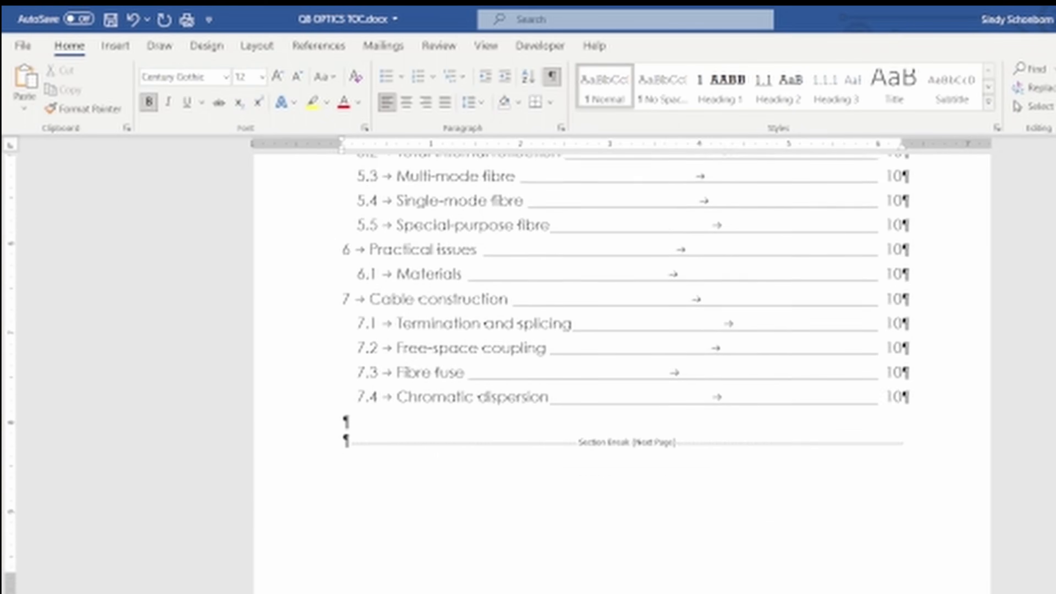
{"action": "scroll", "coordinate": [622, 375], "scroll_direction": "down", "scroll_amount": 5}
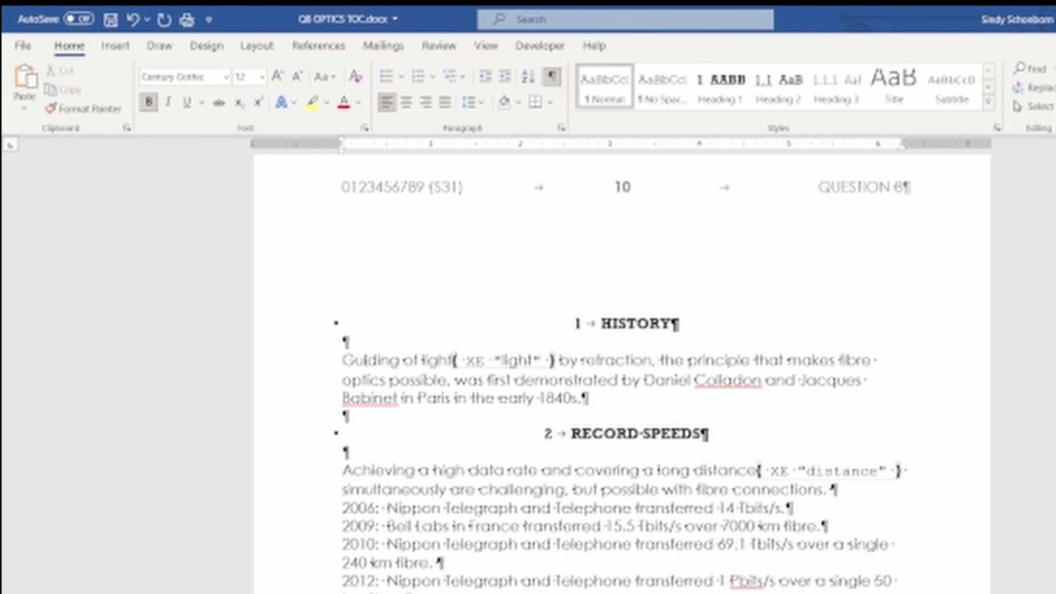
{"action": "left_click", "coordinate": [365, 360]}
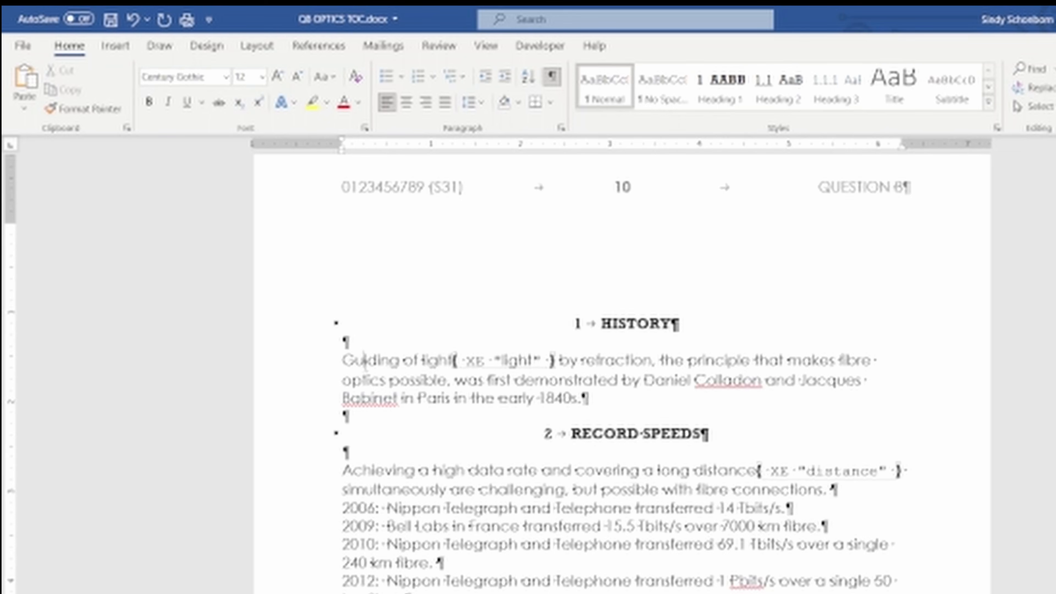
{"action": "left_click", "coordinate": [24, 45]}
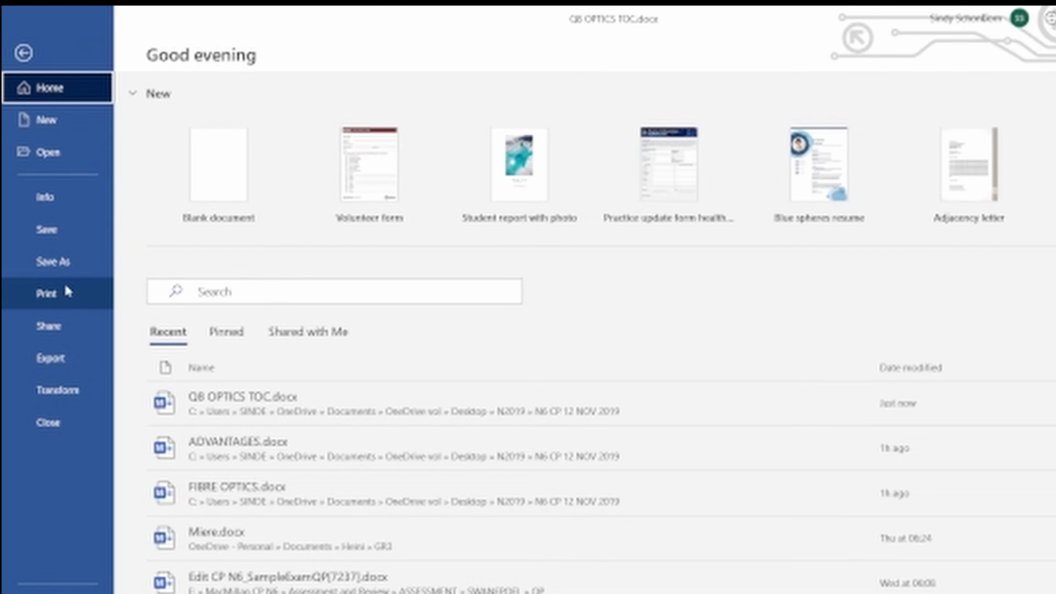
{"action": "left_click", "coordinate": [57, 296]}
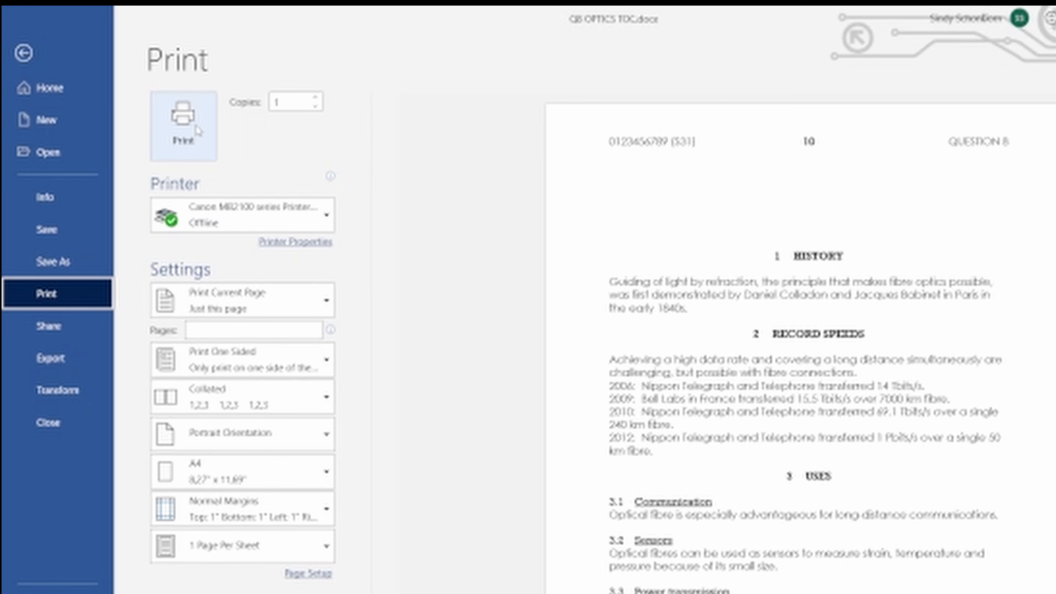
{"action": "left_click", "coordinate": [24, 52]}
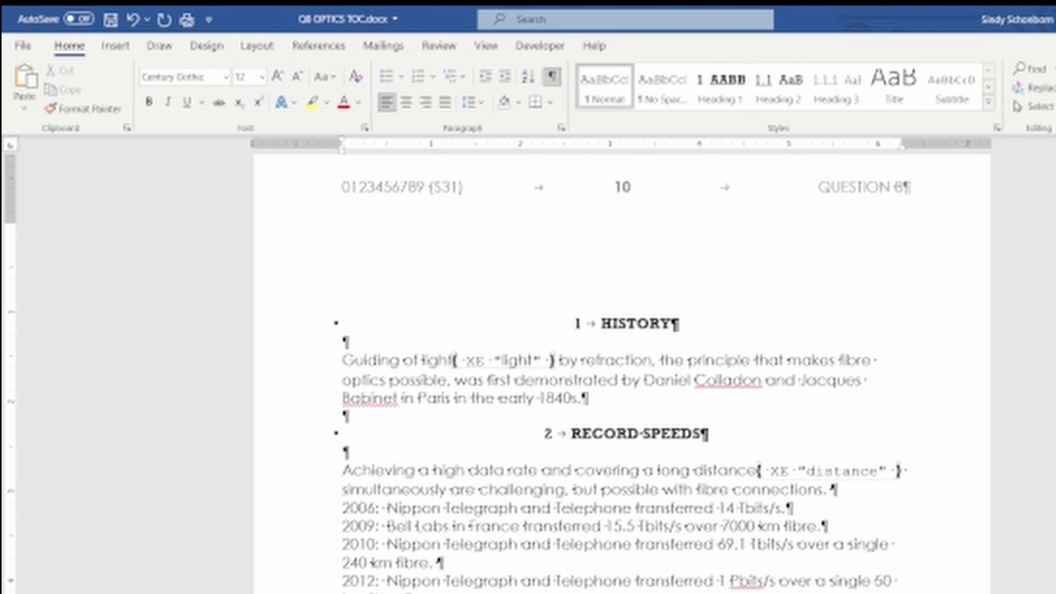
Delete the blank paragraph between the INDEX heading and the section break on page 15
{"action": "scroll", "coordinate": [623, 375], "scroll_direction": "down", "scroll_amount": 1}
{"action": "scroll", "coordinate": [623, 374], "scroll_direction": "down", "scroll_amount": 20}
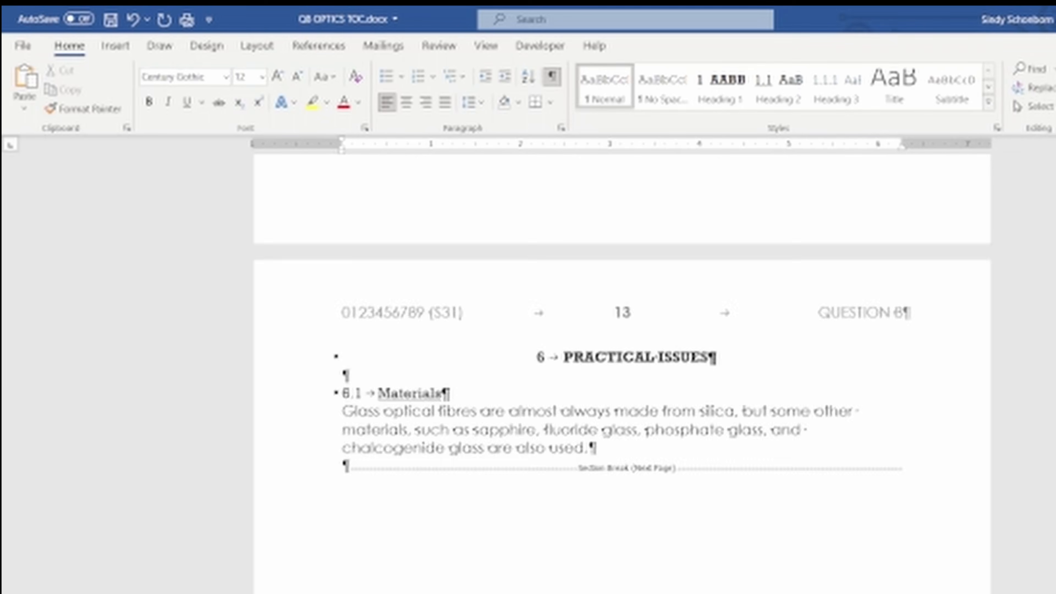
{"action": "scroll", "coordinate": [622, 375], "scroll_direction": "down", "scroll_amount": 20}
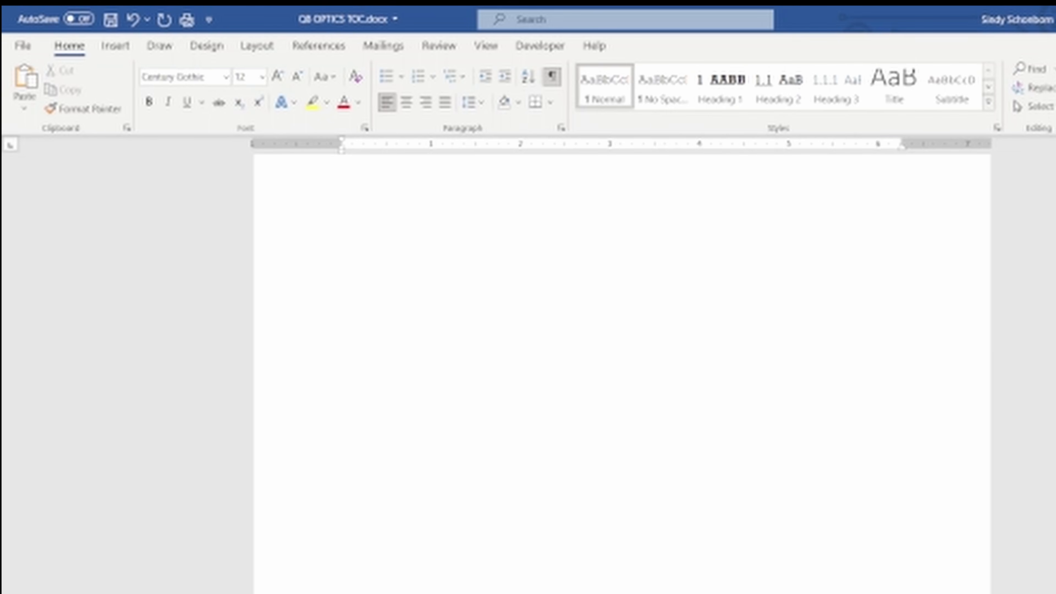
{"action": "scroll", "coordinate": [623, 375], "scroll_direction": "up", "scroll_amount": 5}
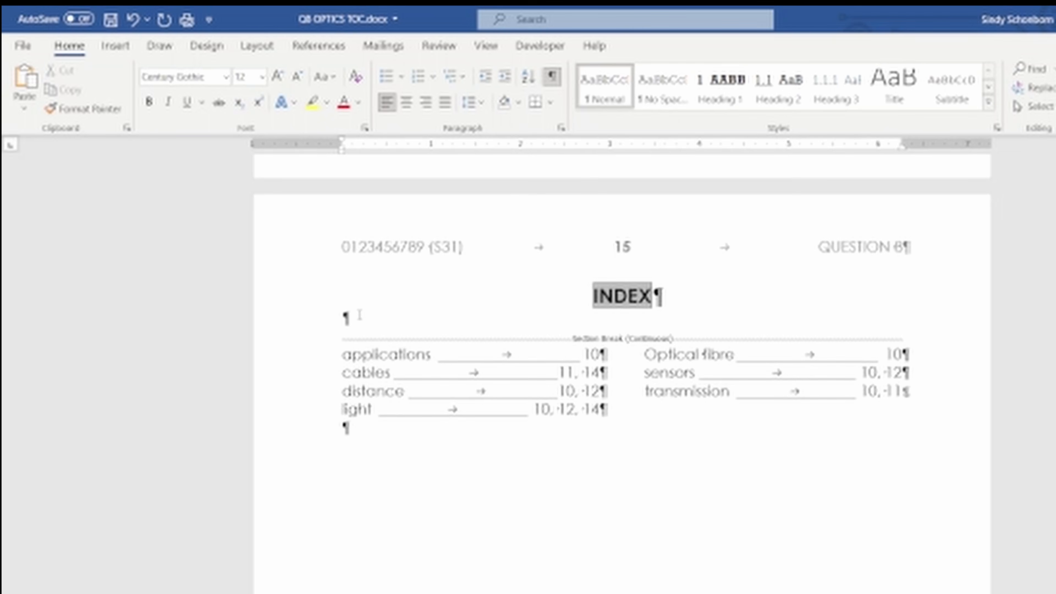
{"action": "key", "text": "Delete"}
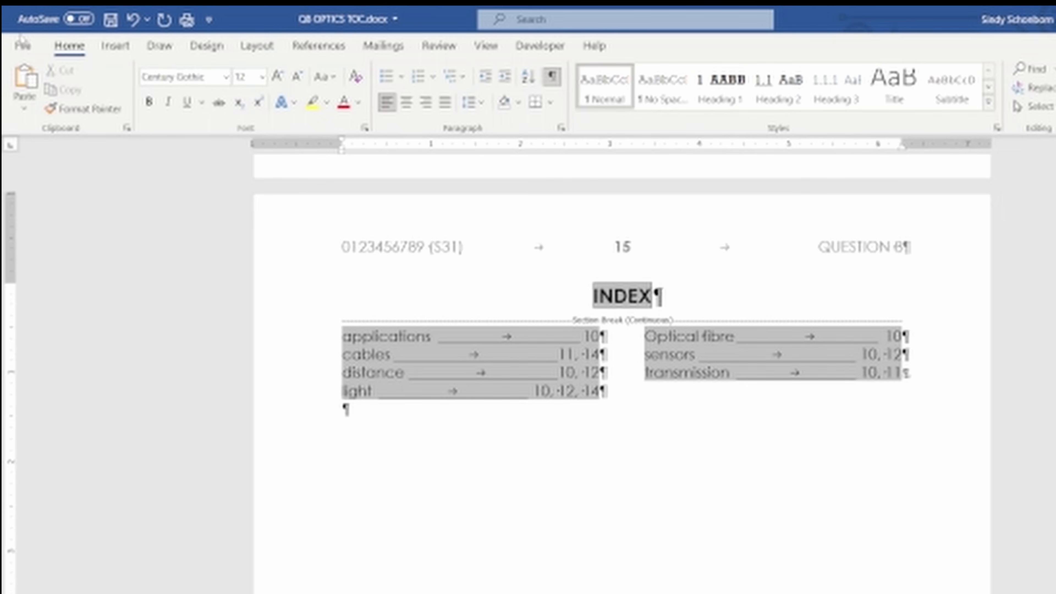
Preview the index page for printing, and save the document on returning to it
{"action": "left_click", "coordinate": [24, 46]}
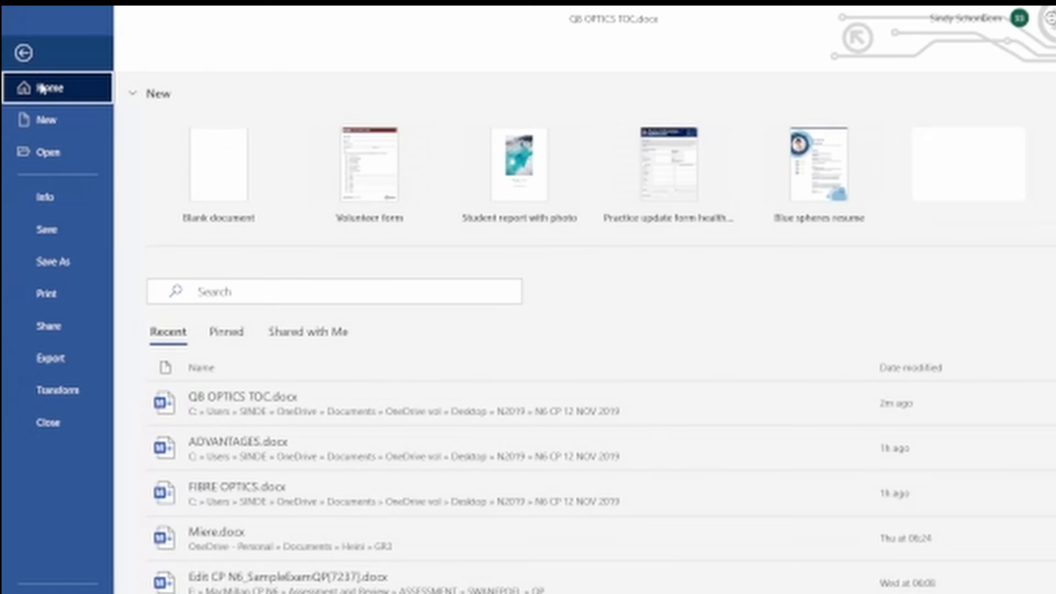
{"action": "left_click", "coordinate": [66, 296]}
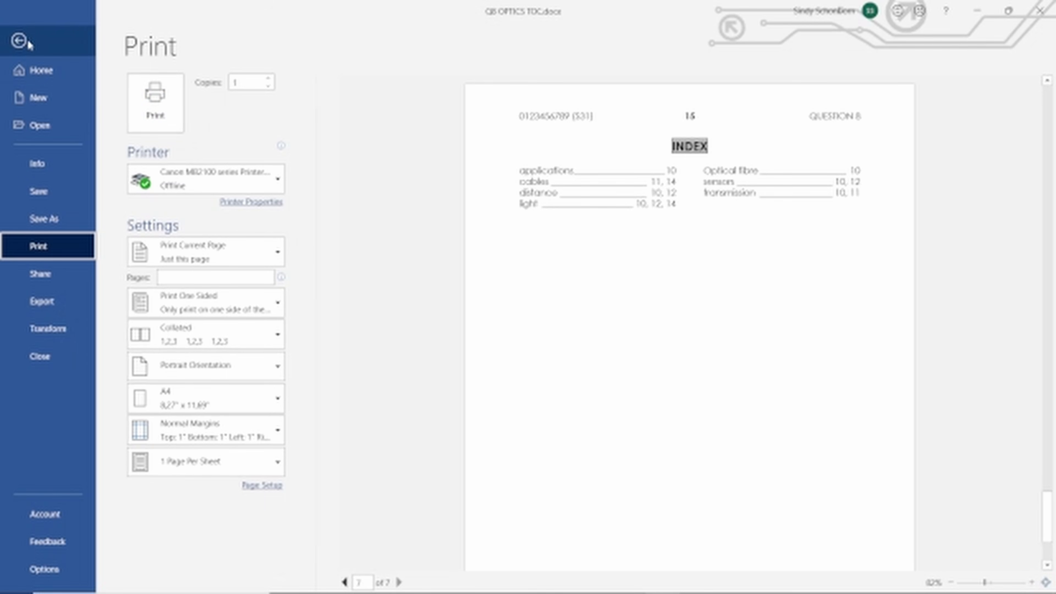
{"action": "left_click", "coordinate": [18, 41]}
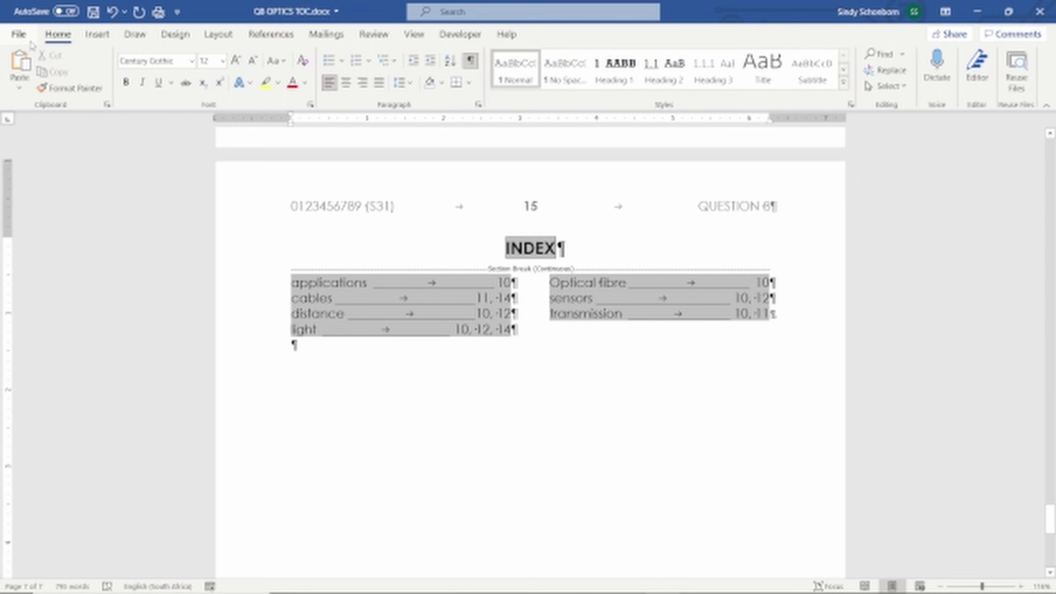
{"action": "left_click", "coordinate": [94, 11]}
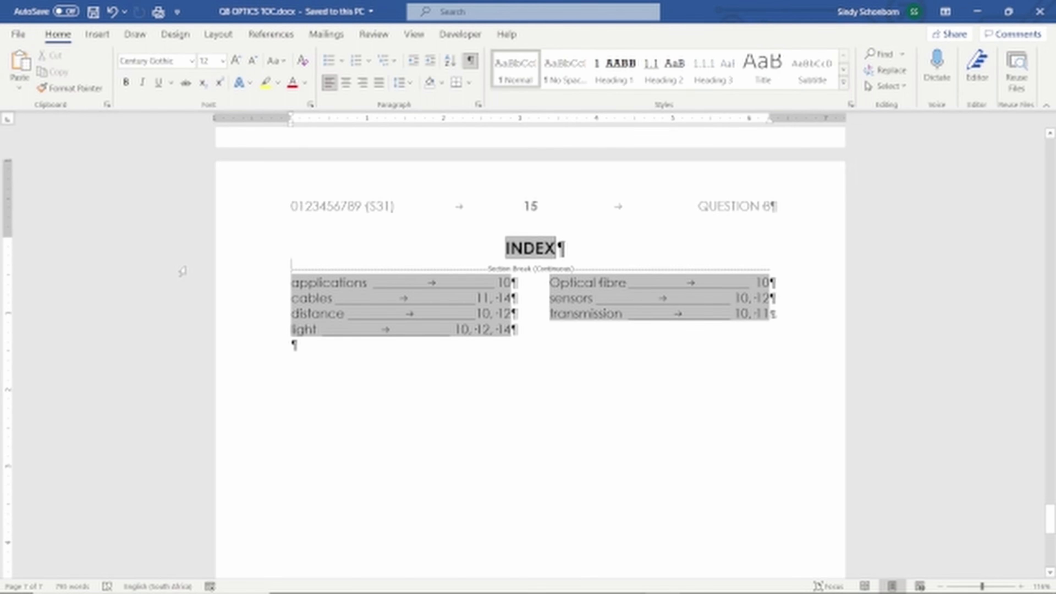